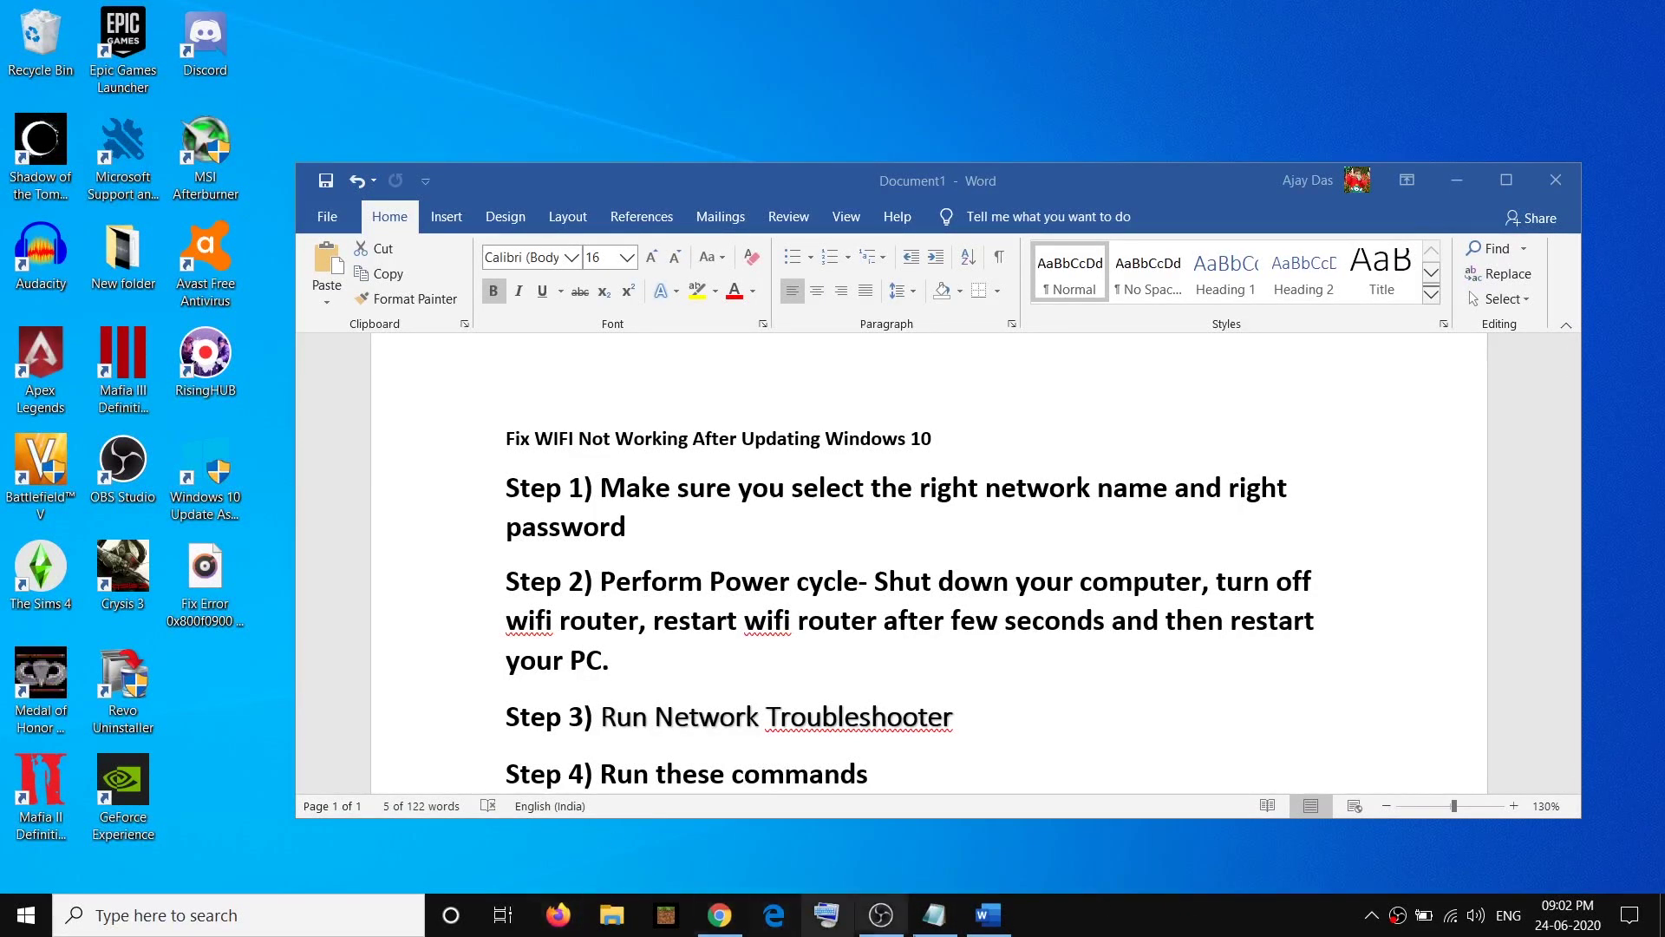
Highlight the title and Step 1's network name and password, then check available Wi-Fi networks
drag(535, 439, 875, 451)
click(796, 525)
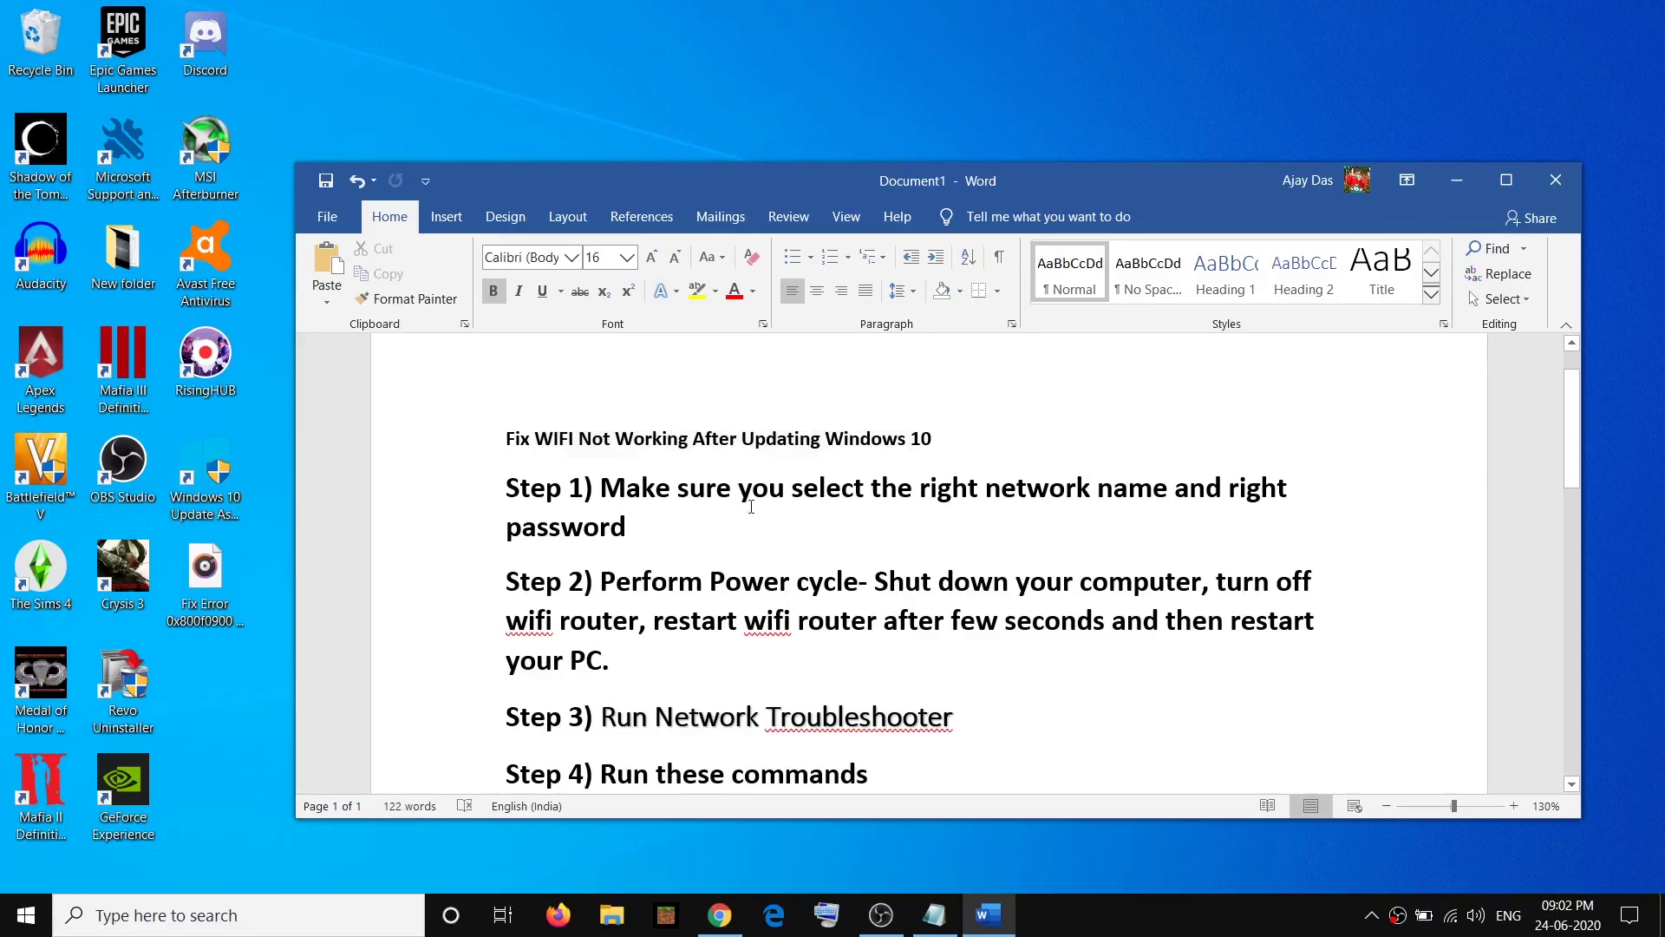
drag(862, 487, 1171, 491)
drag(531, 548, 644, 529)
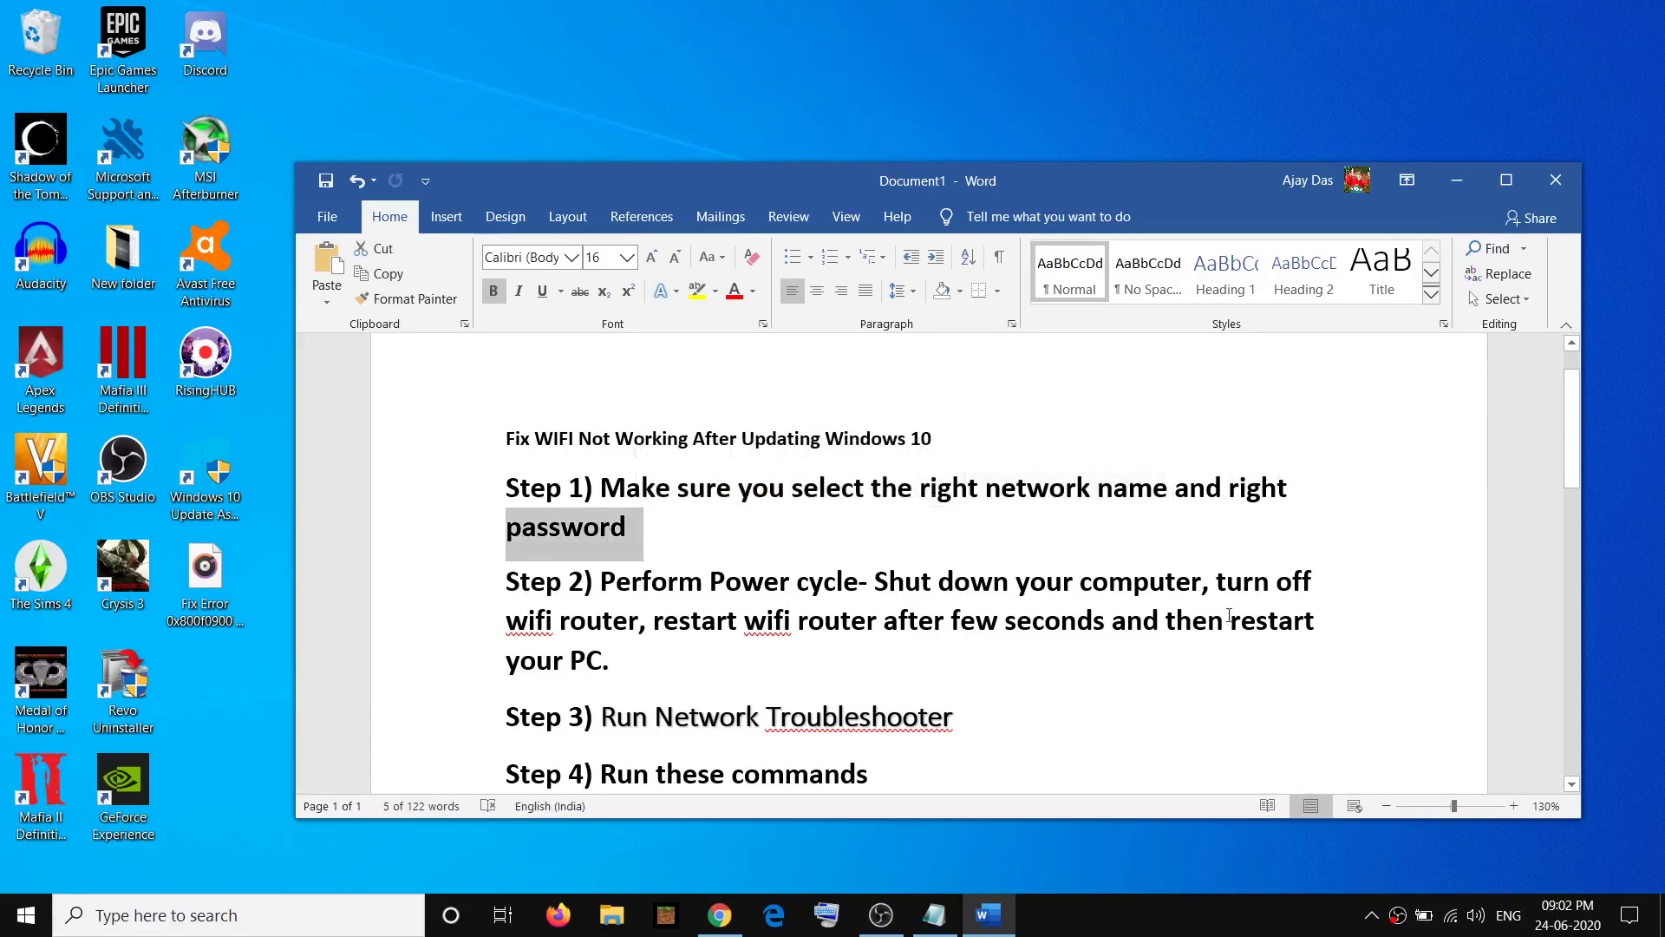
click(1451, 917)
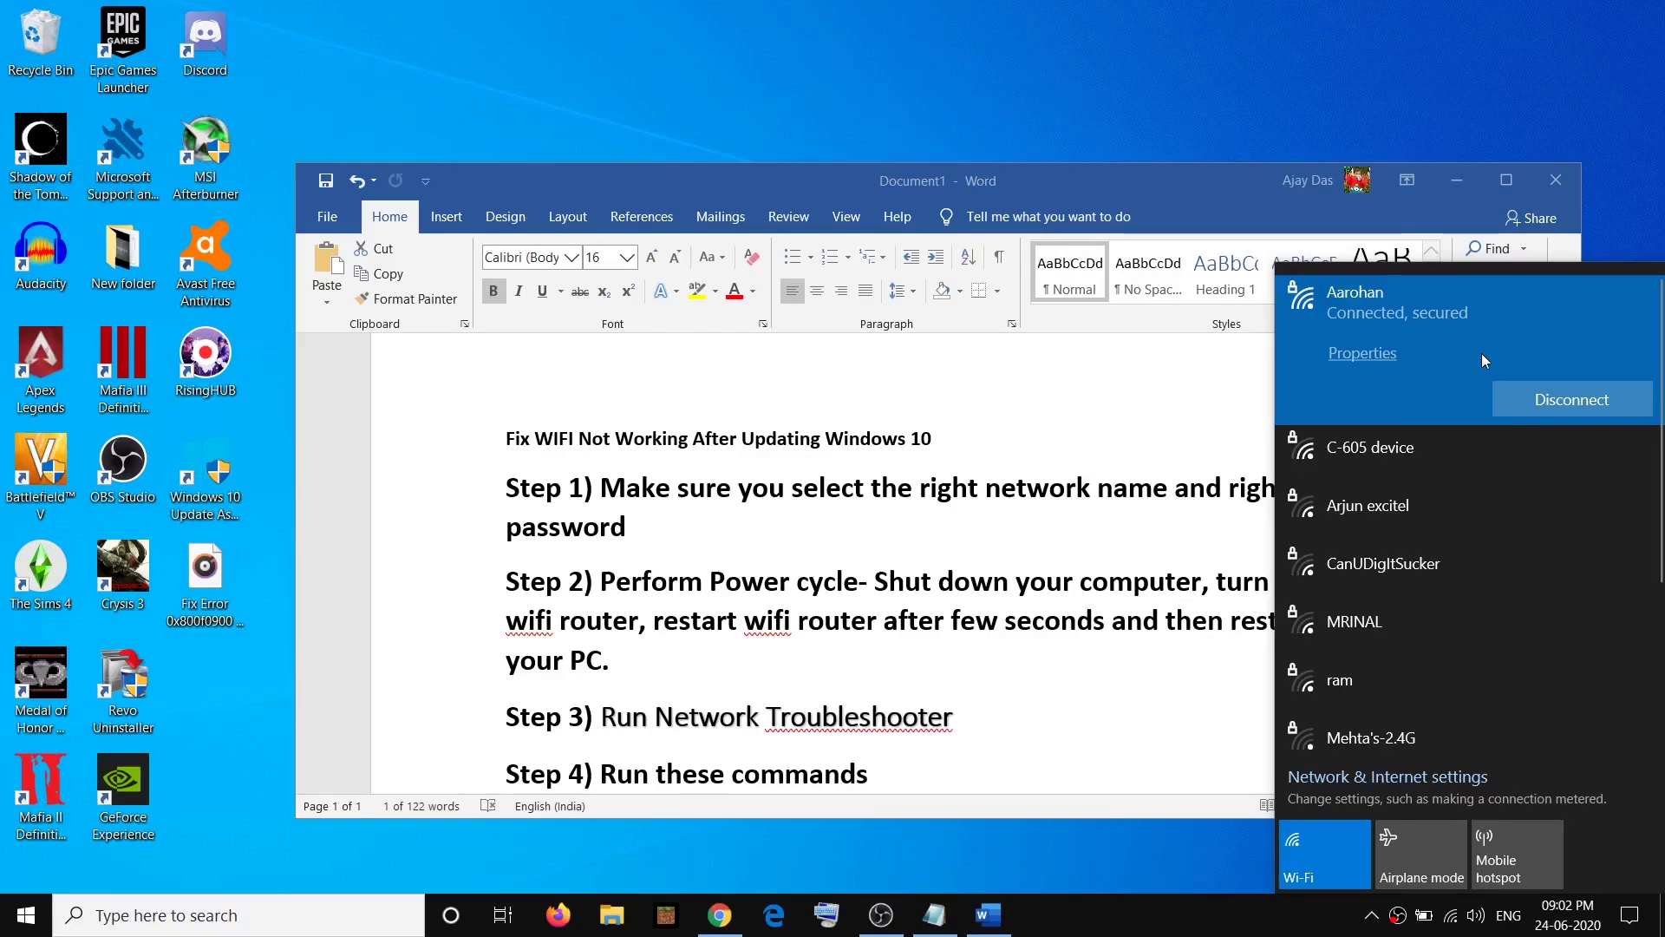
double_click(679, 566)
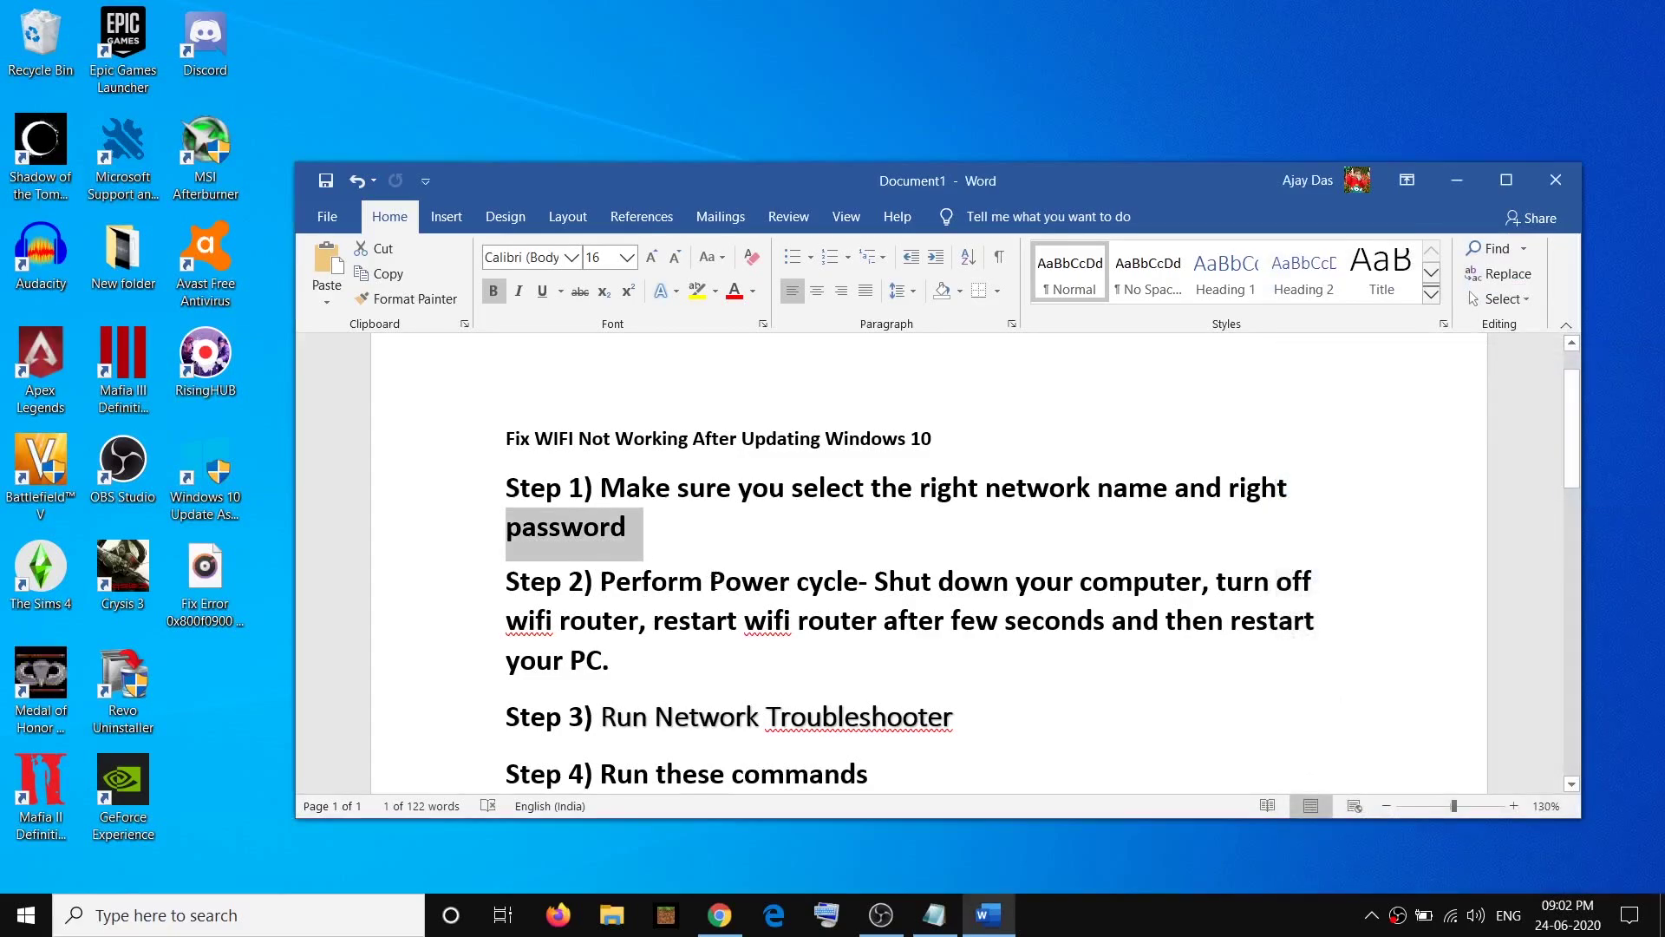
Highlight 'Perform Power cycle' in Step 2 and review the Start menu power options
drag(582, 581, 1203, 583)
click(1018, 622)
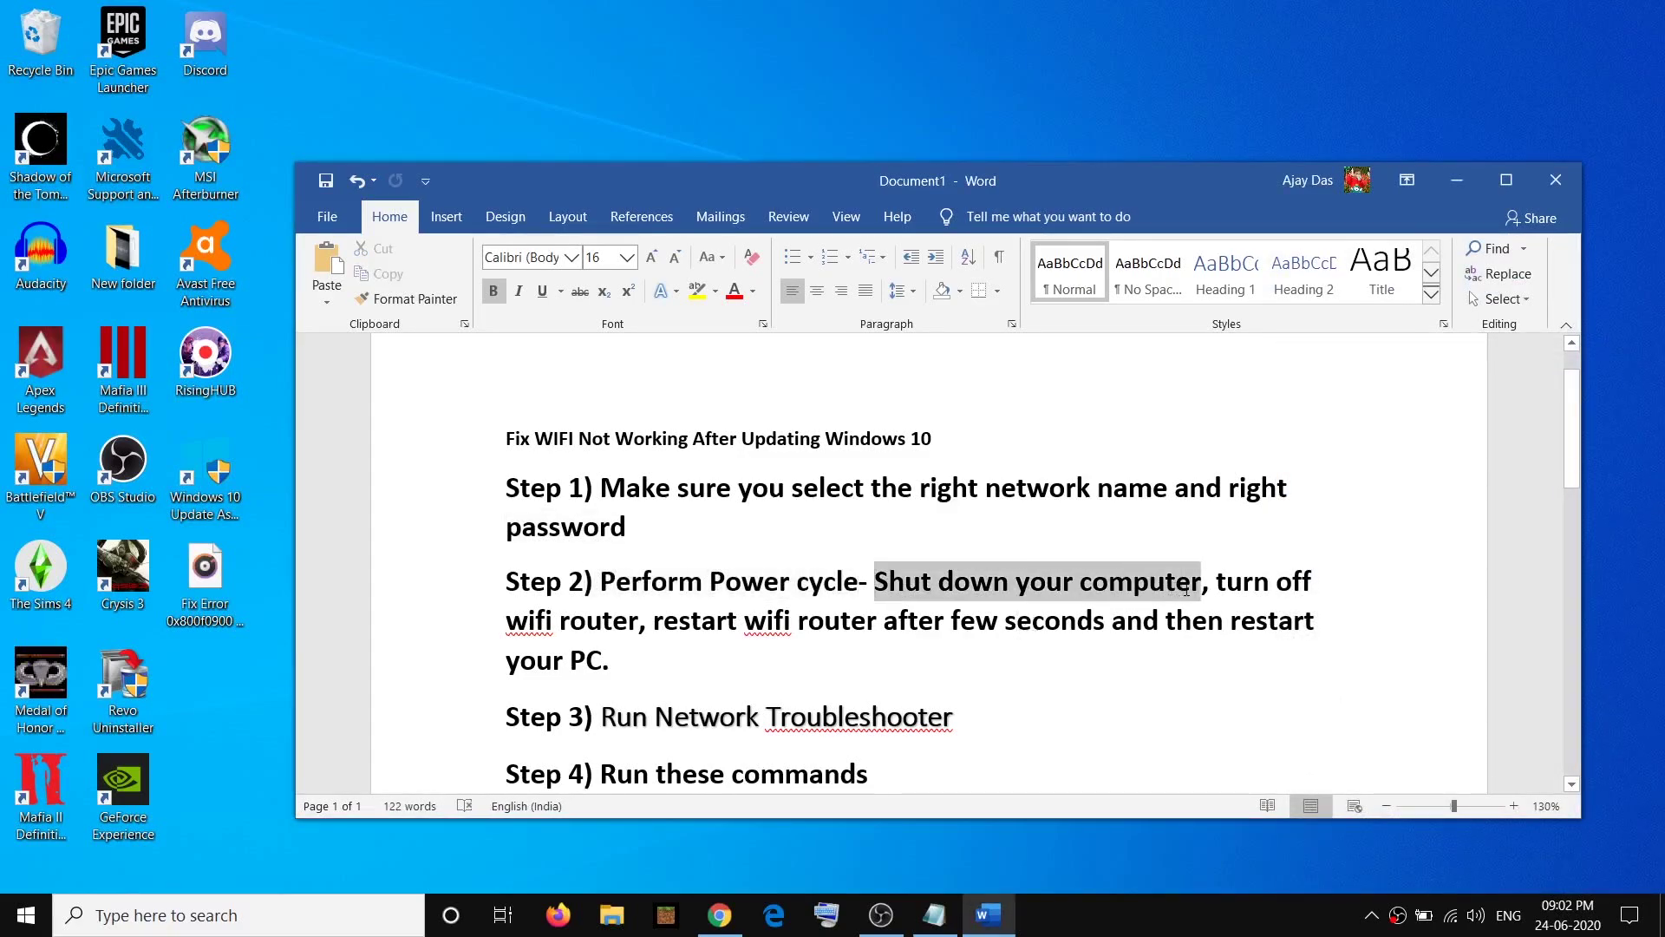
click(26, 915)
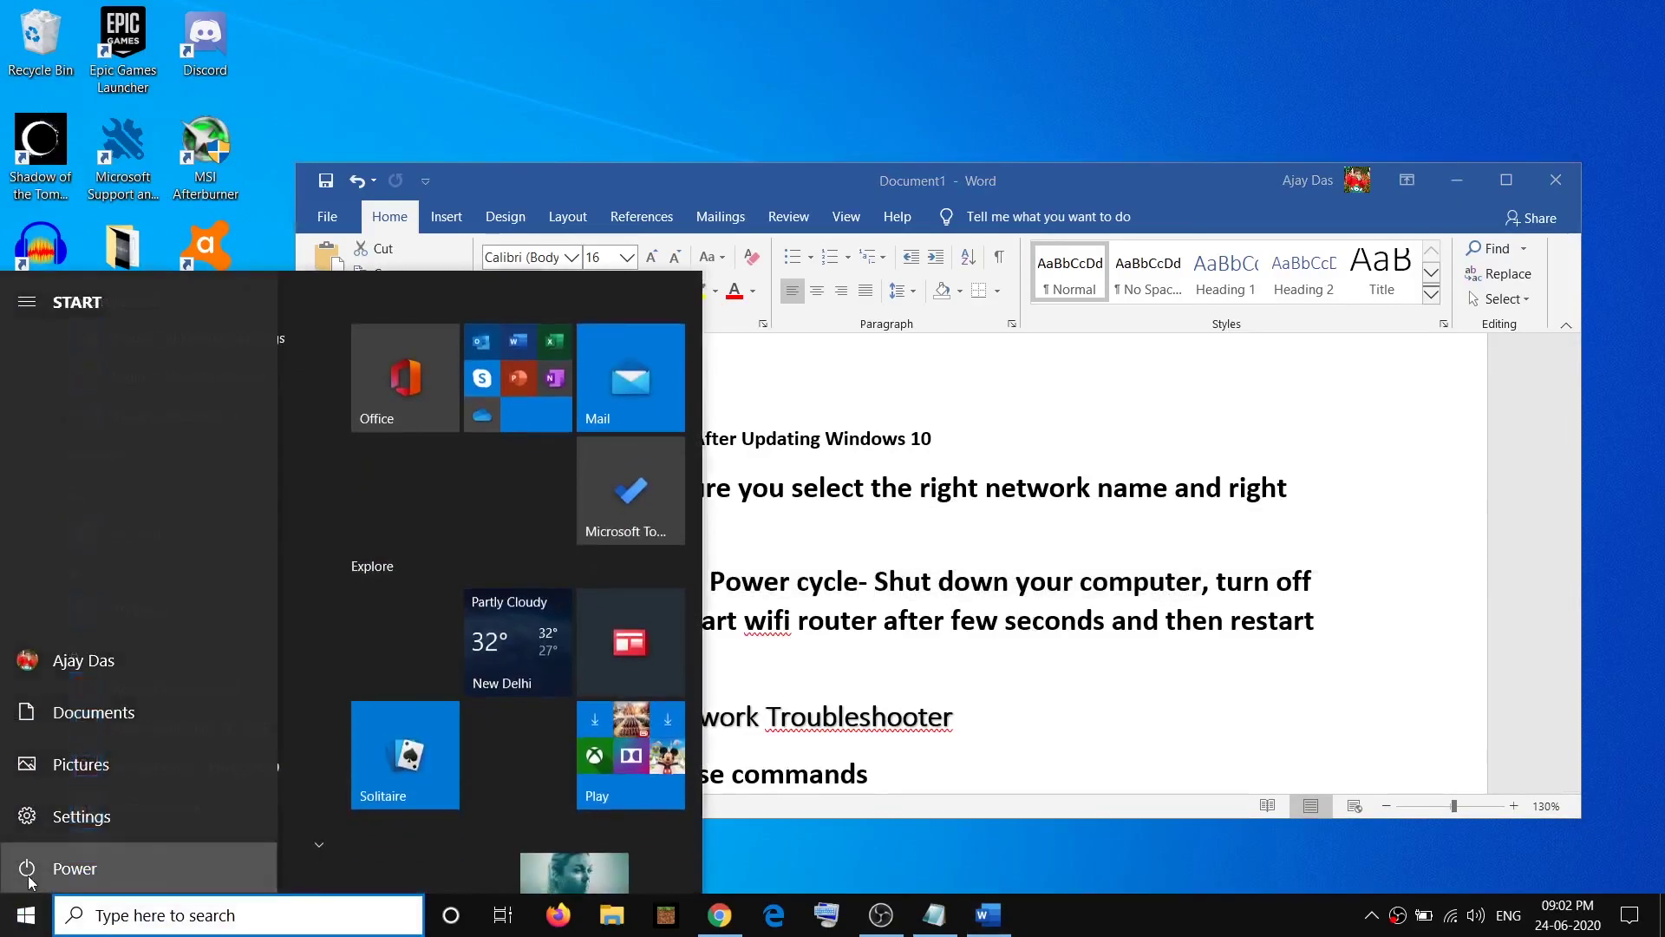
click(27, 868)
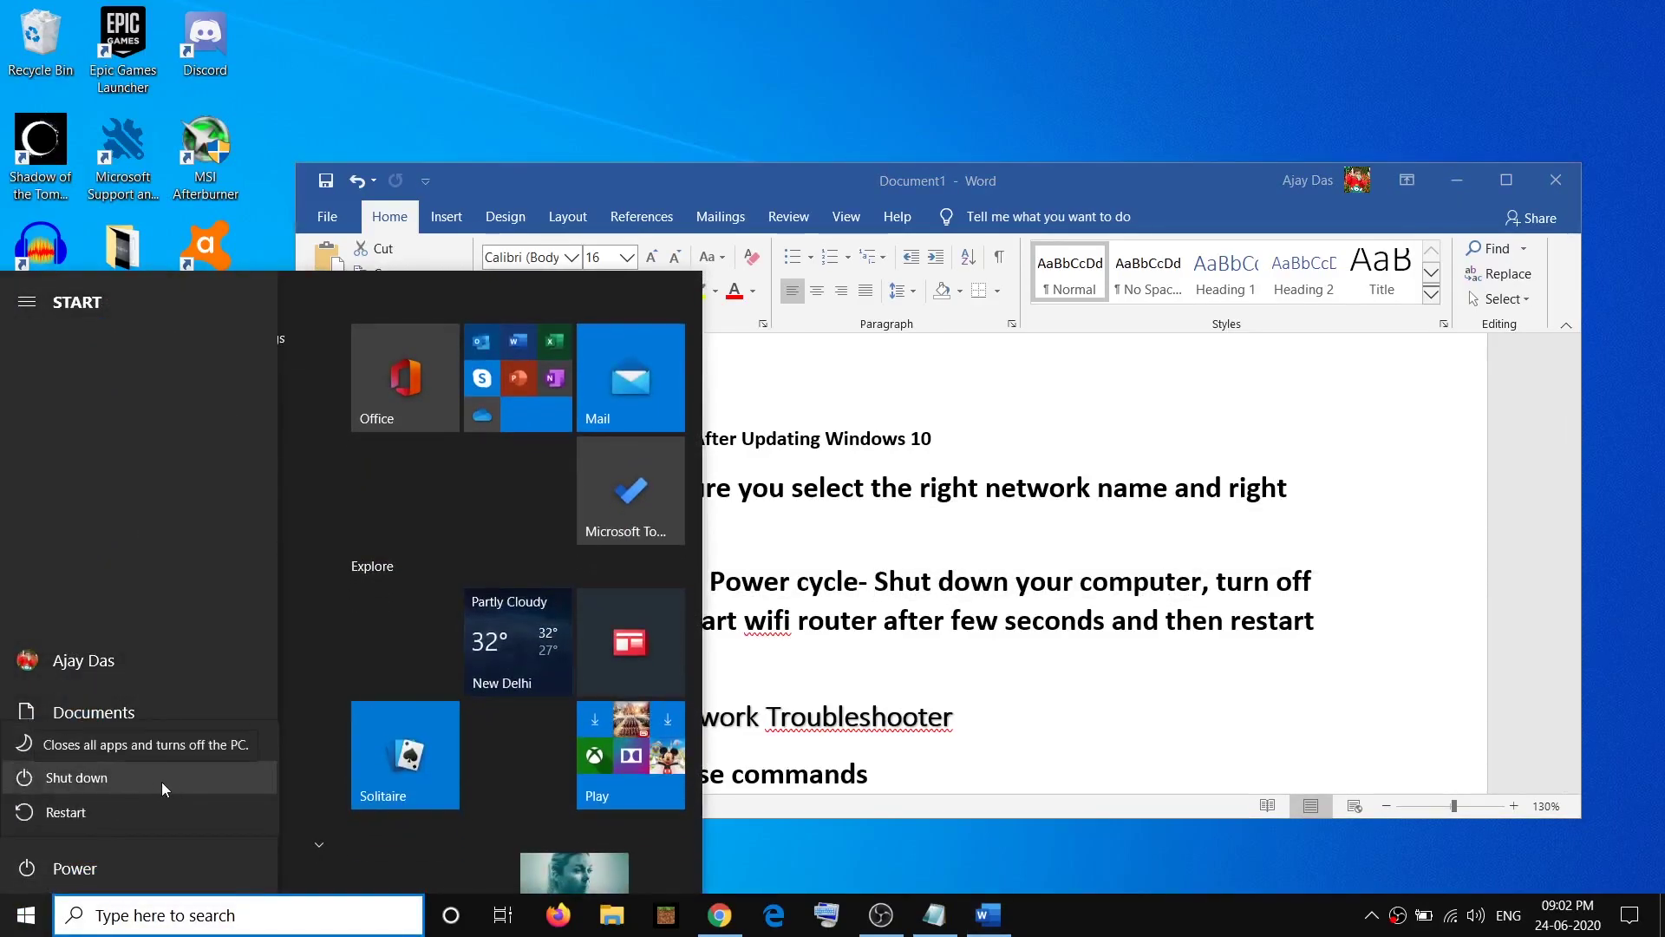
key(Escape)
key(Escape)
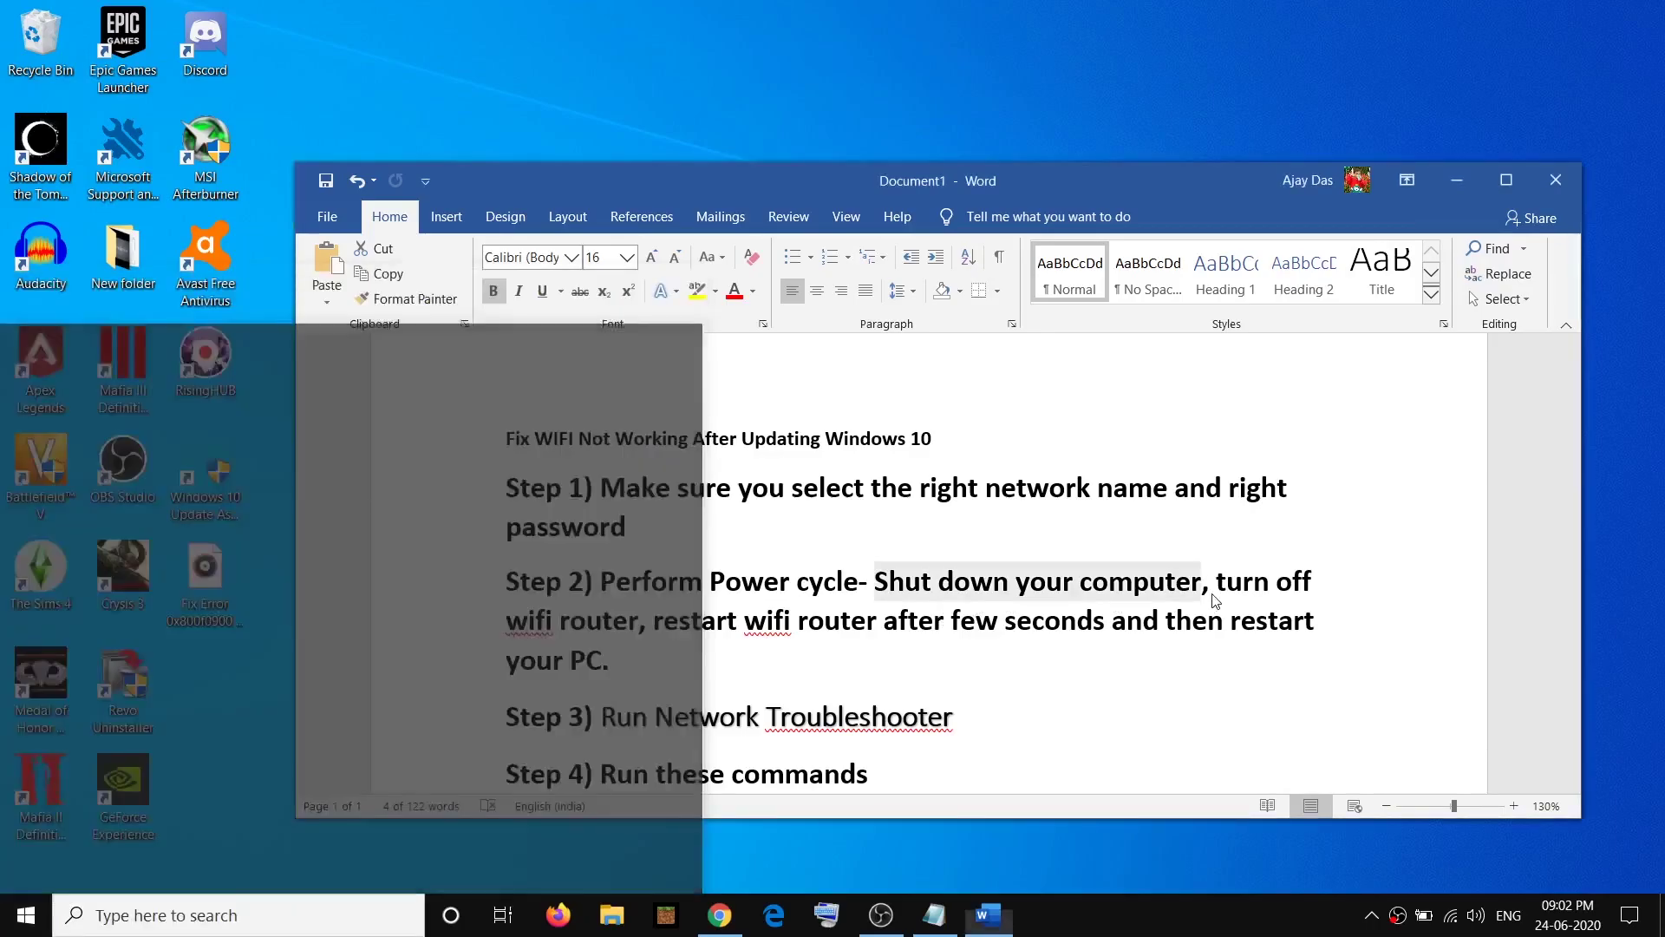
Highlight Step 2's router and PC restart instructions and Step 3's 'Run Network Troubleshooter'
drag(1221, 583, 632, 639)
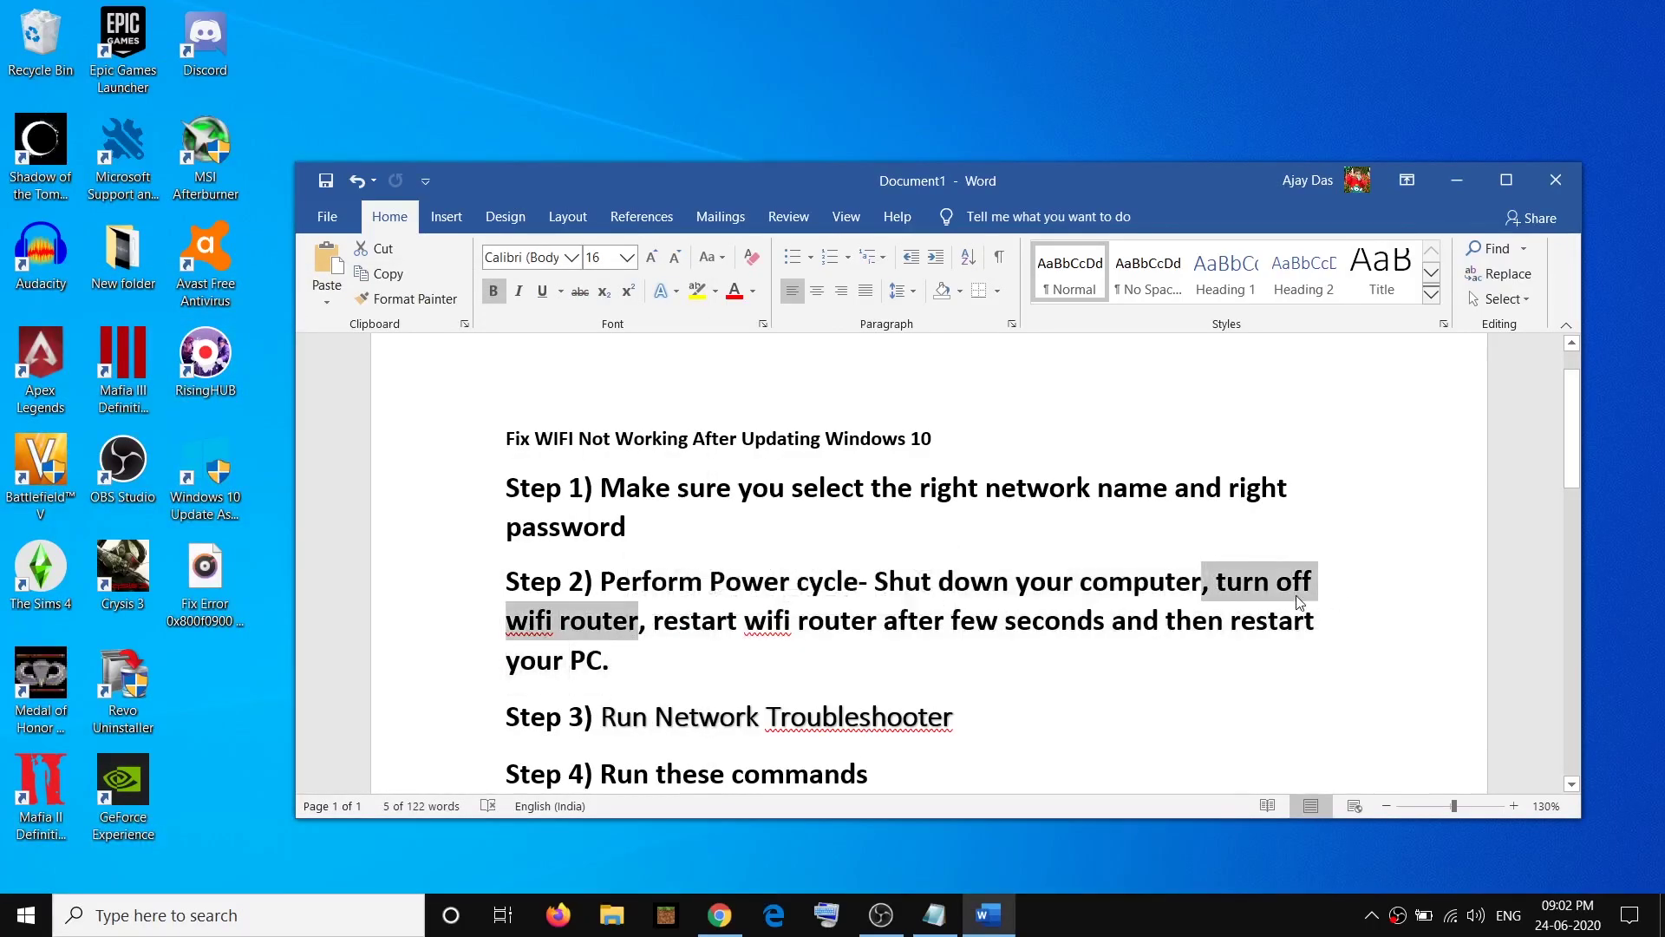
click(664, 626)
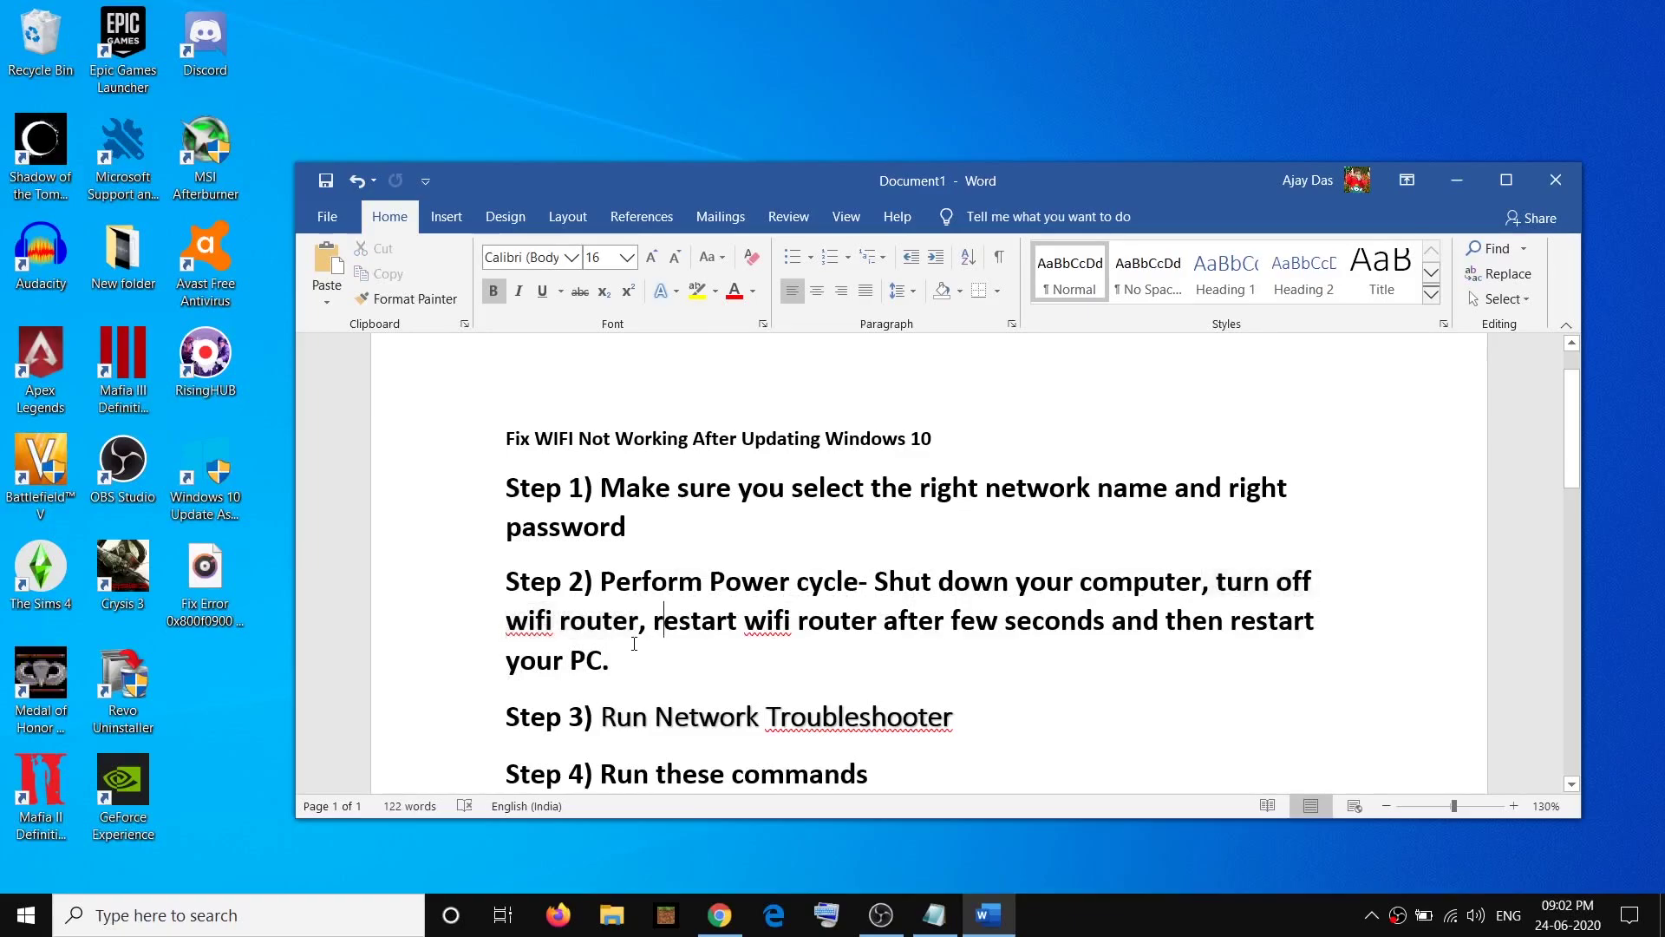
drag(659, 619, 850, 623)
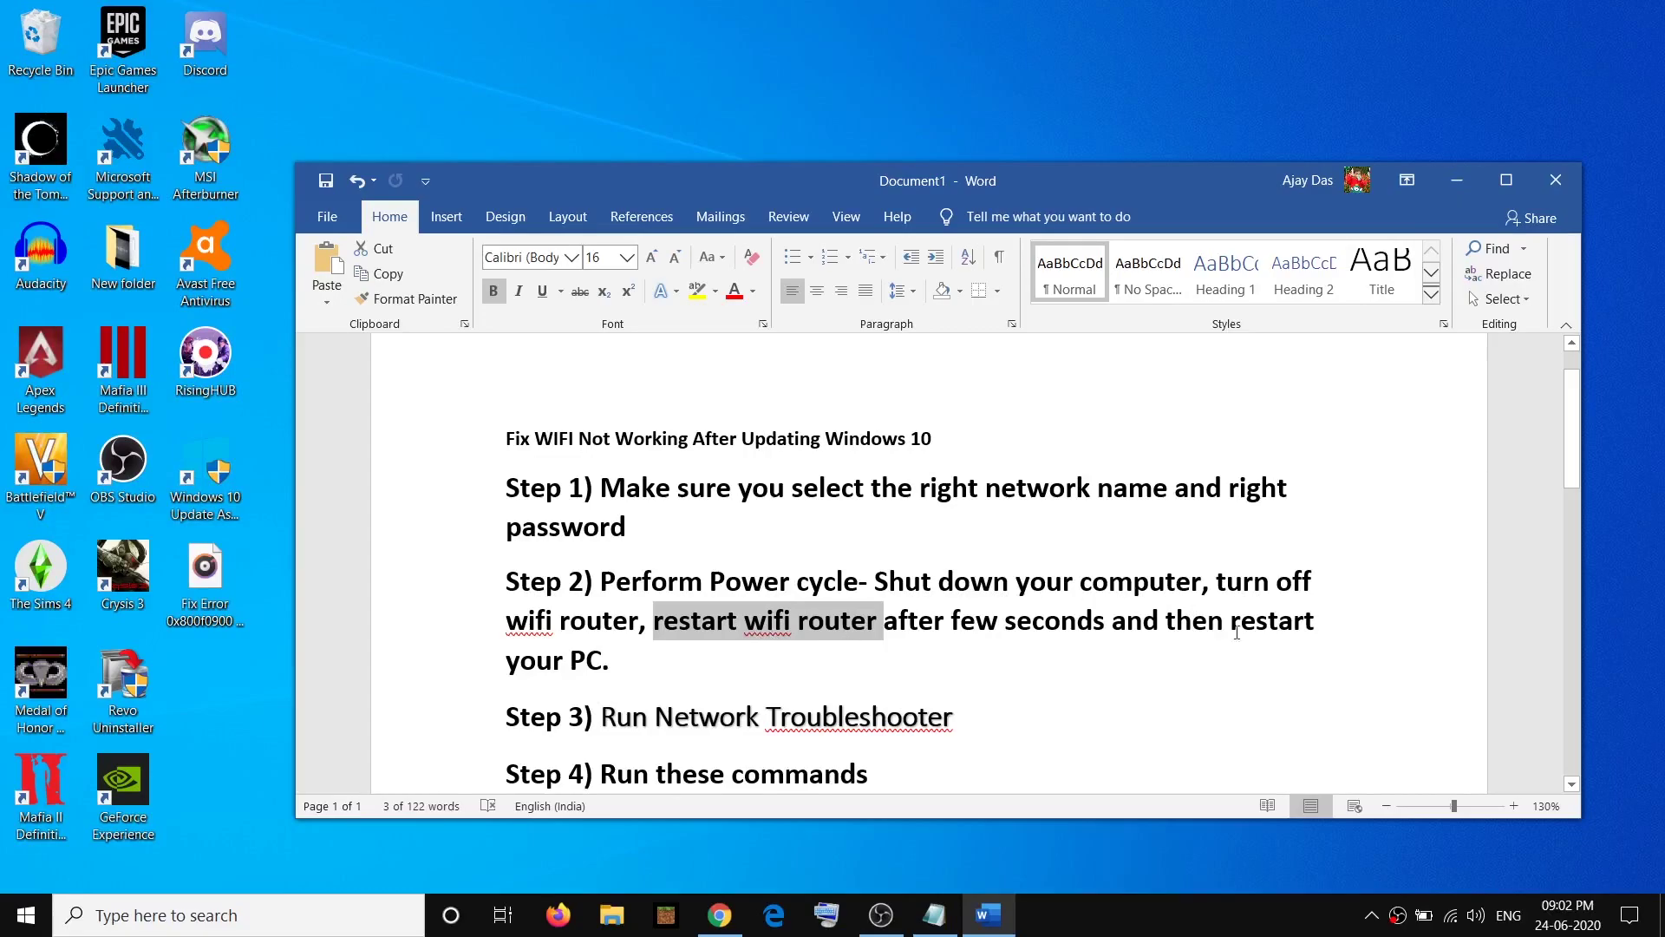
drag(1232, 621, 611, 666)
scroll(984, 677, down, 3)
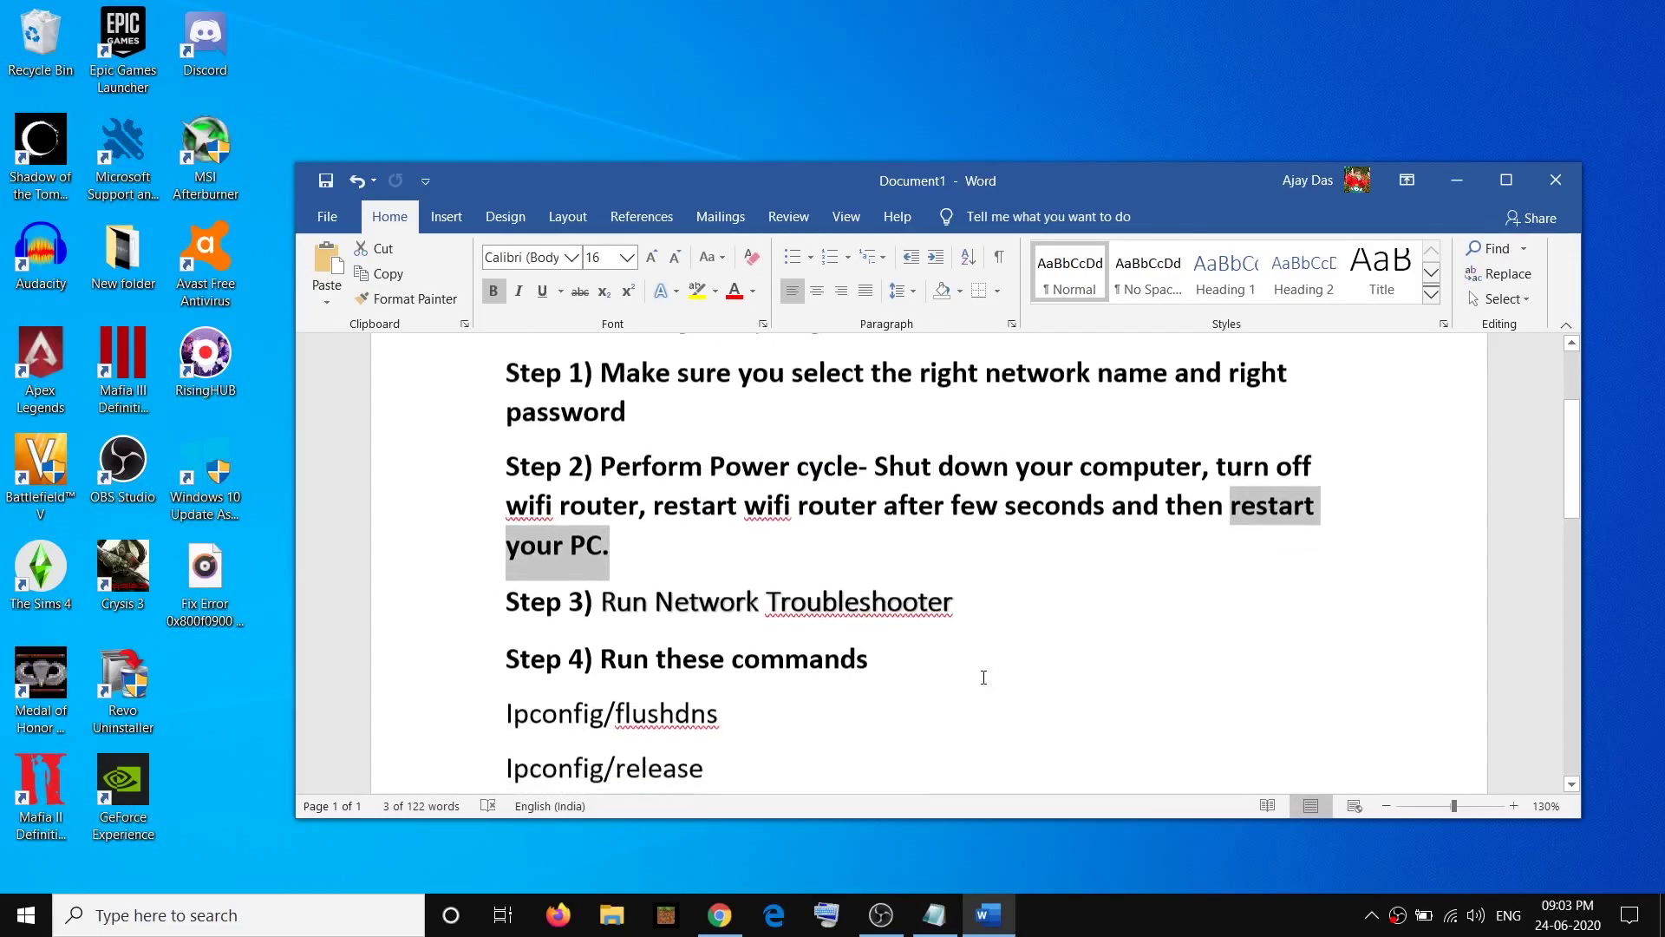
click(673, 634)
drag(952, 581, 601, 577)
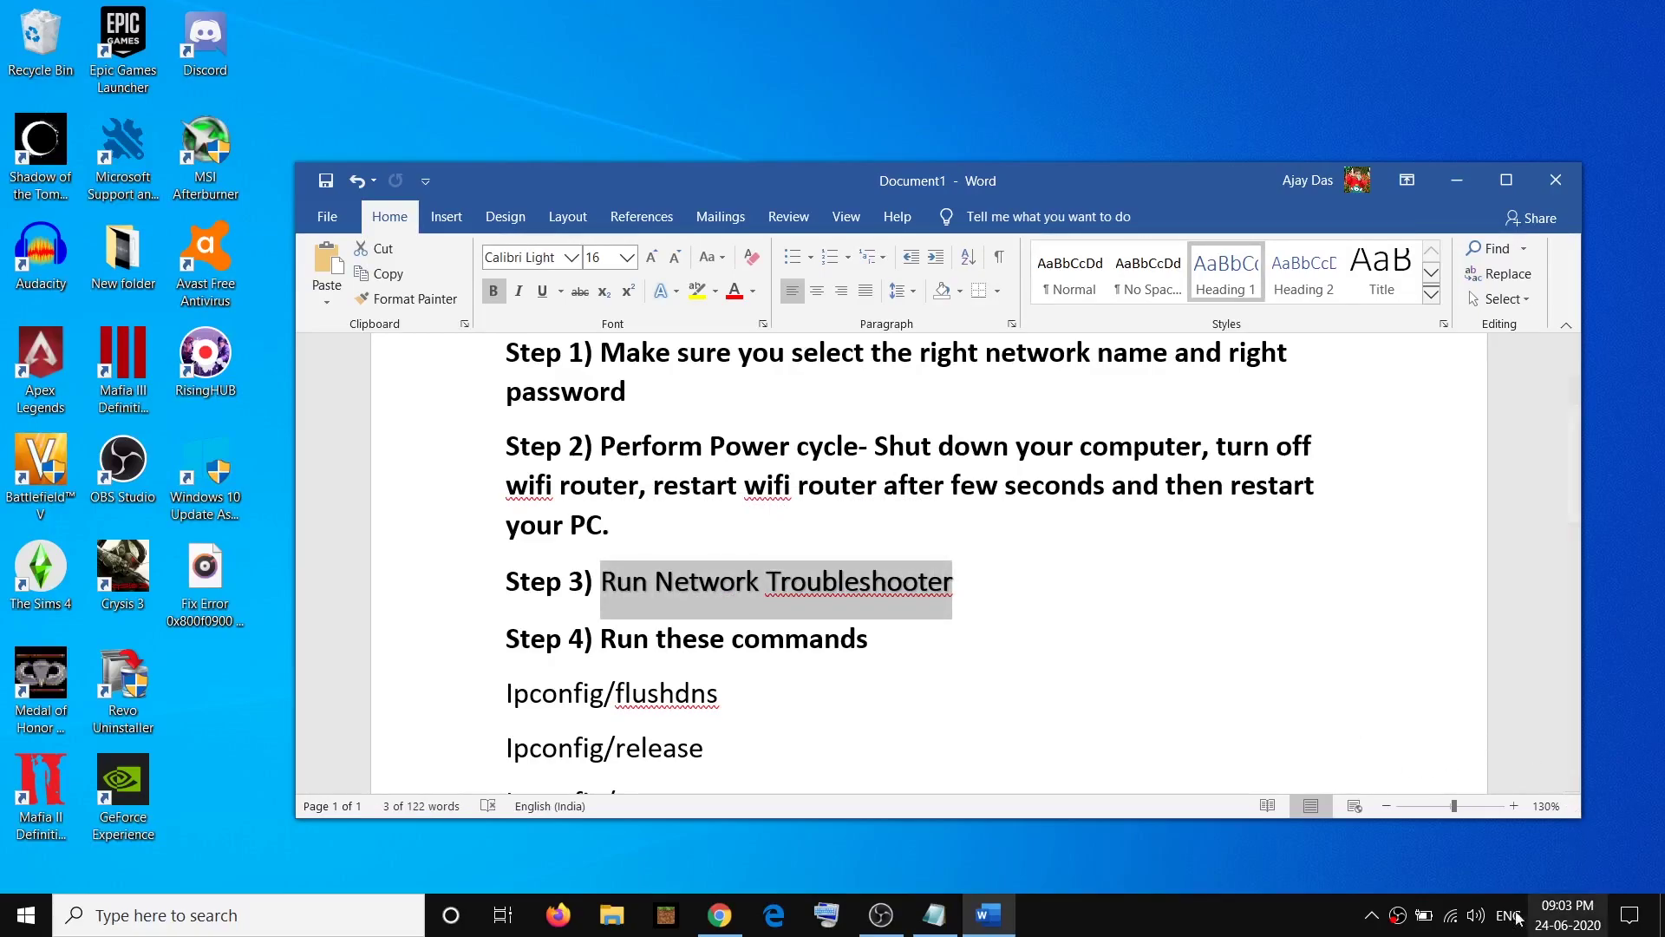
Troubleshoot all network adapters from the tray icon, then highlight Step 4's 'Run these commands'
right_click(1450, 922)
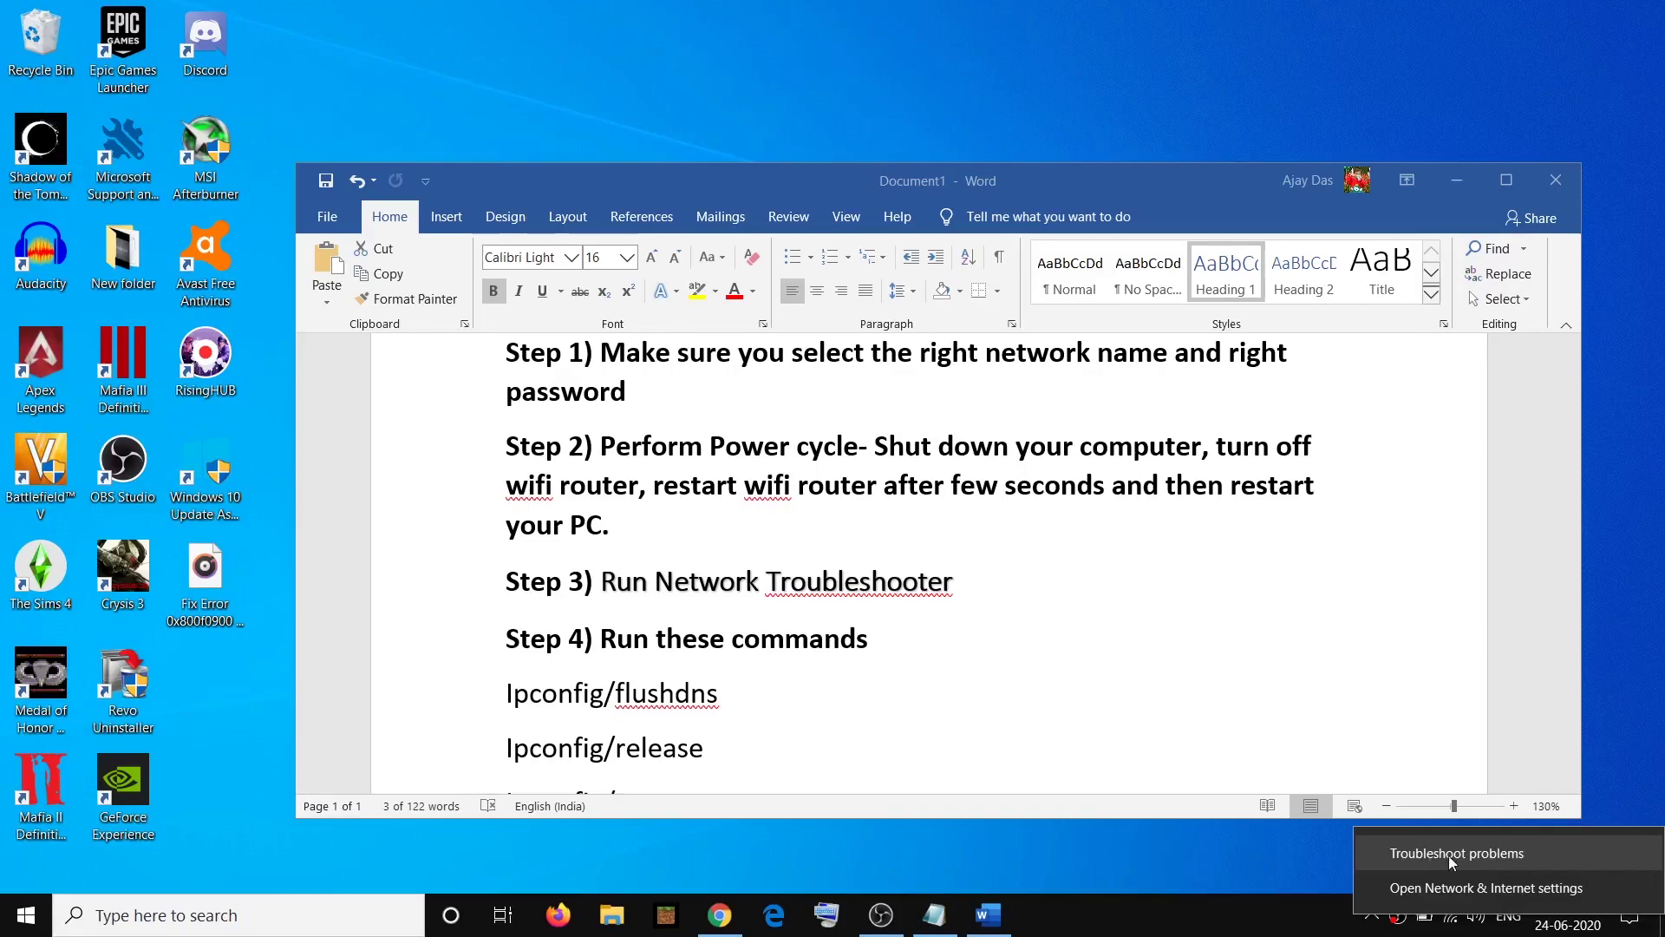
click(1475, 852)
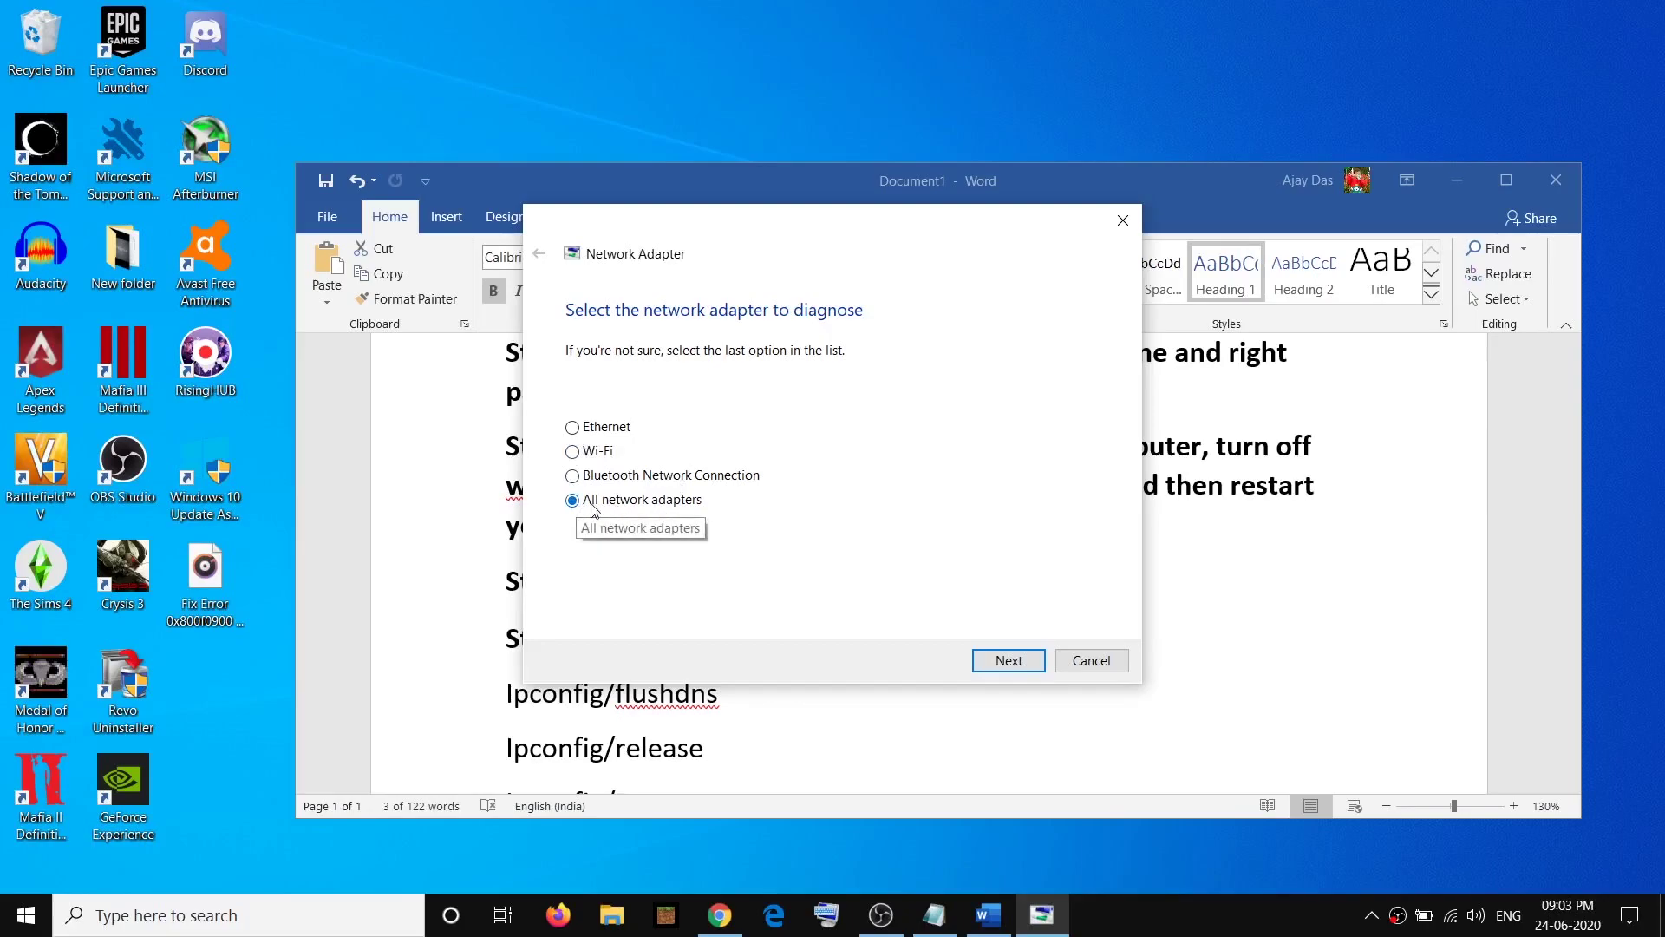
click(1009, 660)
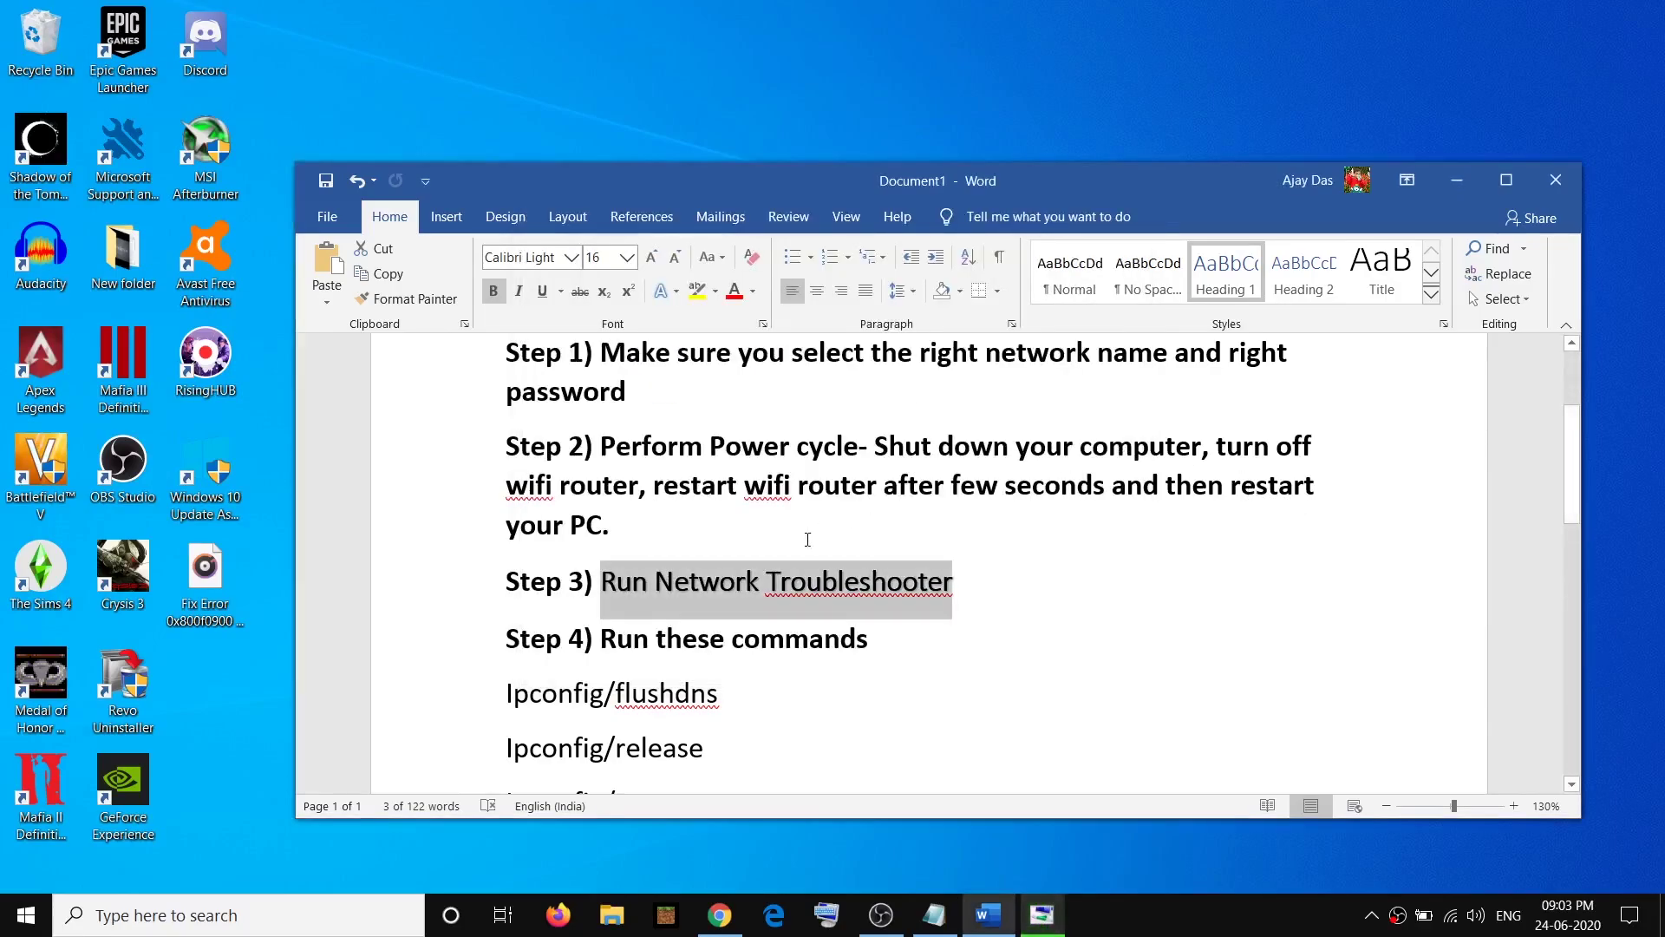
scroll(708, 524, down, 3)
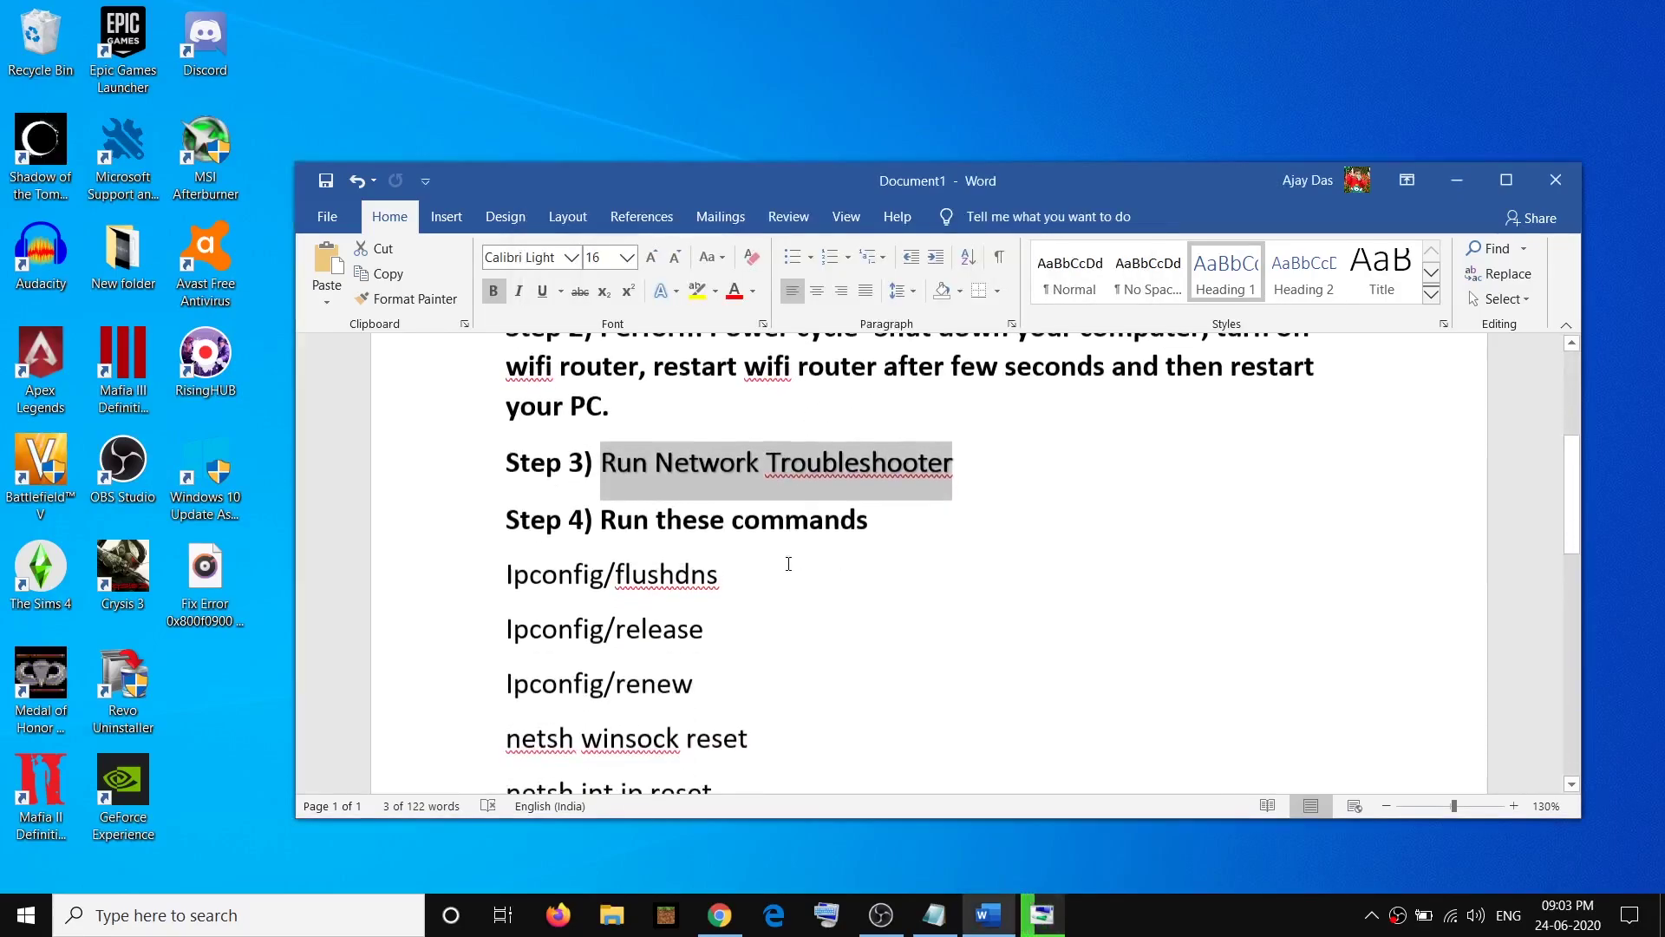
scroll(820, 458, down, 1)
drag(894, 432, 602, 436)
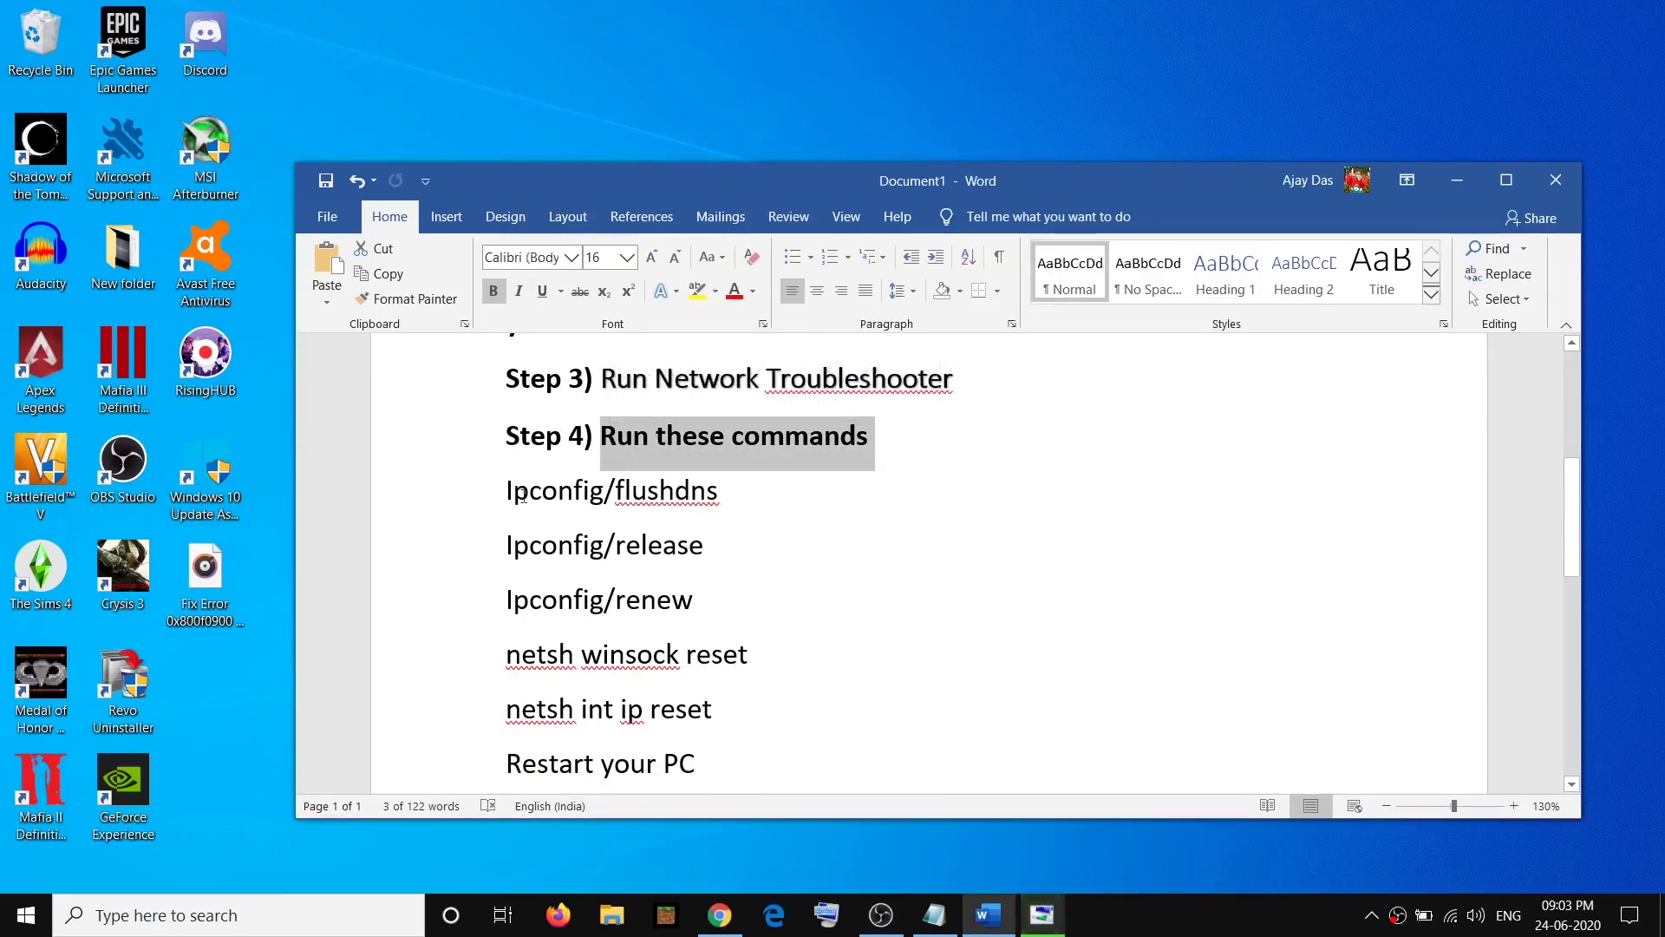
Highlight the five network reset commands, then run Command Prompt as administrator via a cmd search
drag(507, 490, 713, 712)
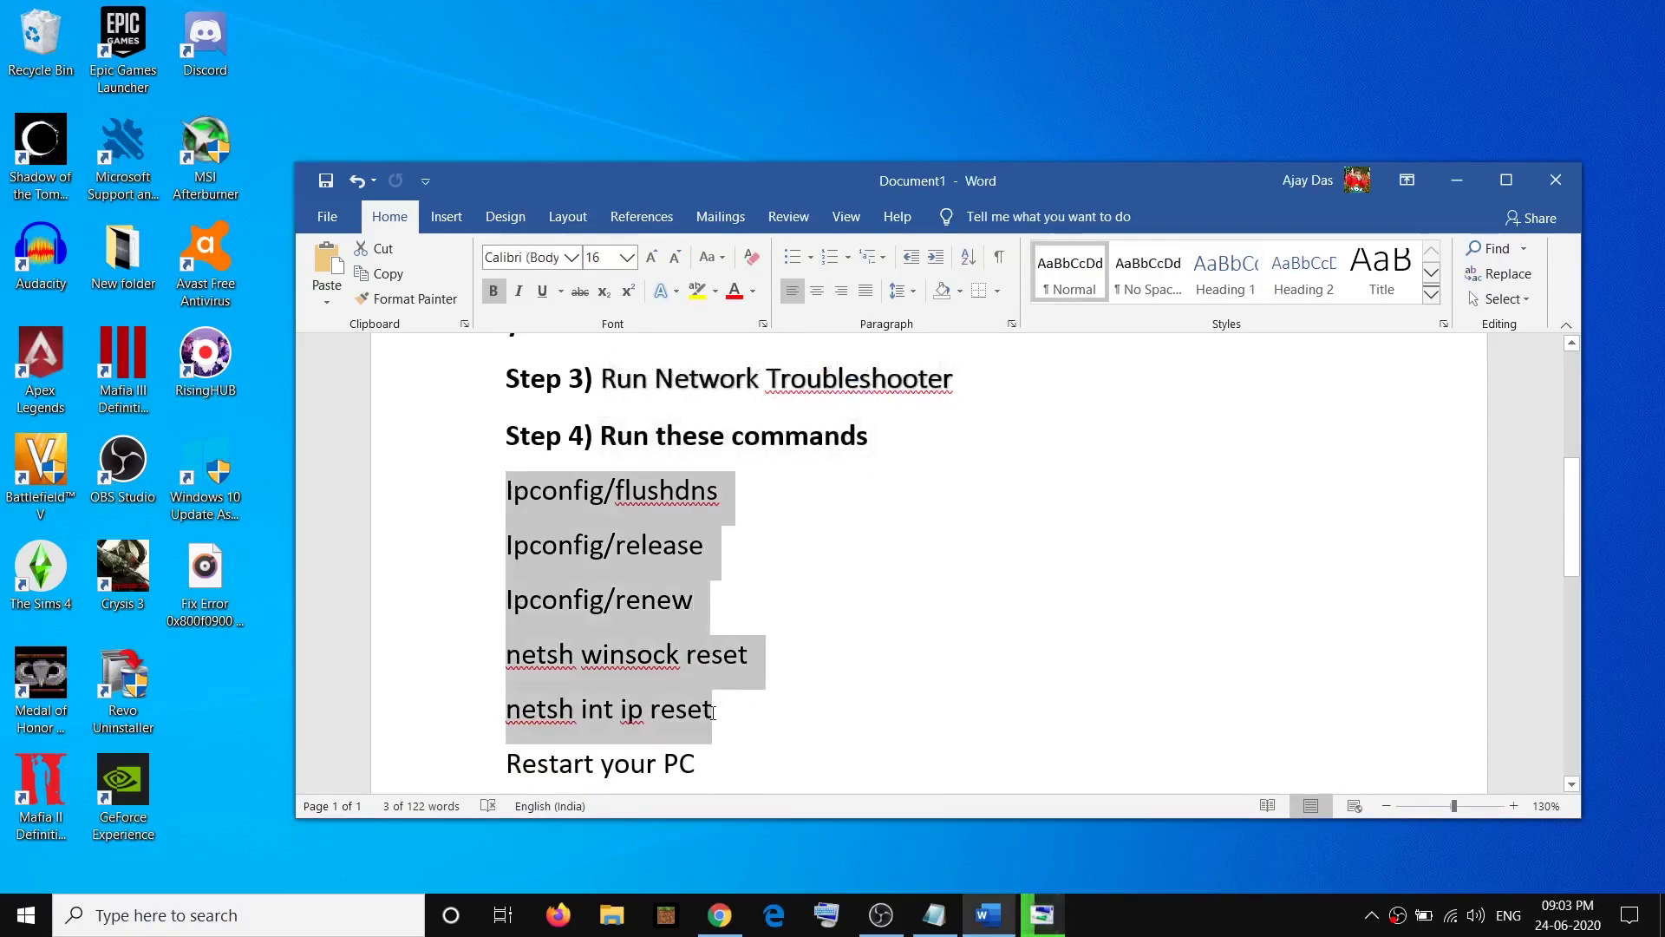
click(257, 918)
text(cmd)
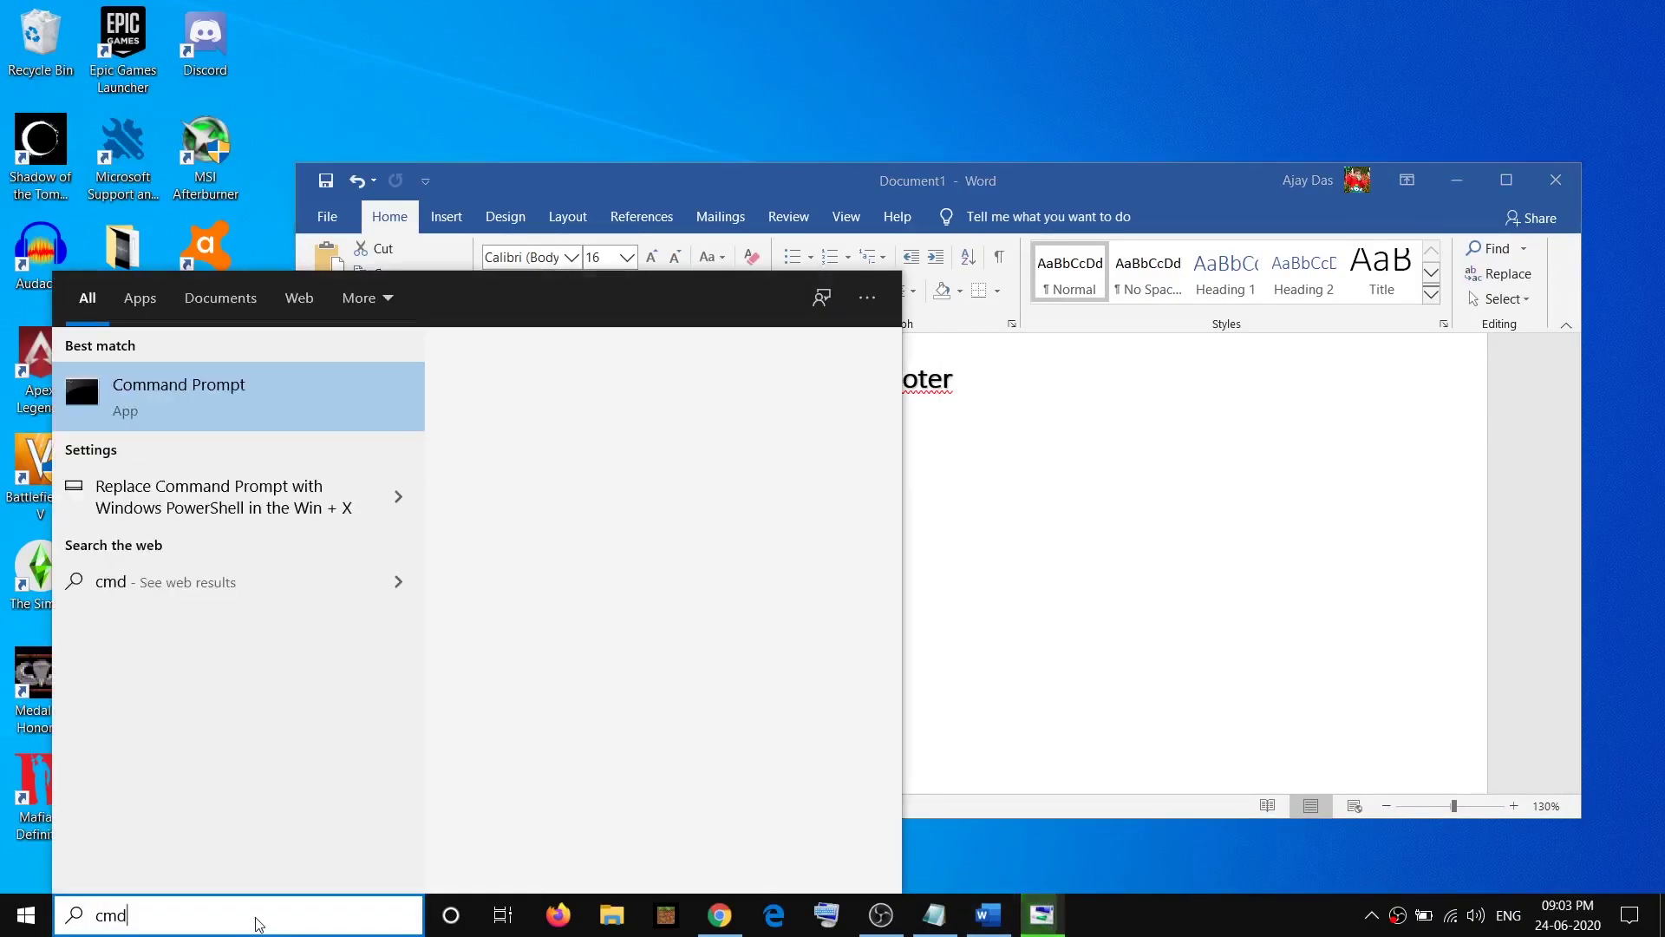
key(shift+Left)
key(shift+Left)
key(shift+Left)
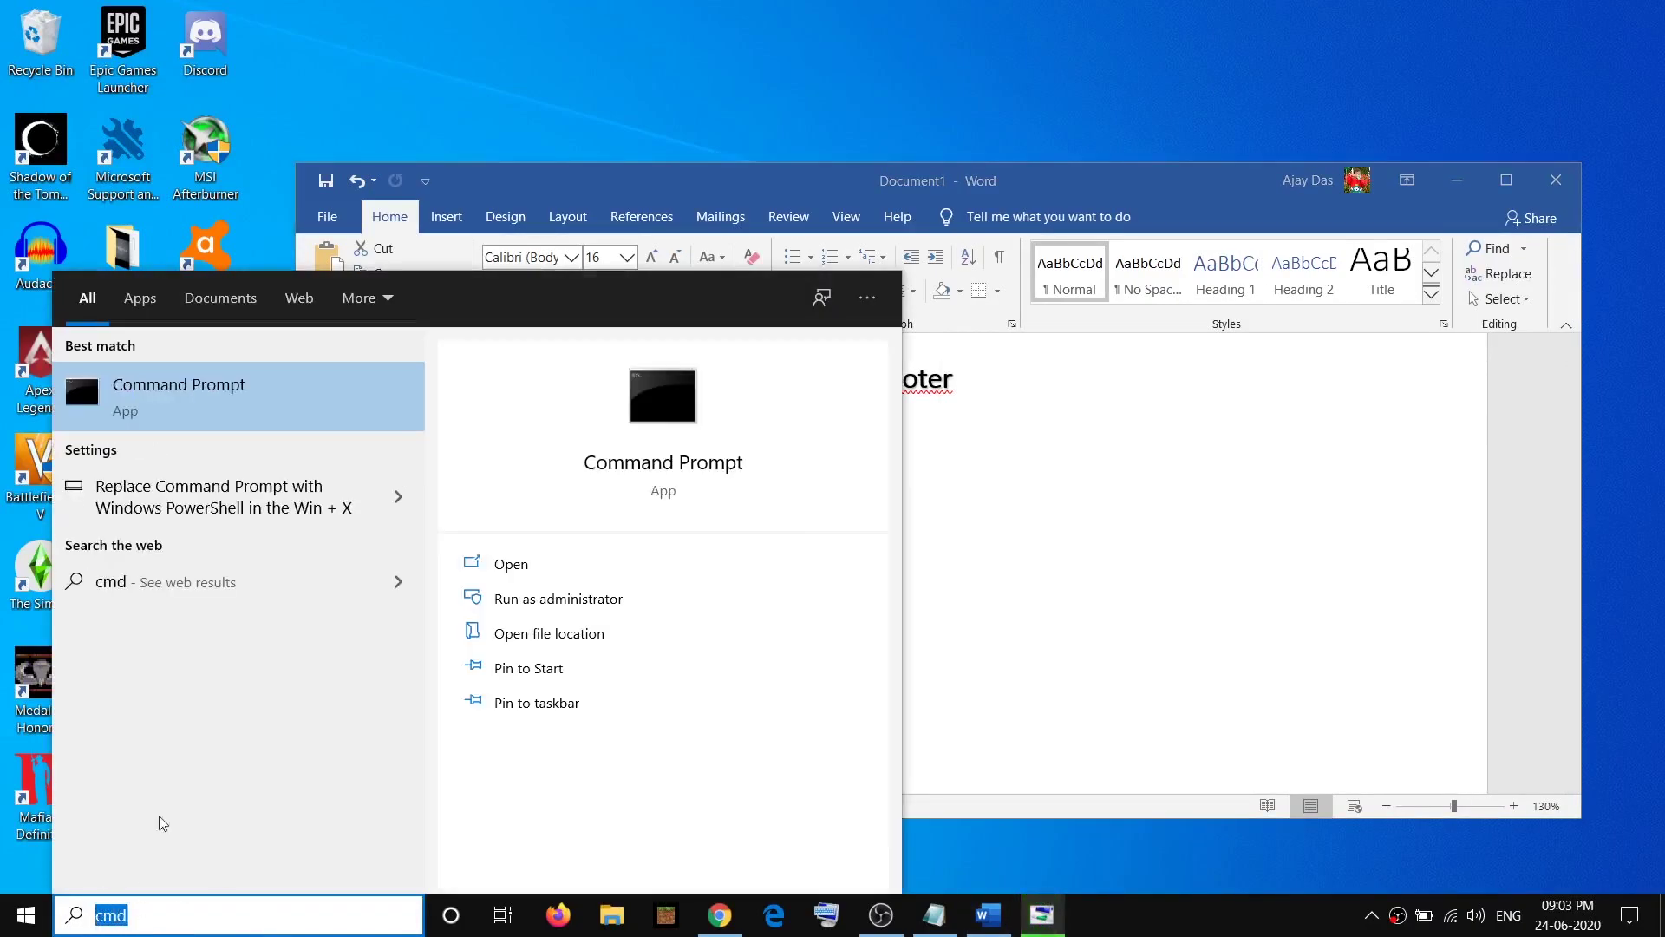
right_click(210, 414)
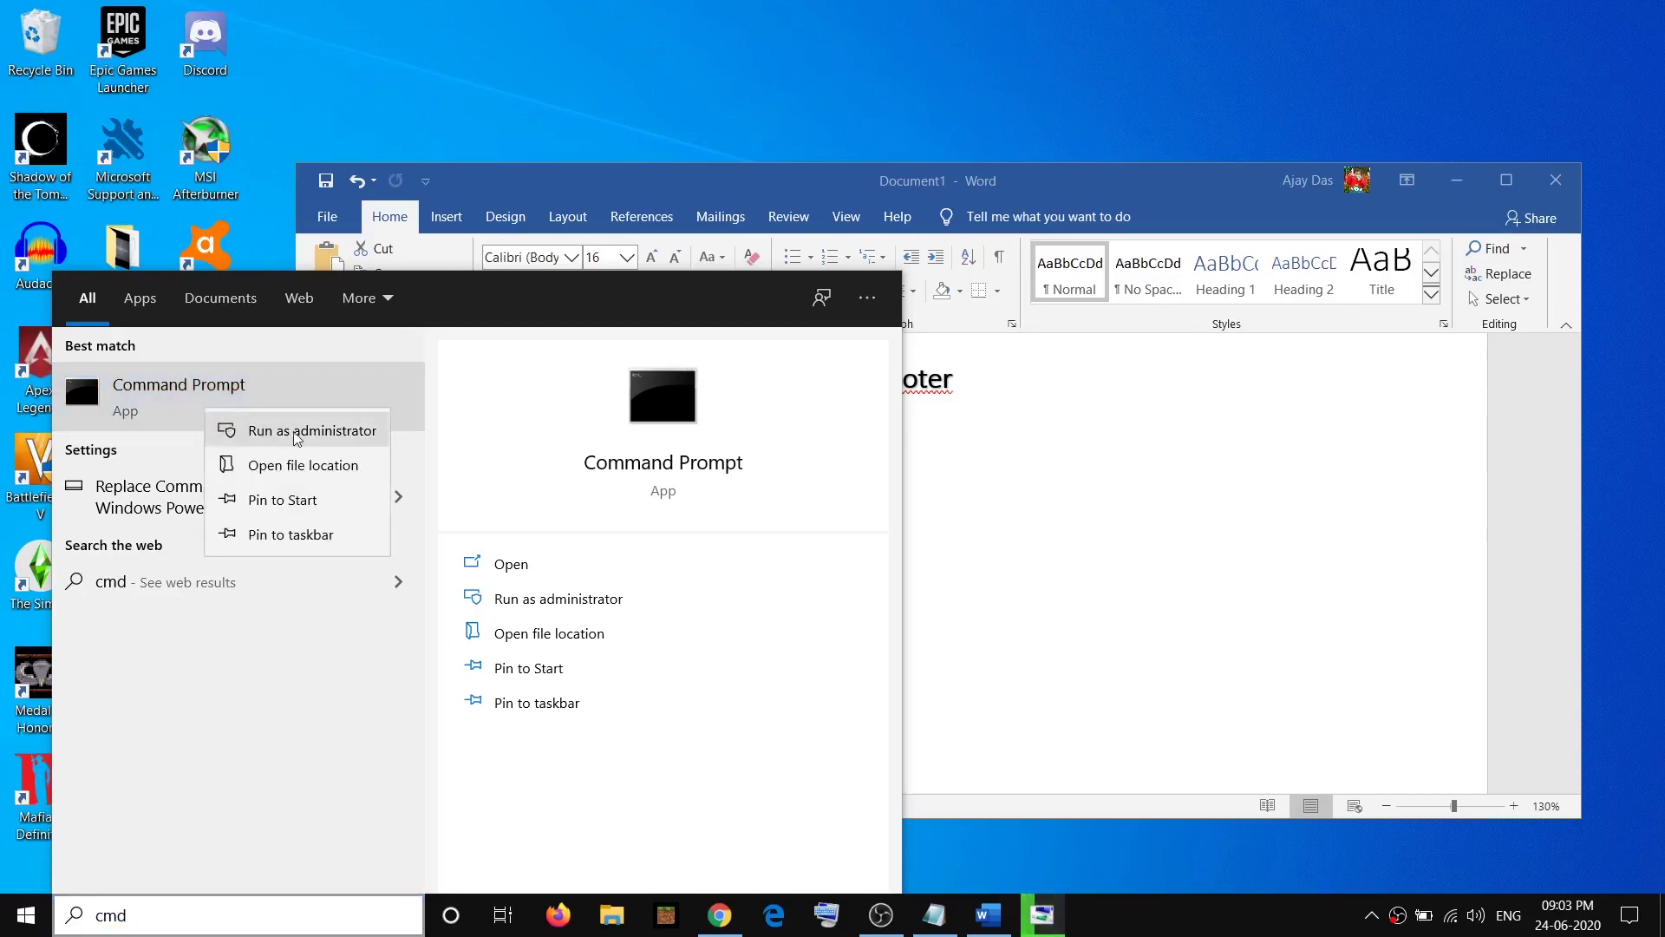
click(317, 440)
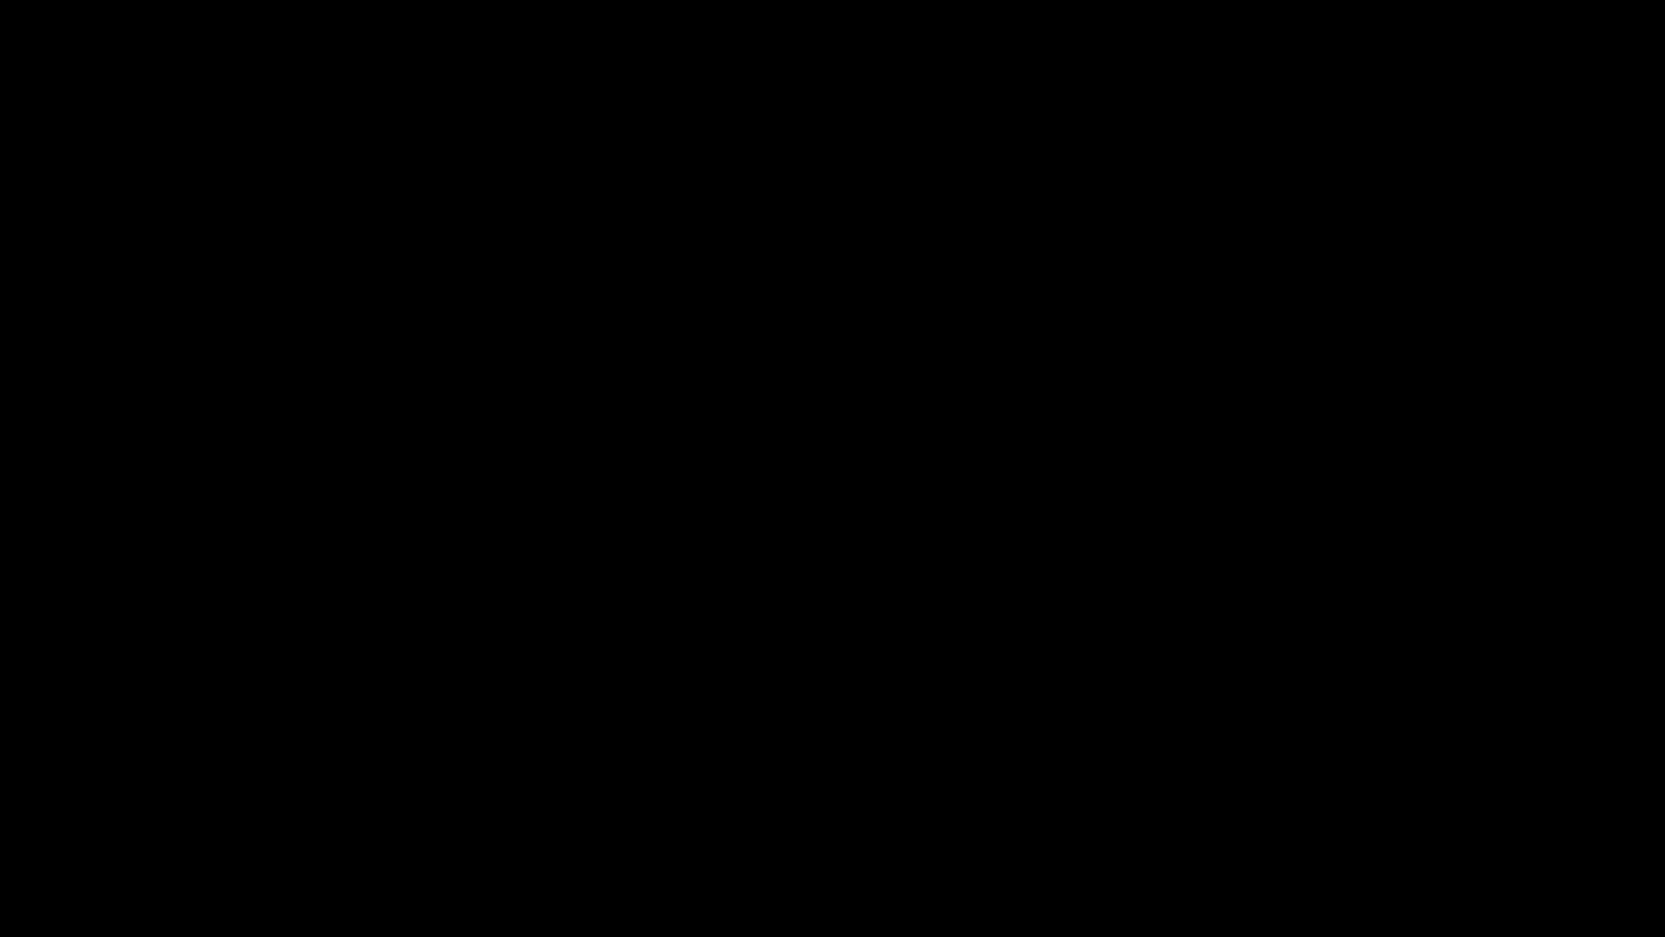
Approve administrator access, then paste and run Ipconfig/flushdns from the Word list
key(alt+y)
click(736, 493)
drag(736, 492, 524, 494)
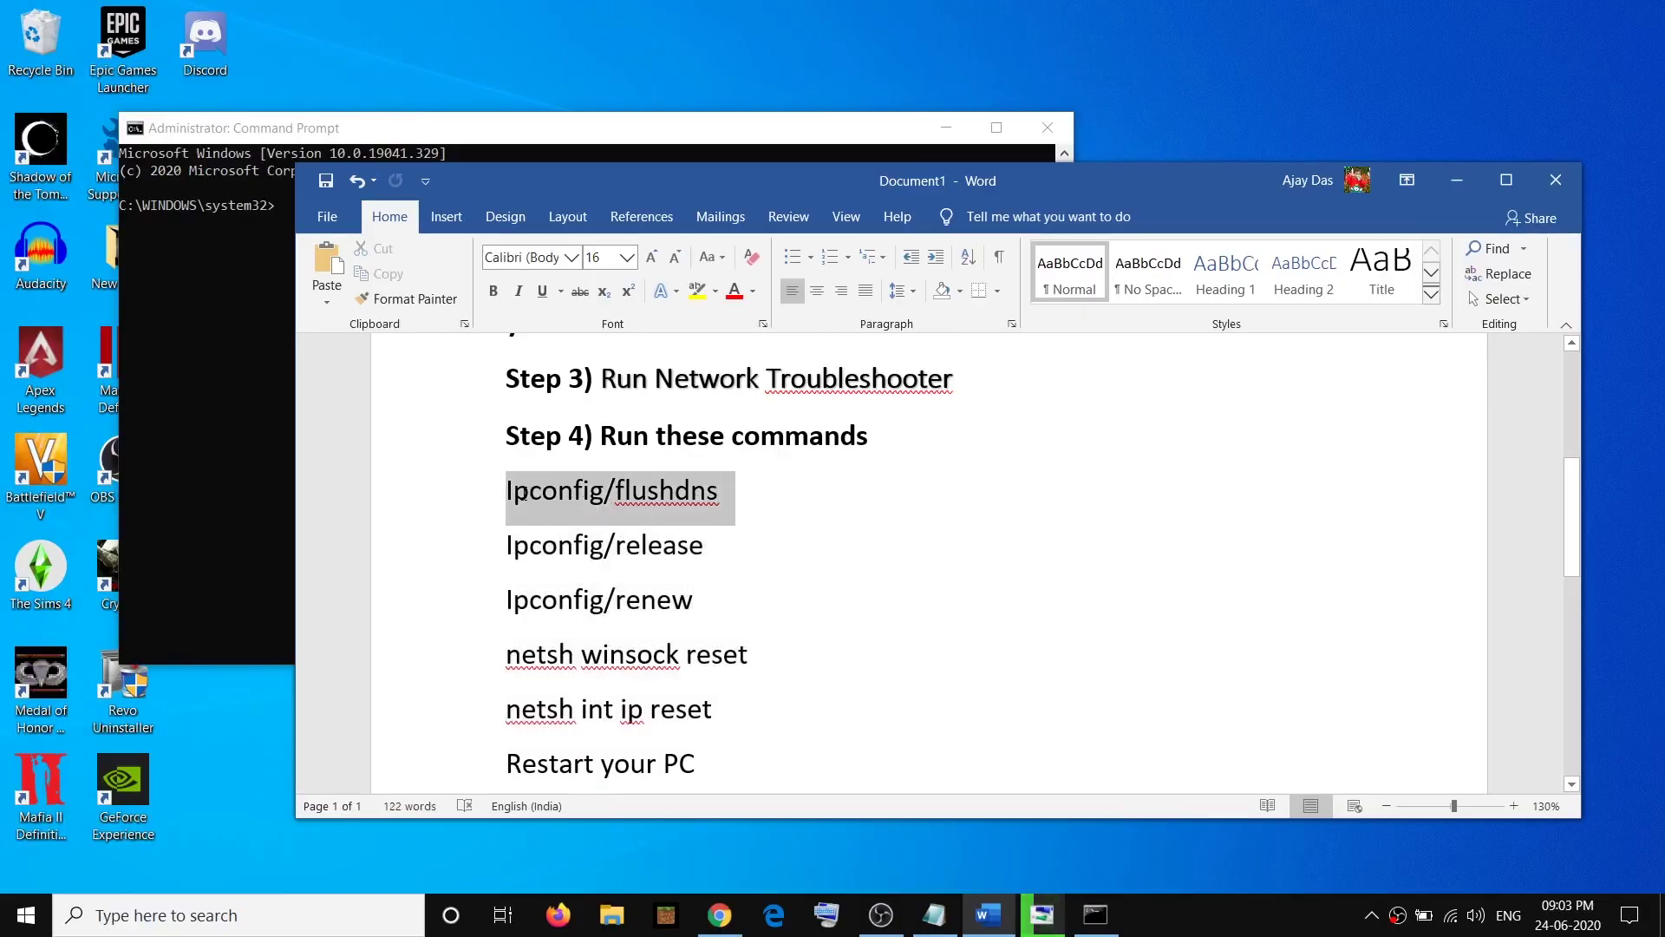
click(221, 238)
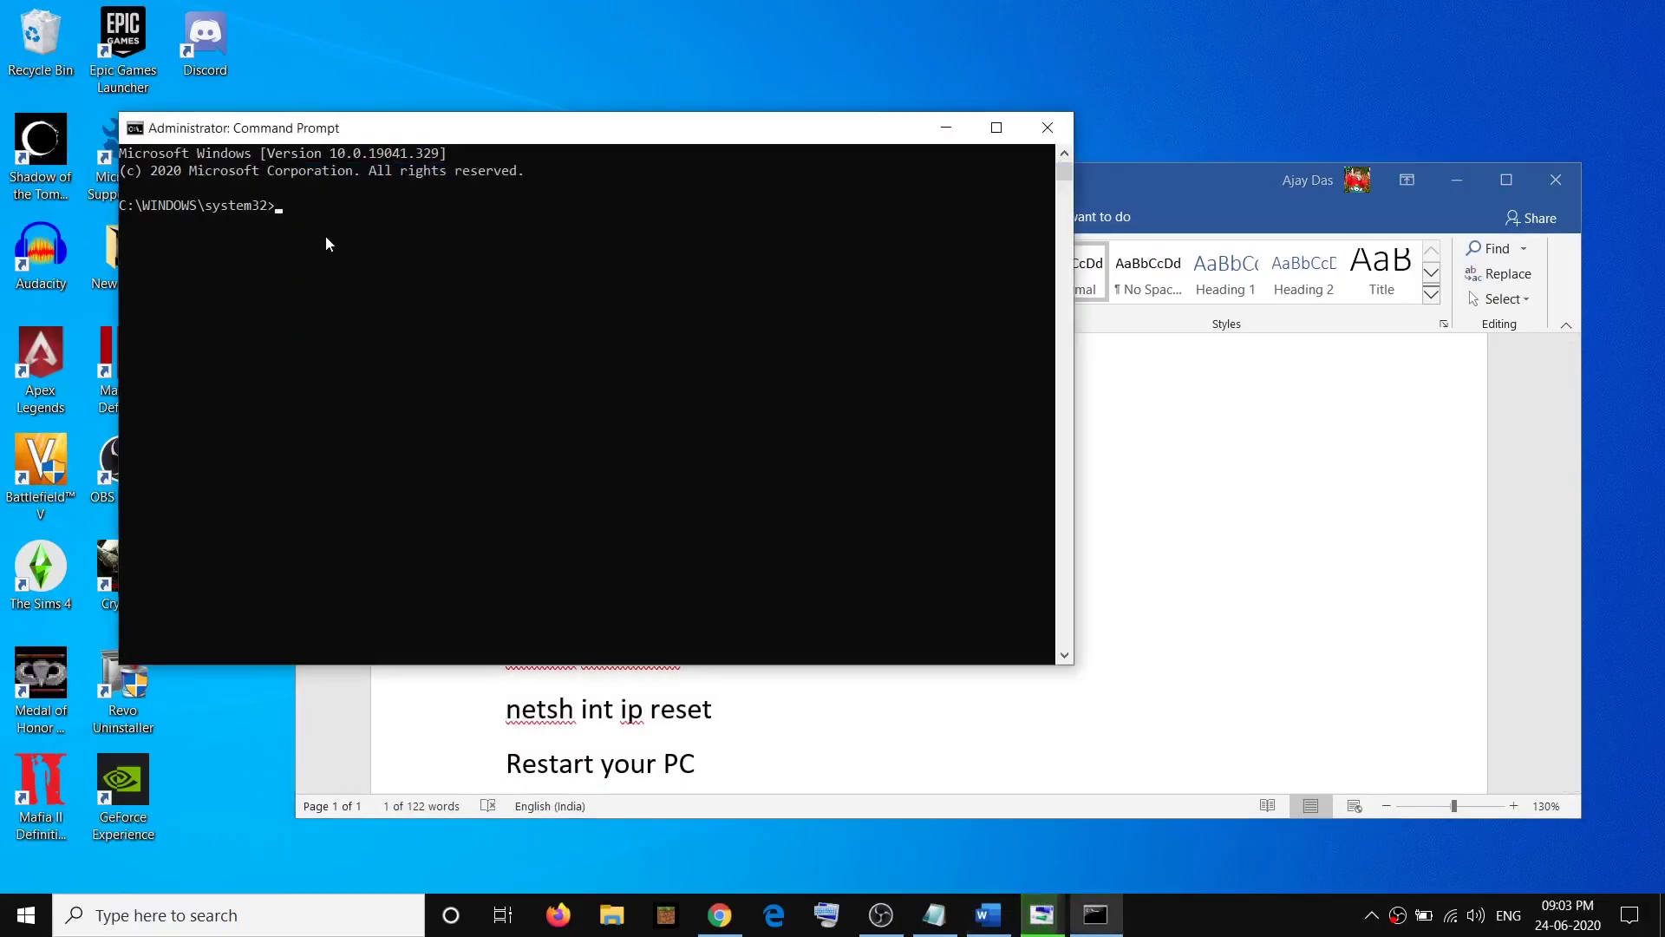
key(ctrl+v)
key(Return)
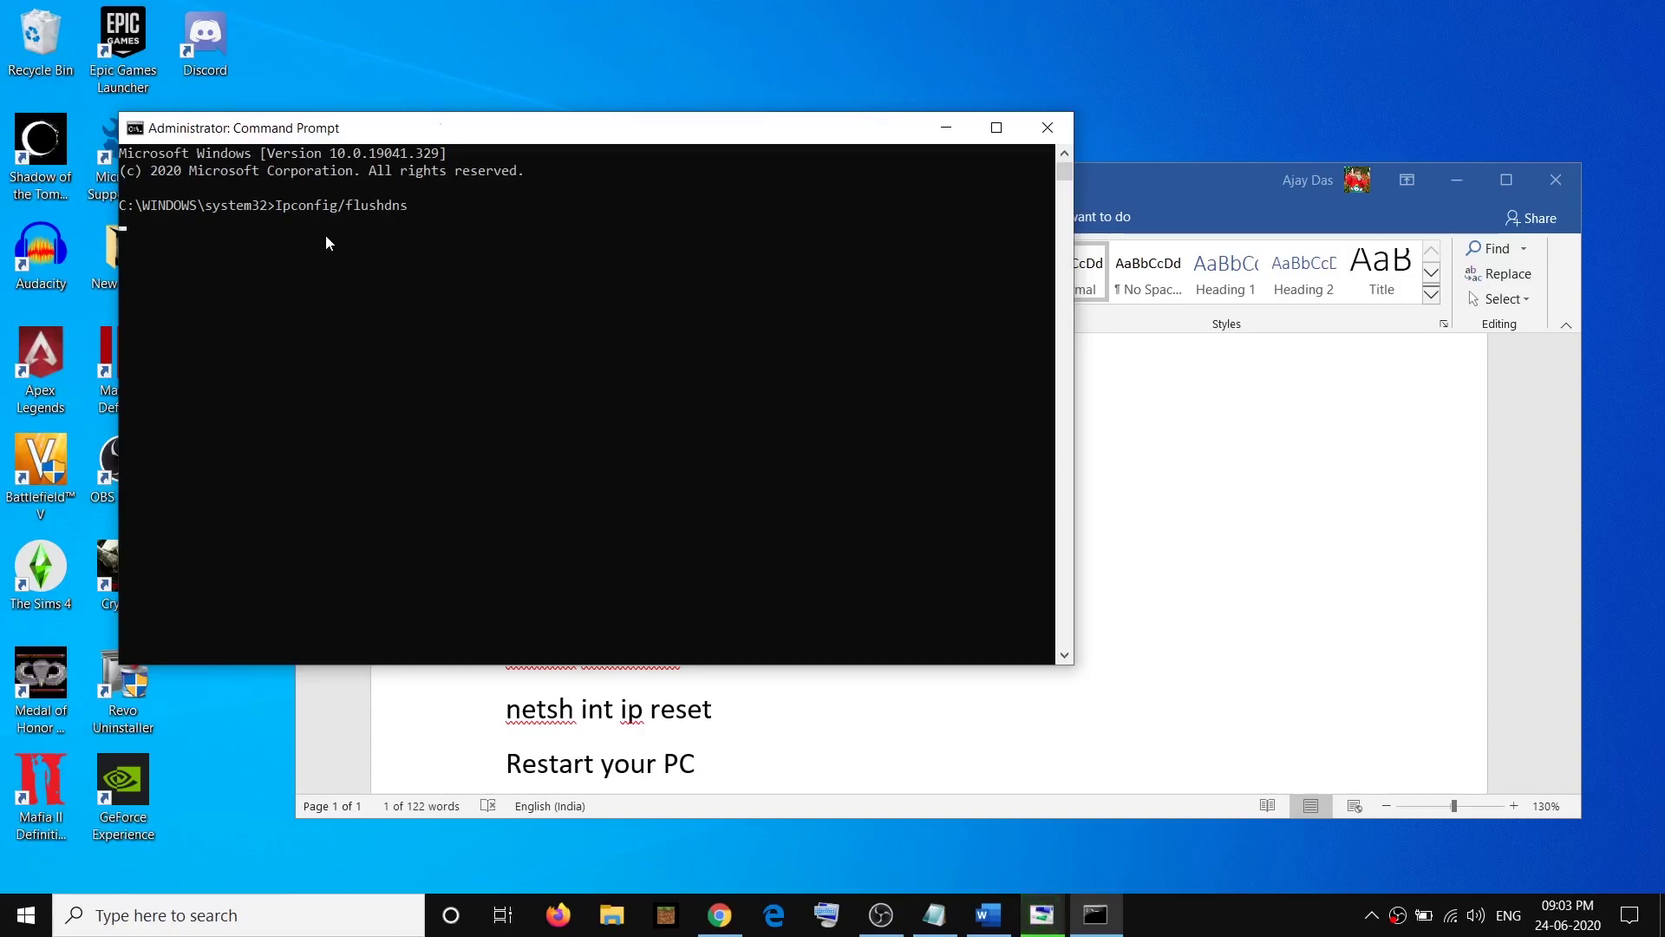
Copy Ipconfig/release from Word and run it in Command Prompt
key(alt+Tab)
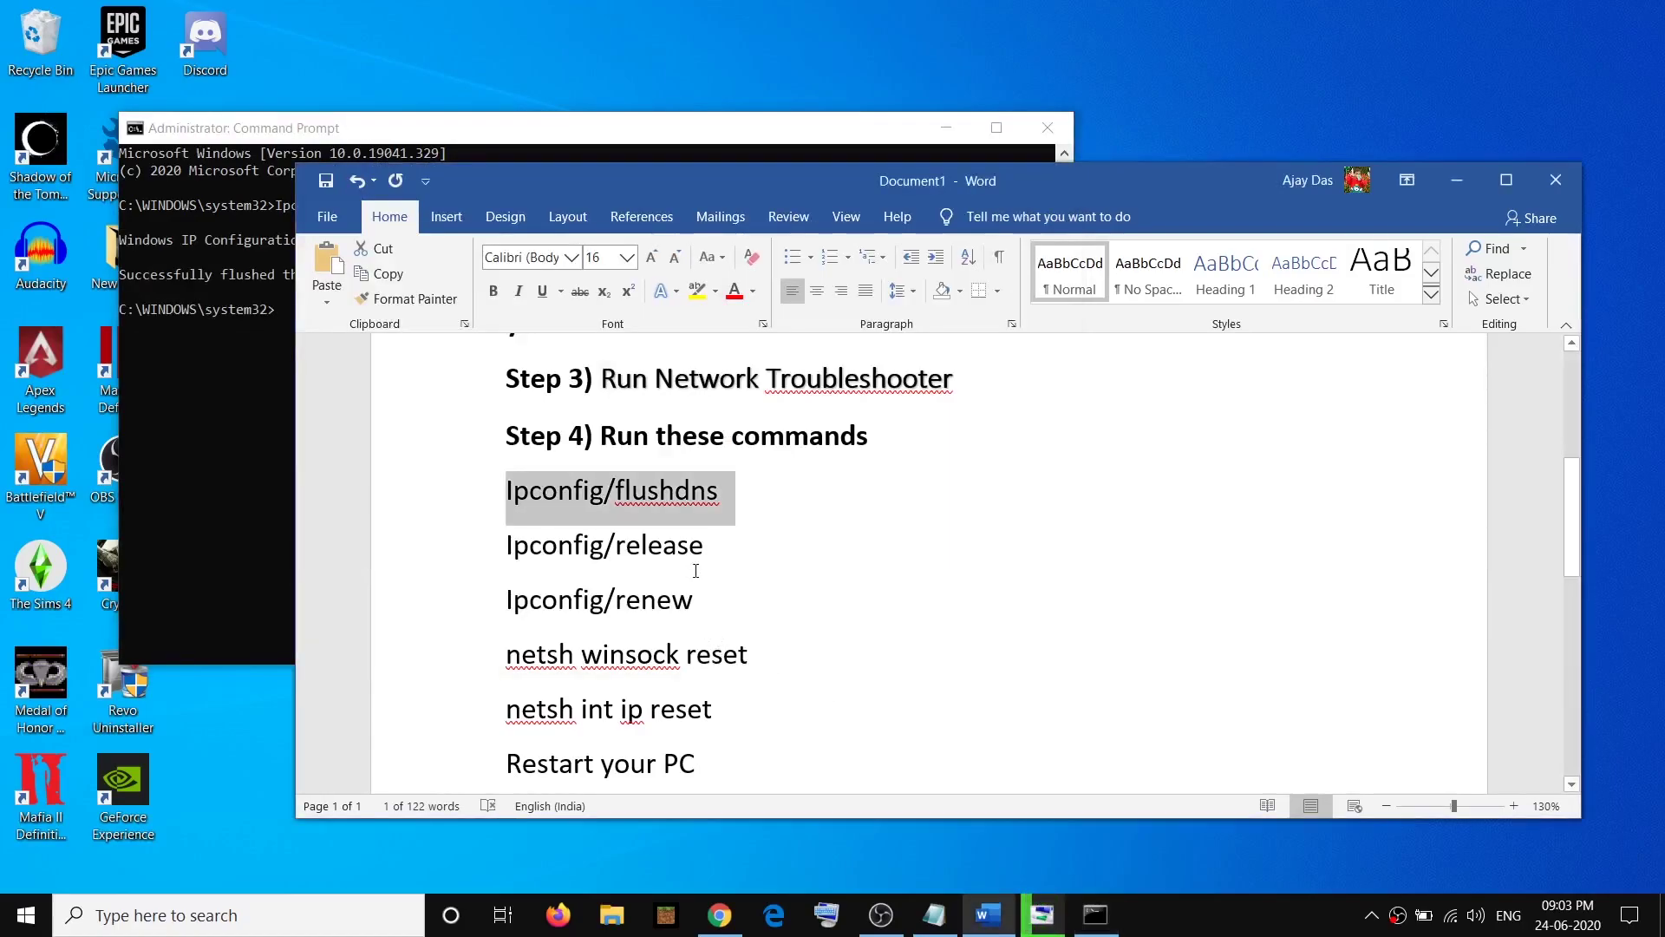
drag(712, 536, 506, 544)
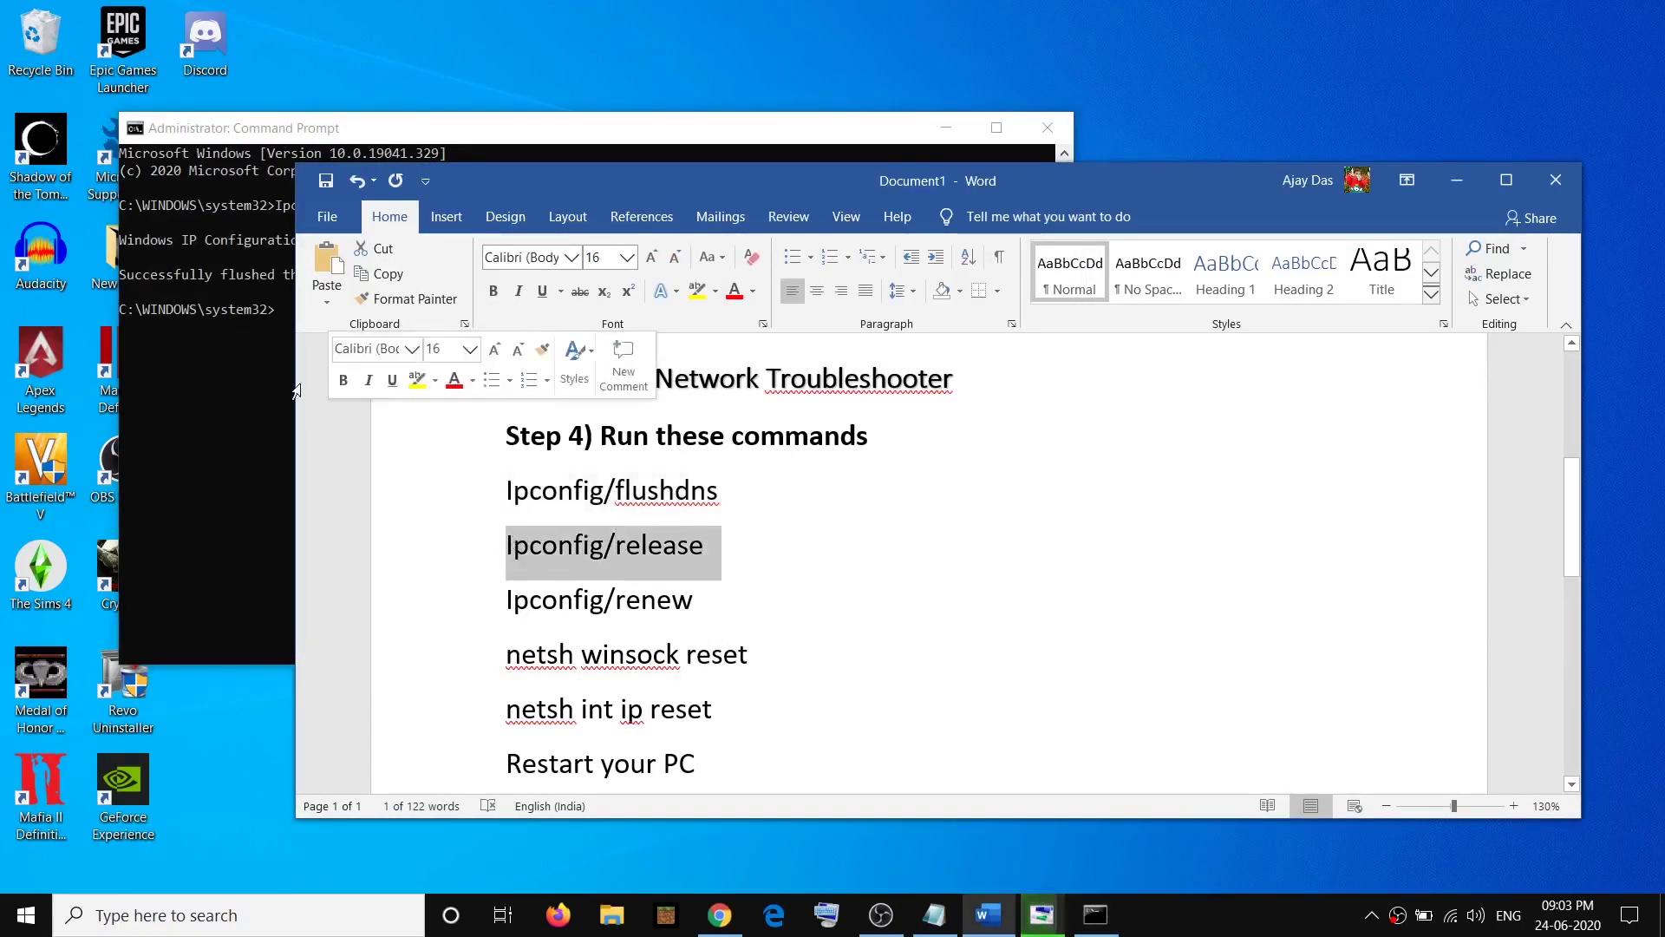
click(274, 325)
key(ctrl+v)
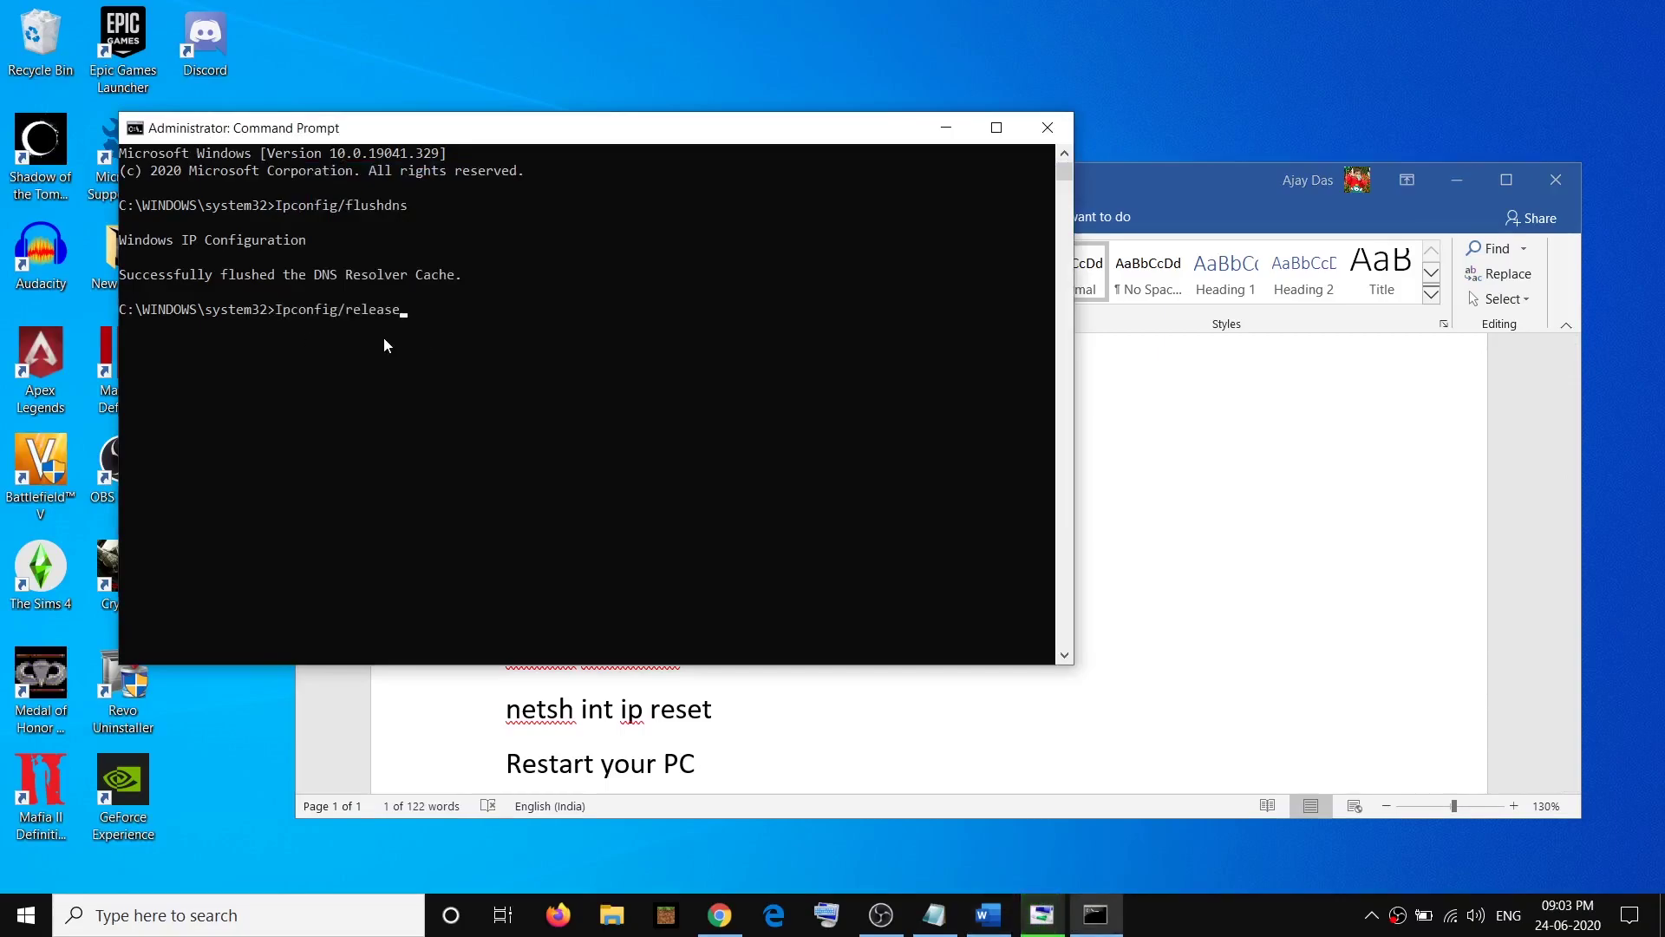
key(Return)
key(alt+Tab)
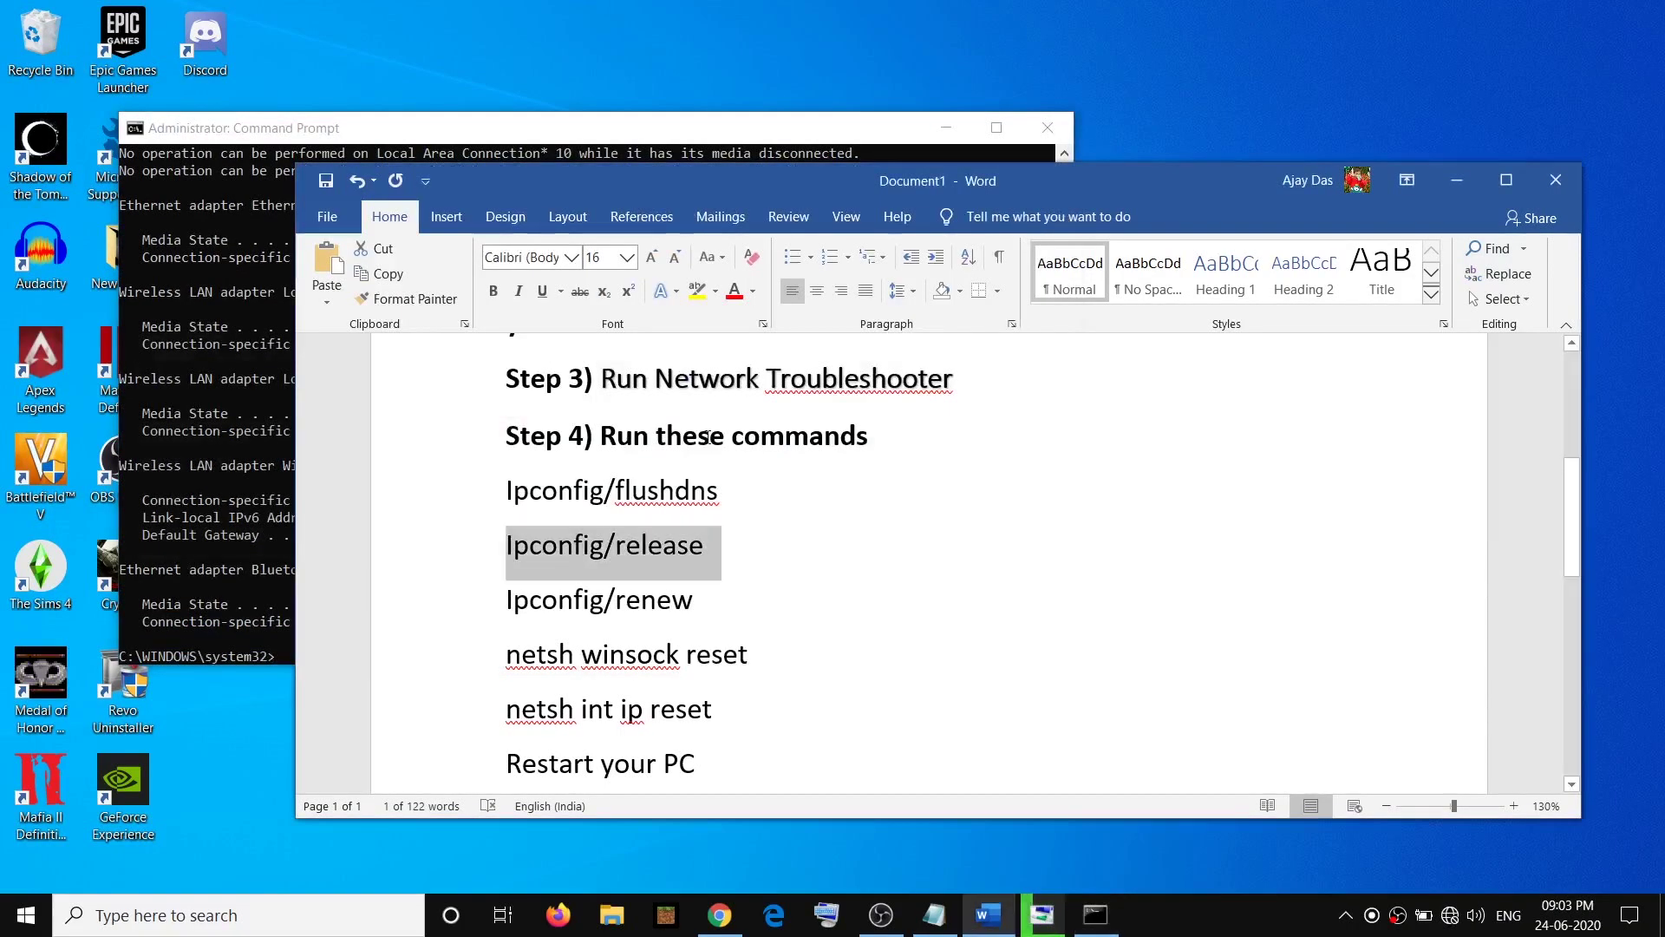
Copy Ipconfig/renew from Word and run it in Command Prompt
drag(709, 600, 518, 597)
key(ctrl+c)
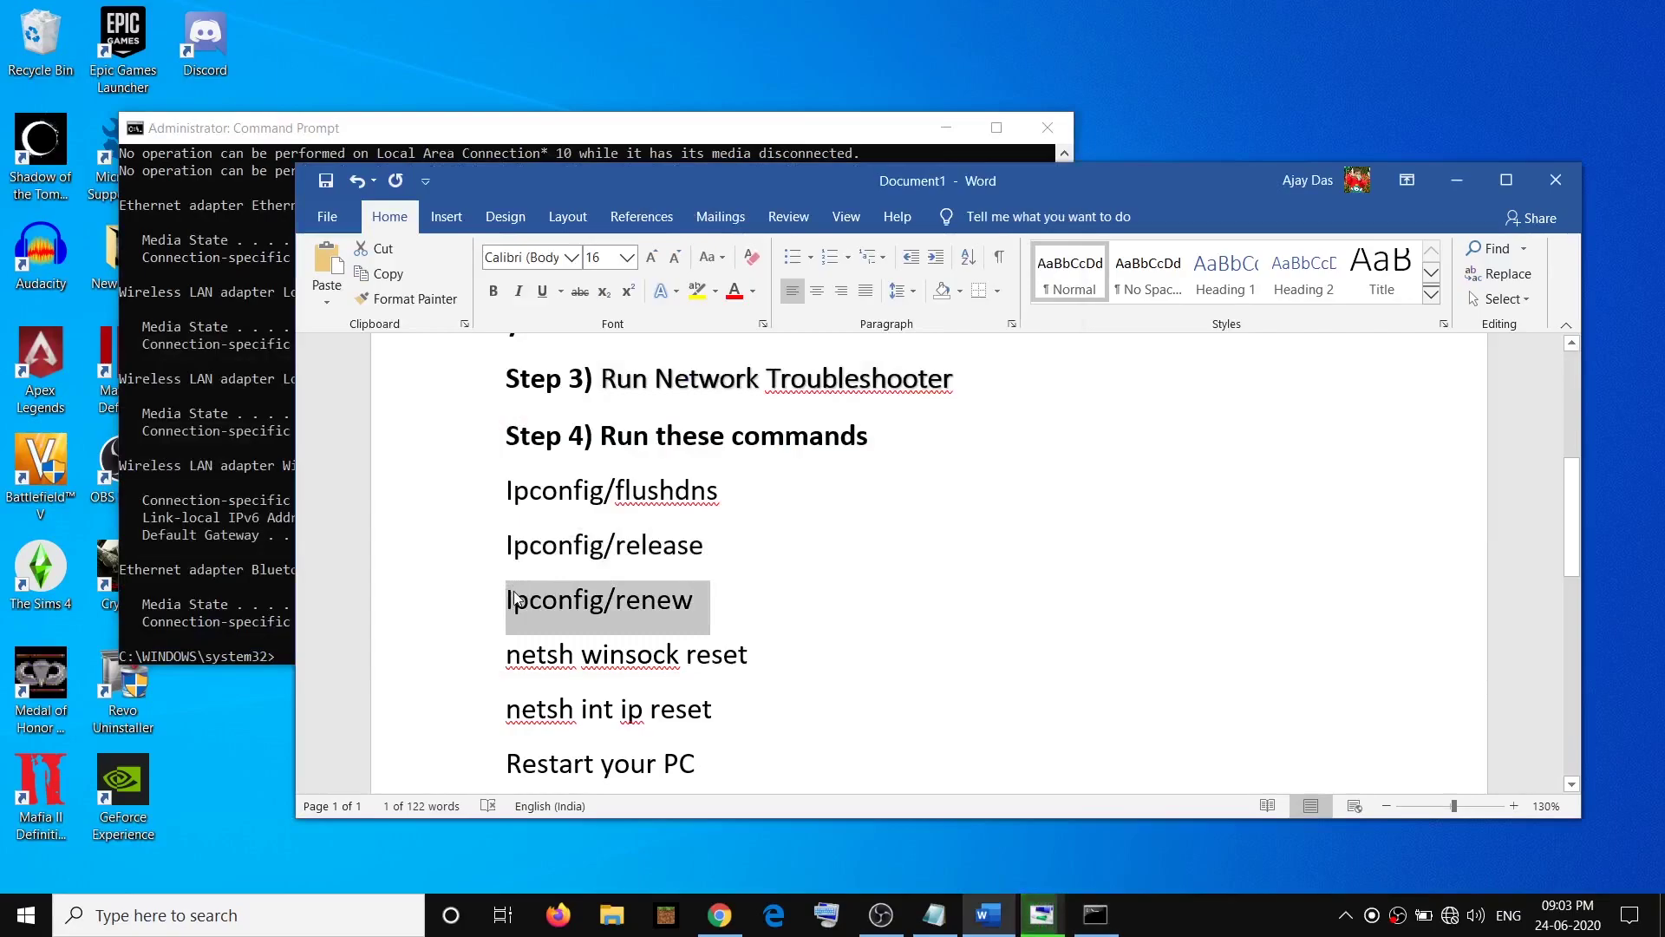
click(281, 643)
key(ctrl+v)
key(Return)
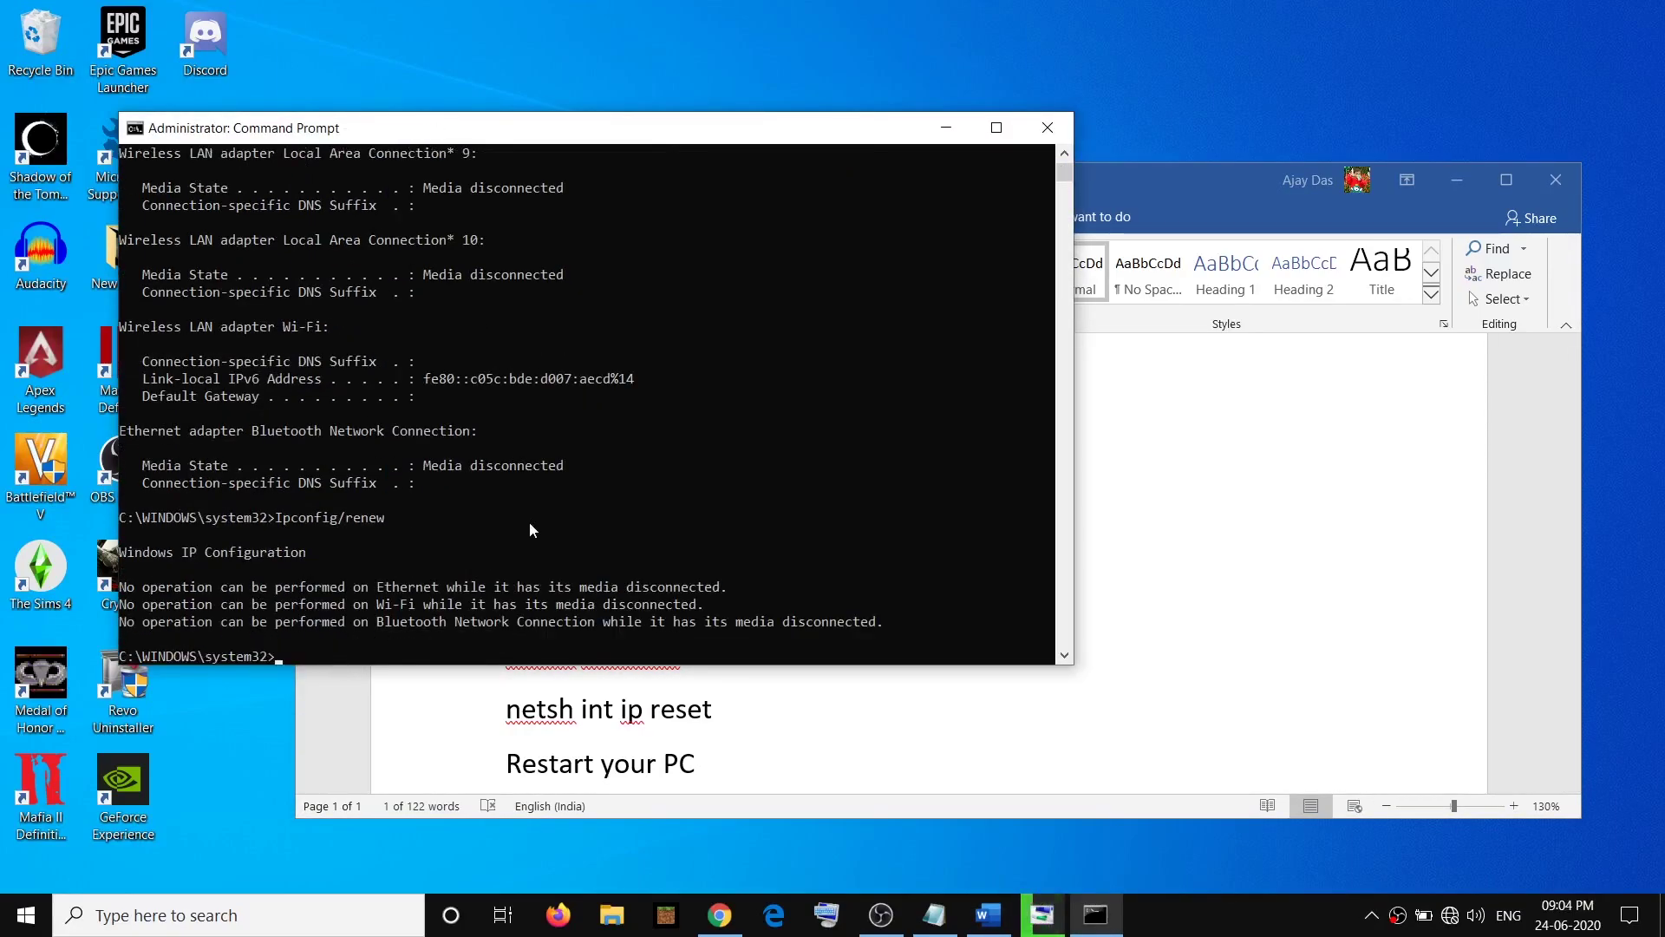
key(alt+Tab)
Dismiss the finished troubleshooter and run netsh winsock reset from the Word list
drag(751, 656, 507, 657)
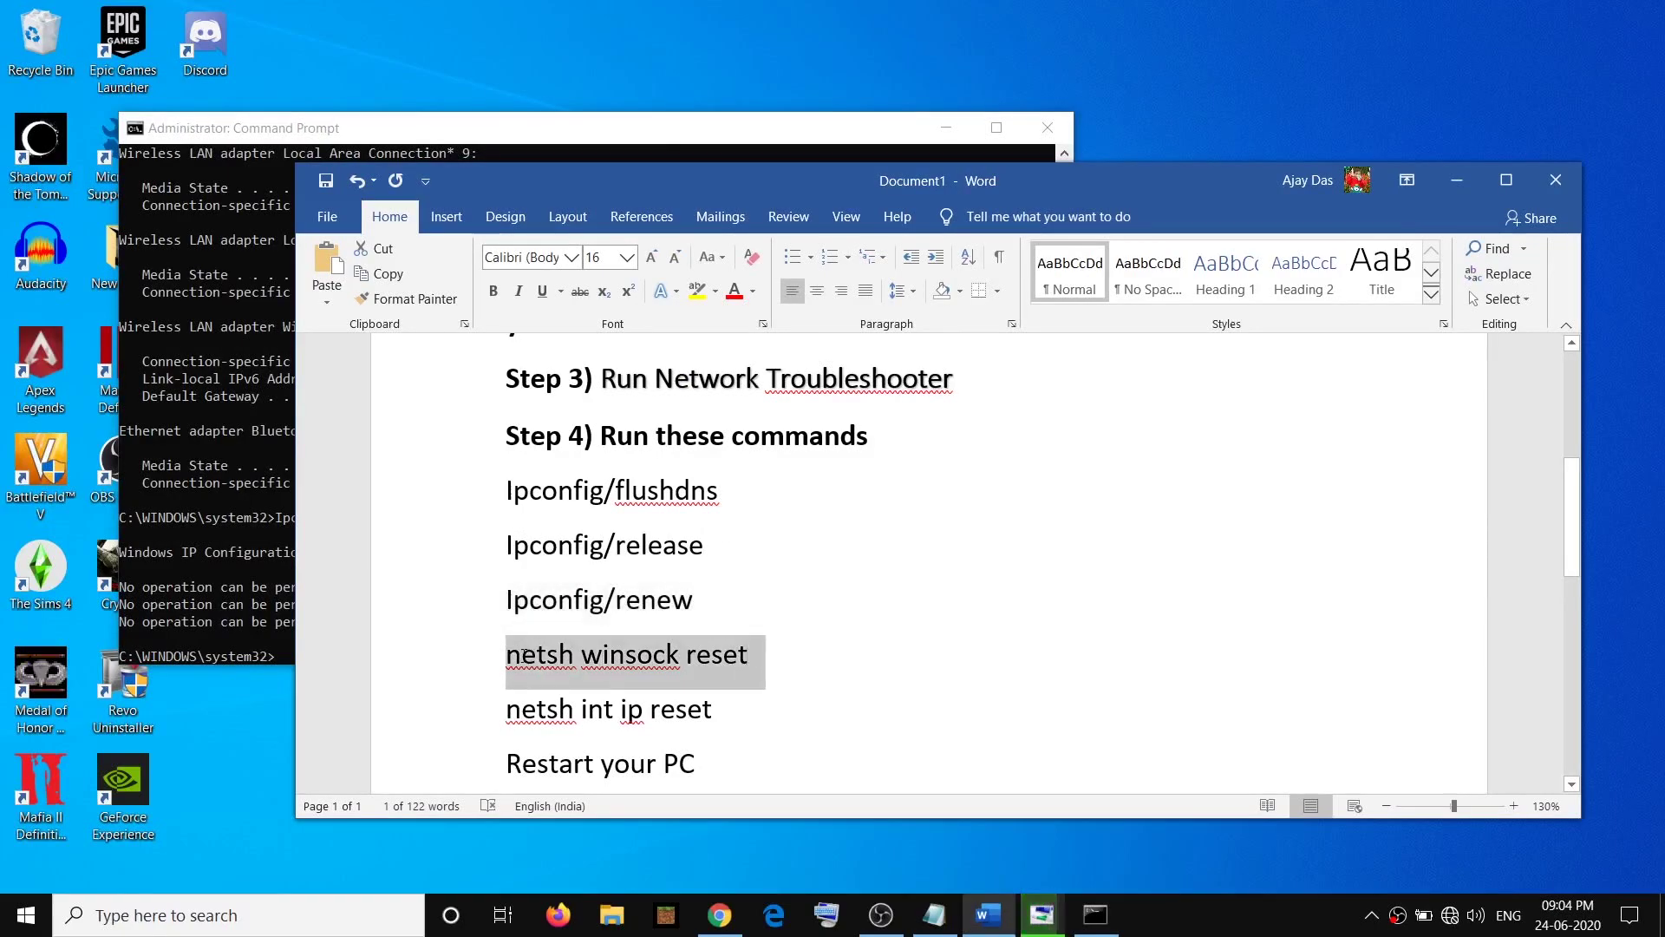
click(292, 664)
click(304, 660)
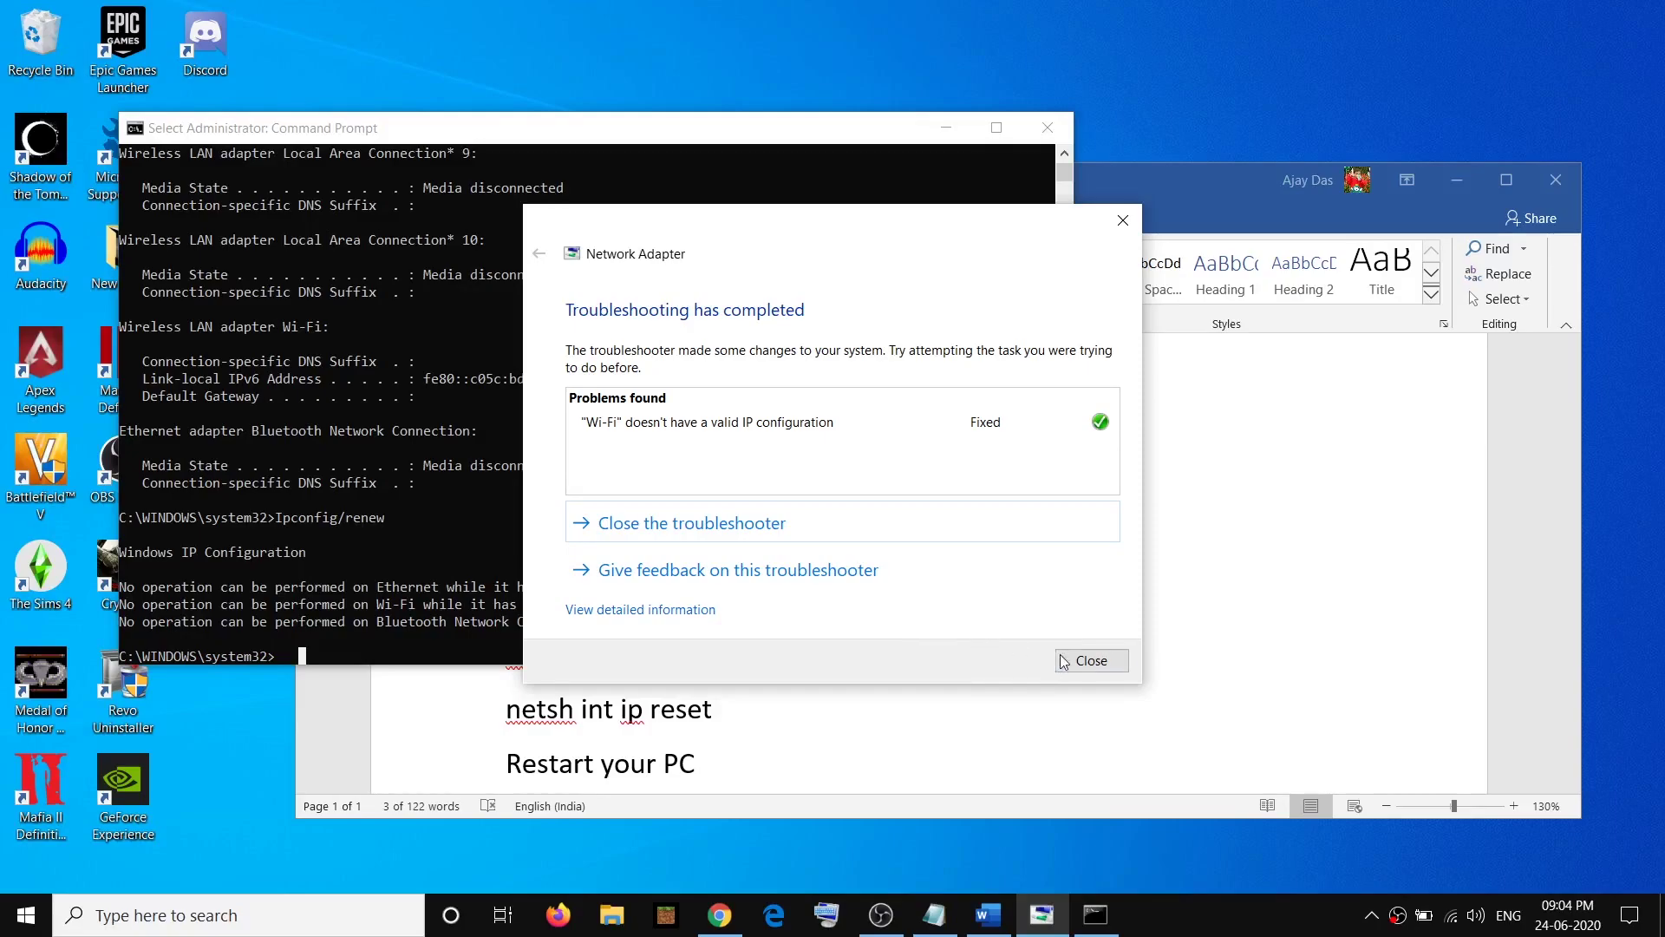
click(1065, 662)
right_click(379, 660)
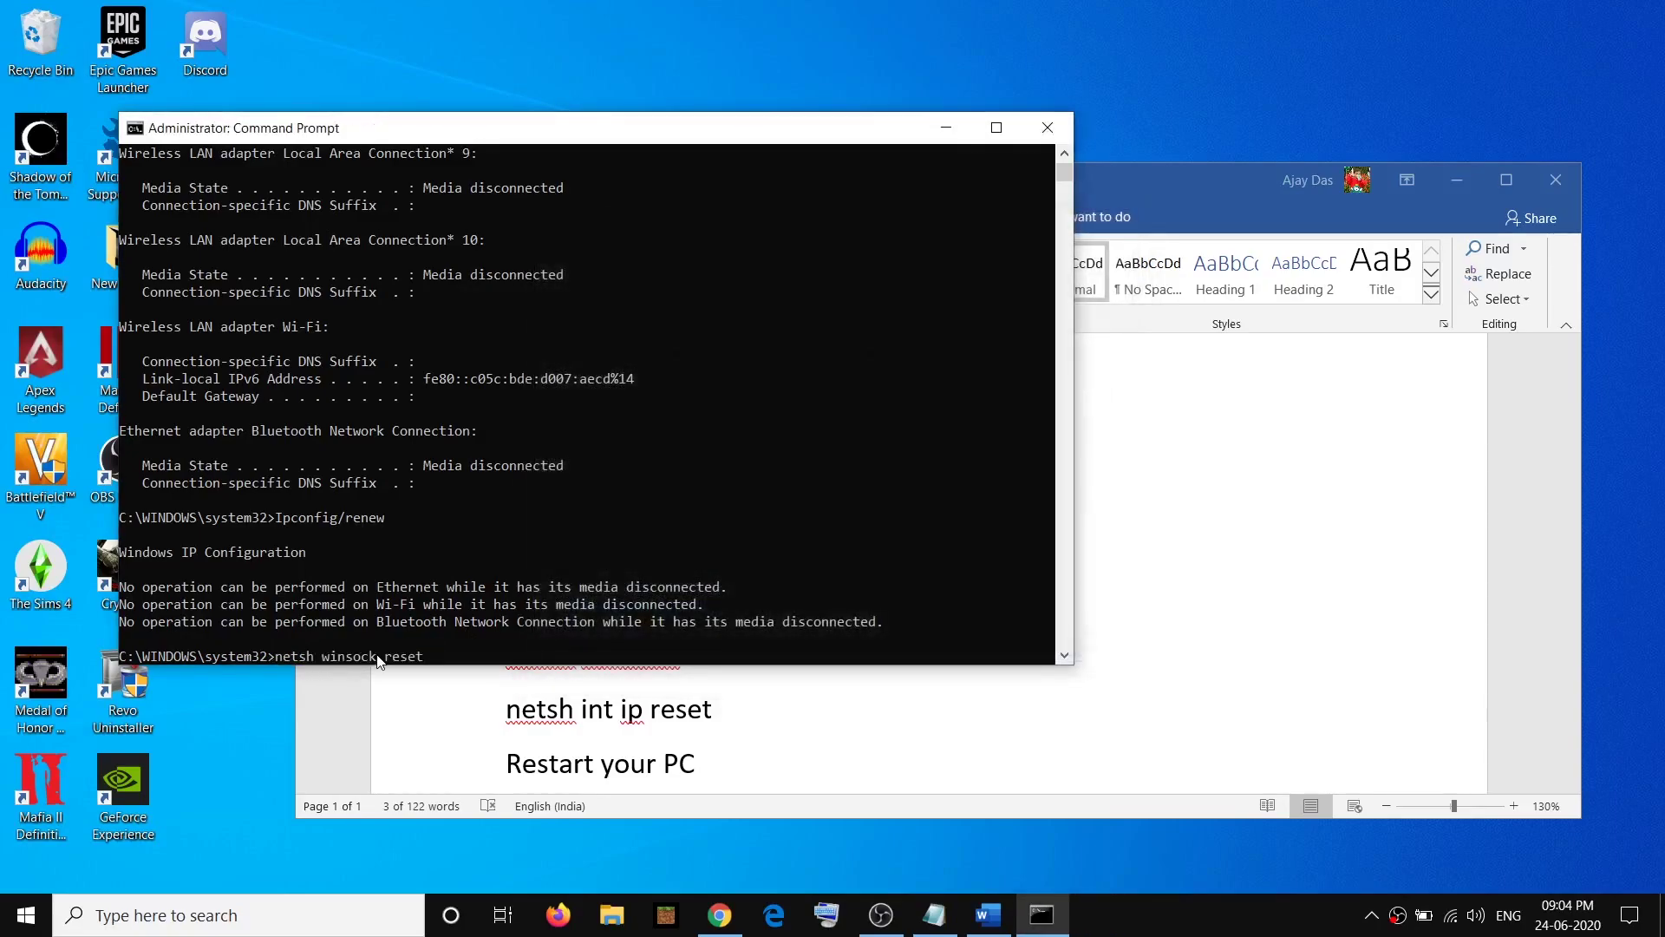
key(Return)
key(alt+Tab)
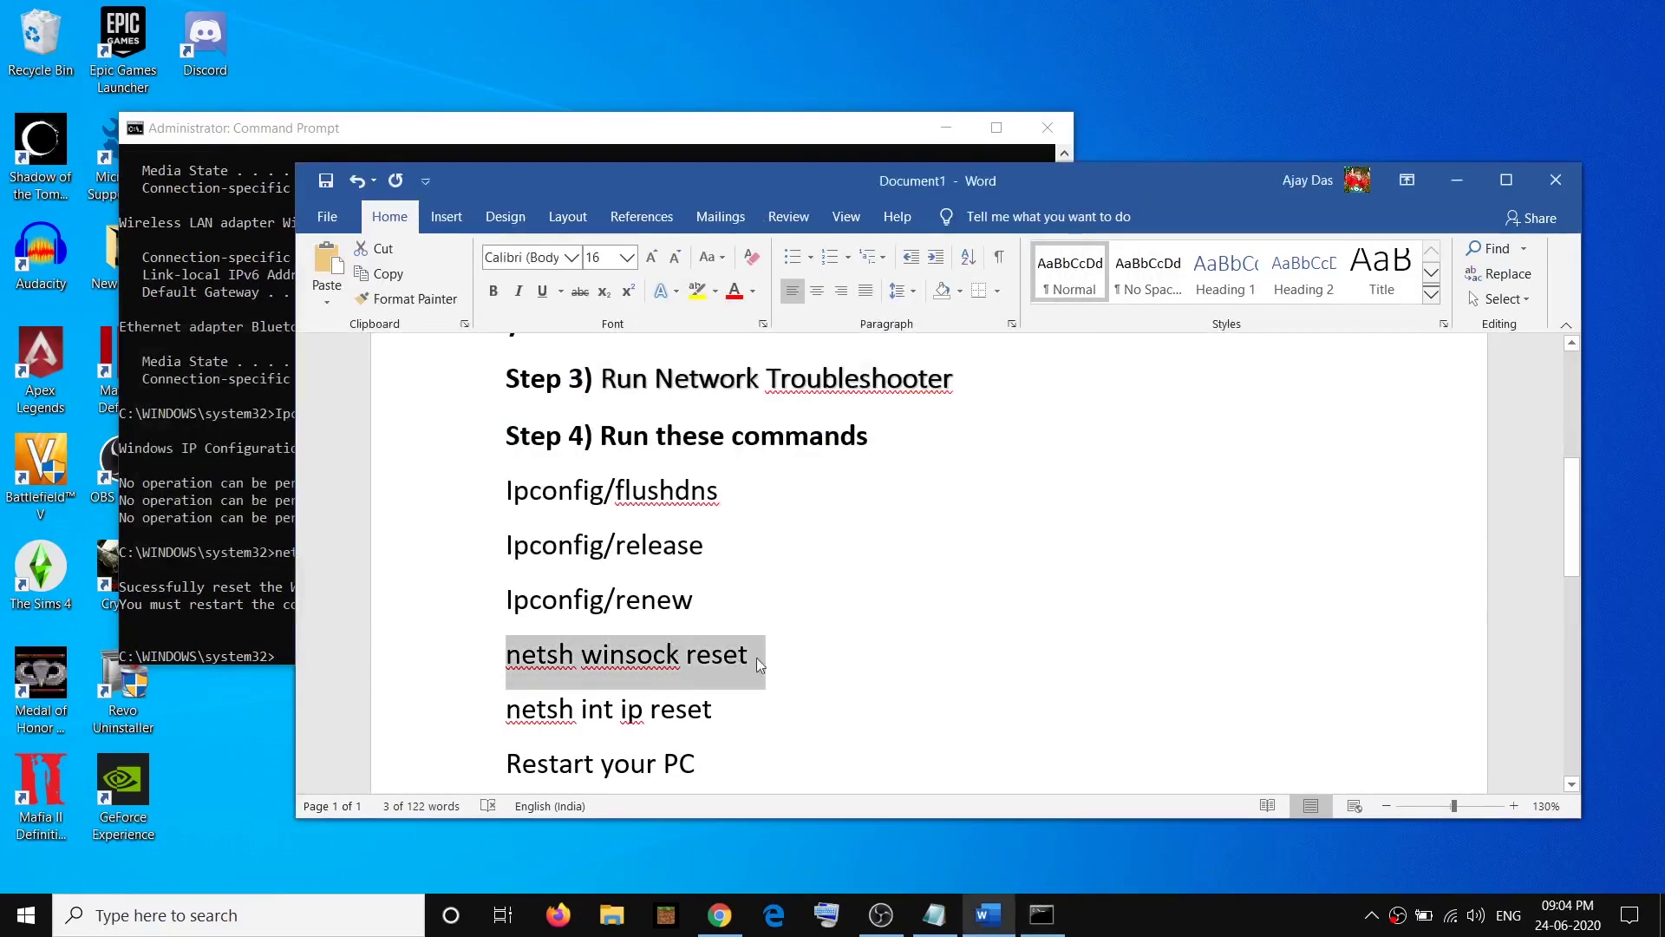
Copy netsh int ip reset from Word and run it in Command Prompt
drag(739, 709, 521, 720)
key(ctrl+c)
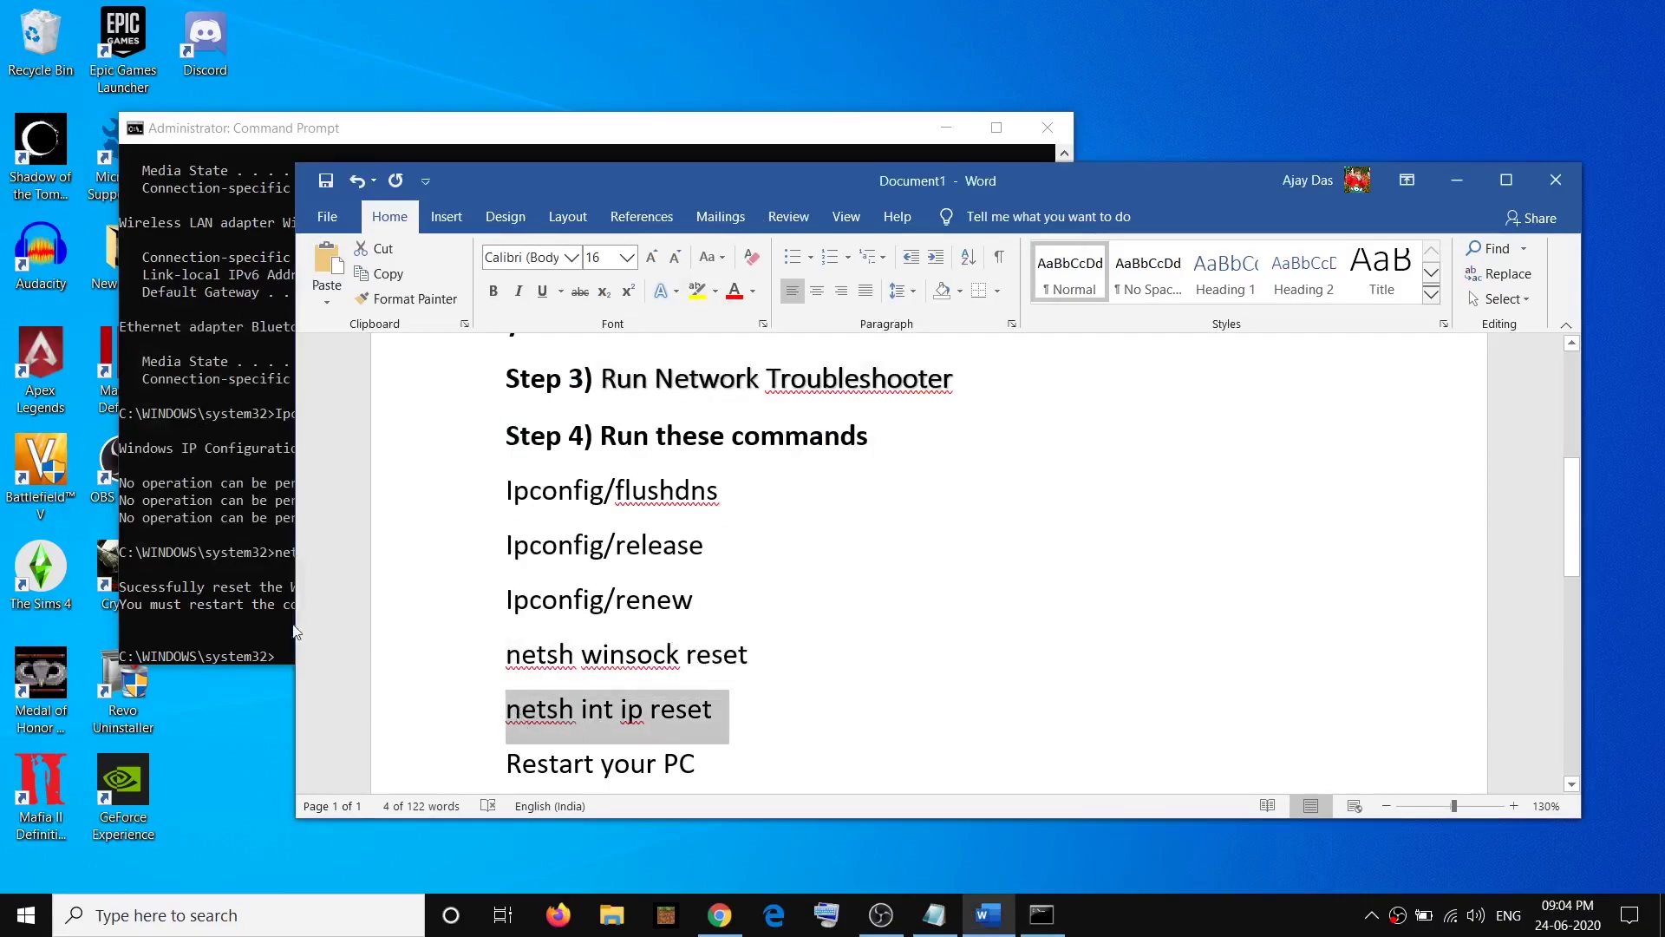
key(alt+Tab)
click(301, 660)
right_click(301, 659)
key(Return)
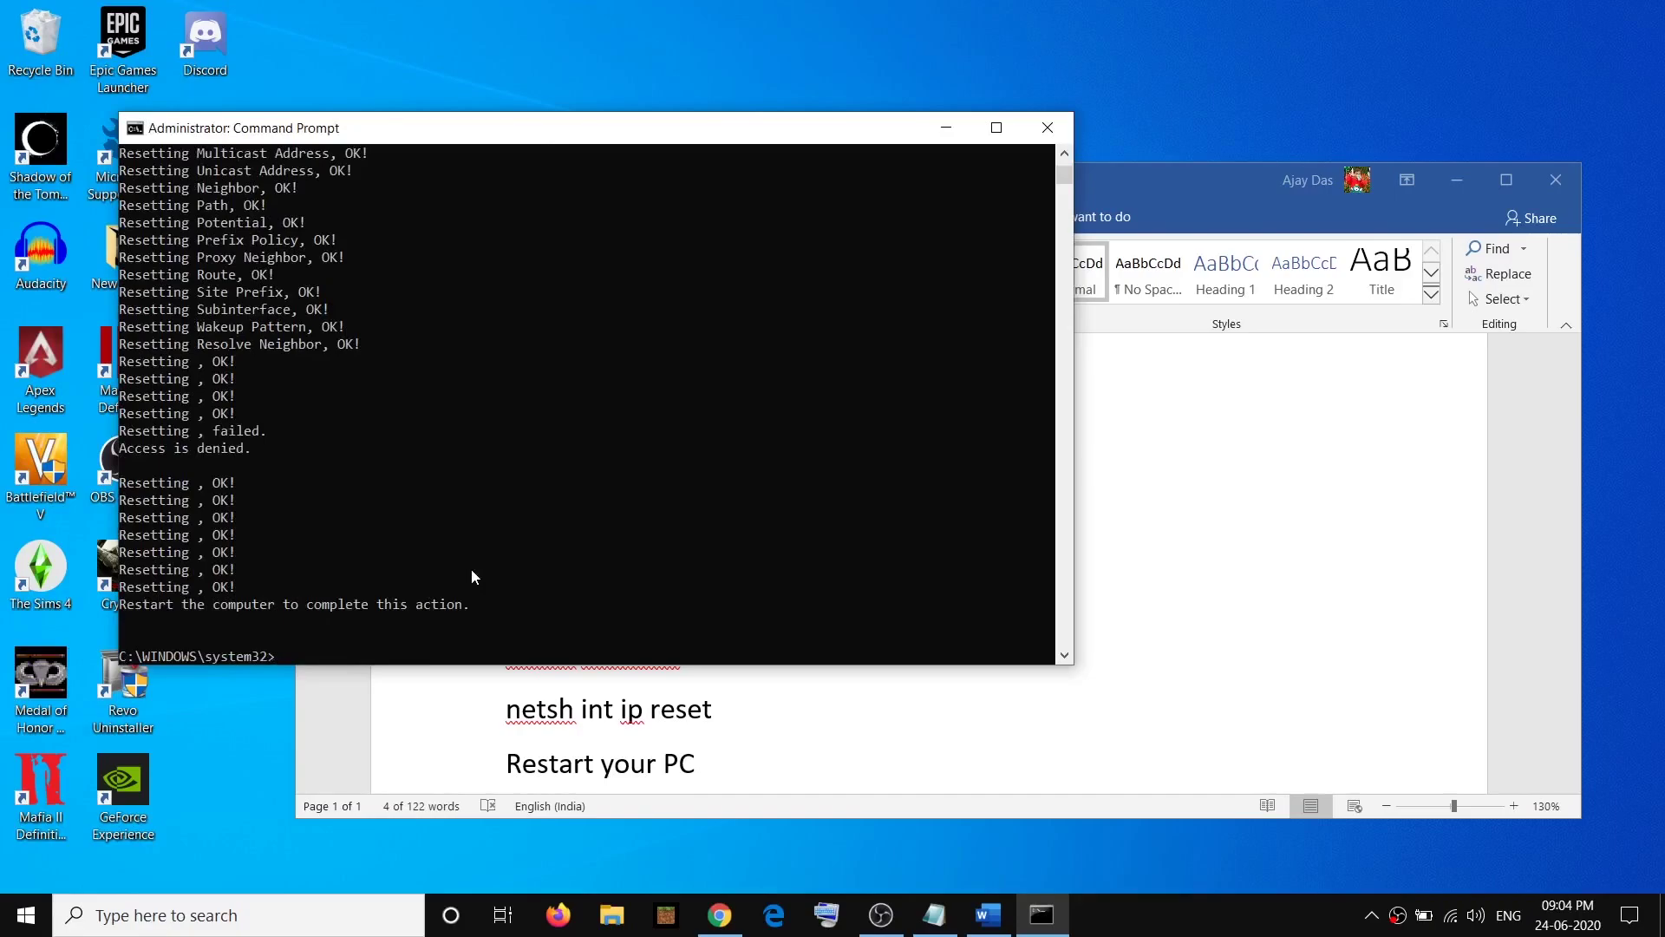
key(alt+Tab)
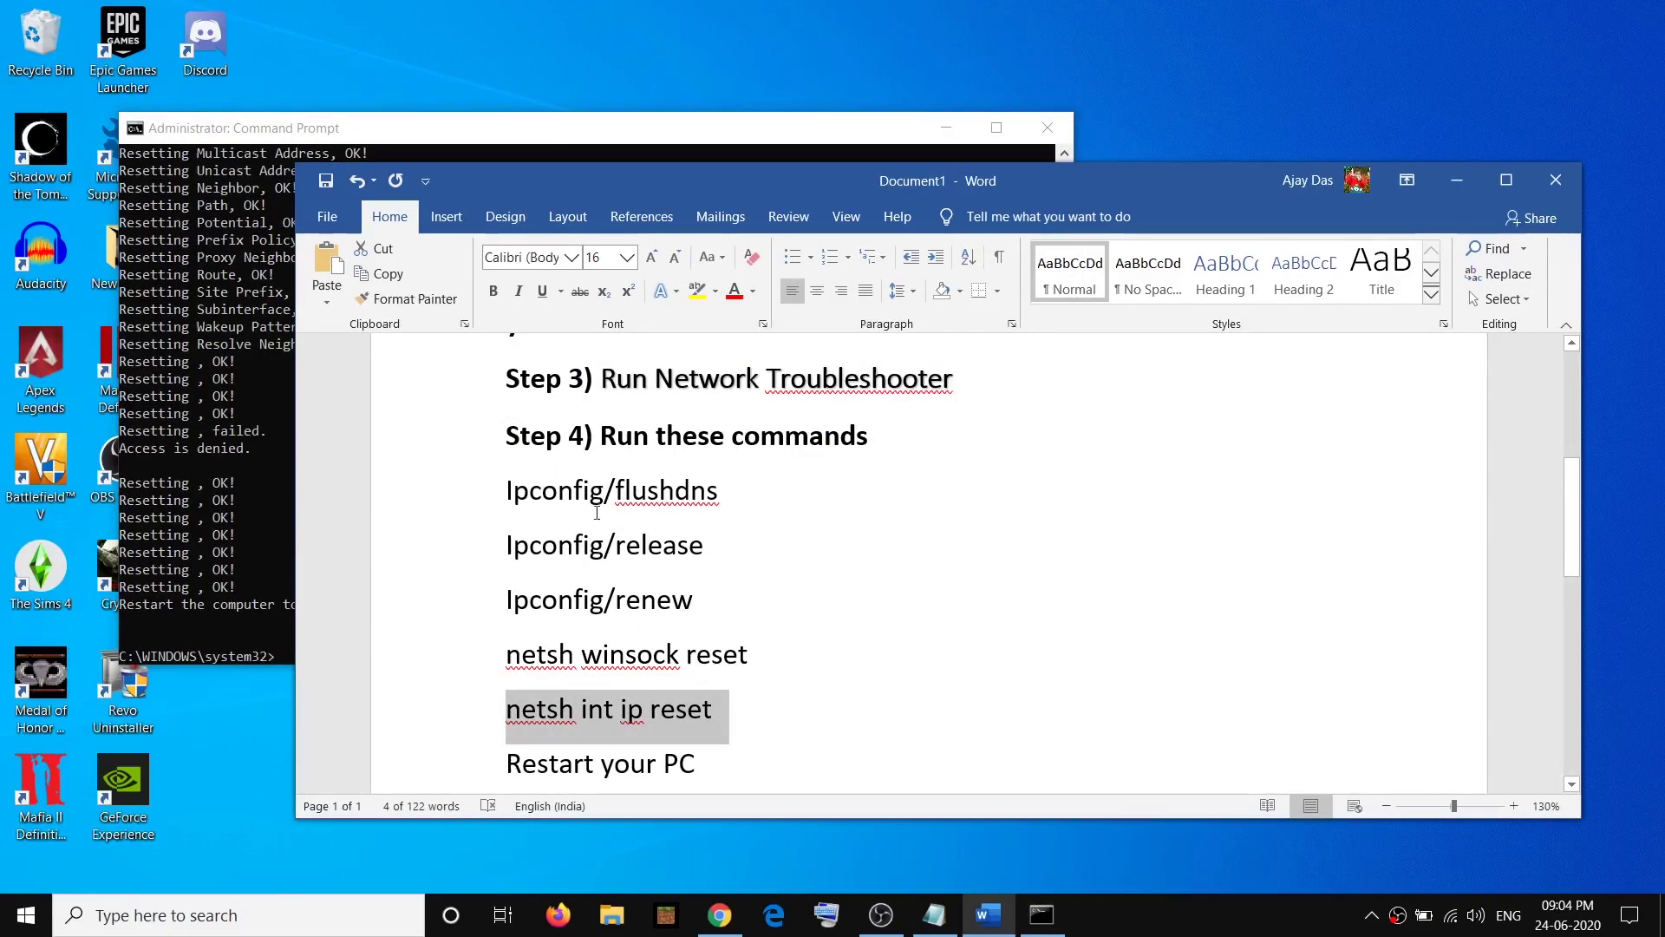
Mark the restart-required notice, review Start's restart options, and close Command Prompt
drag(505, 493, 707, 695)
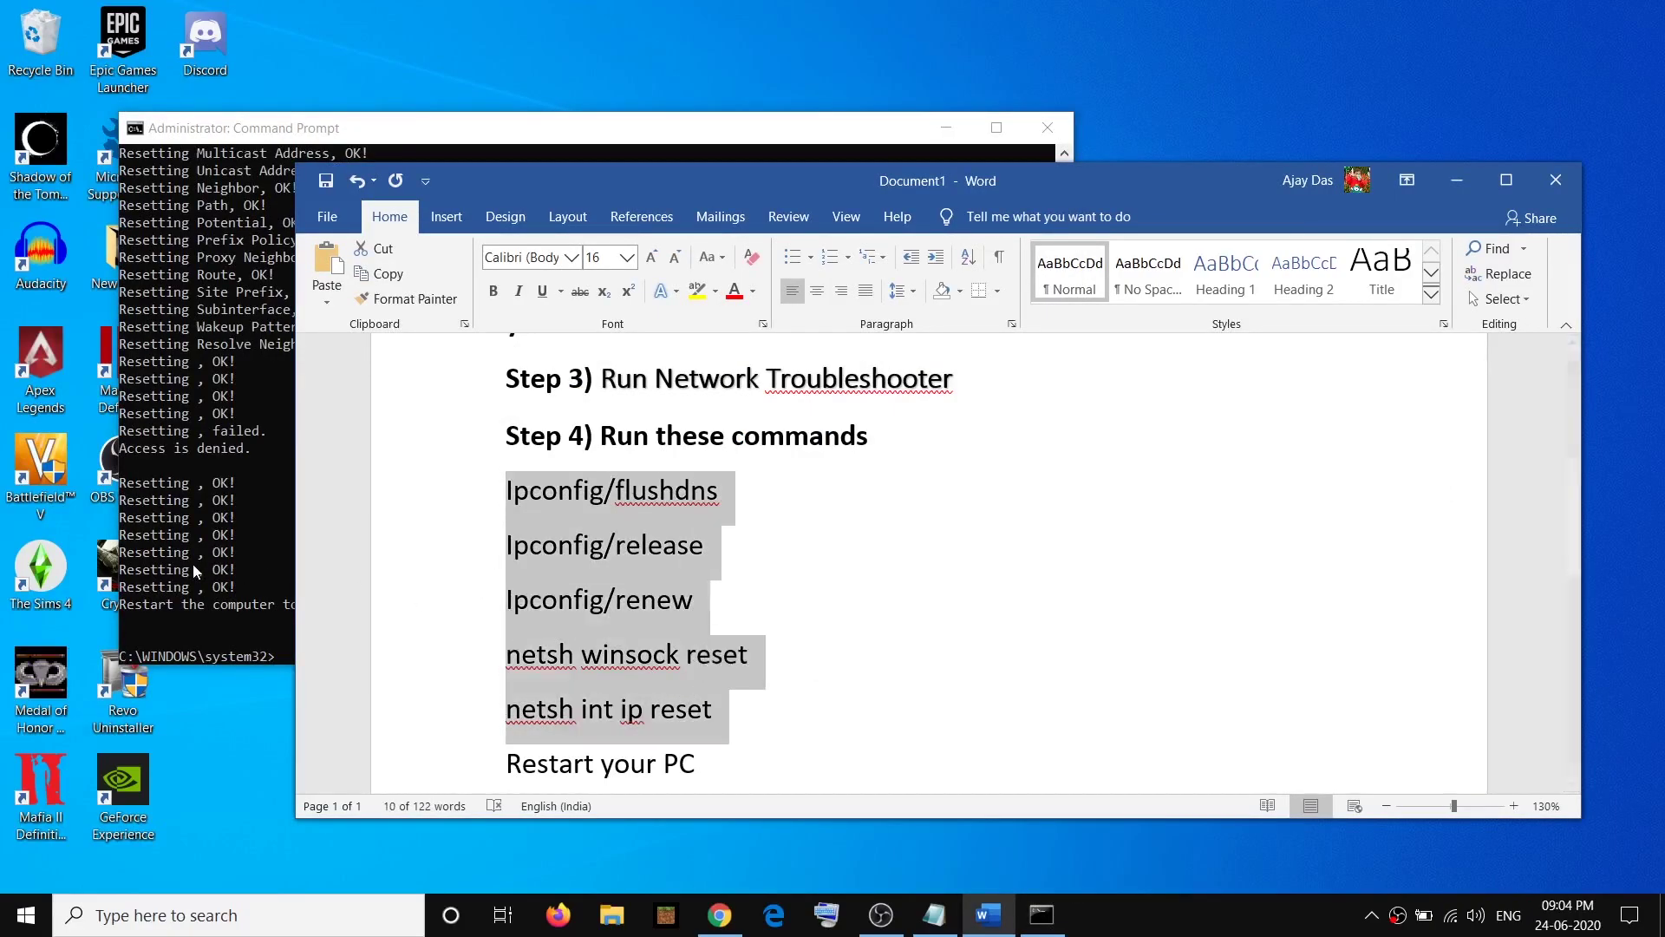
key(alt+Tab)
drag(475, 608, 149, 611)
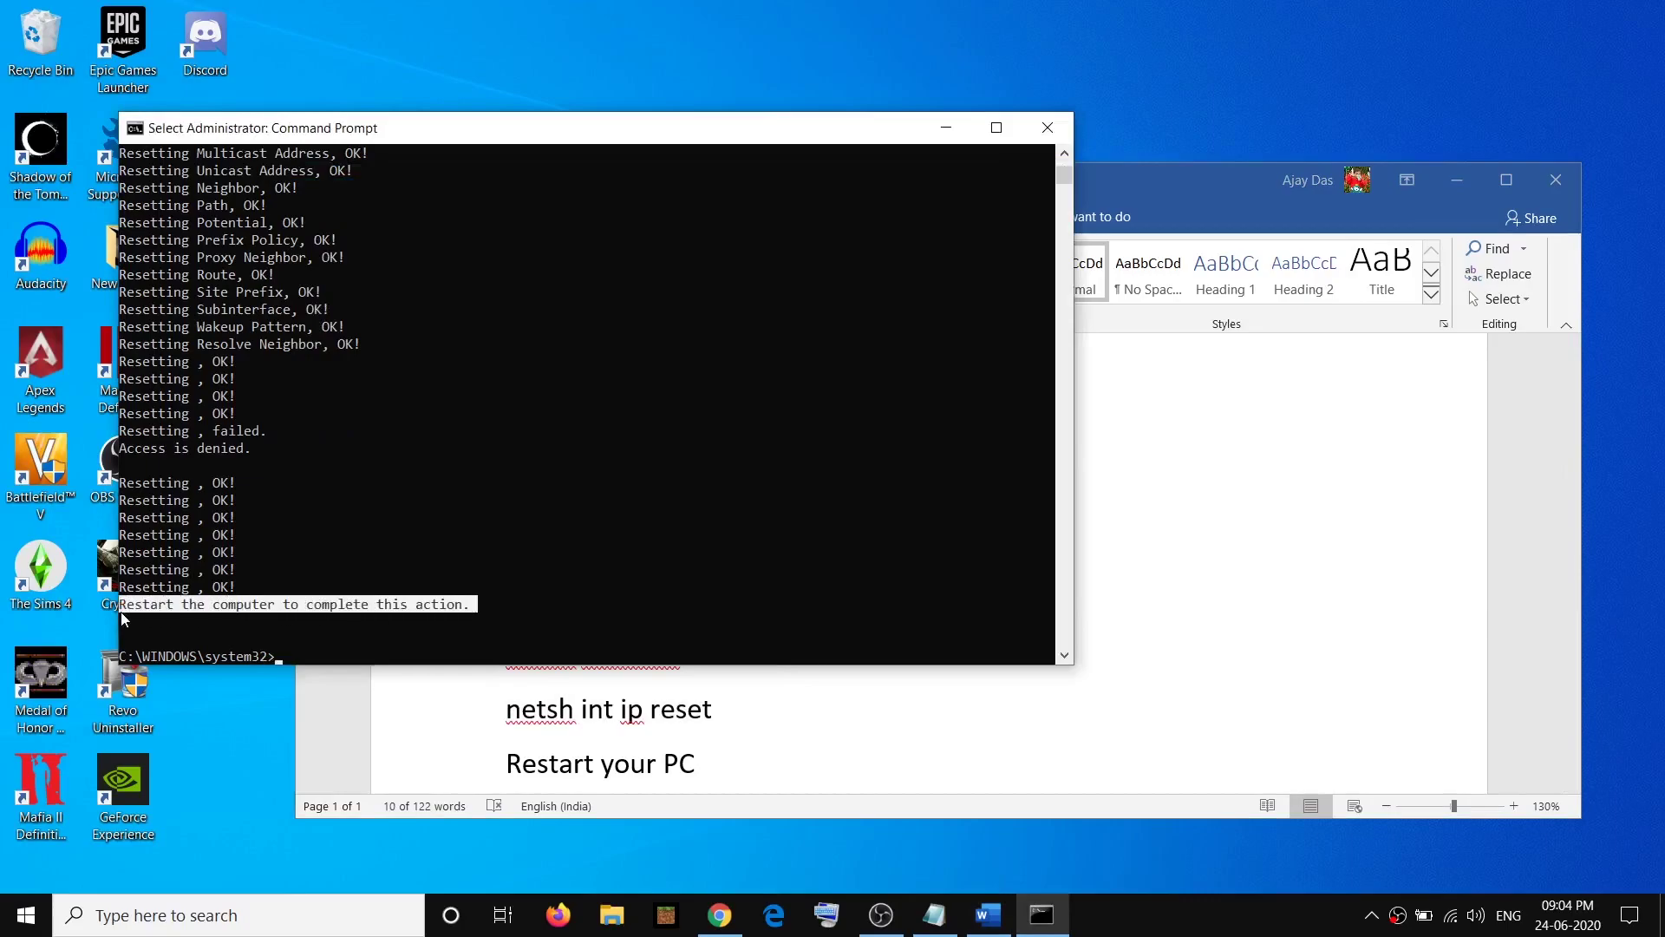
click(24, 915)
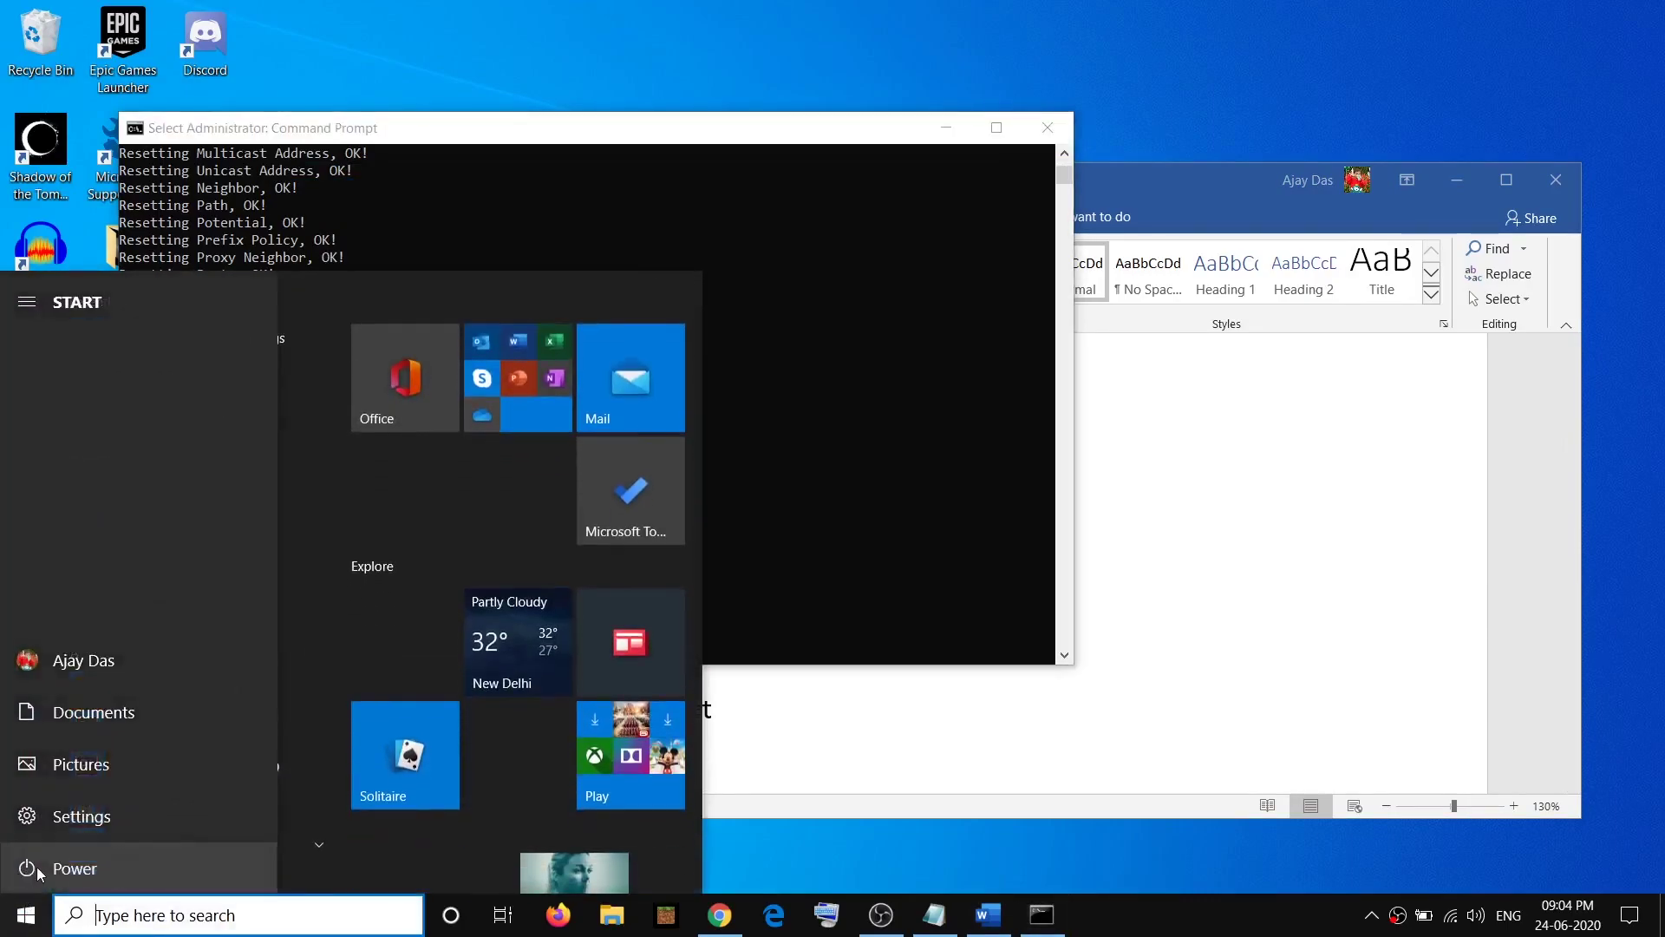
click(39, 869)
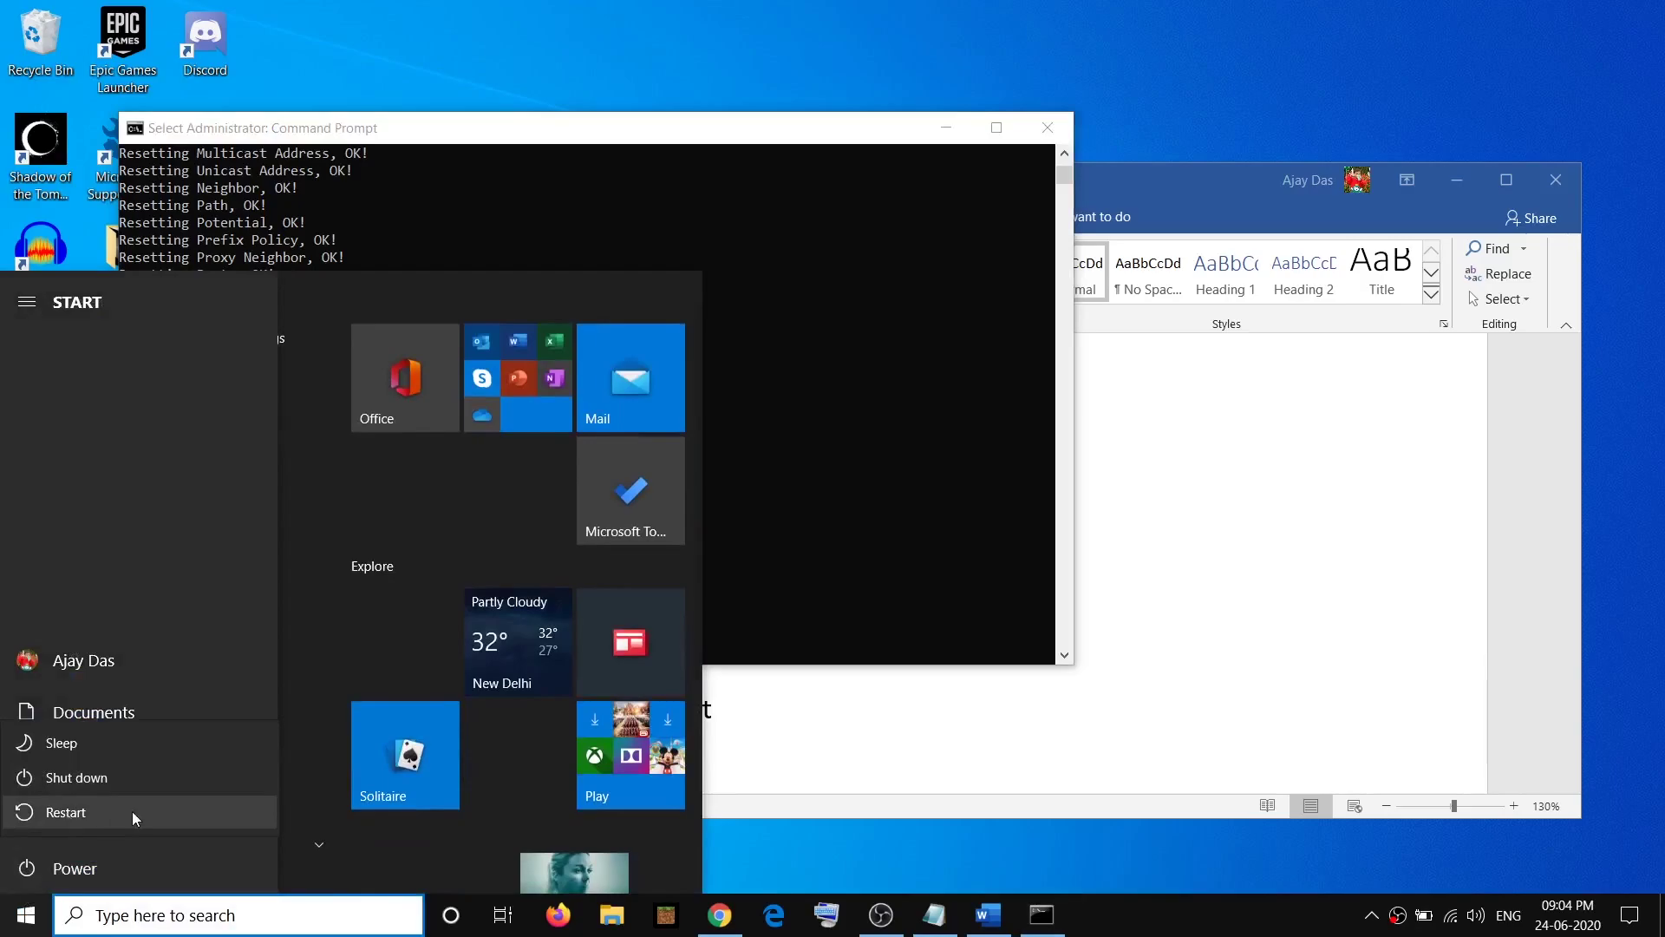
click(1062, 130)
Select 'Reset Network' in Step 4, search Start for 'reset net', then clear it
click(999, 633)
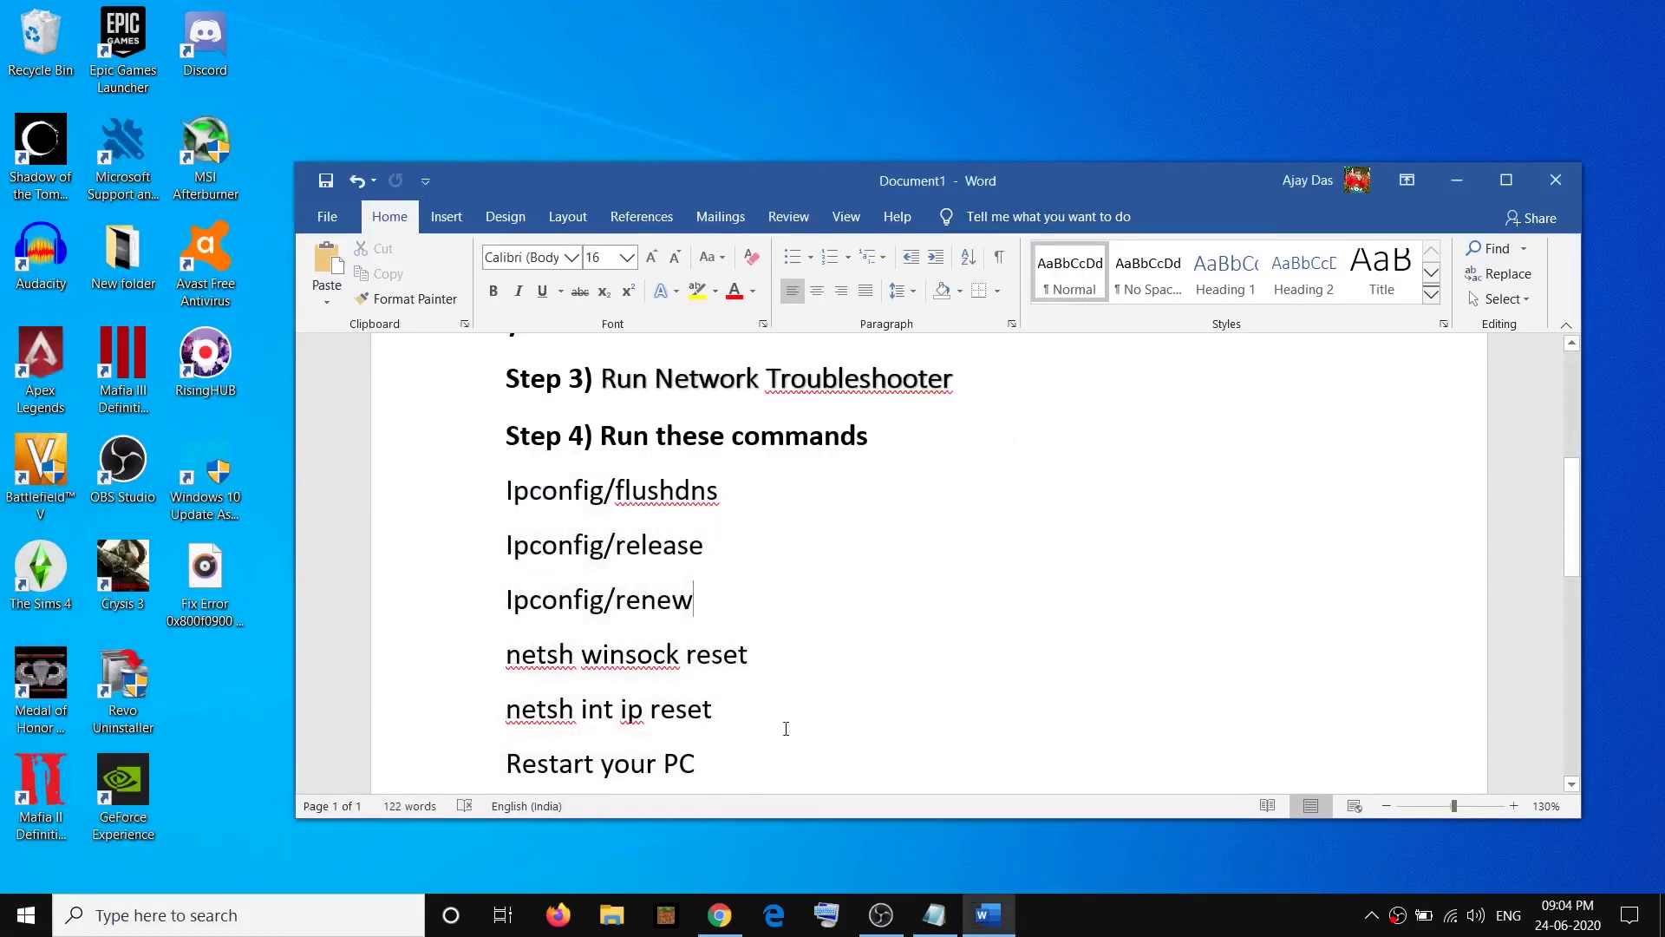
scroll(791, 624, down, 4)
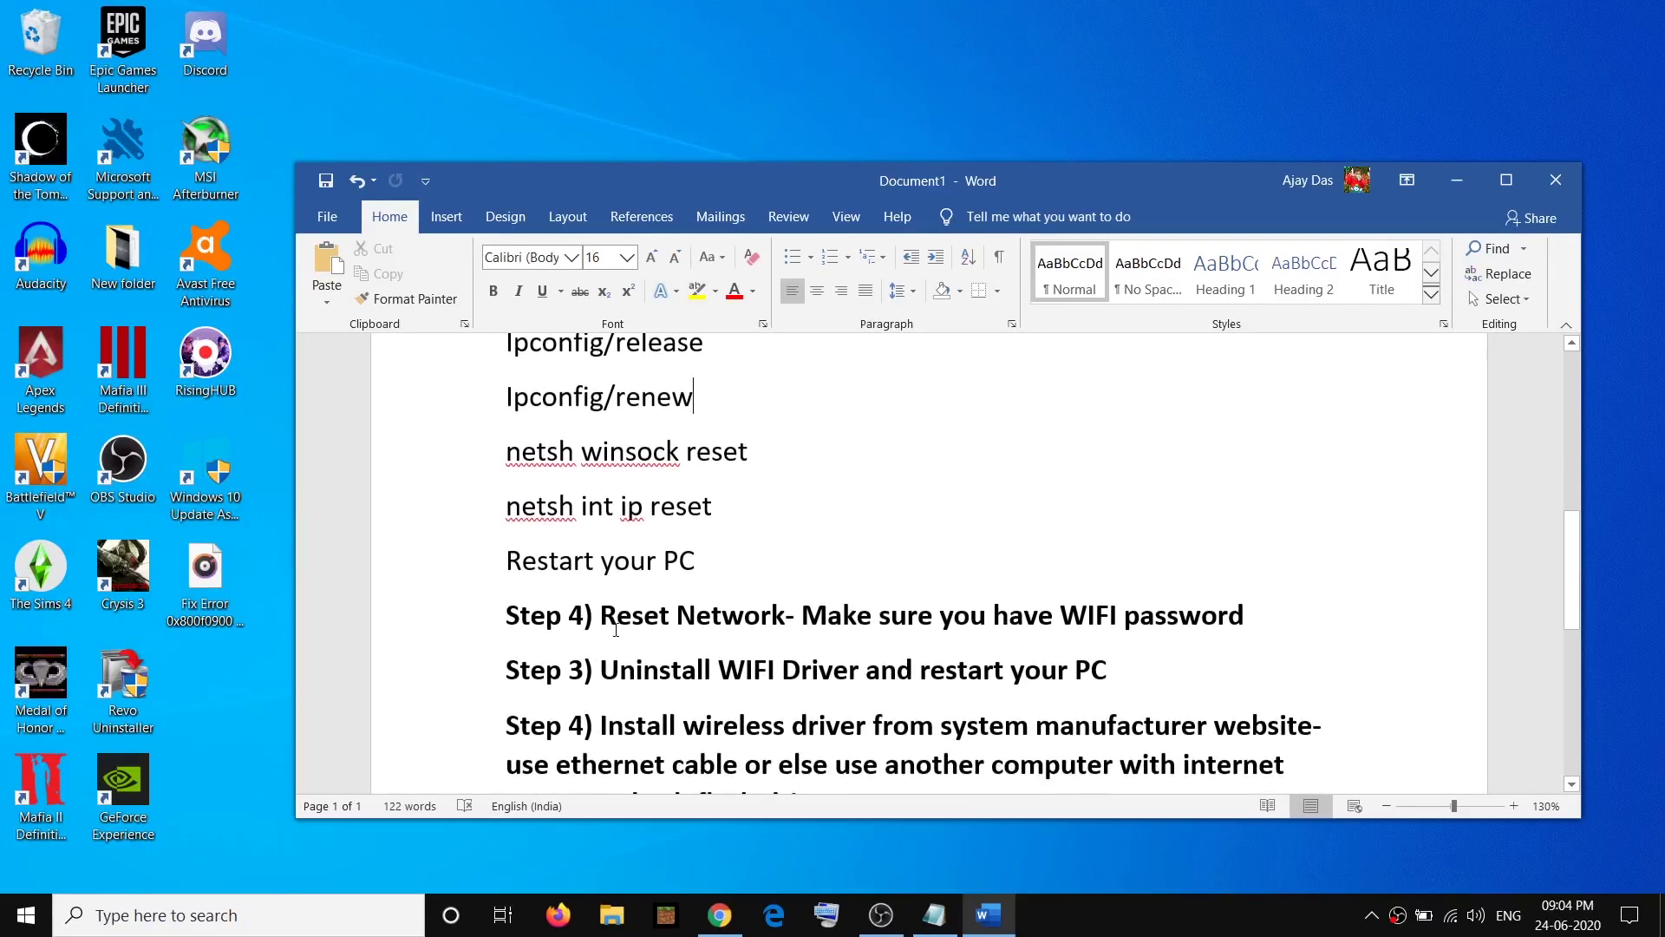
drag(606, 616, 785, 617)
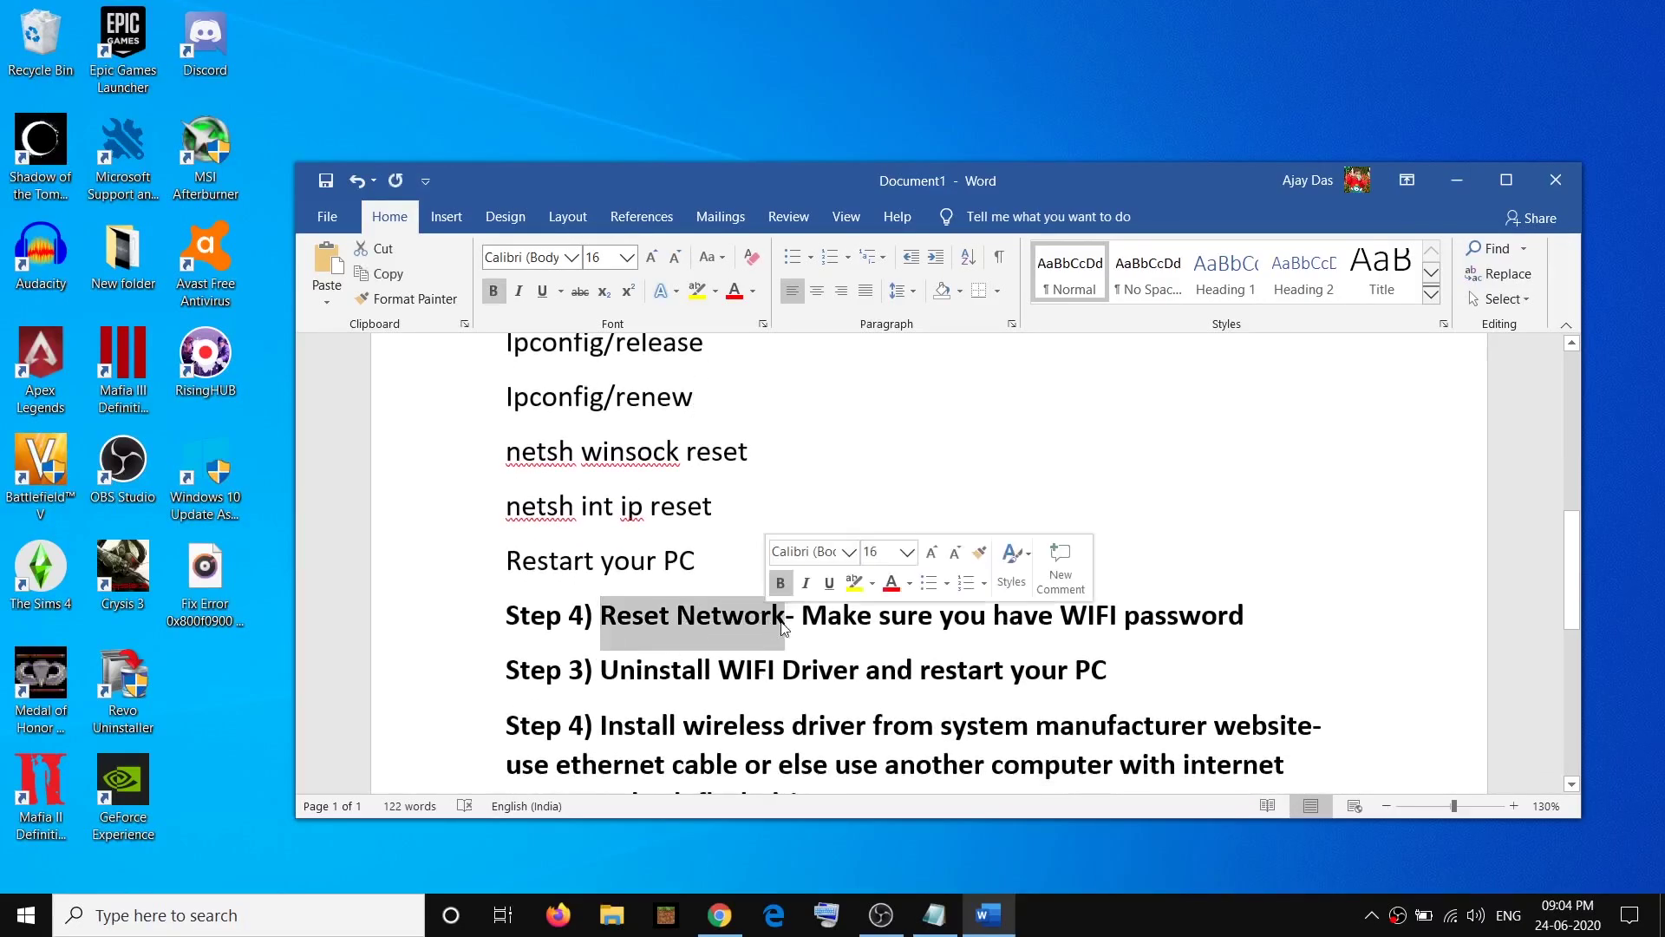
click(26, 915)
mouse_move(34, 833)
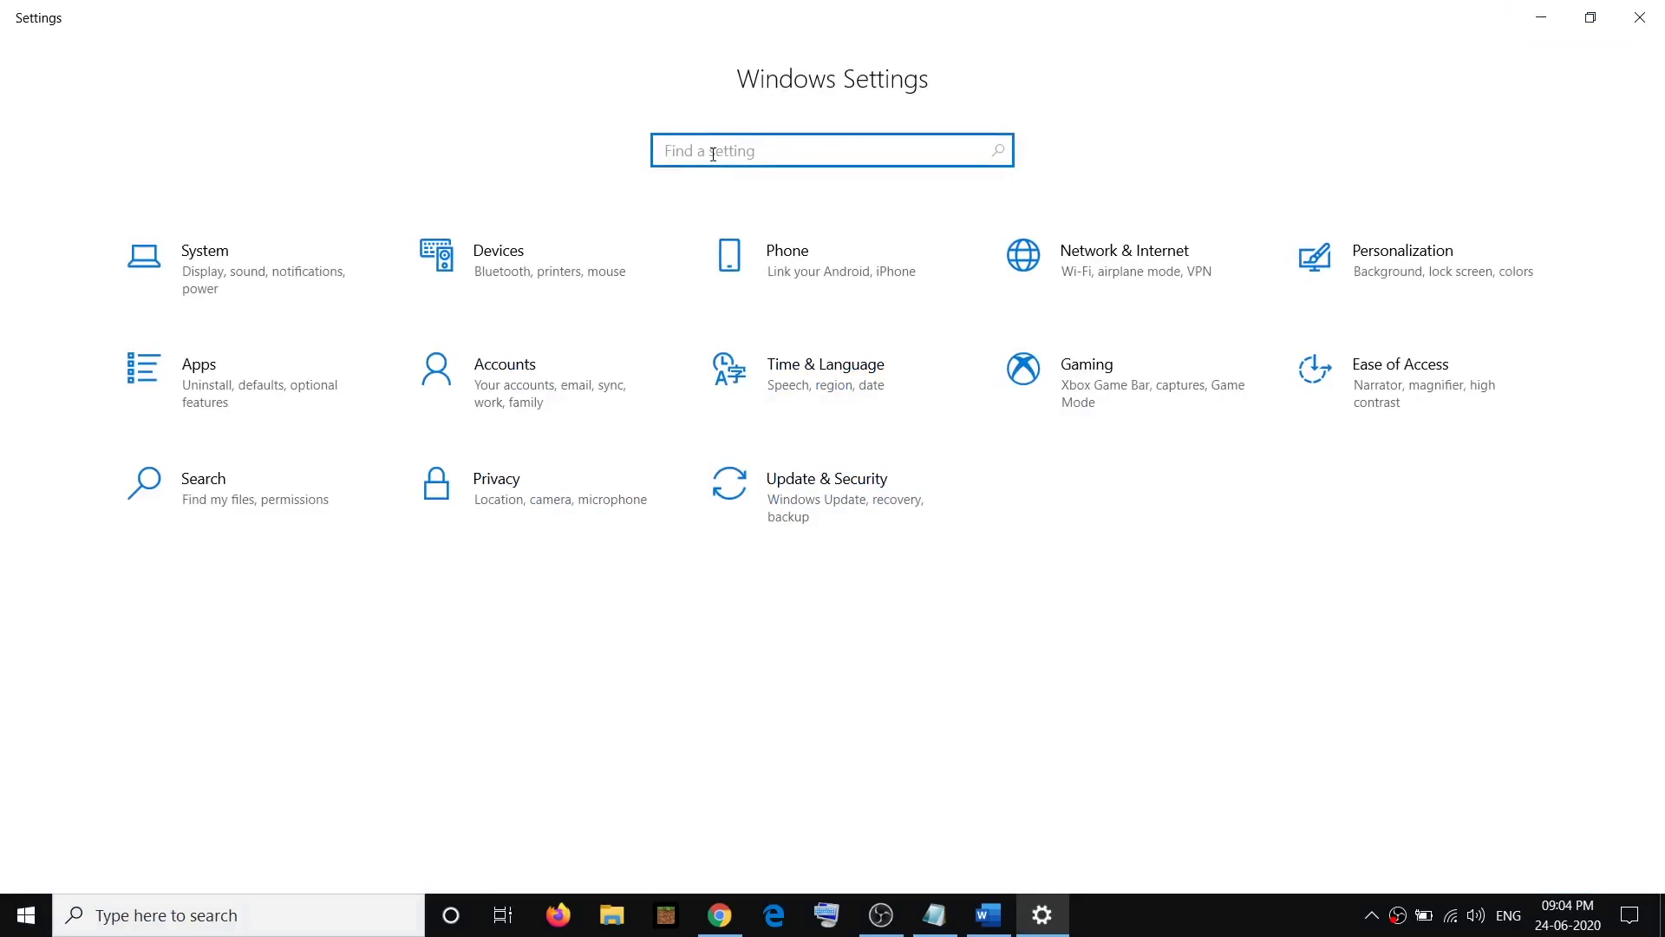
text(reset ne)
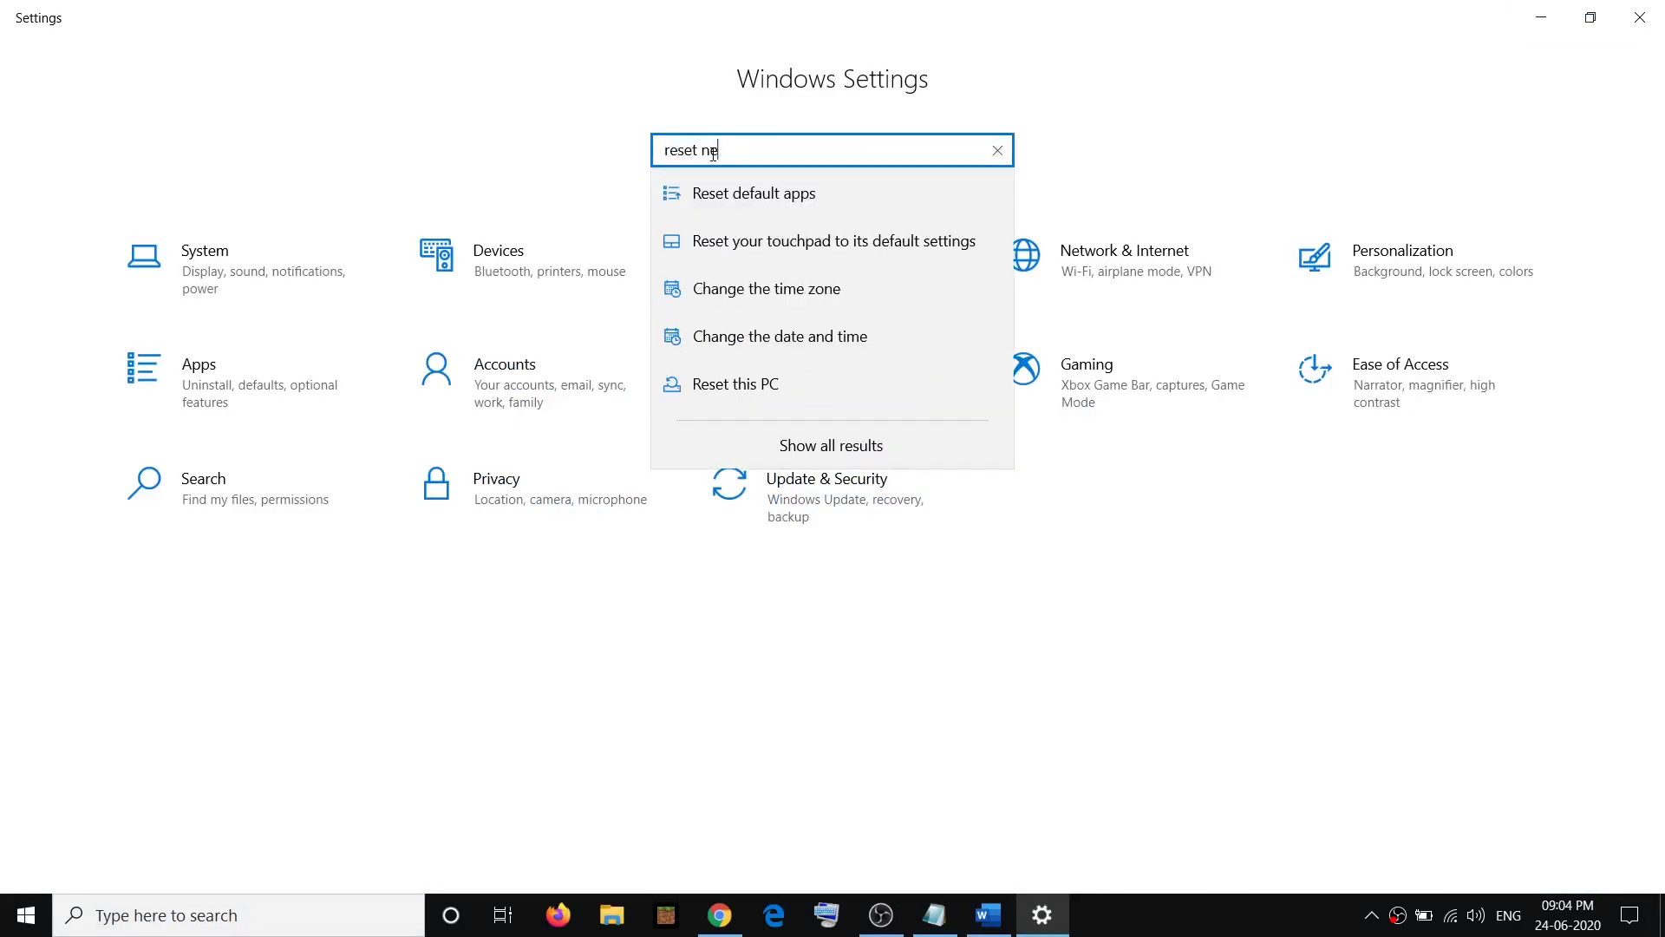
text(two)
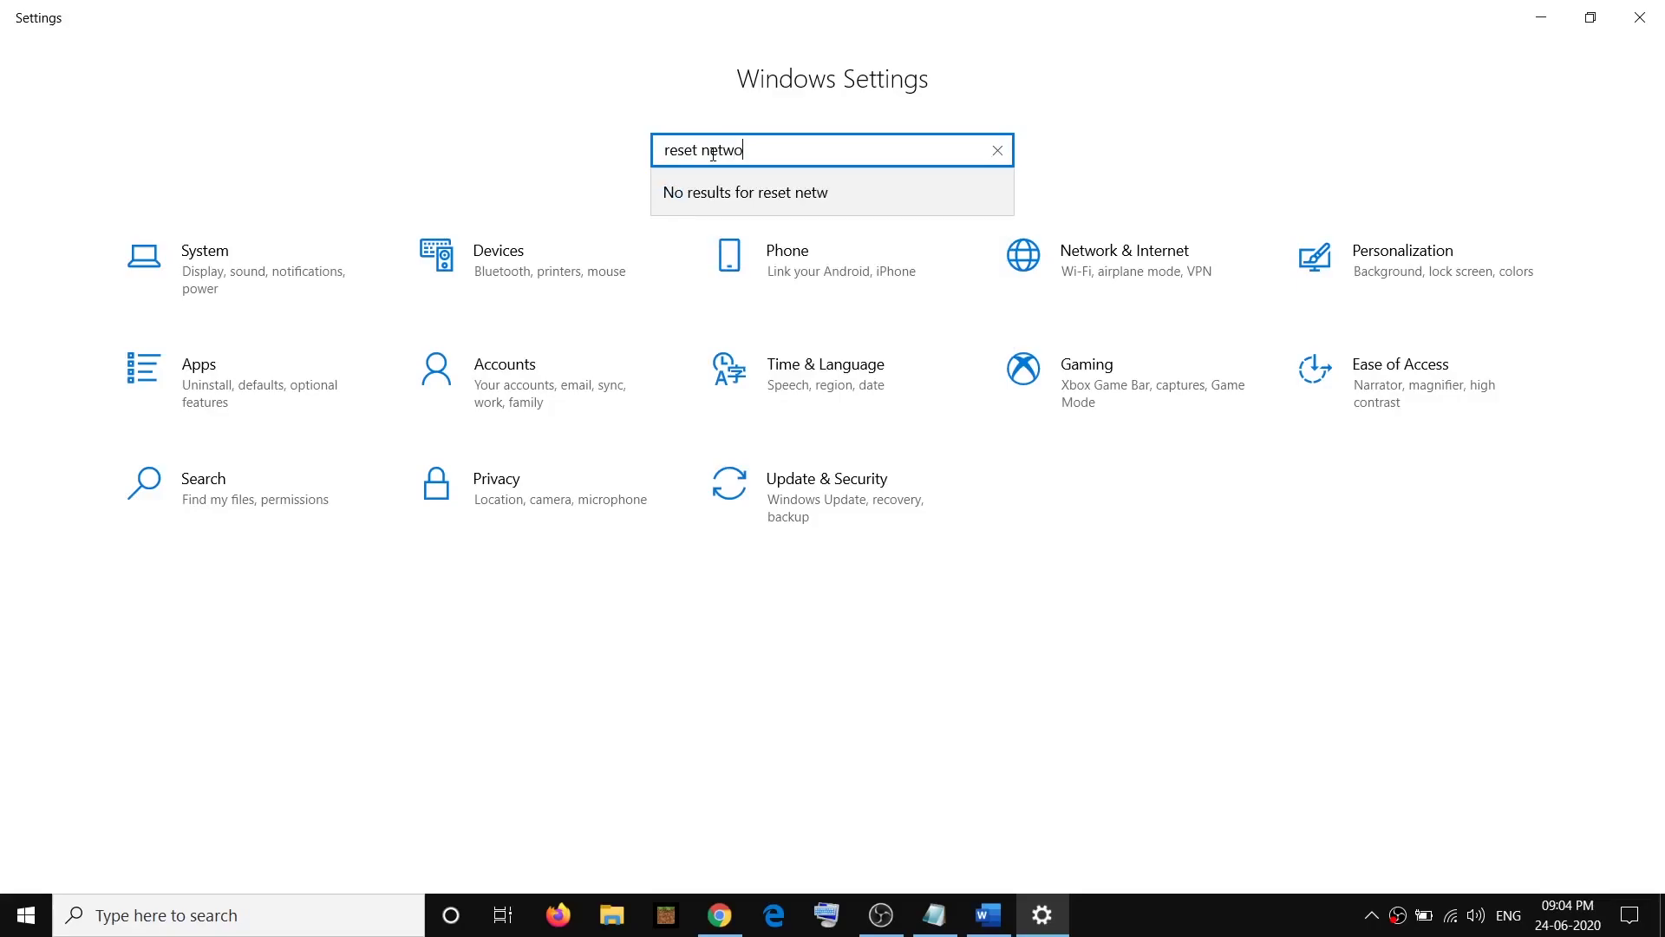
key(BackSpace)
key(BackSpace)
key(BackSpace)
key(BackSpace)
key(BackSpace)
key(BackSpace)
key(BackSpace)
key(BackSpace)
key(BackSpace)
key(BackSpace)
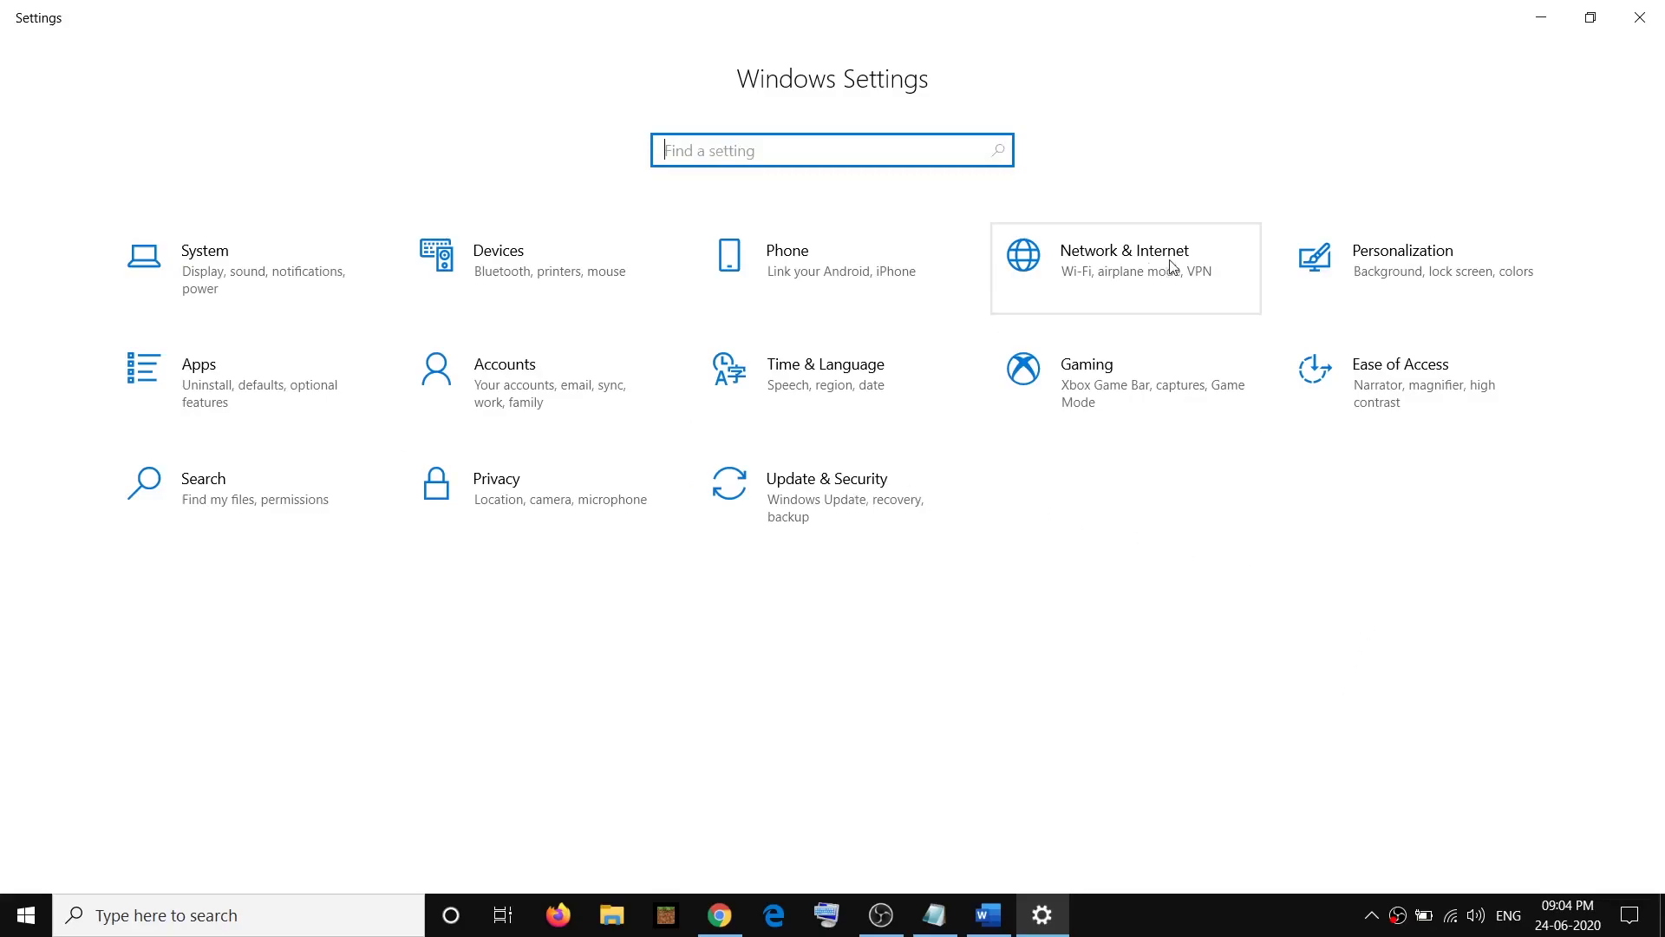
Open Network & Internet's Network reset page and select Word's 'Make sure you have WIFI password' note
click(1126, 267)
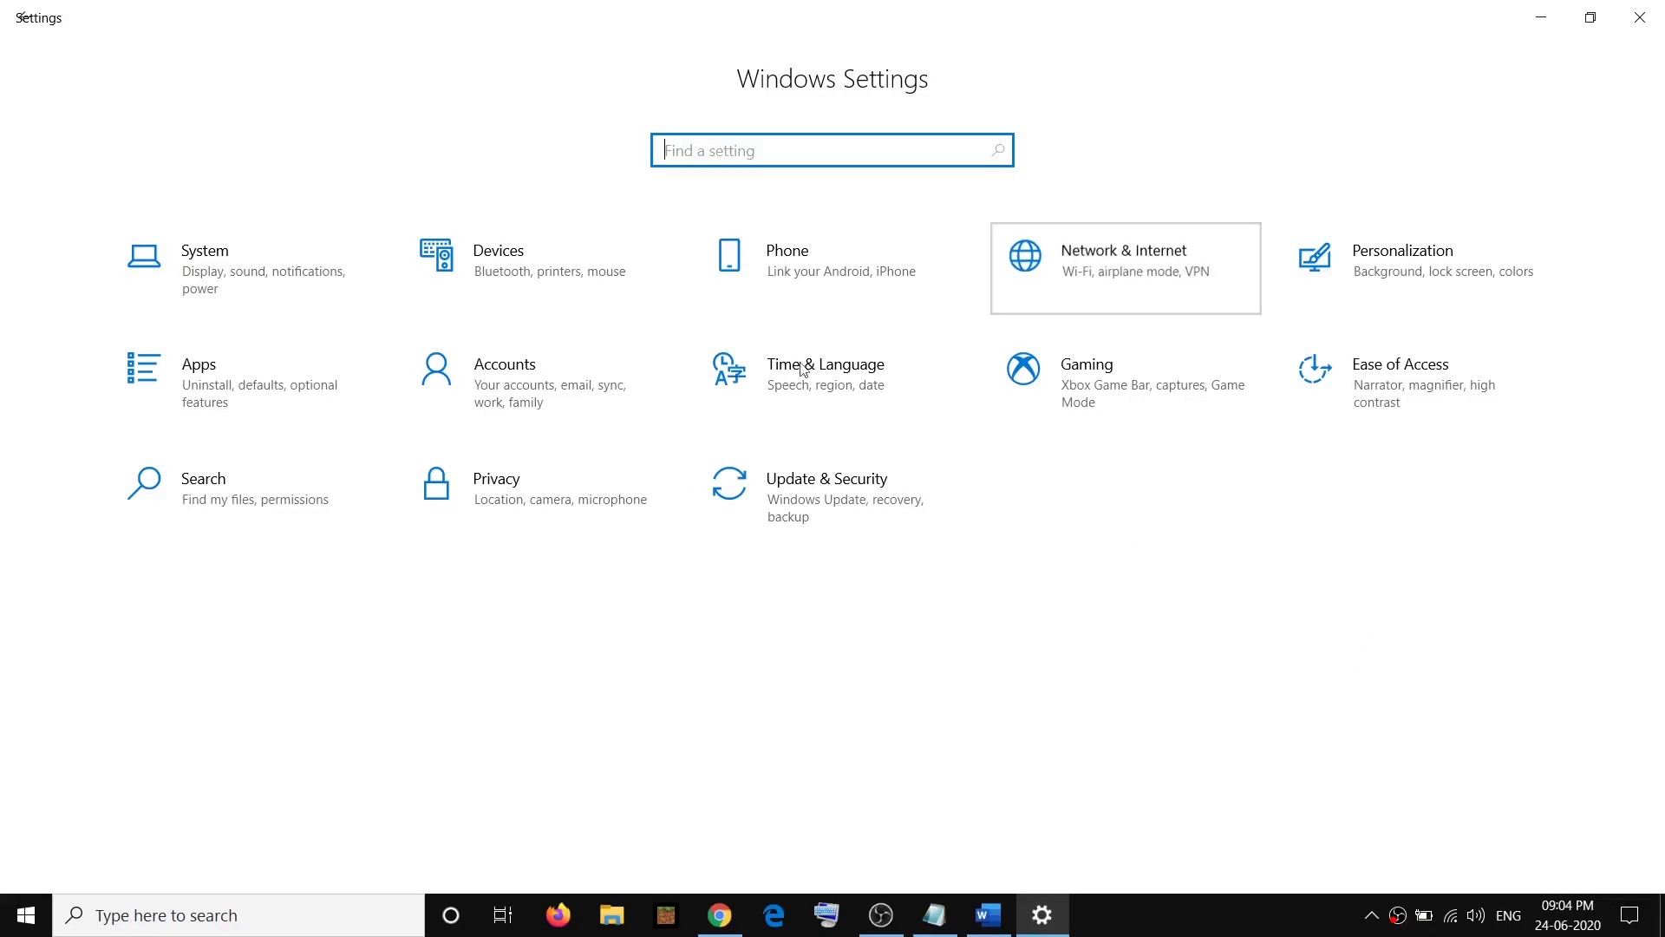
scroll(793, 591, down, 3)
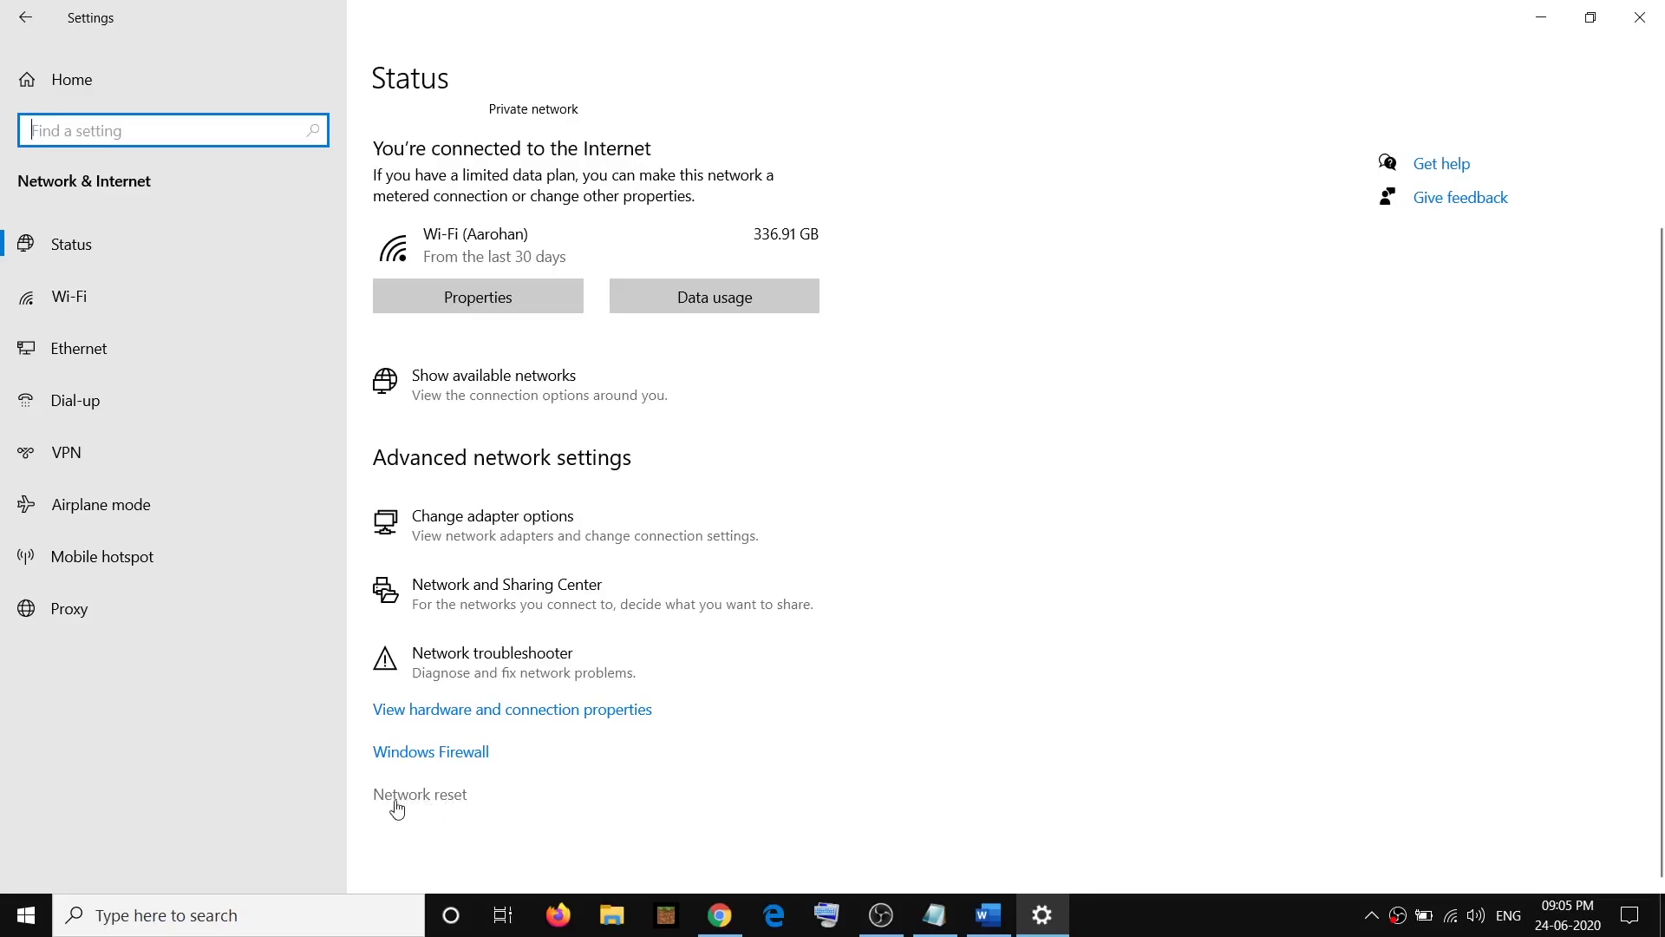
click(428, 807)
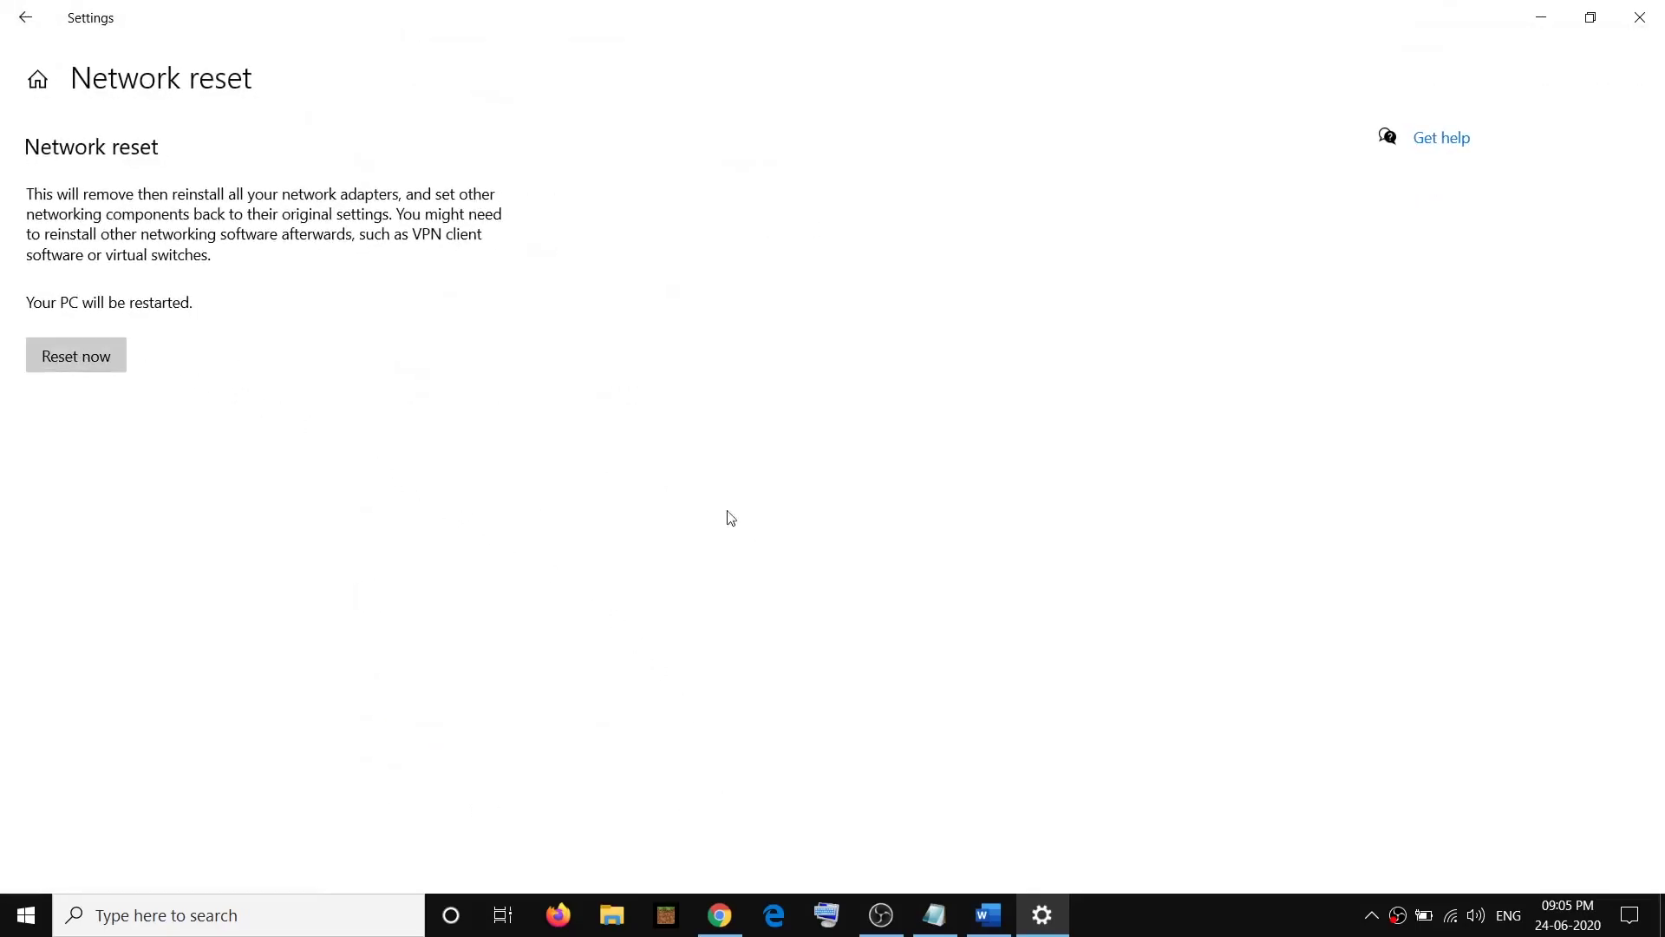
click(989, 915)
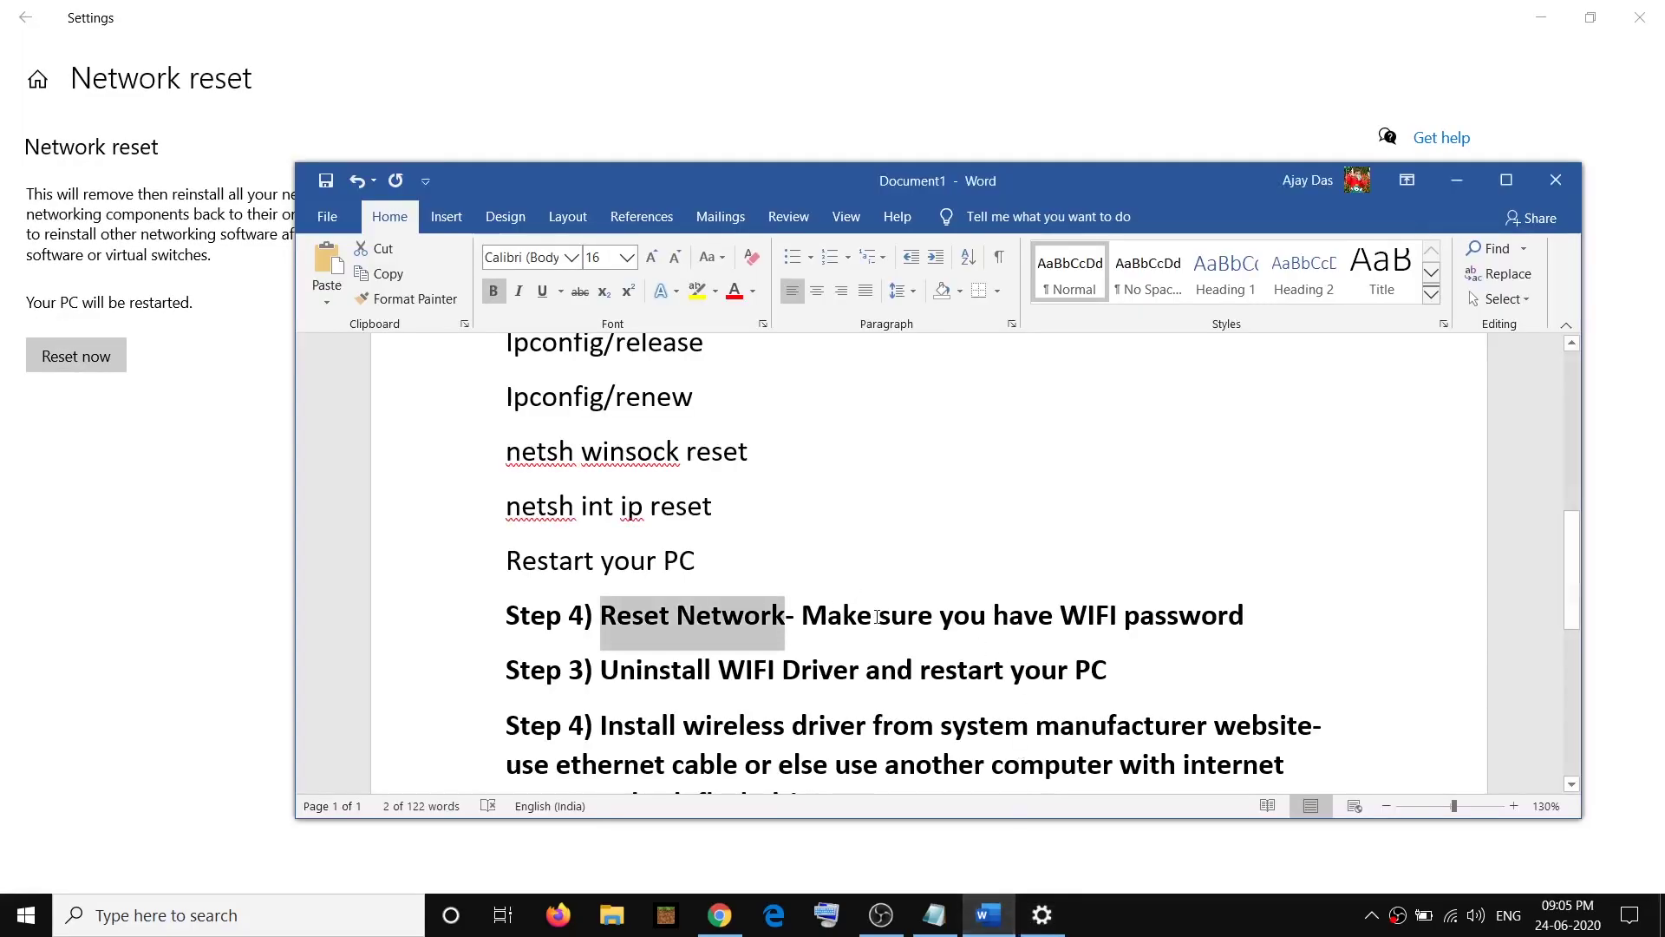
click(843, 617)
drag(807, 614, 1238, 609)
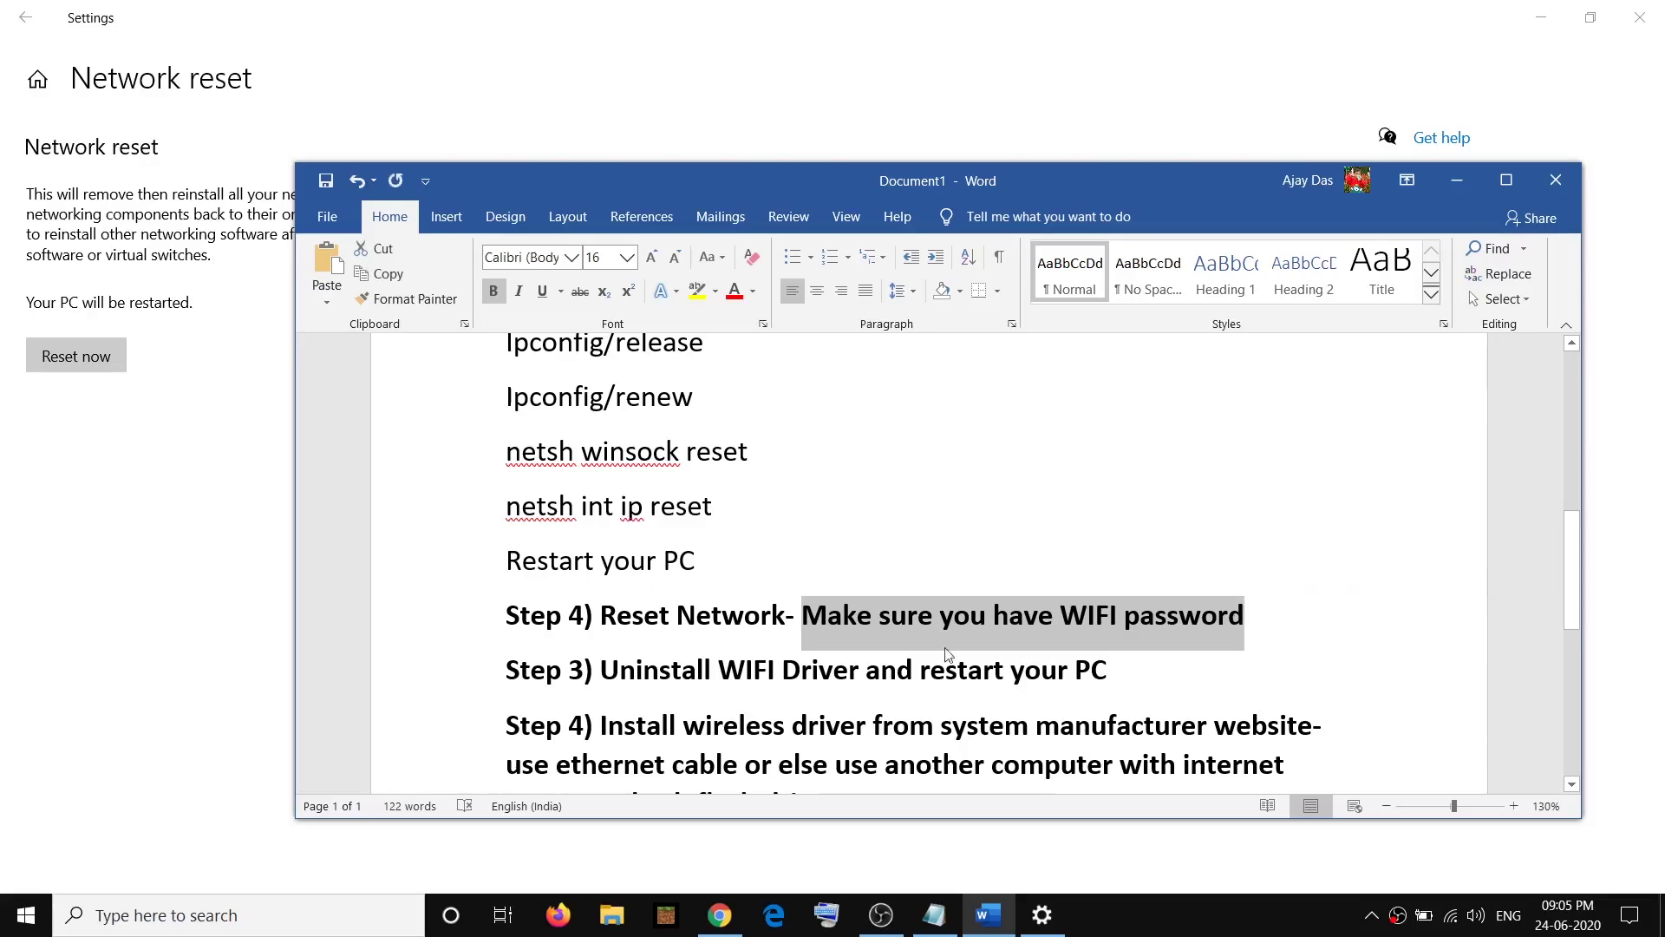
Return to the Network reset page and check the Wi-Fi networks list twice
click(231, 439)
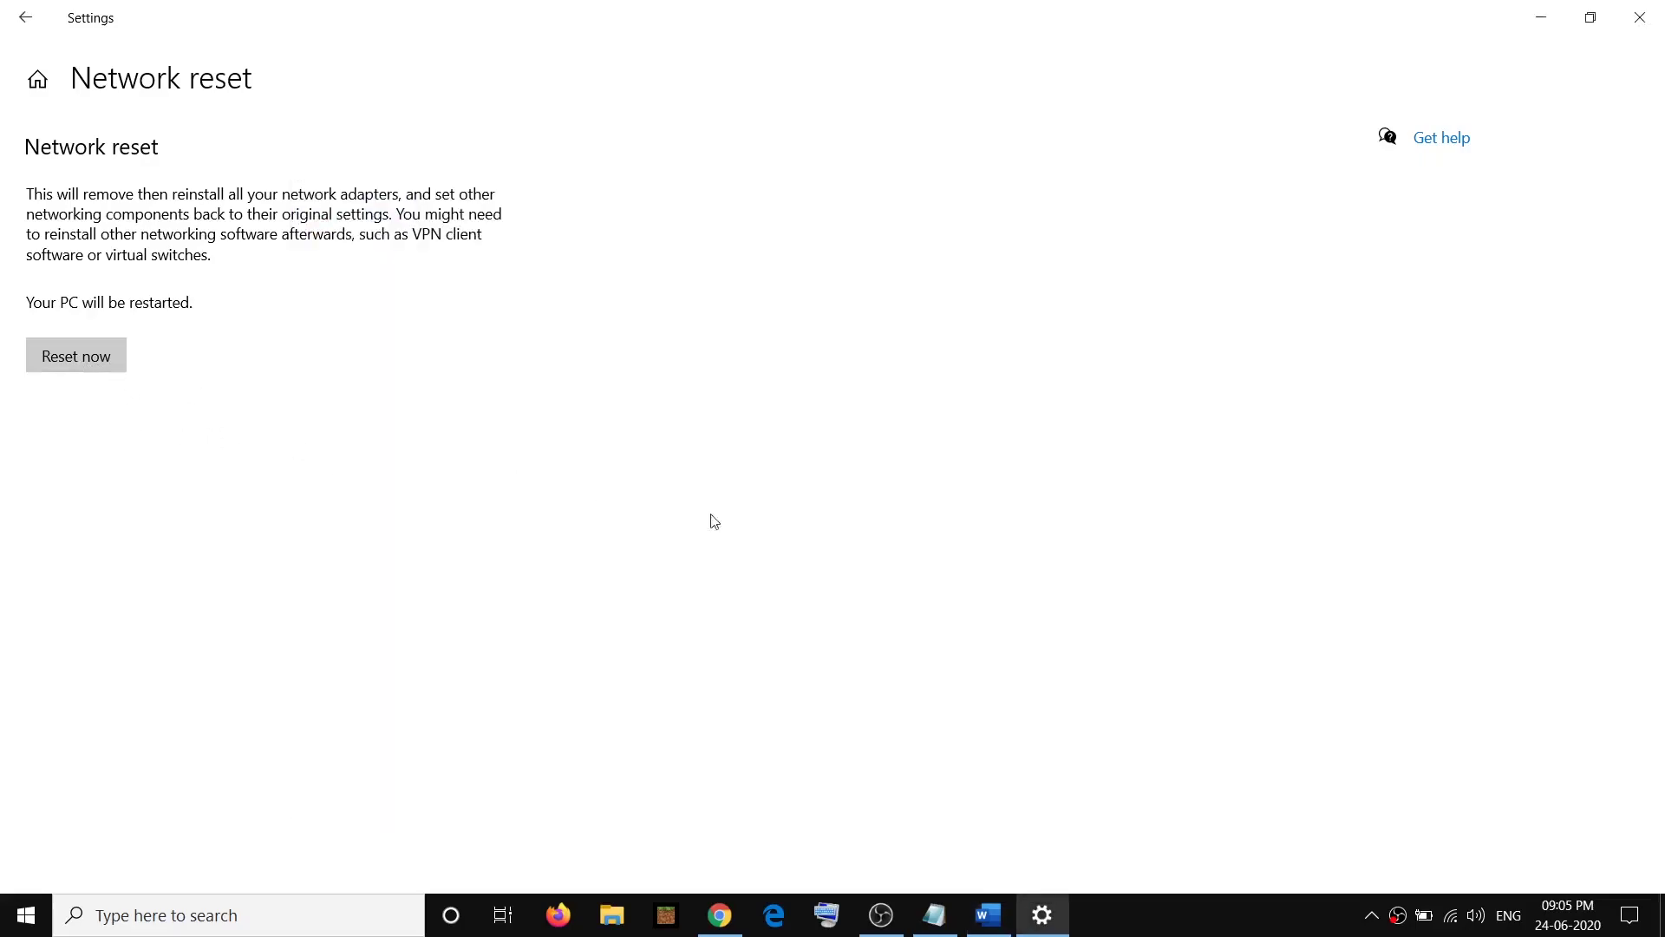
click(1450, 916)
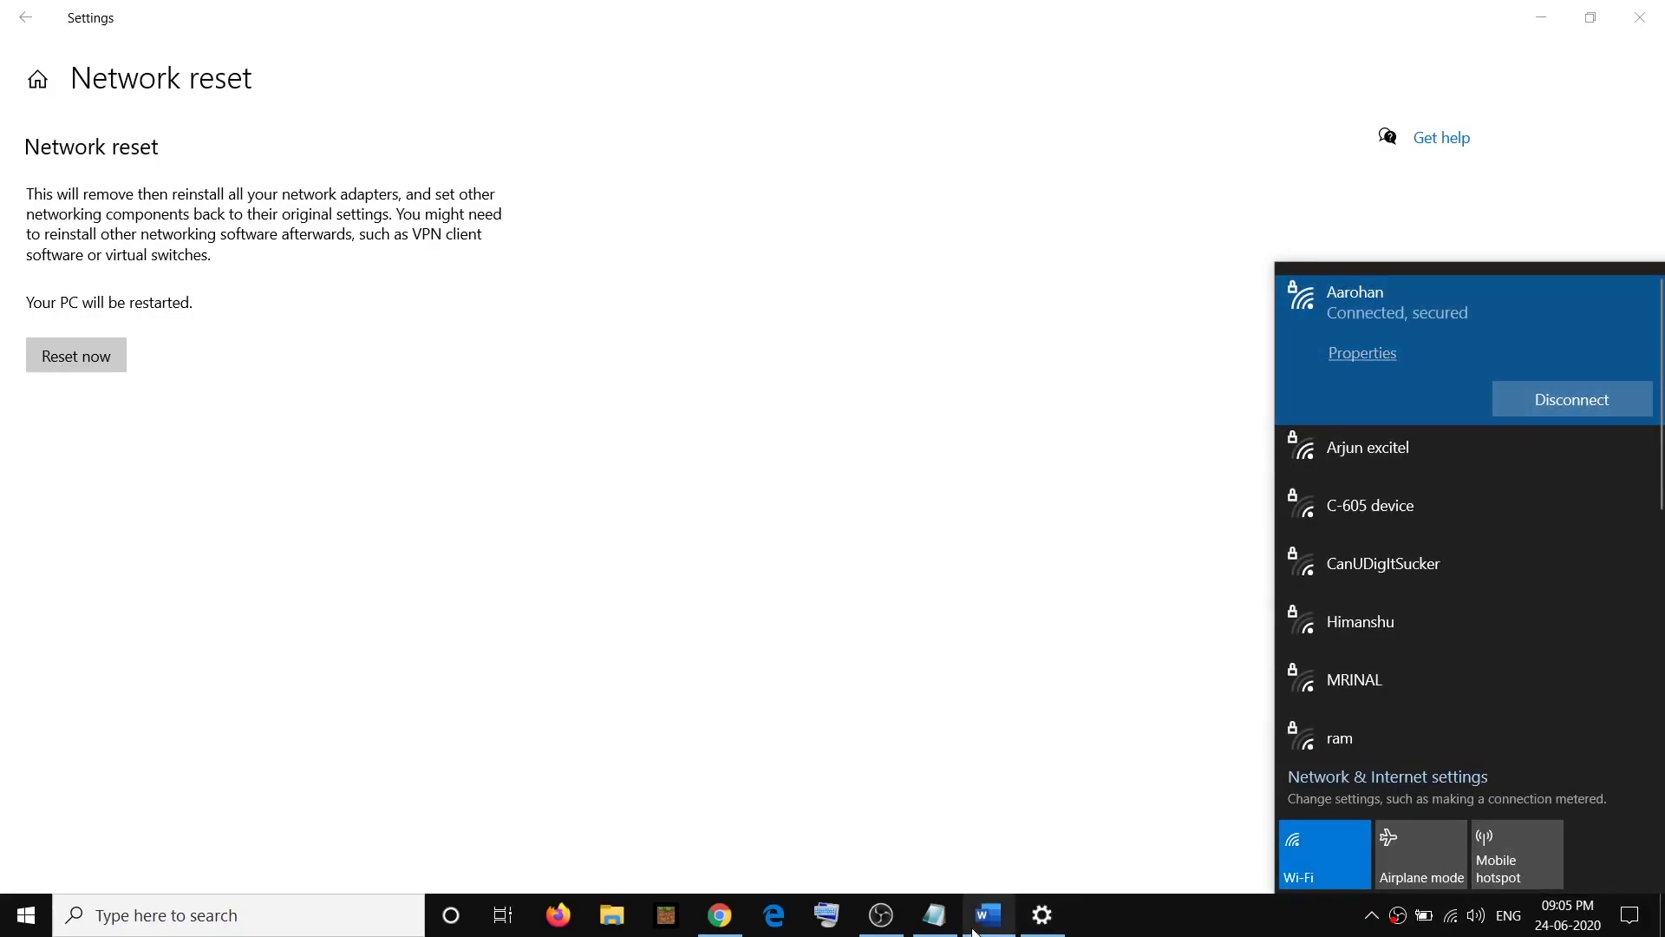
click(319, 524)
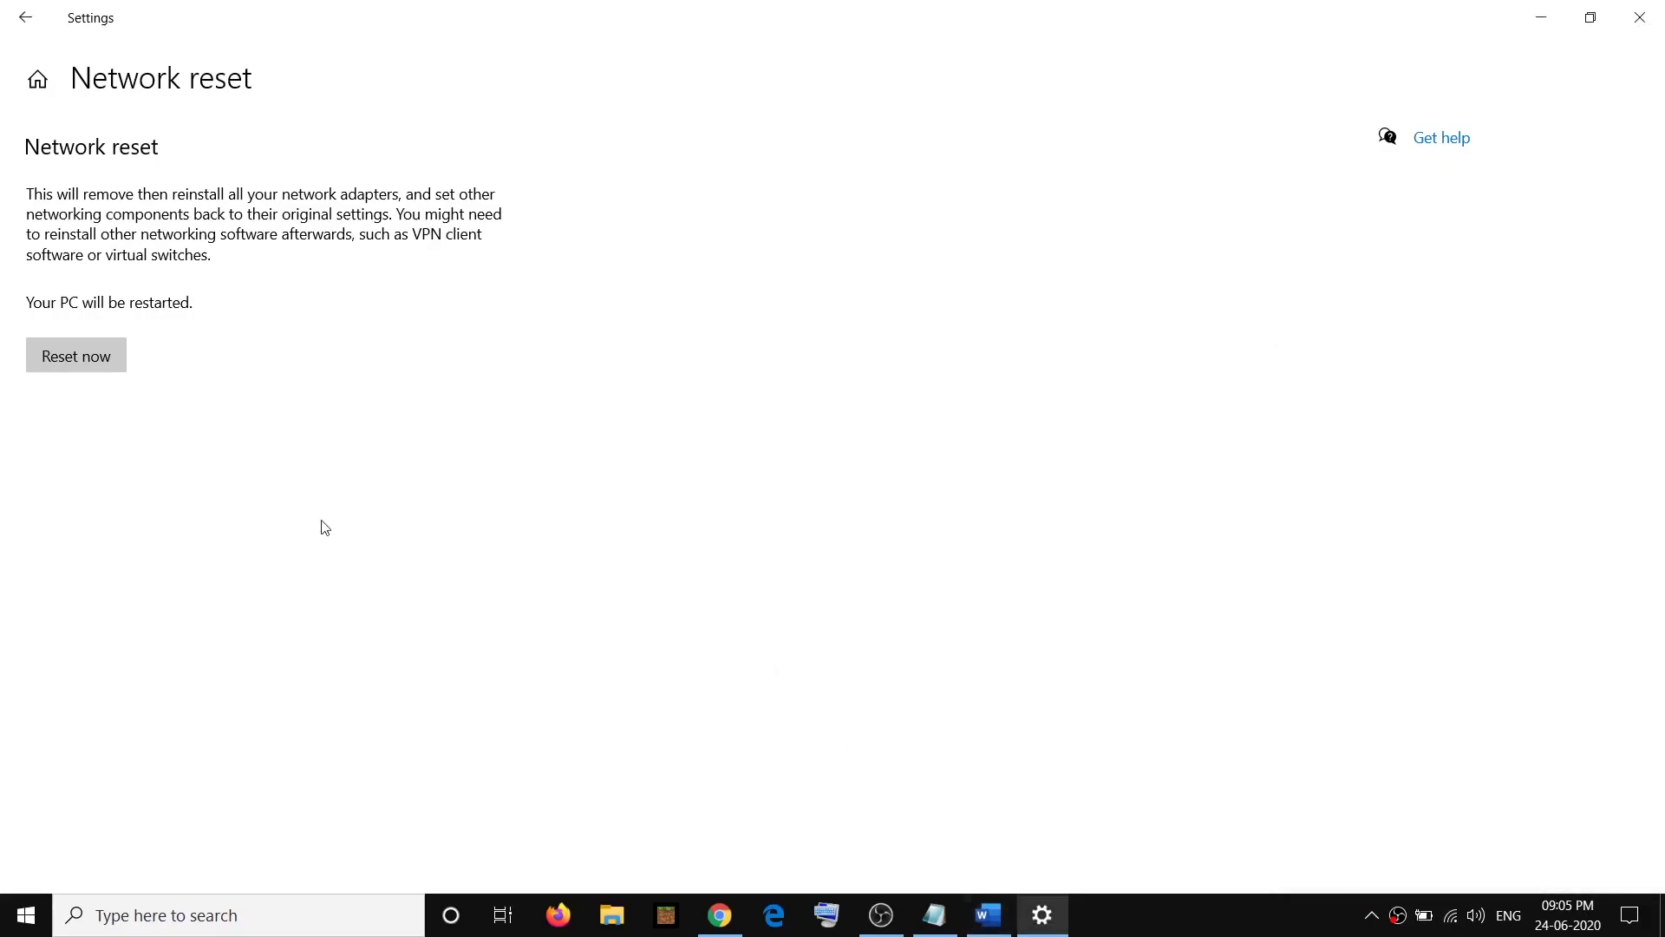
click(1451, 918)
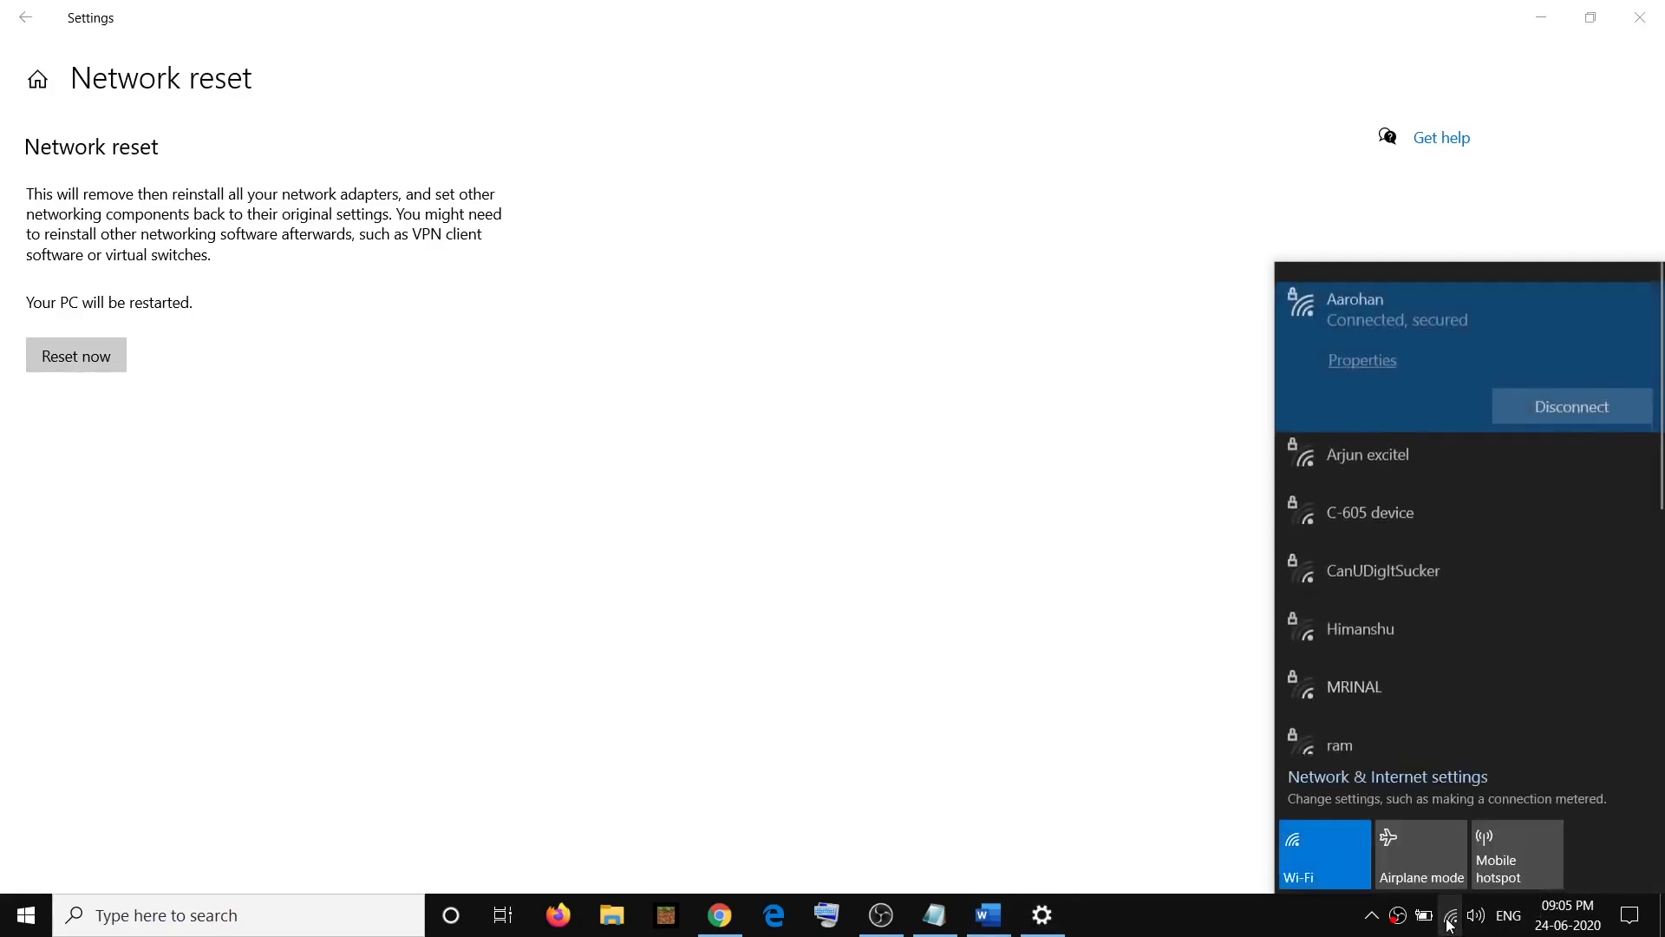
click(917, 628)
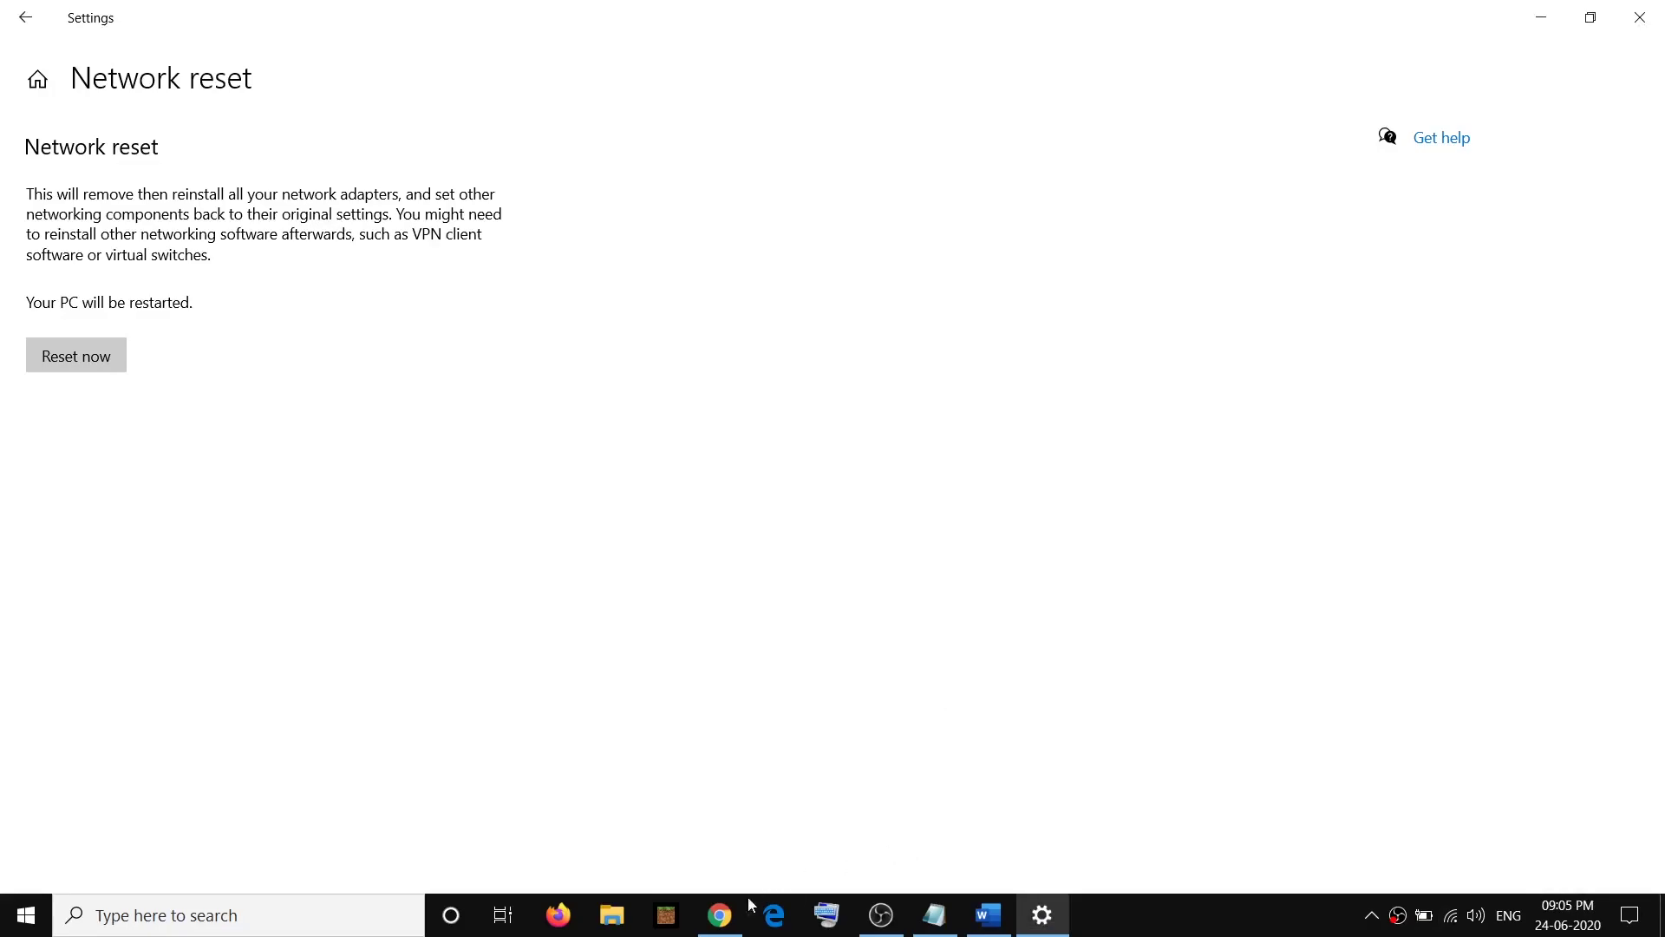
Highlight Word's reset network and uninstall driver steps, then close Settings
click(988, 915)
scroll(785, 681, down, 2)
scroll(785, 681, down, 2)
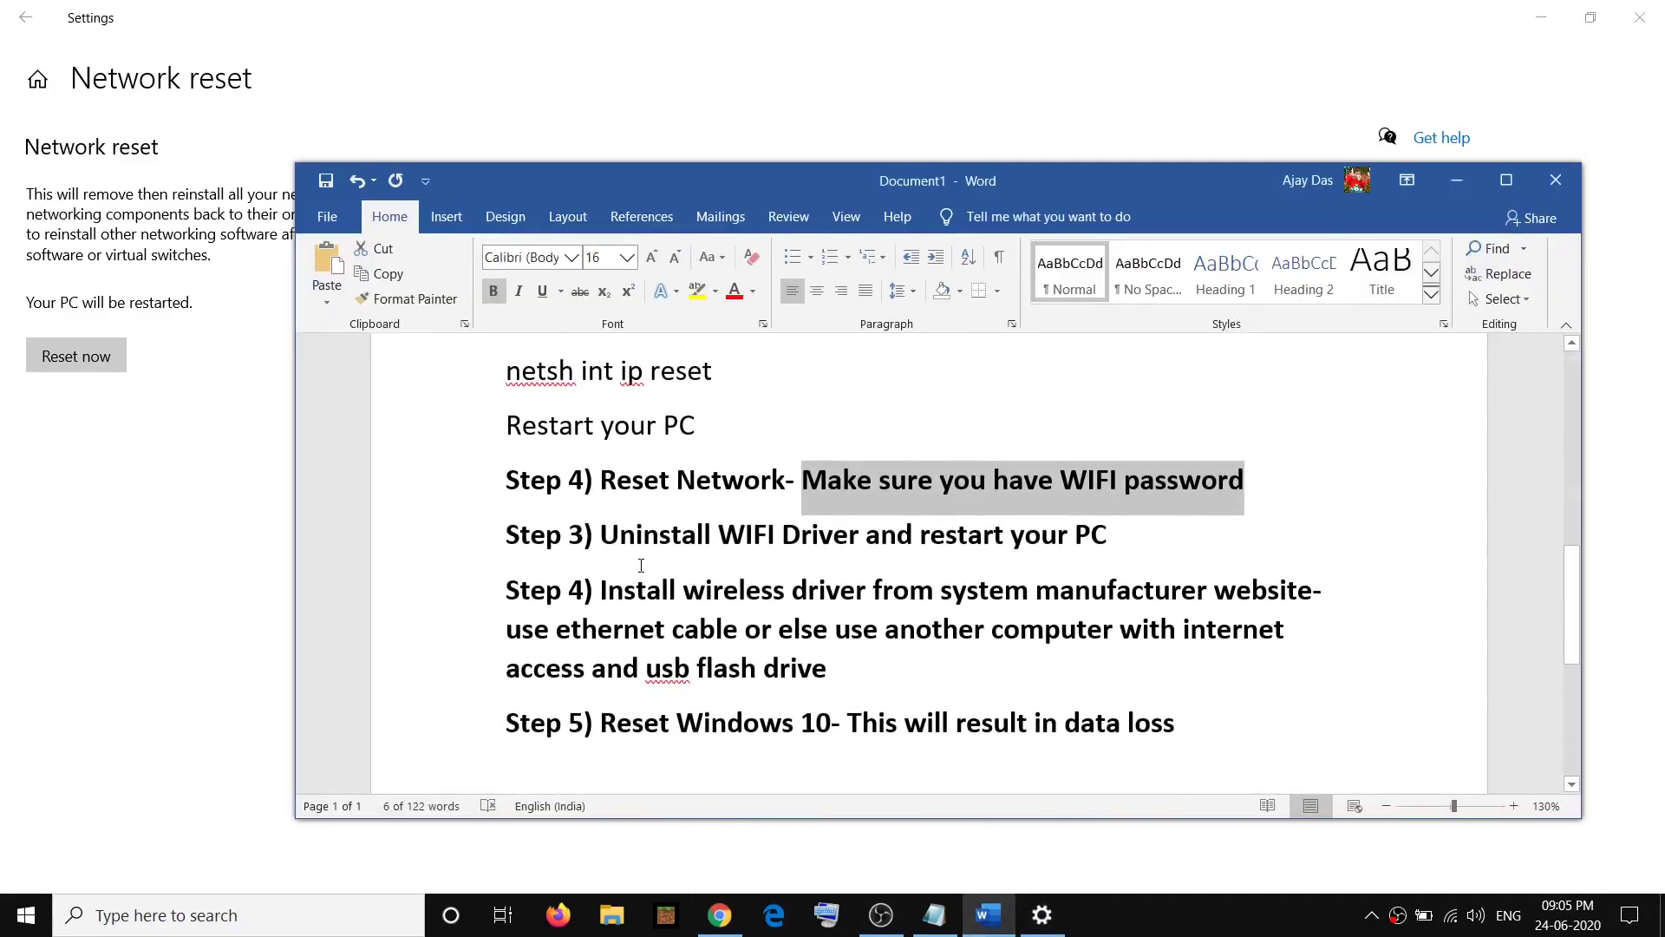
drag(600, 534, 867, 535)
drag(1106, 535, 678, 479)
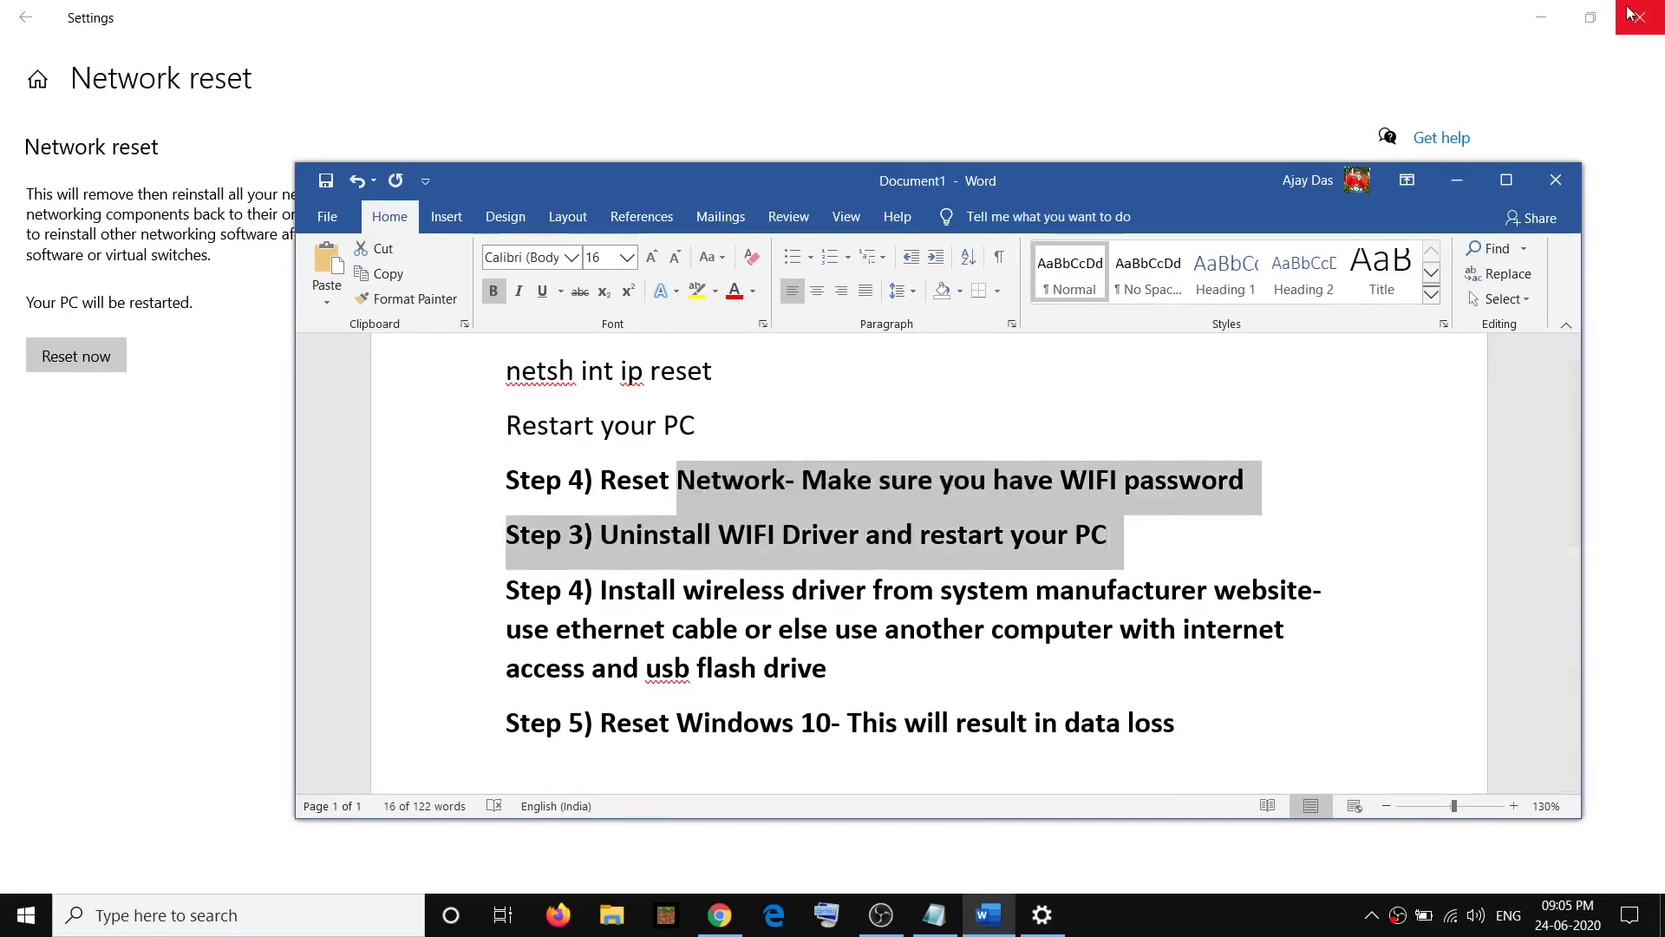
click(1639, 17)
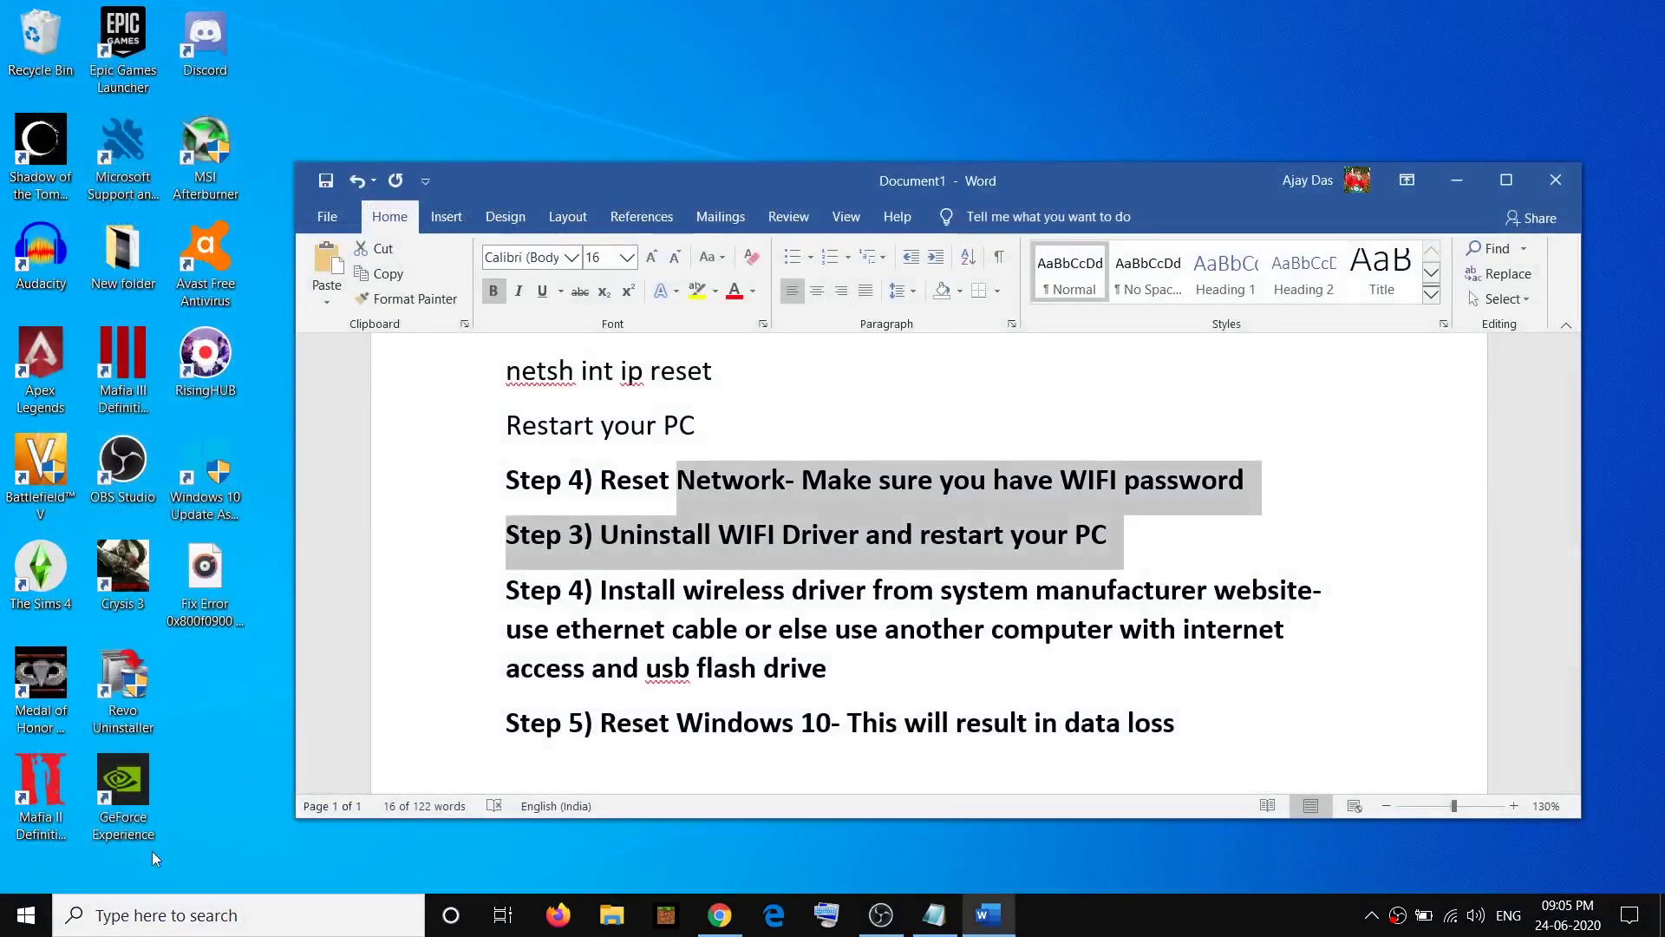
Open Device Manager and uninstall the Intel(R) Dual Band Wireless-AC 3165 under Network adapters
right_click(35, 918)
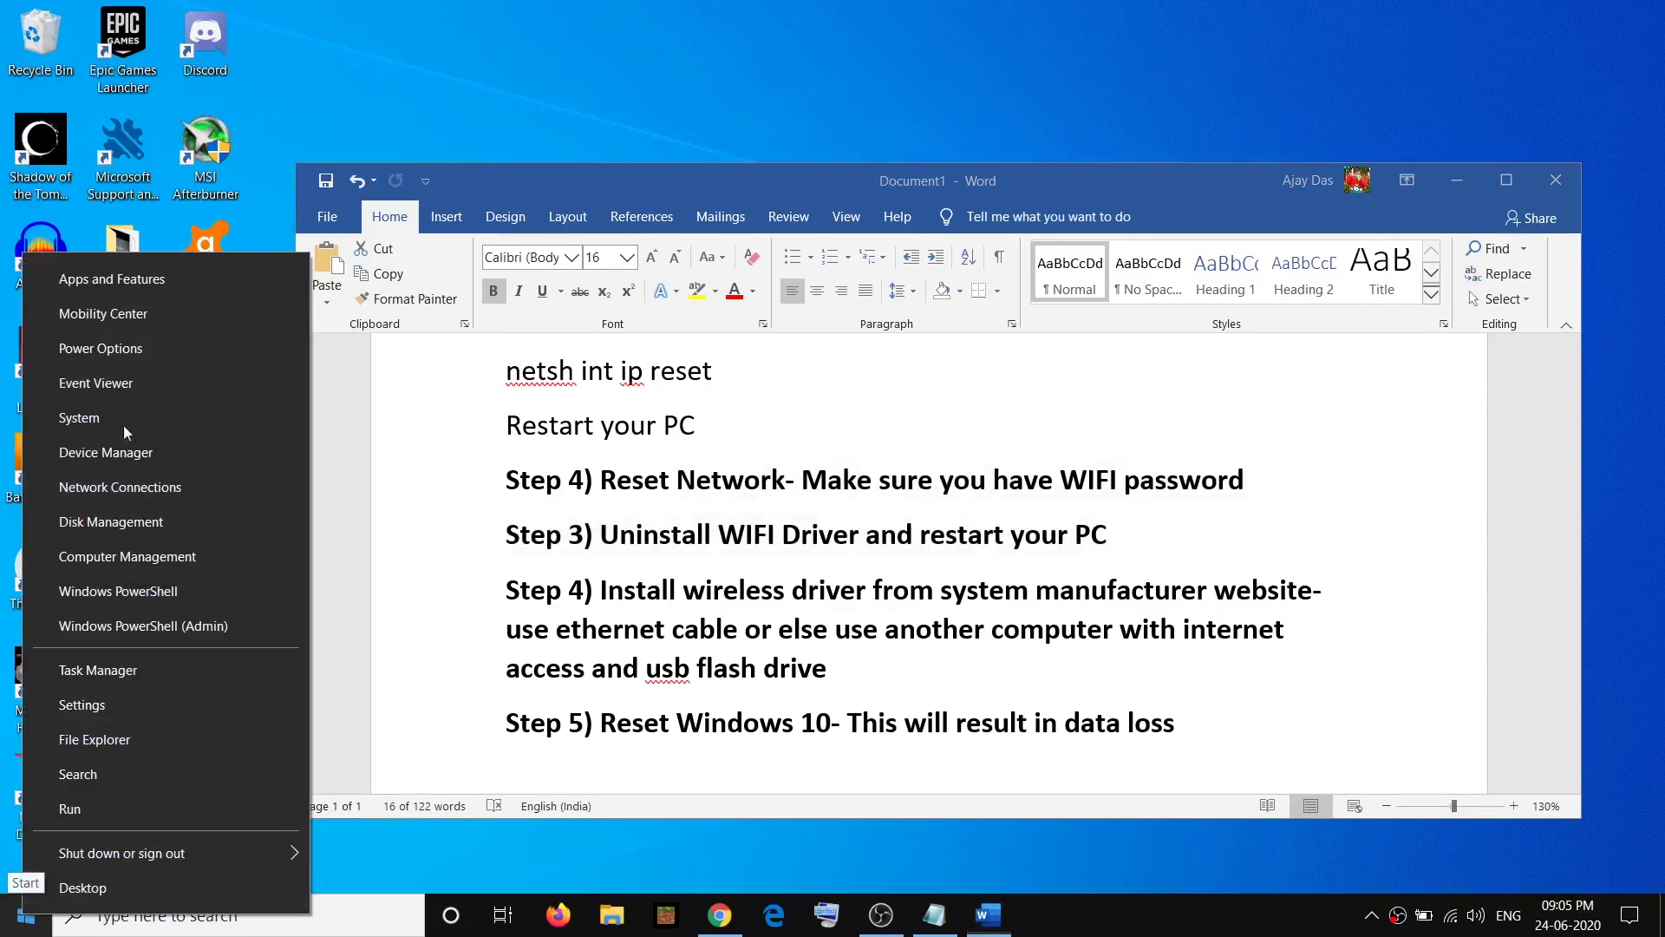
click(115, 452)
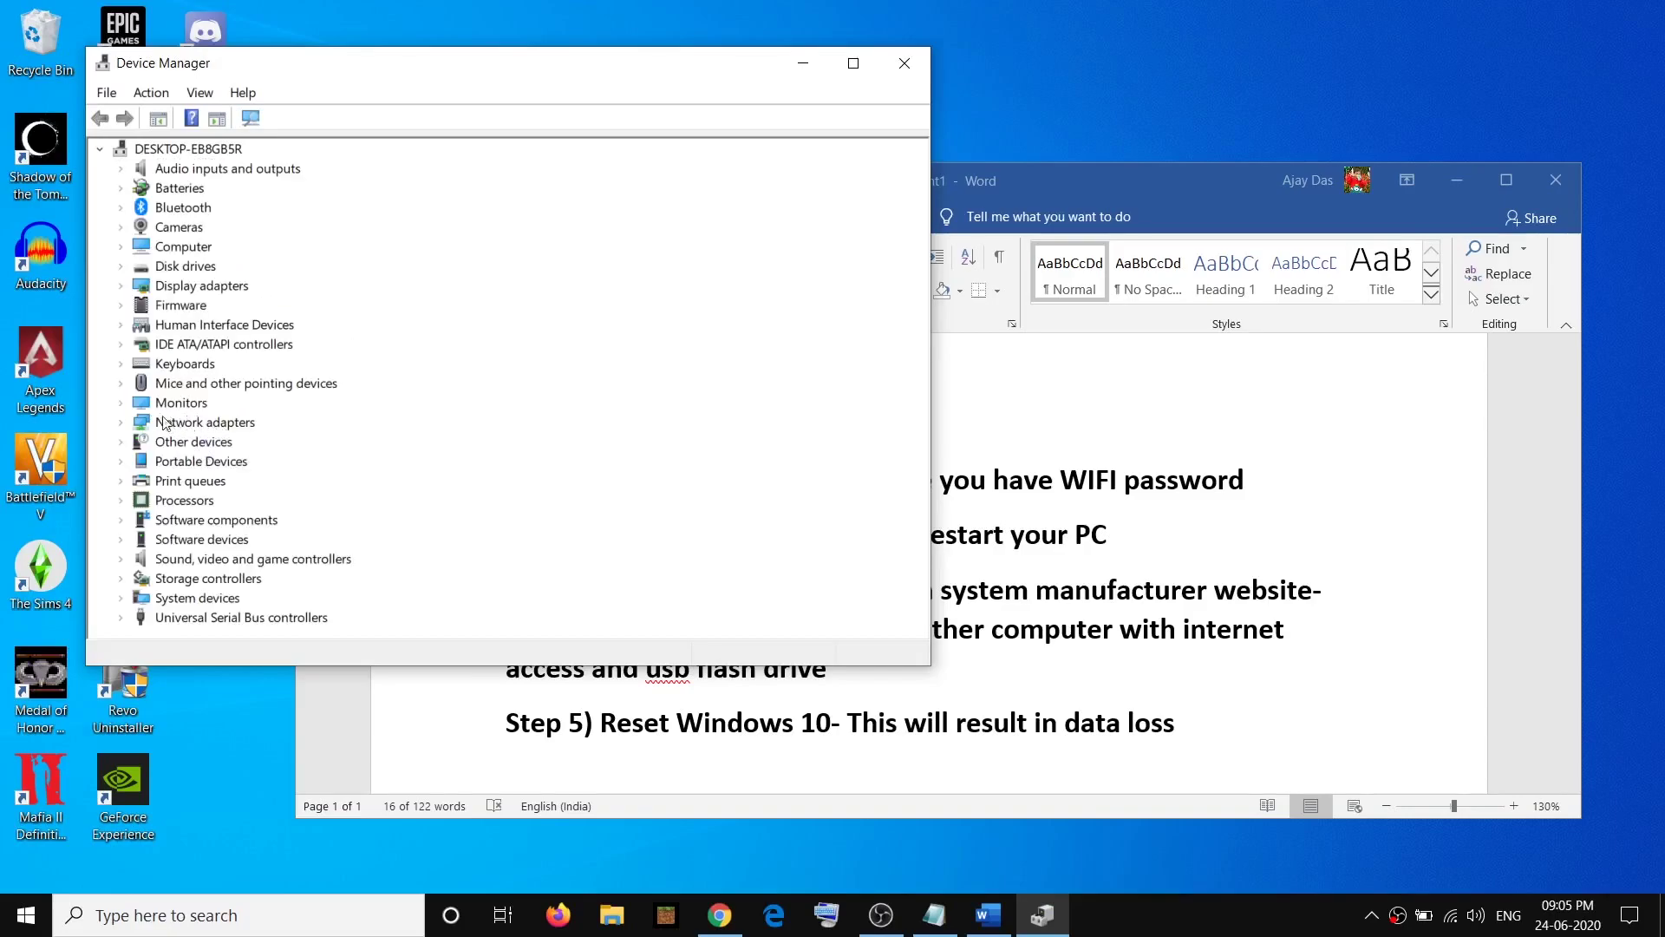
click(121, 423)
scroll(476, 423, down, 1)
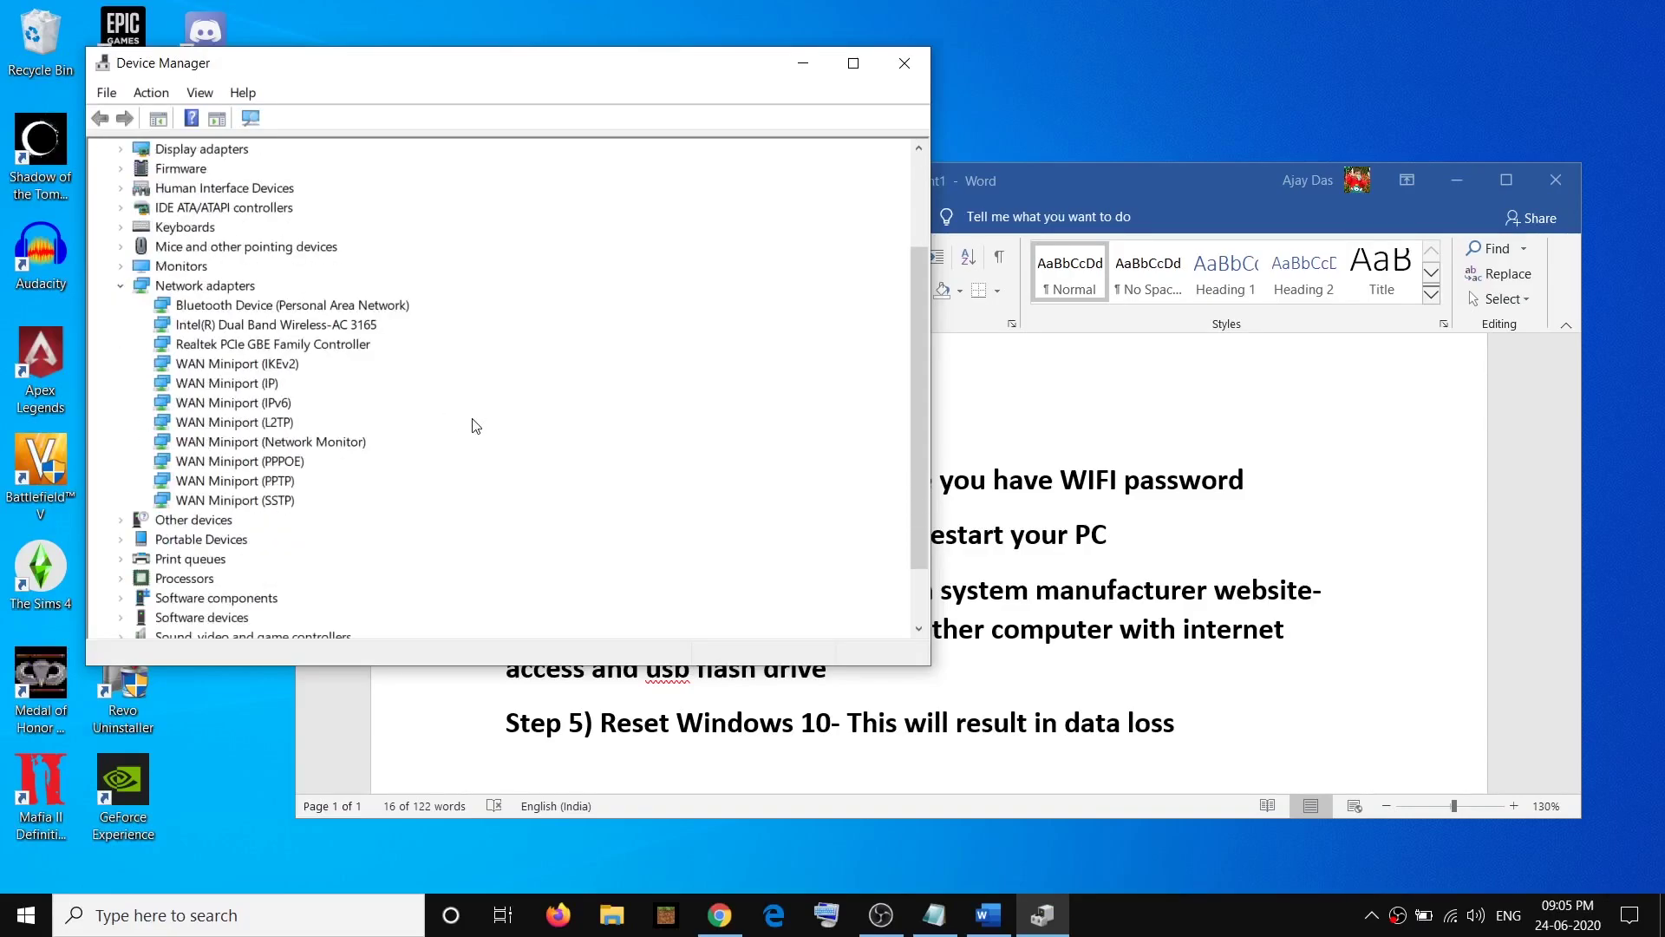
click(242, 327)
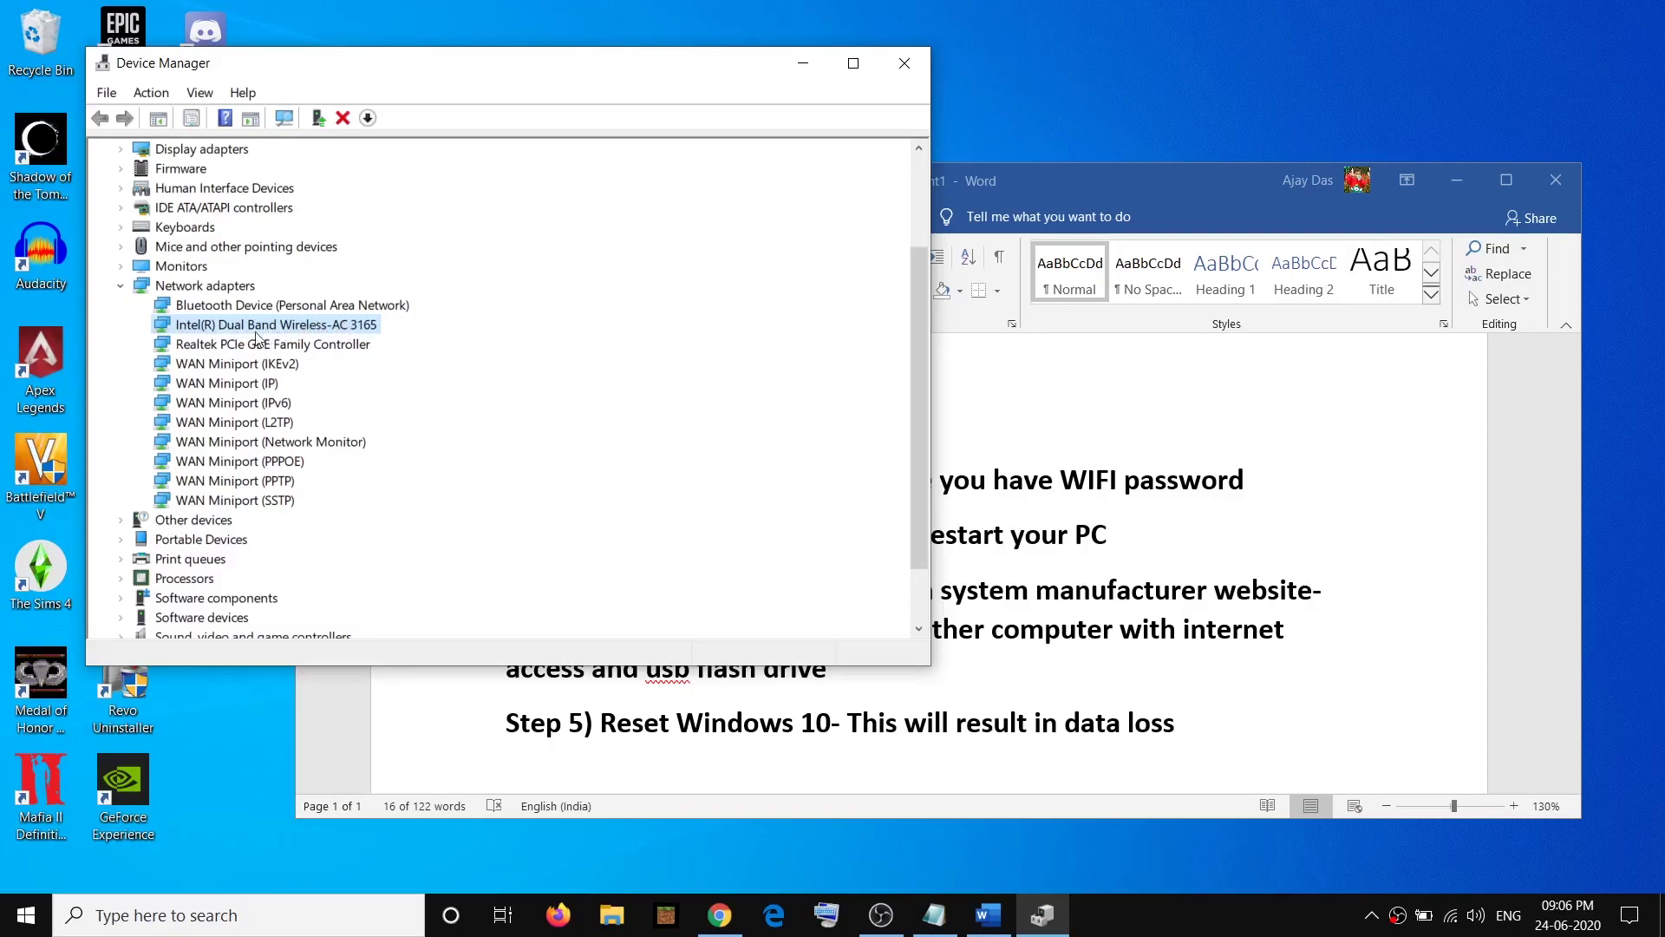
right_click(303, 333)
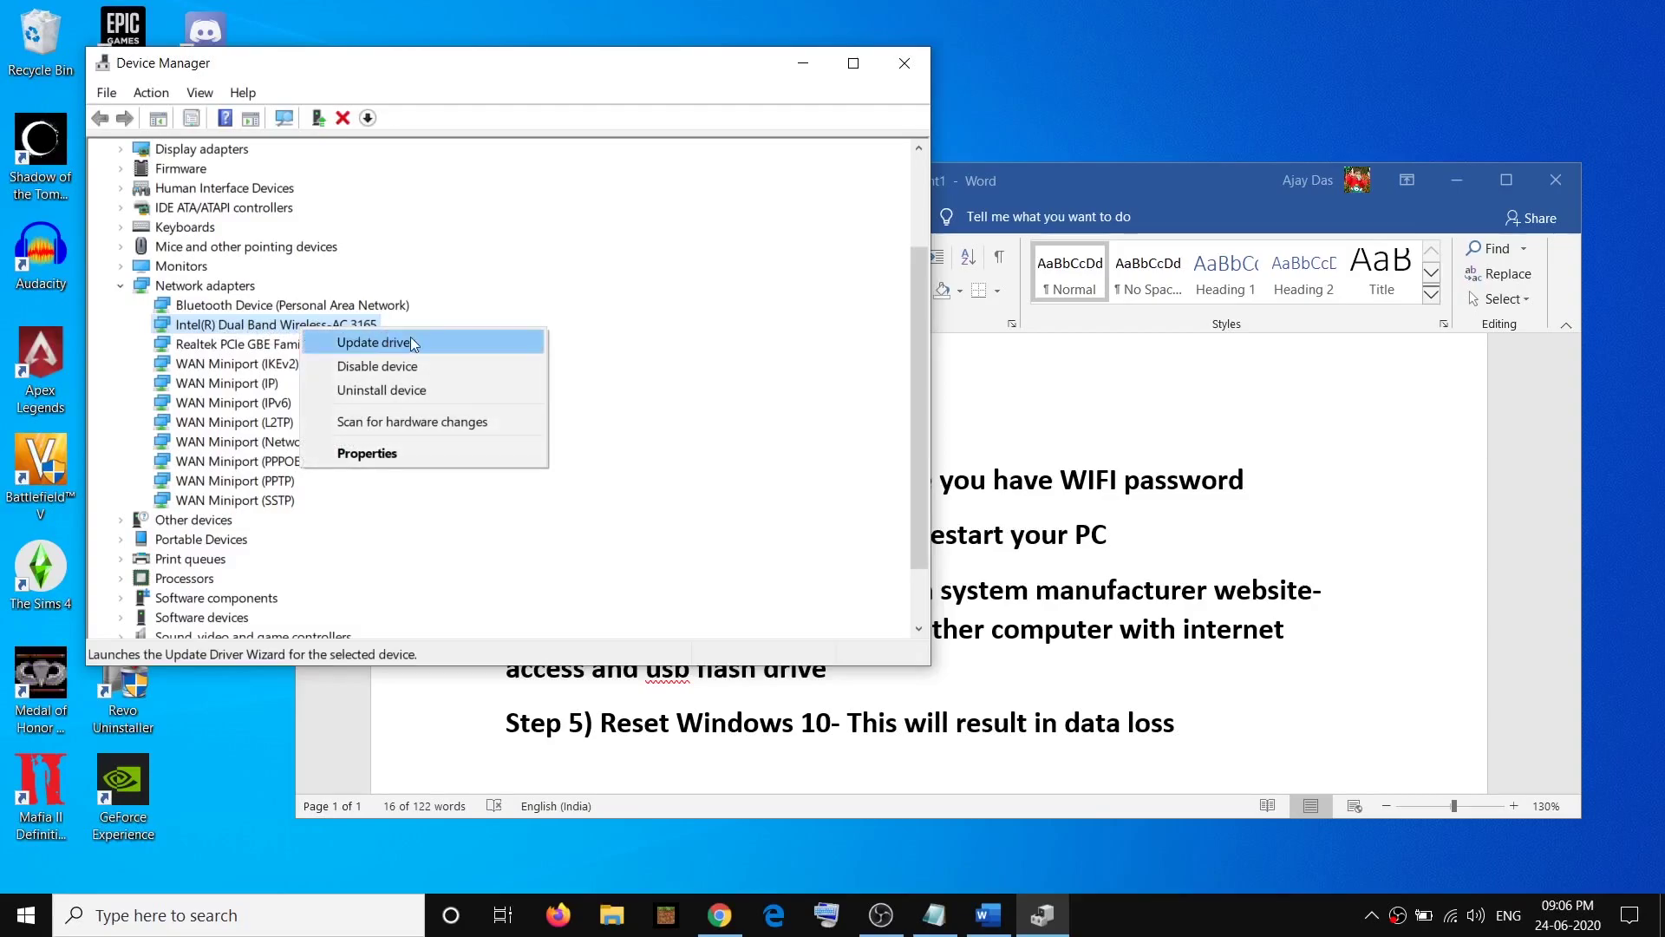
click(441, 390)
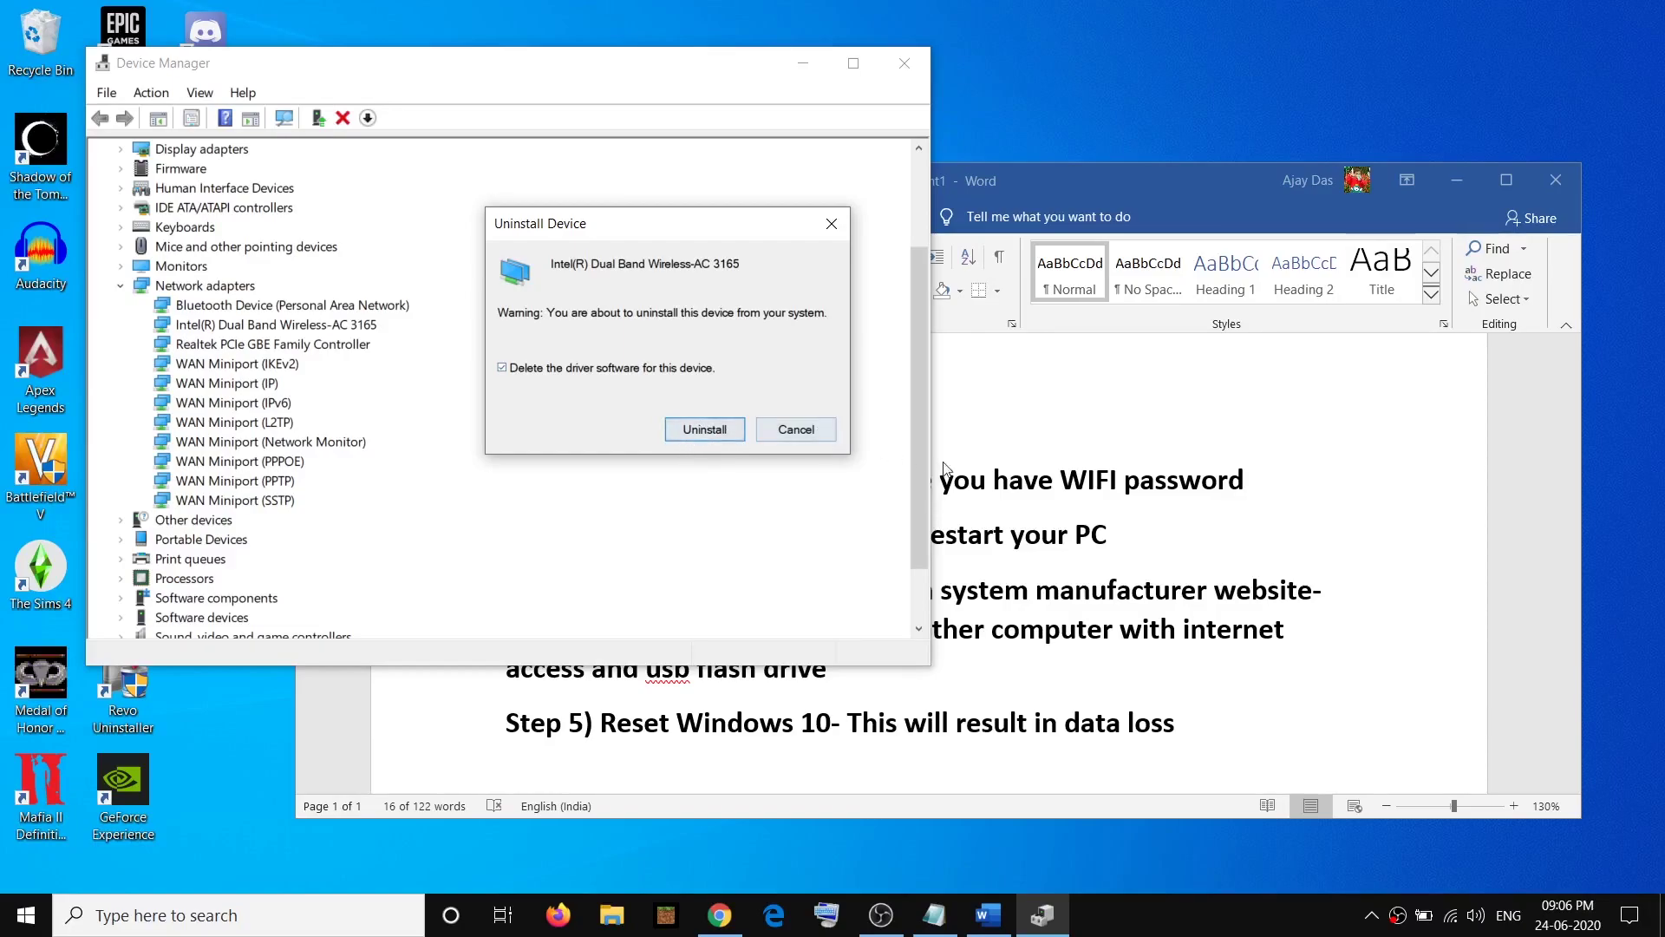
click(925, 536)
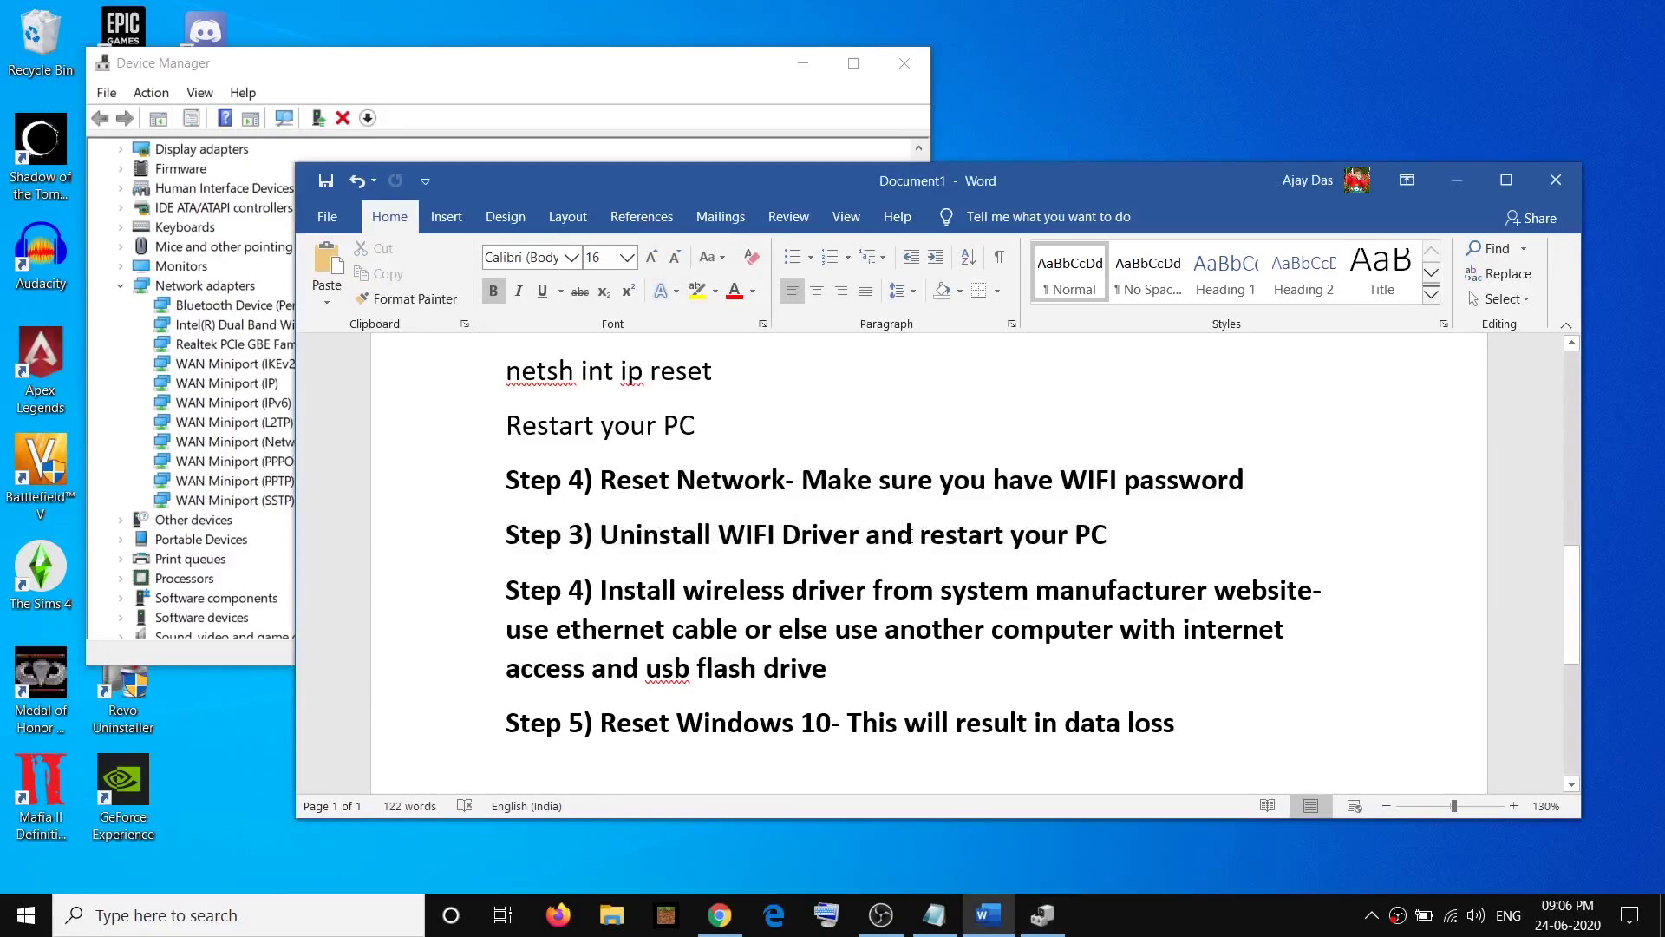
drag(921, 536, 1101, 540)
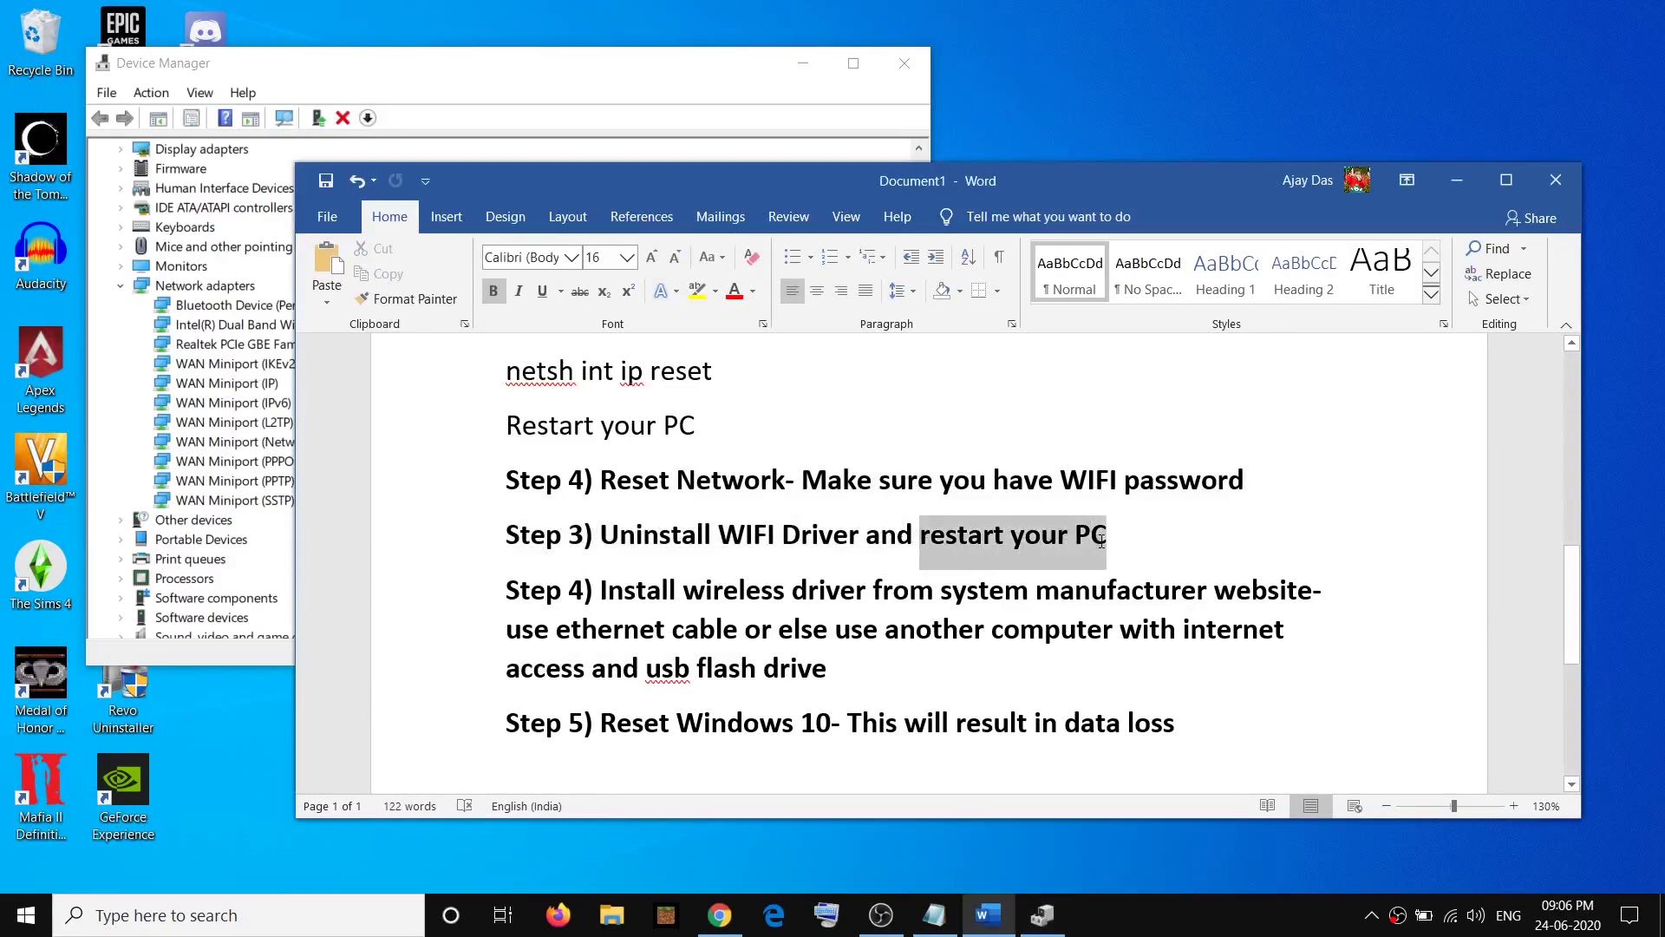
click(26, 915)
click(27, 867)
key(Escape)
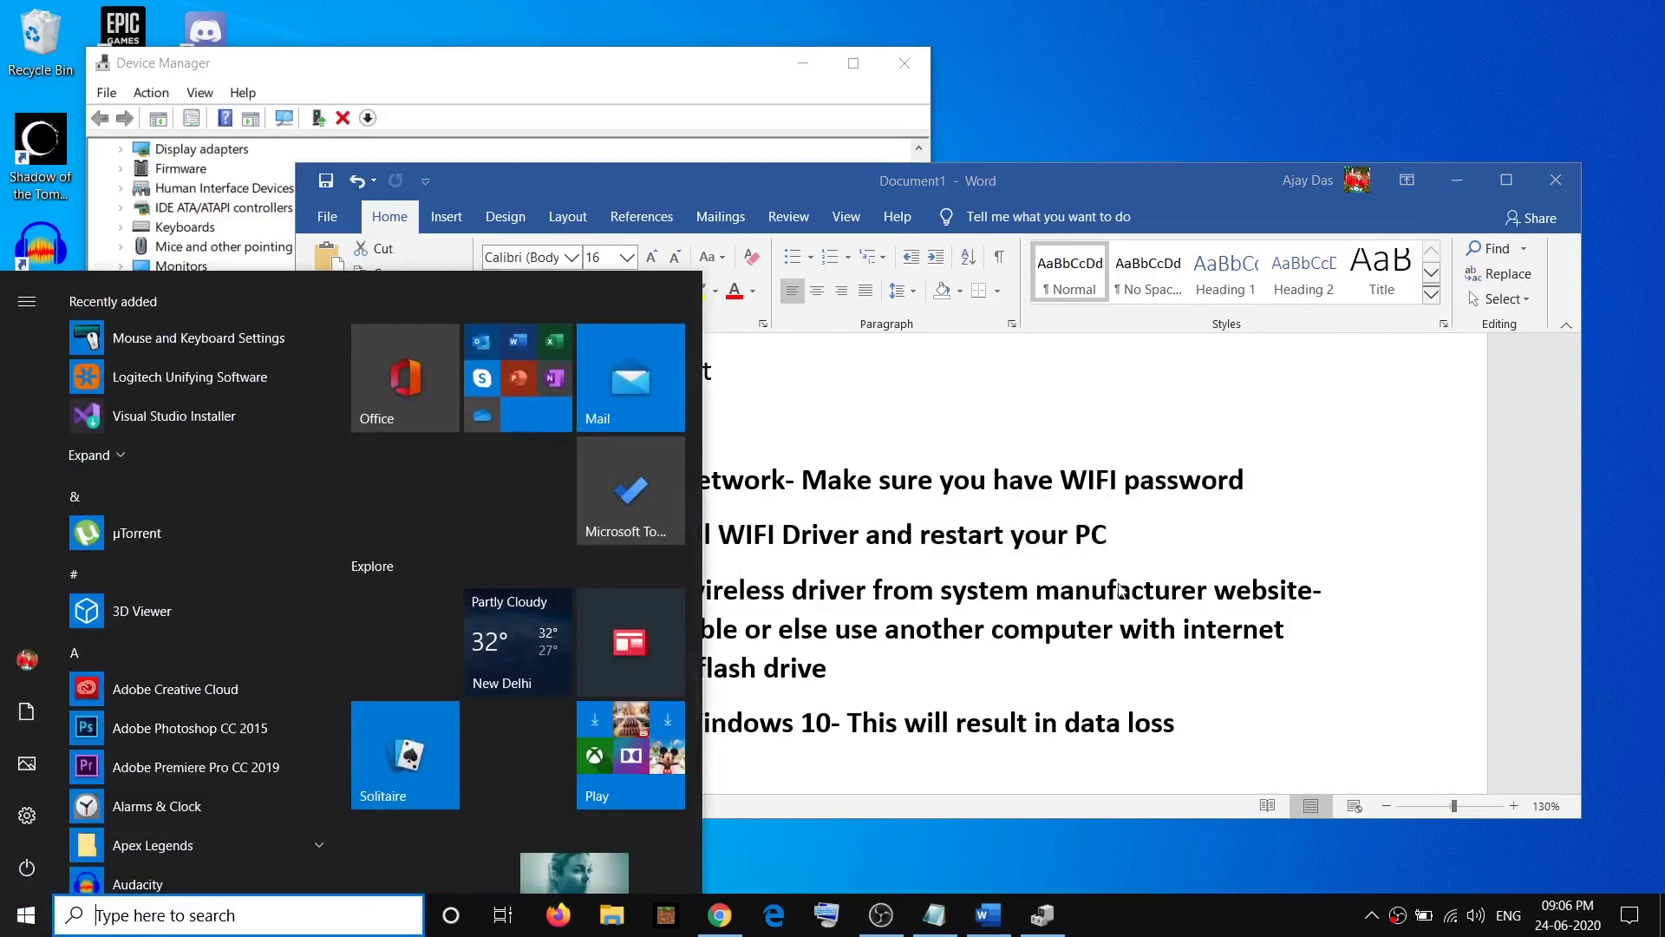
key(Escape)
click(1149, 536)
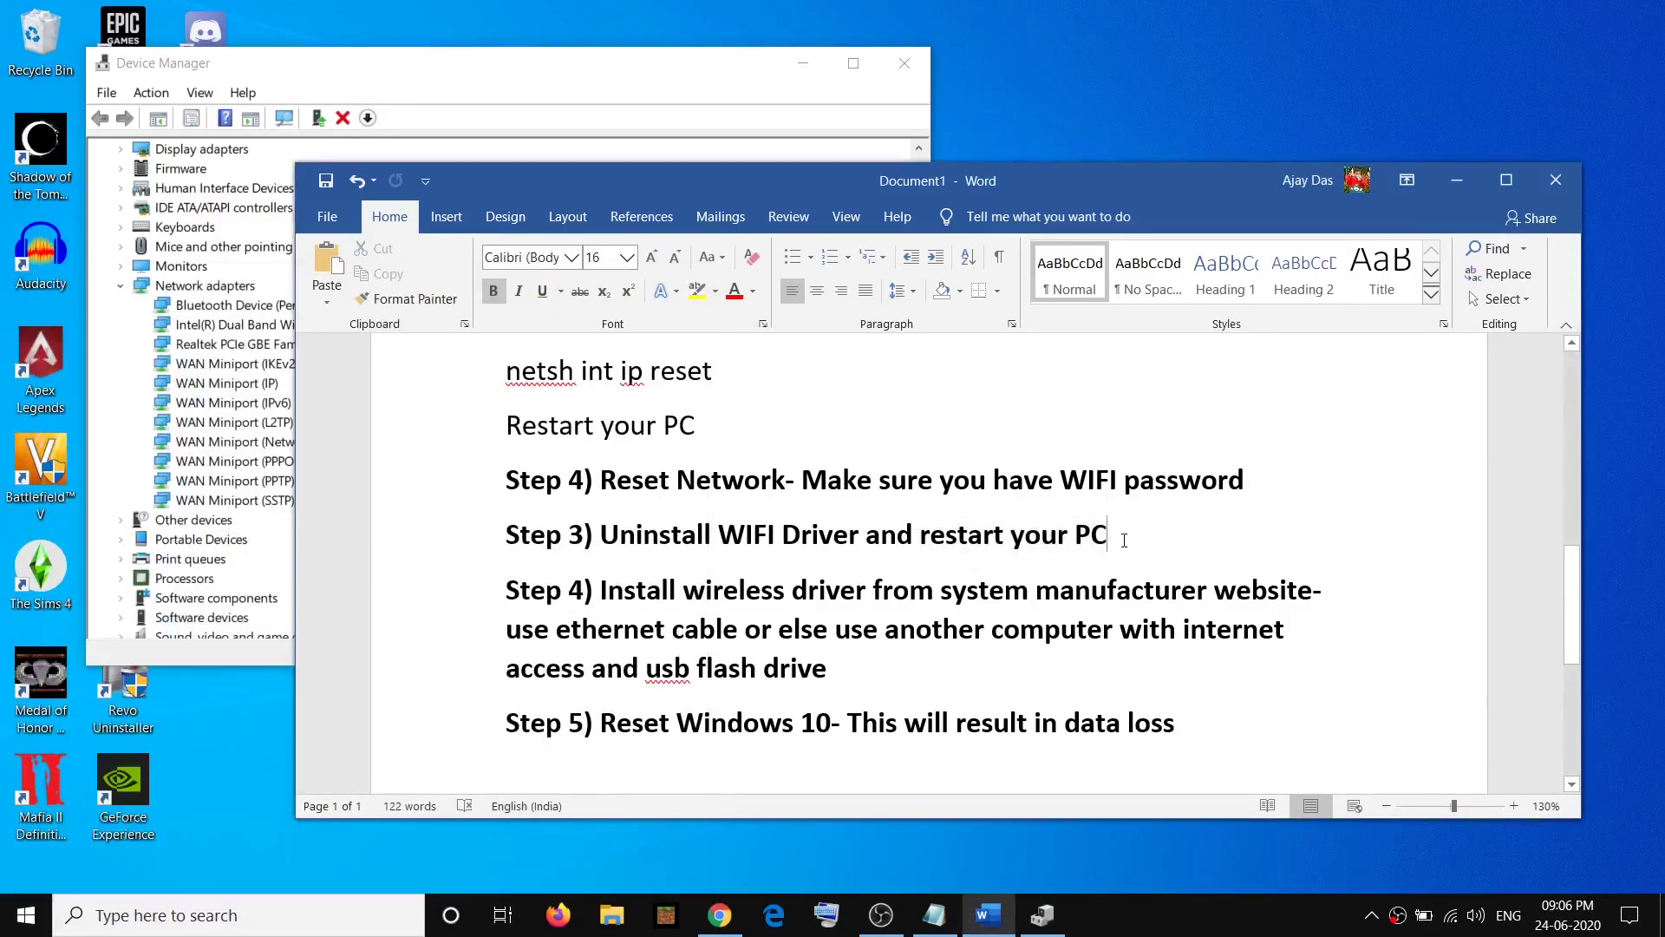
drag(1112, 534, 921, 535)
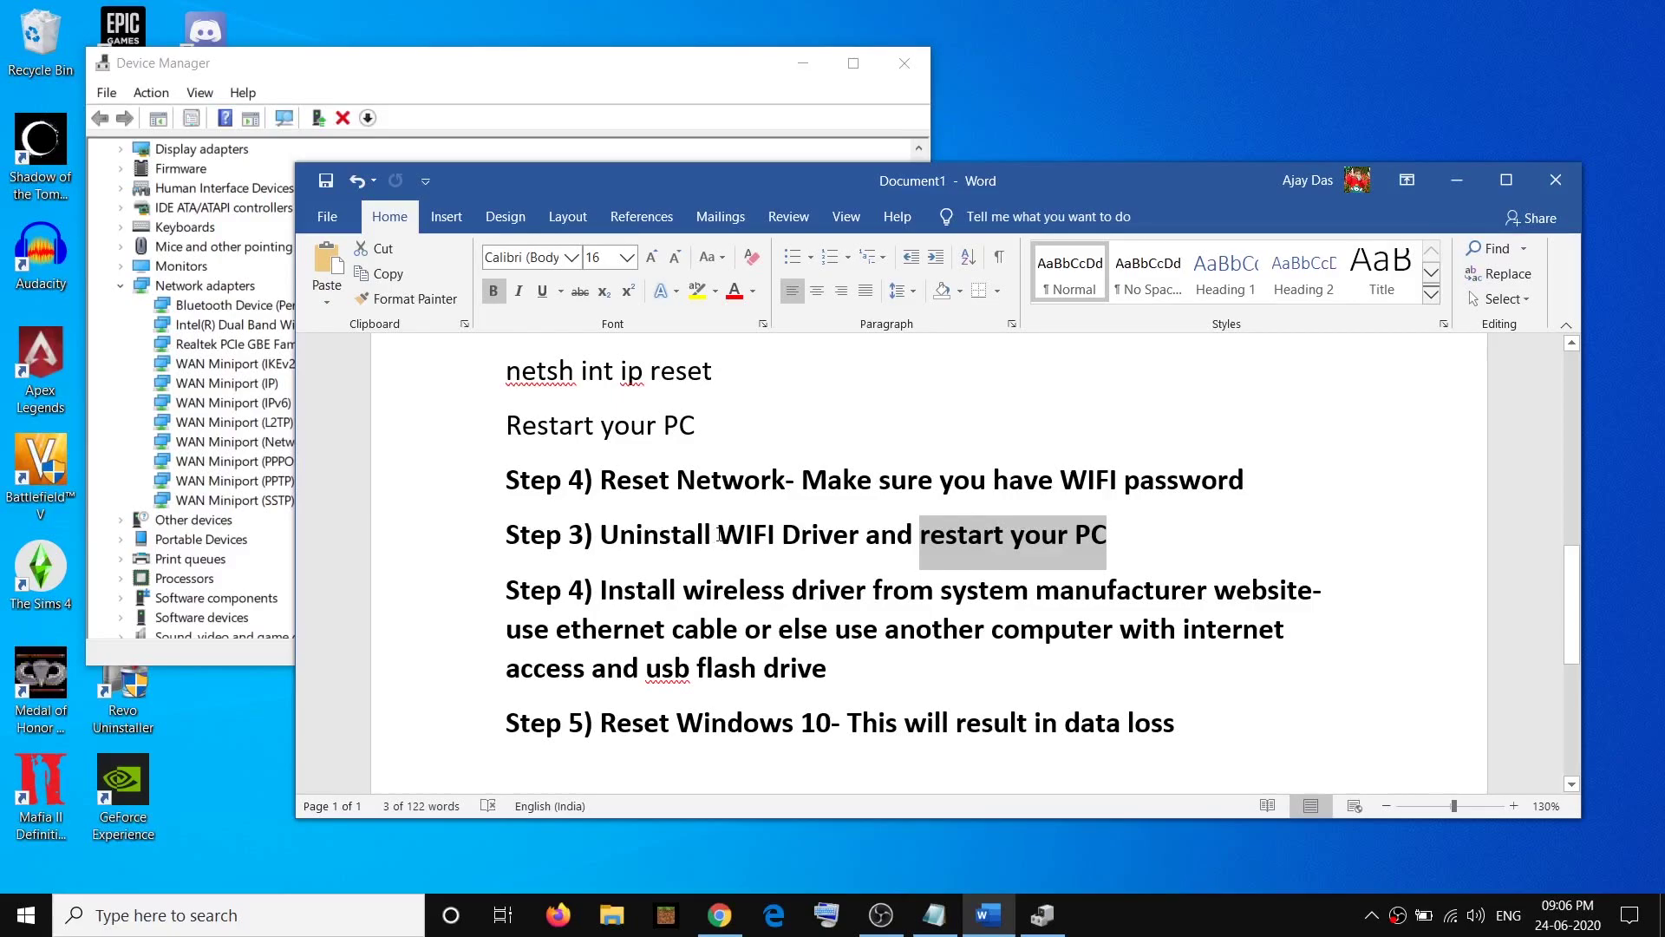
drag(856, 535, 720, 536)
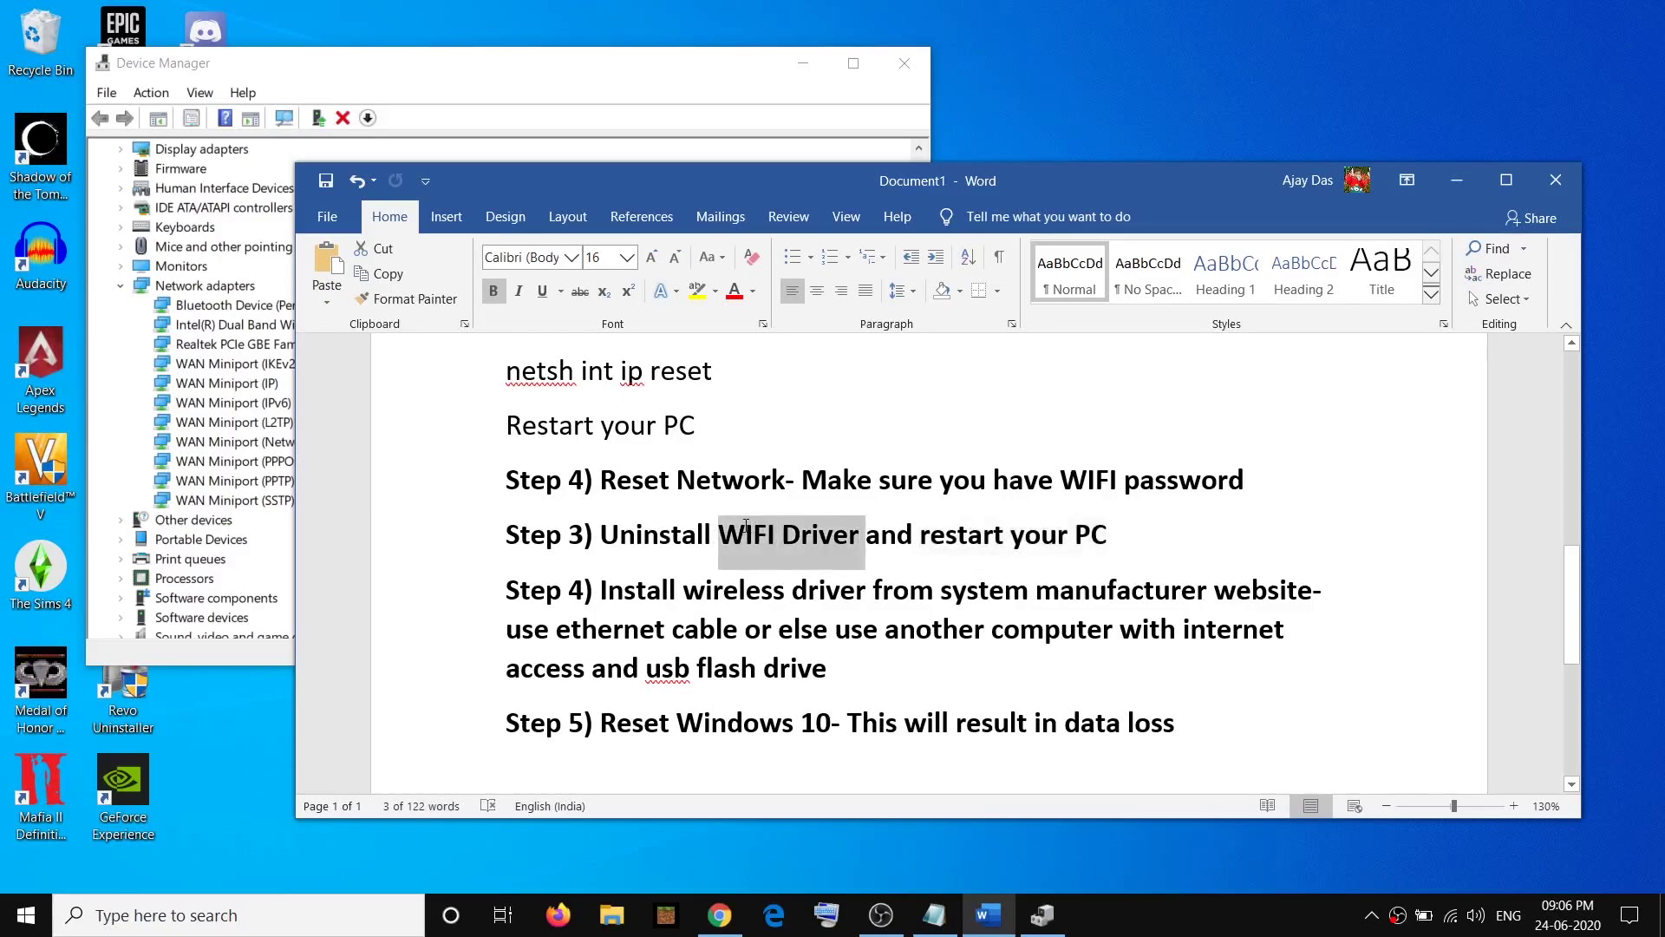
click(793, 578)
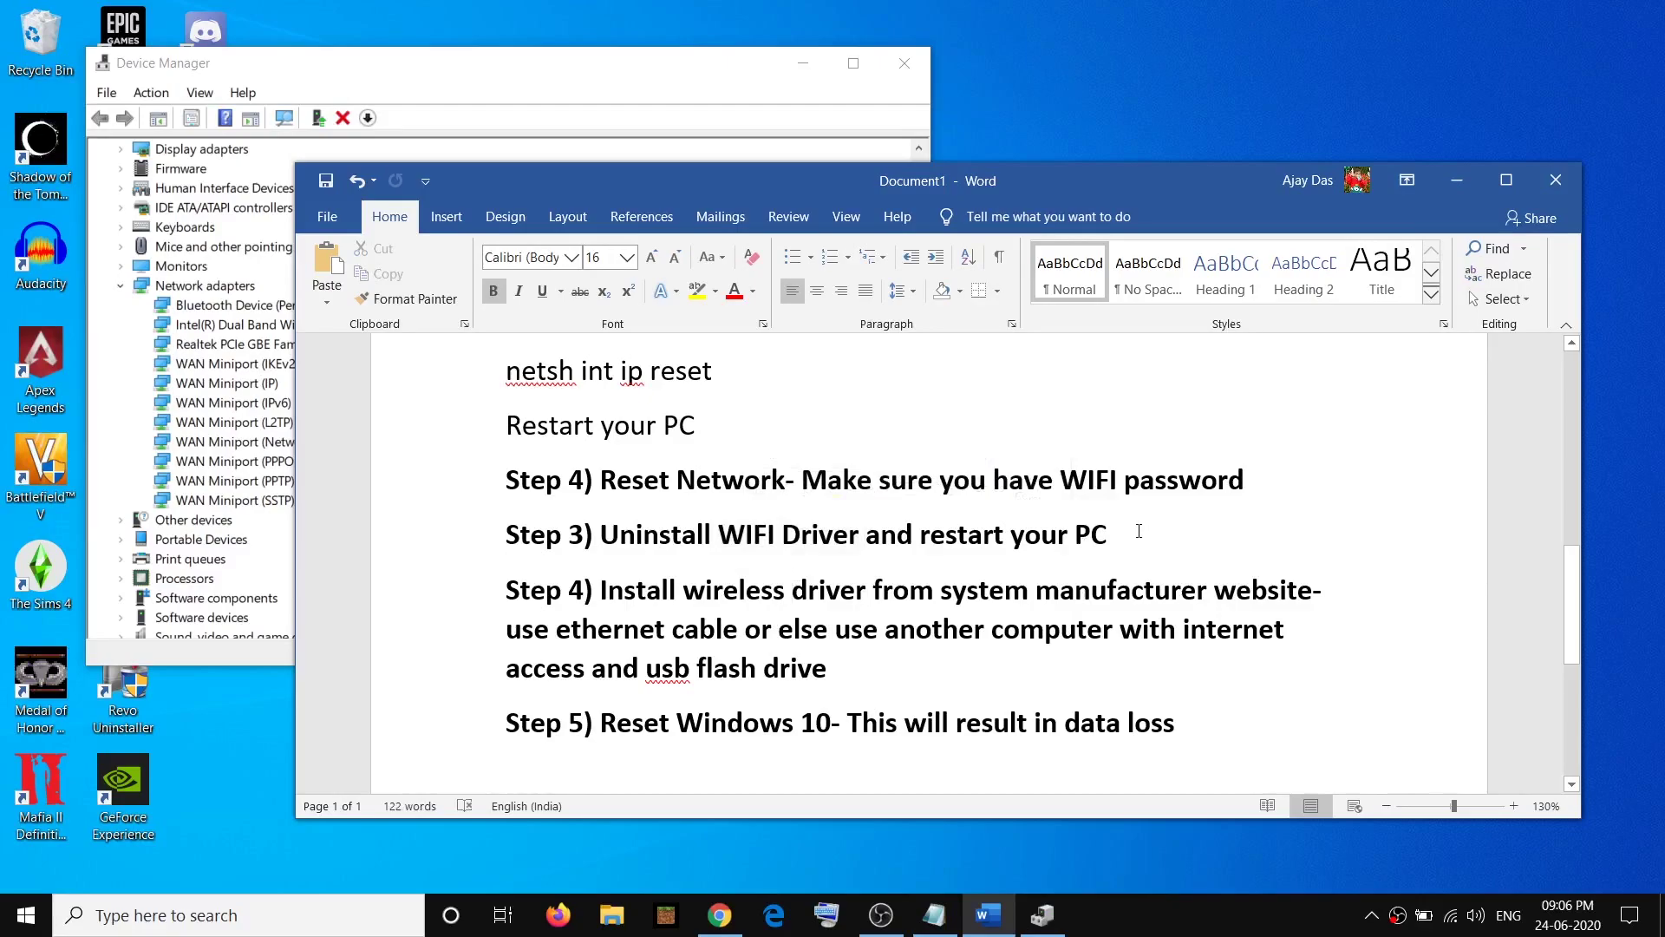
drag(1119, 535, 601, 535)
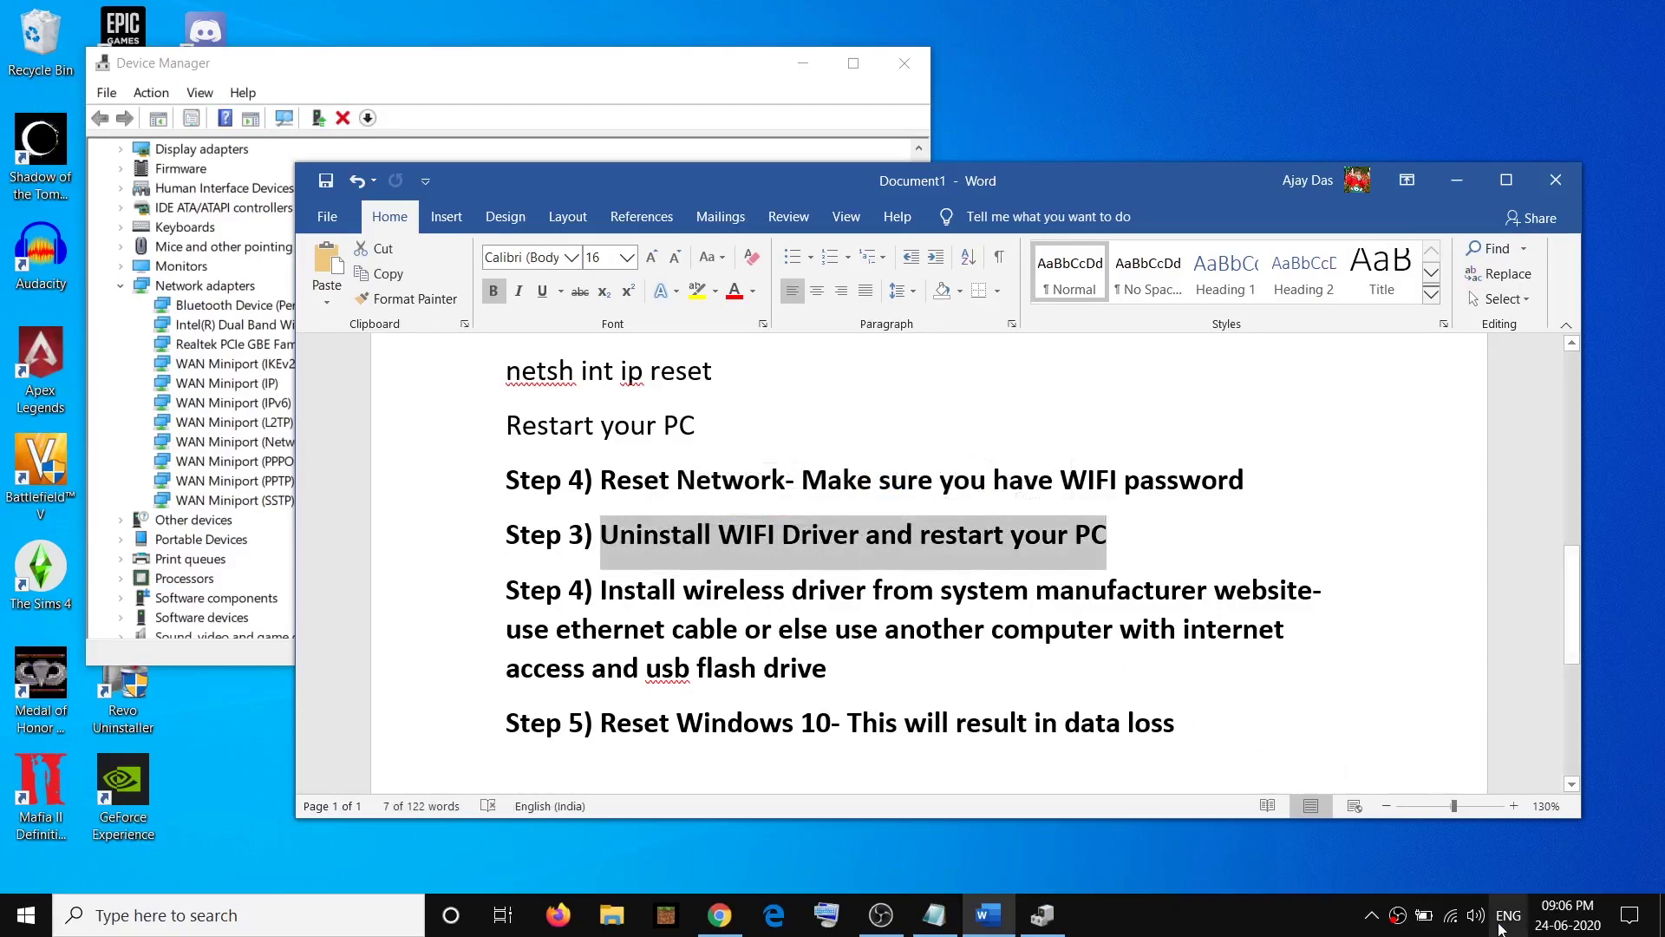
click(1451, 919)
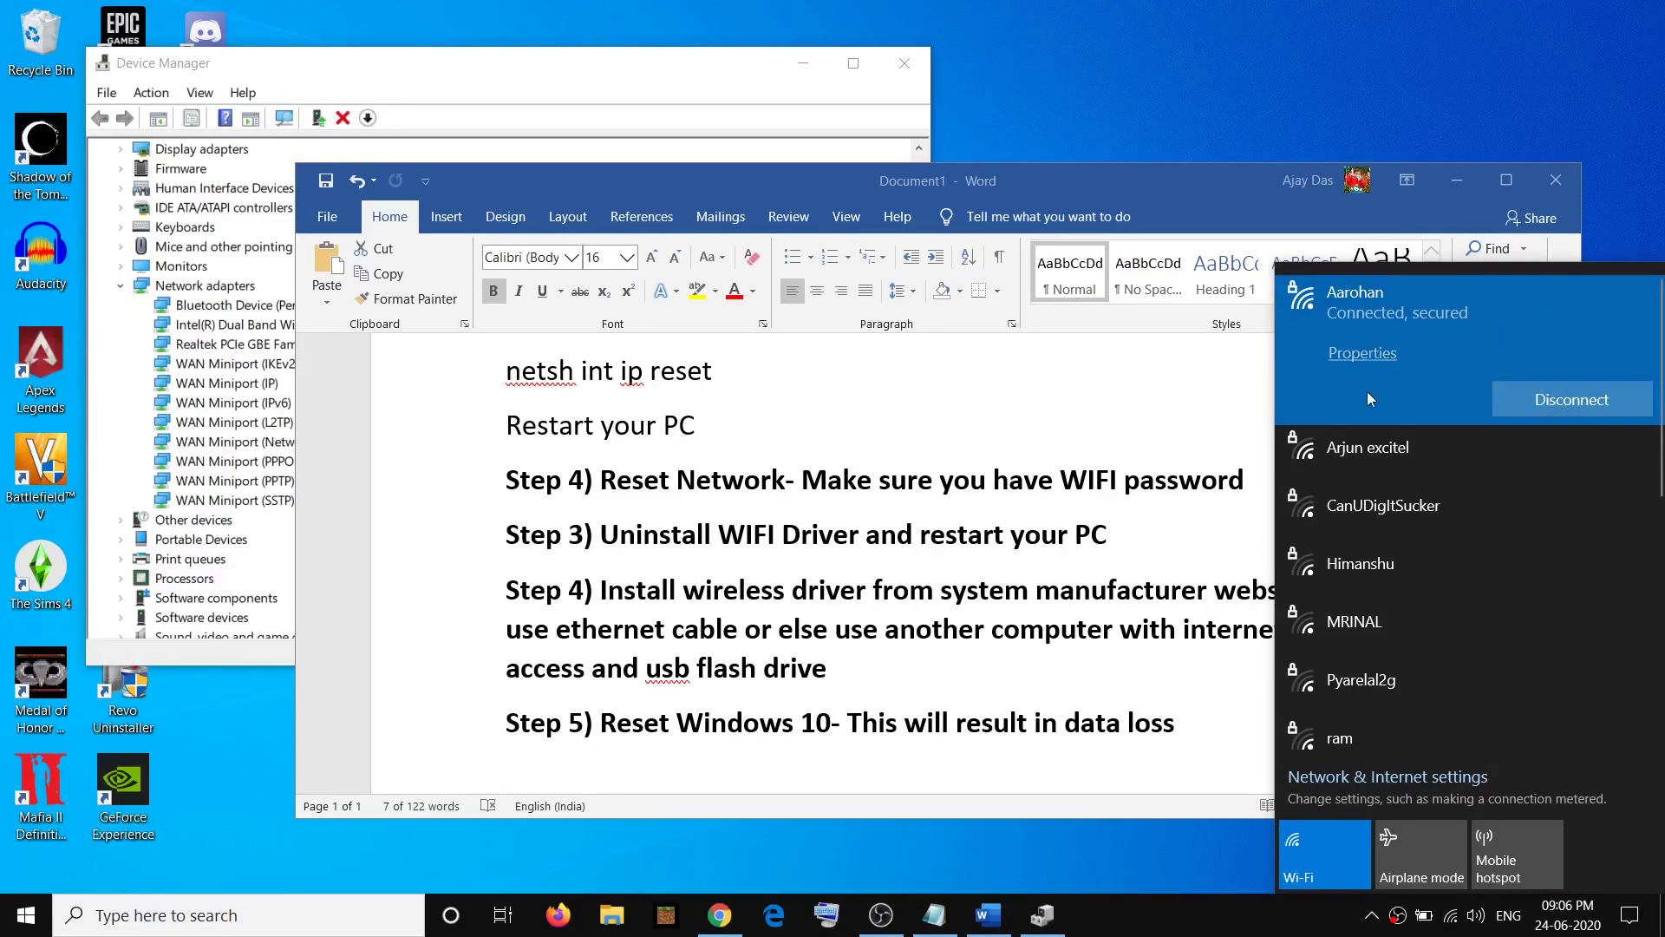
click(916, 590)
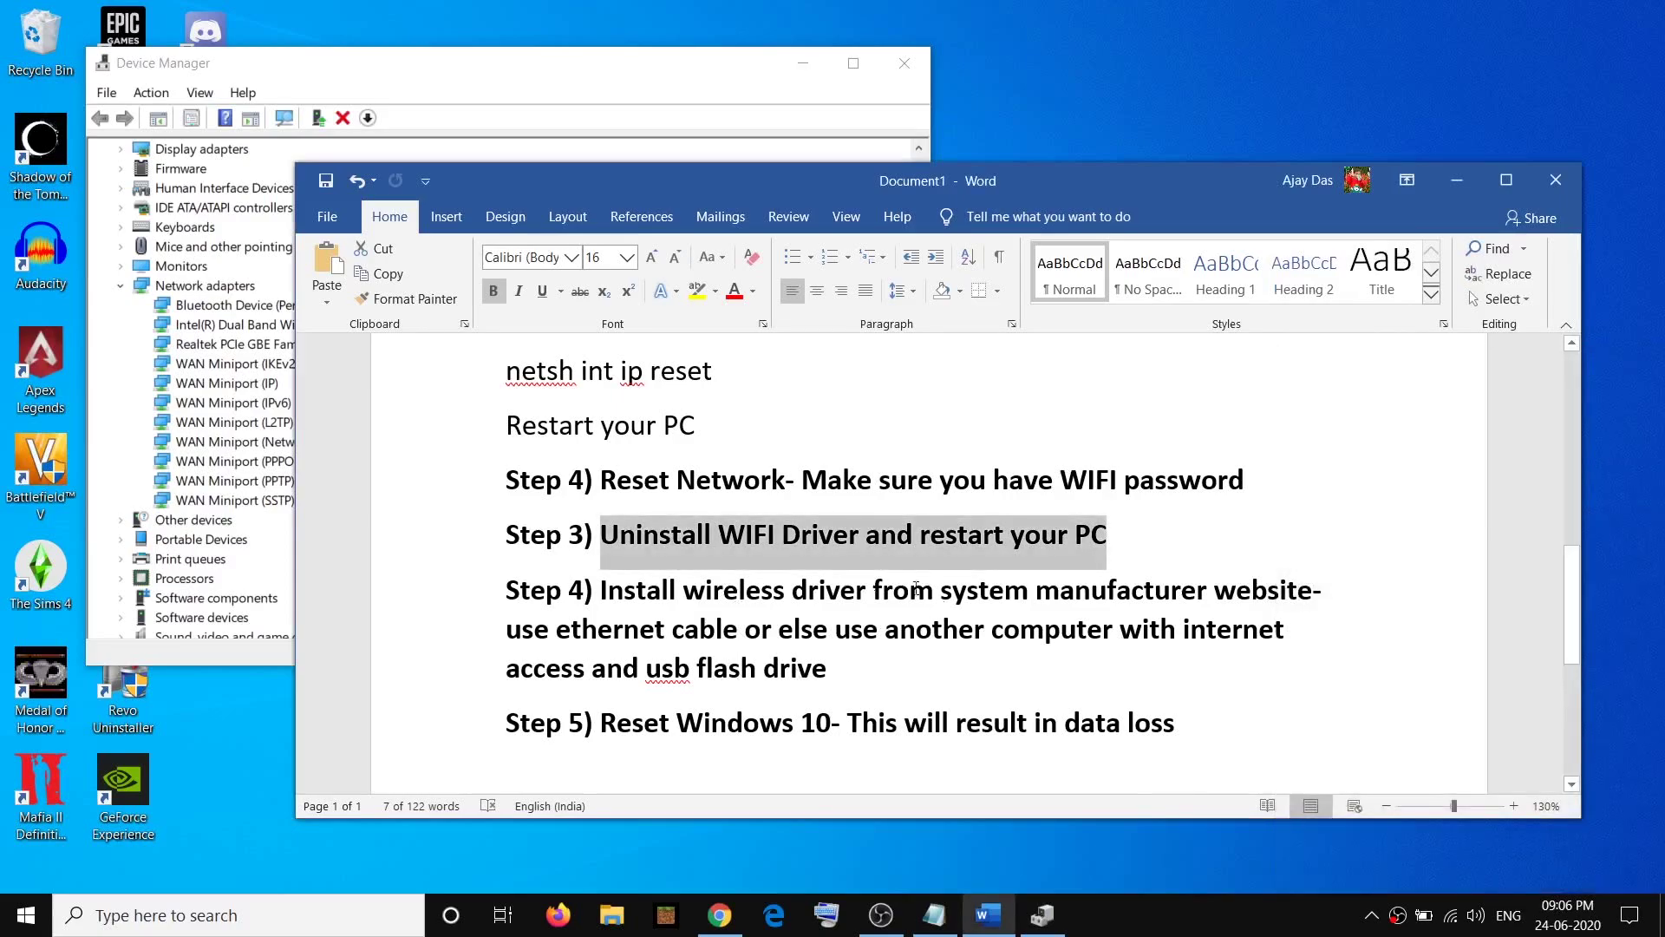
click(752, 563)
drag(1115, 534, 600, 533)
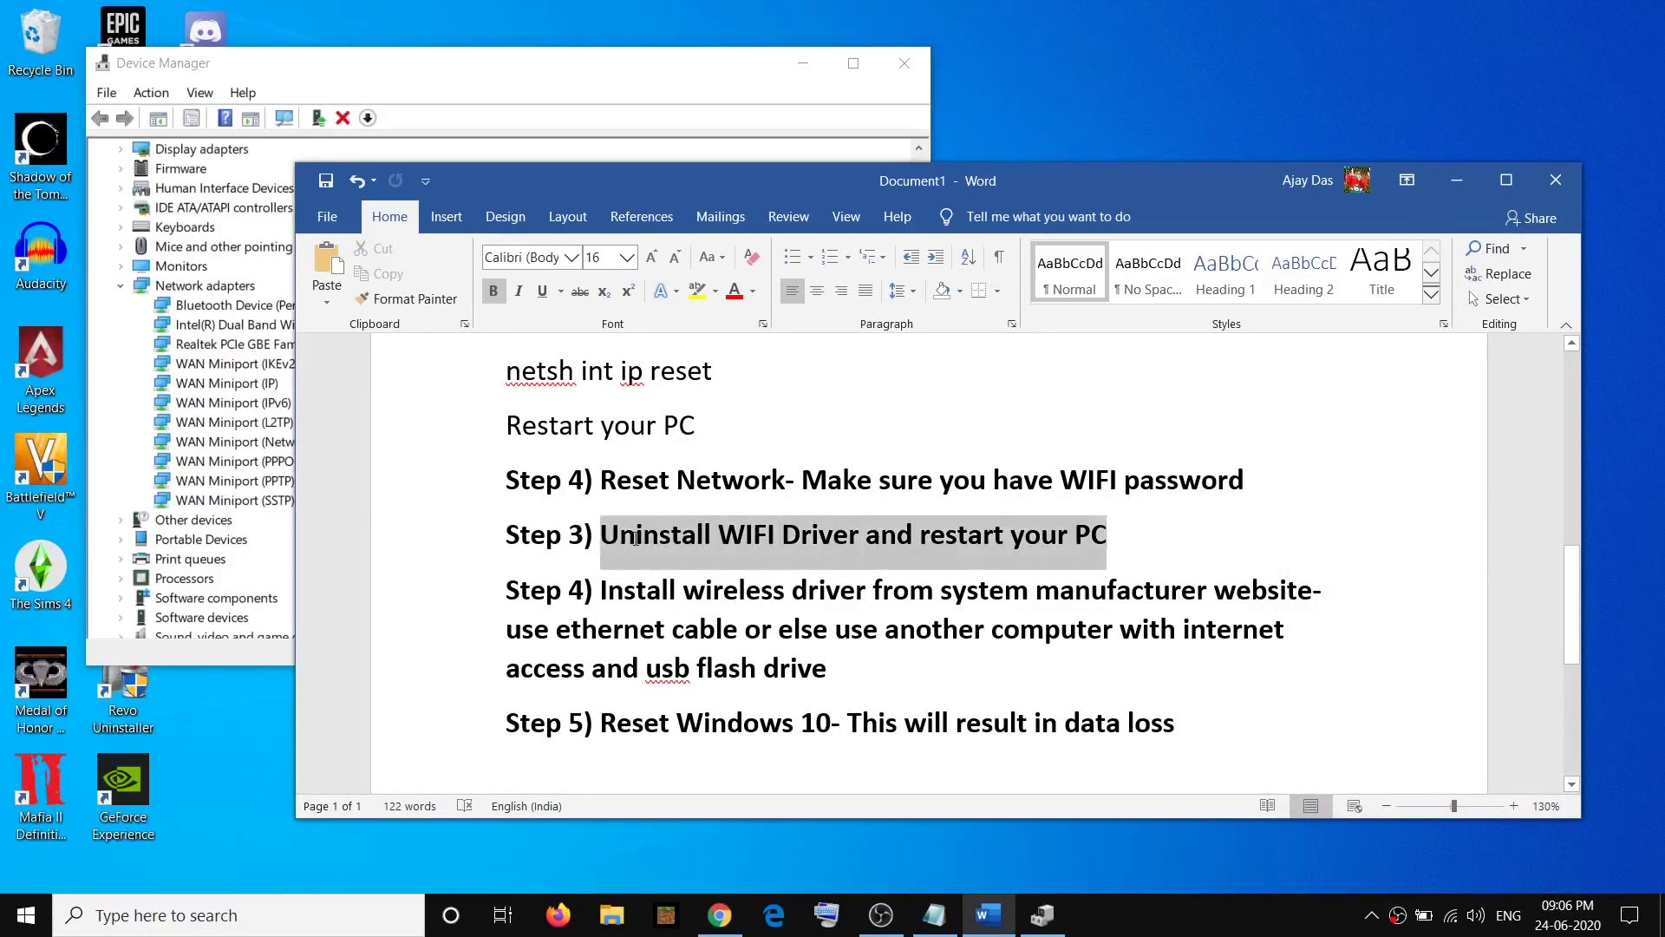
click(813, 629)
scroll(923, 625, down, 1)
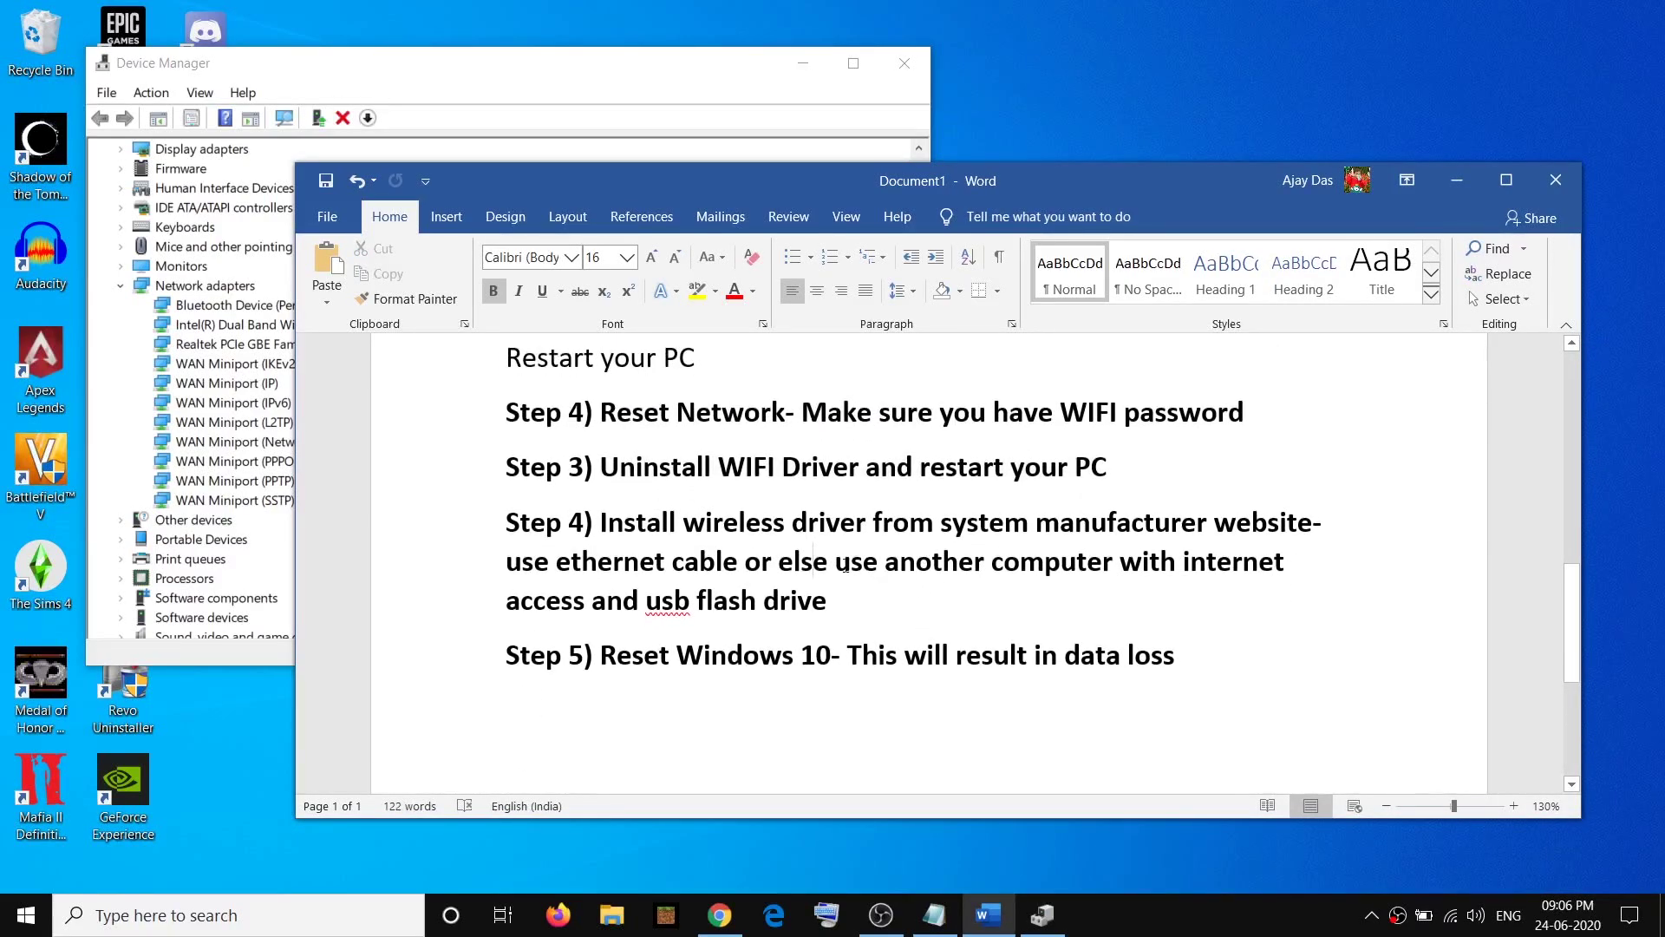
drag(600, 530, 1311, 521)
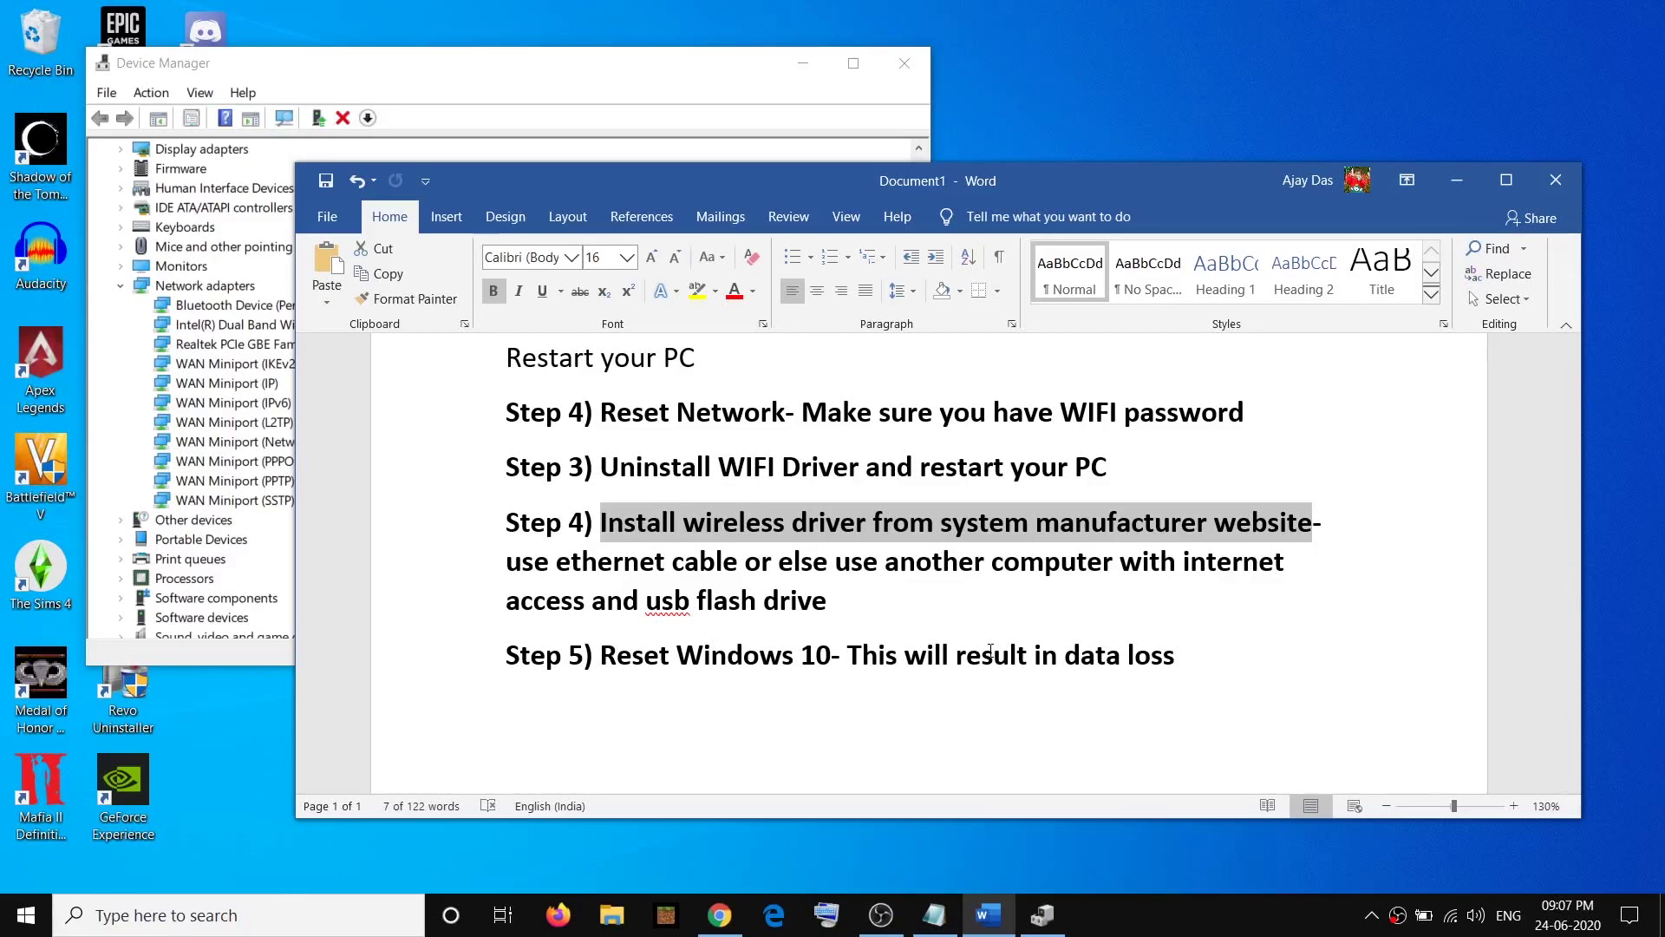
Load dell.com/support in a new Chrome window and browse all products to Laptops
right_click(725, 918)
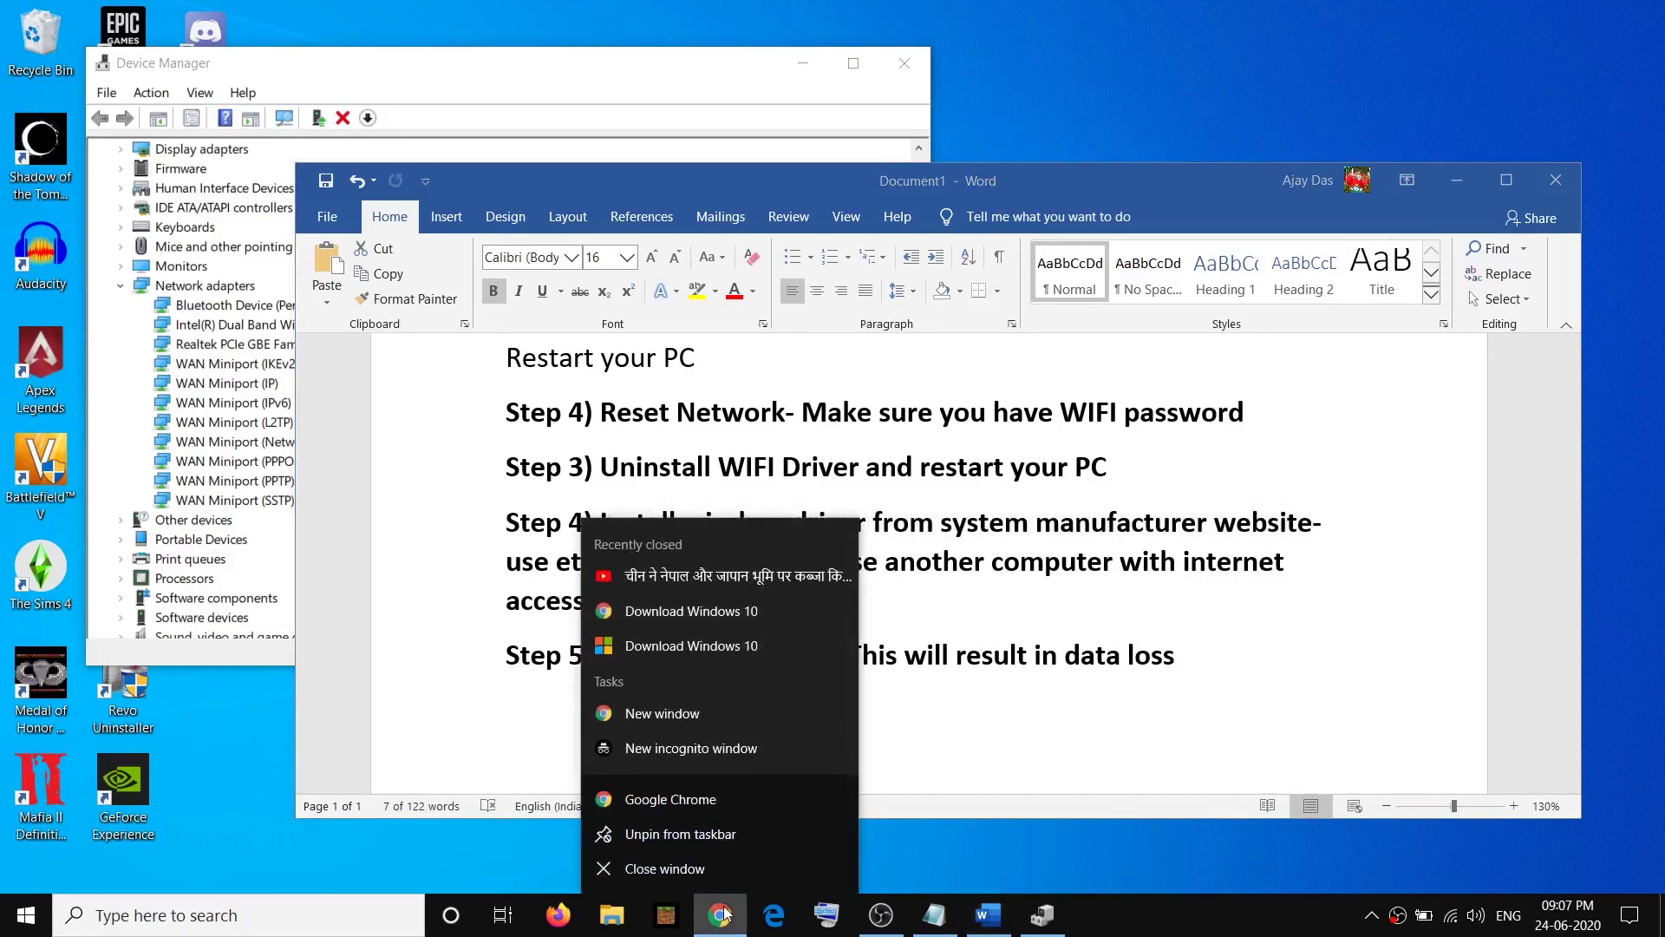
click(664, 804)
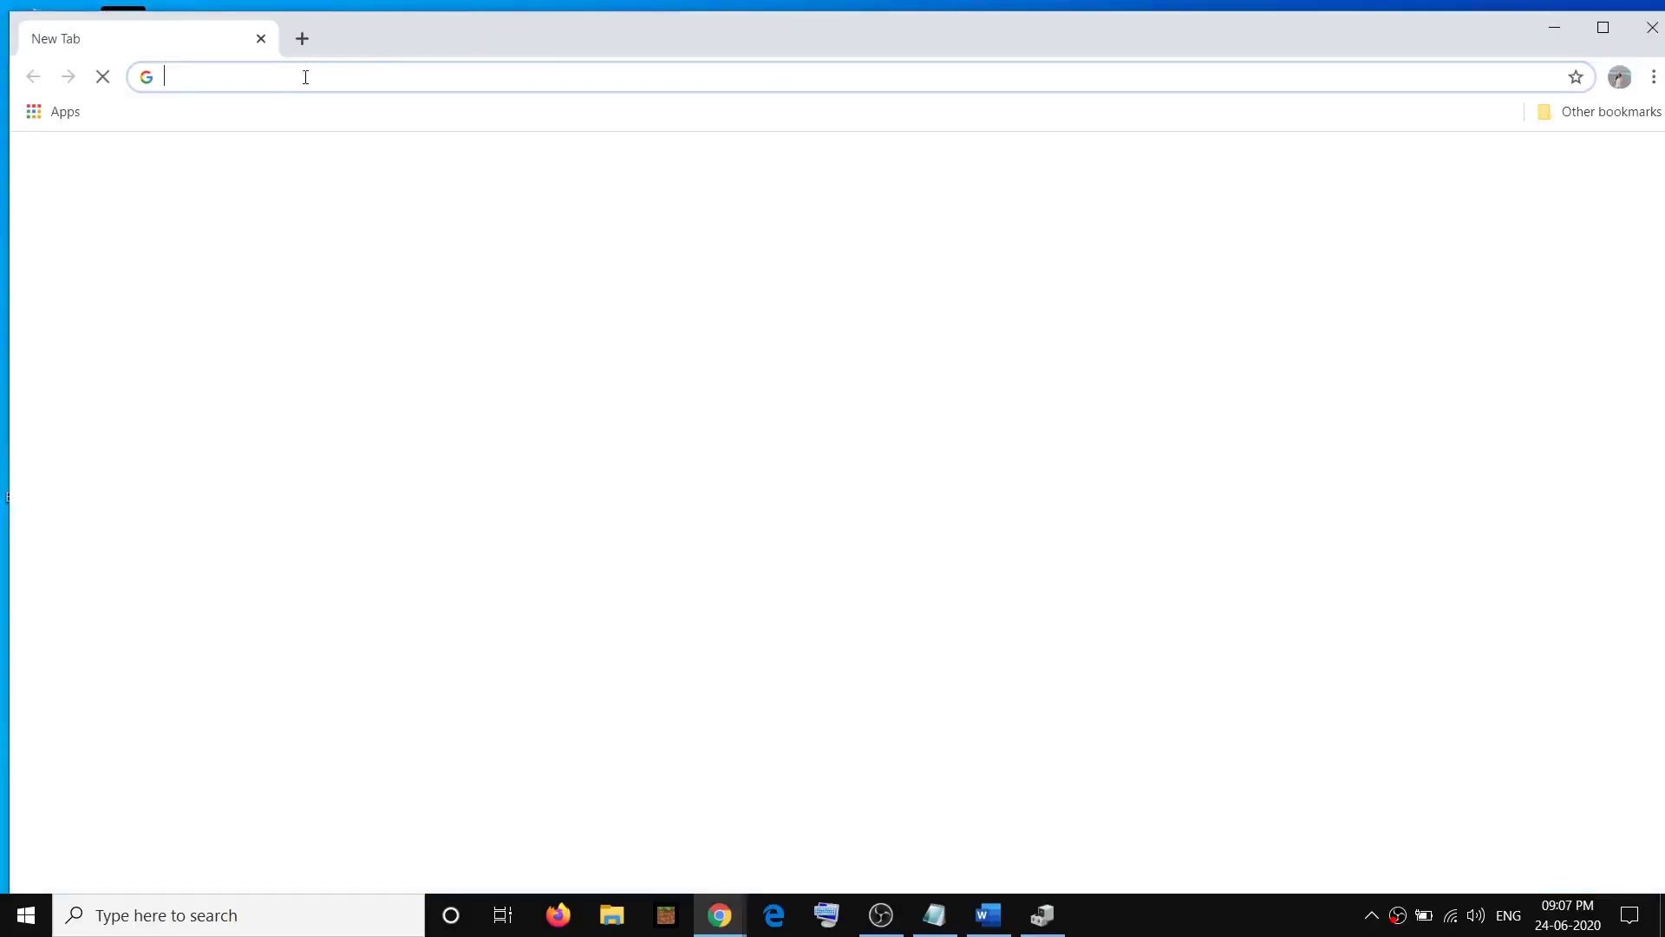
text(dell.com/support)
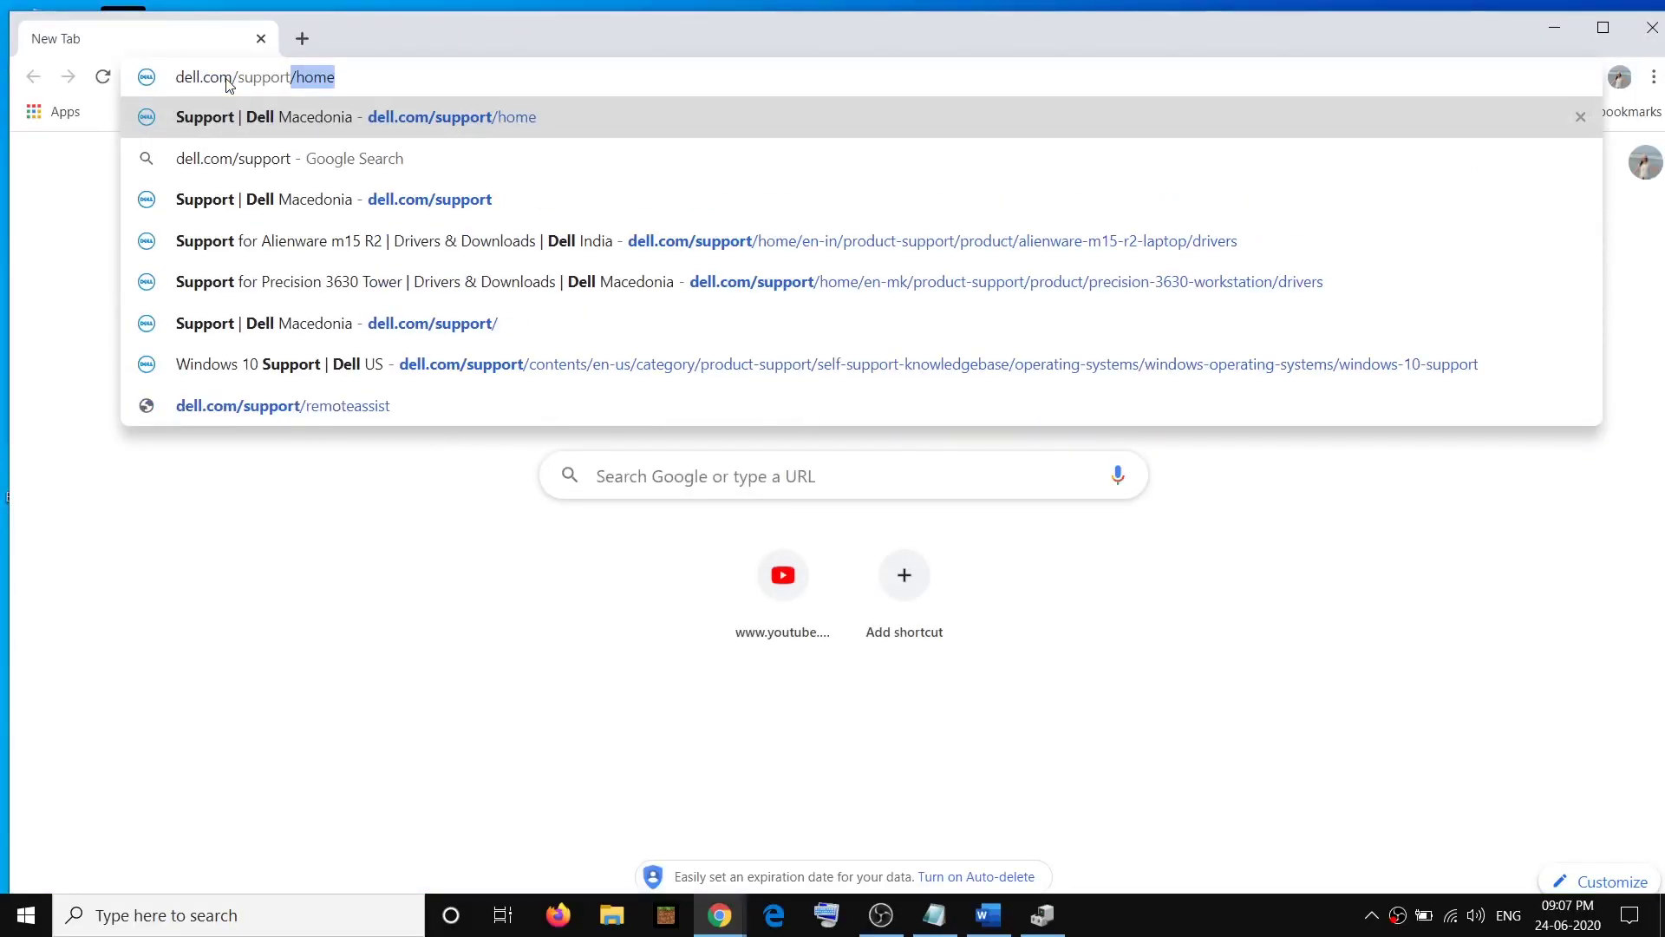
key(Delete)
key(Return)
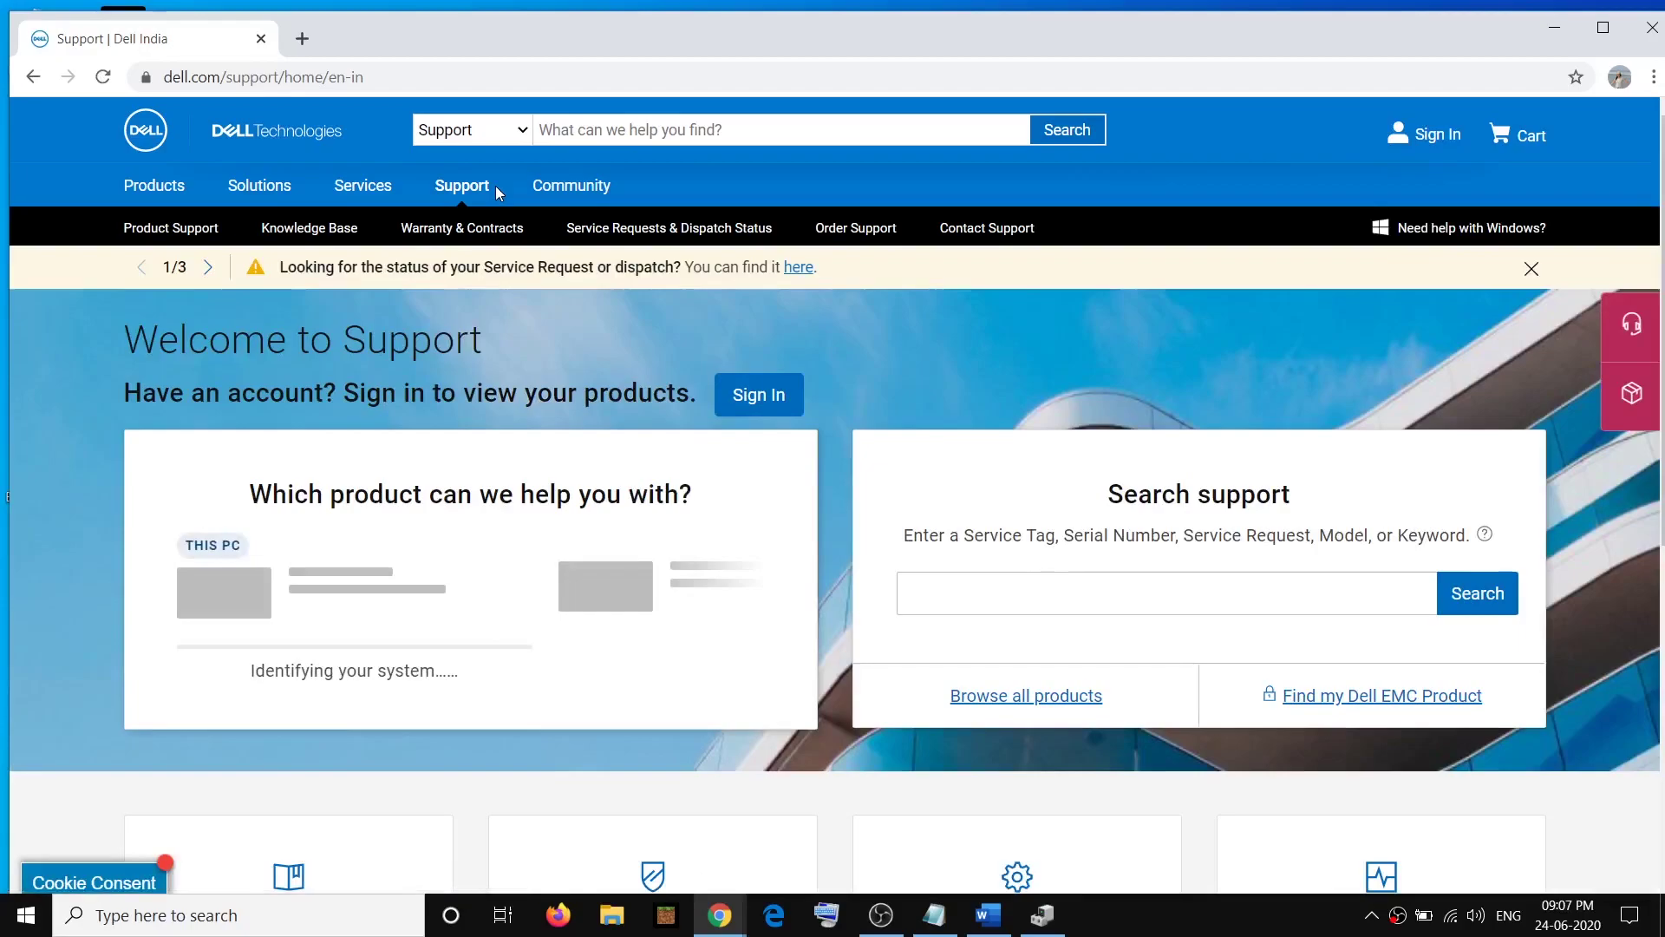
click(1282, 586)
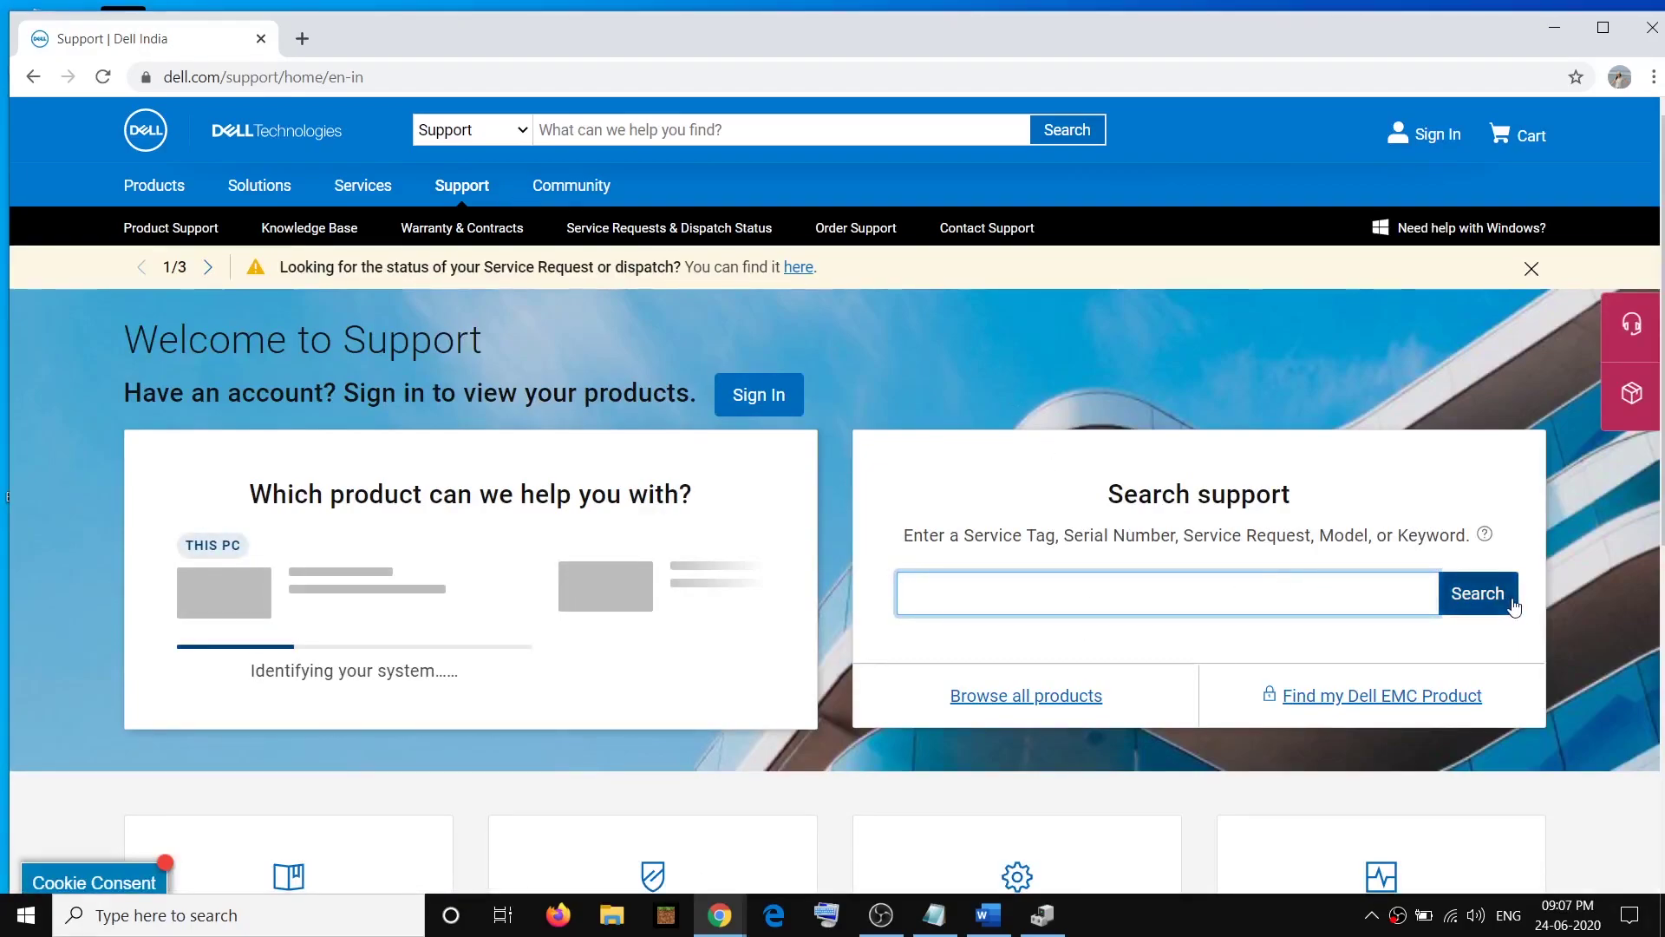
click(1051, 694)
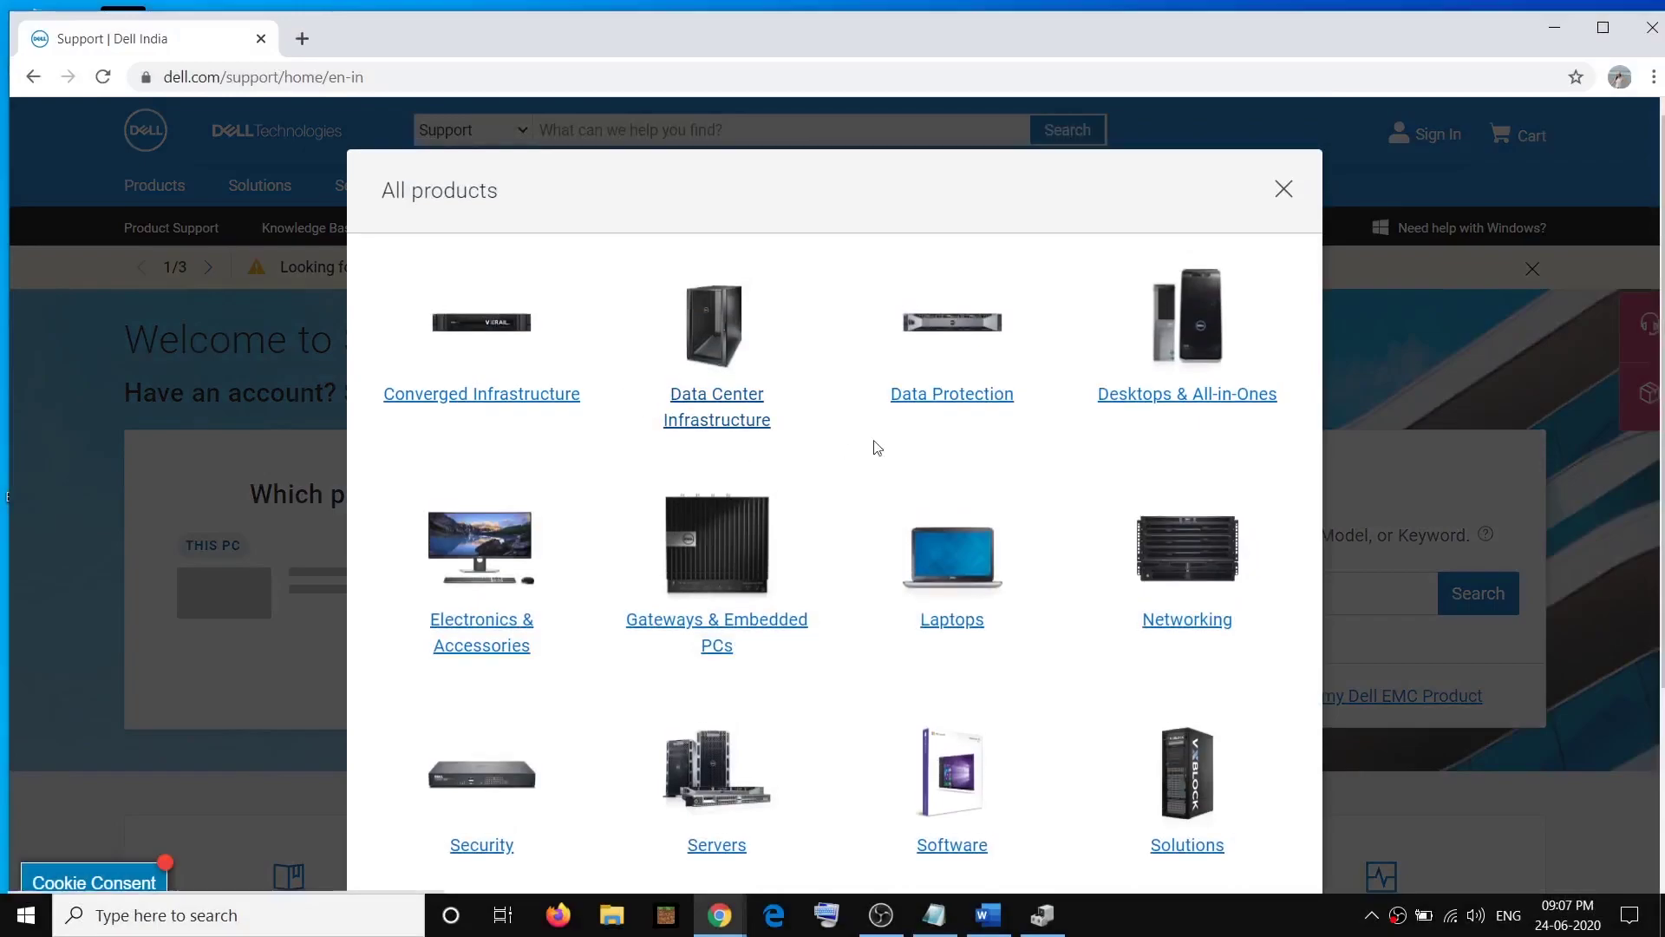
click(950, 546)
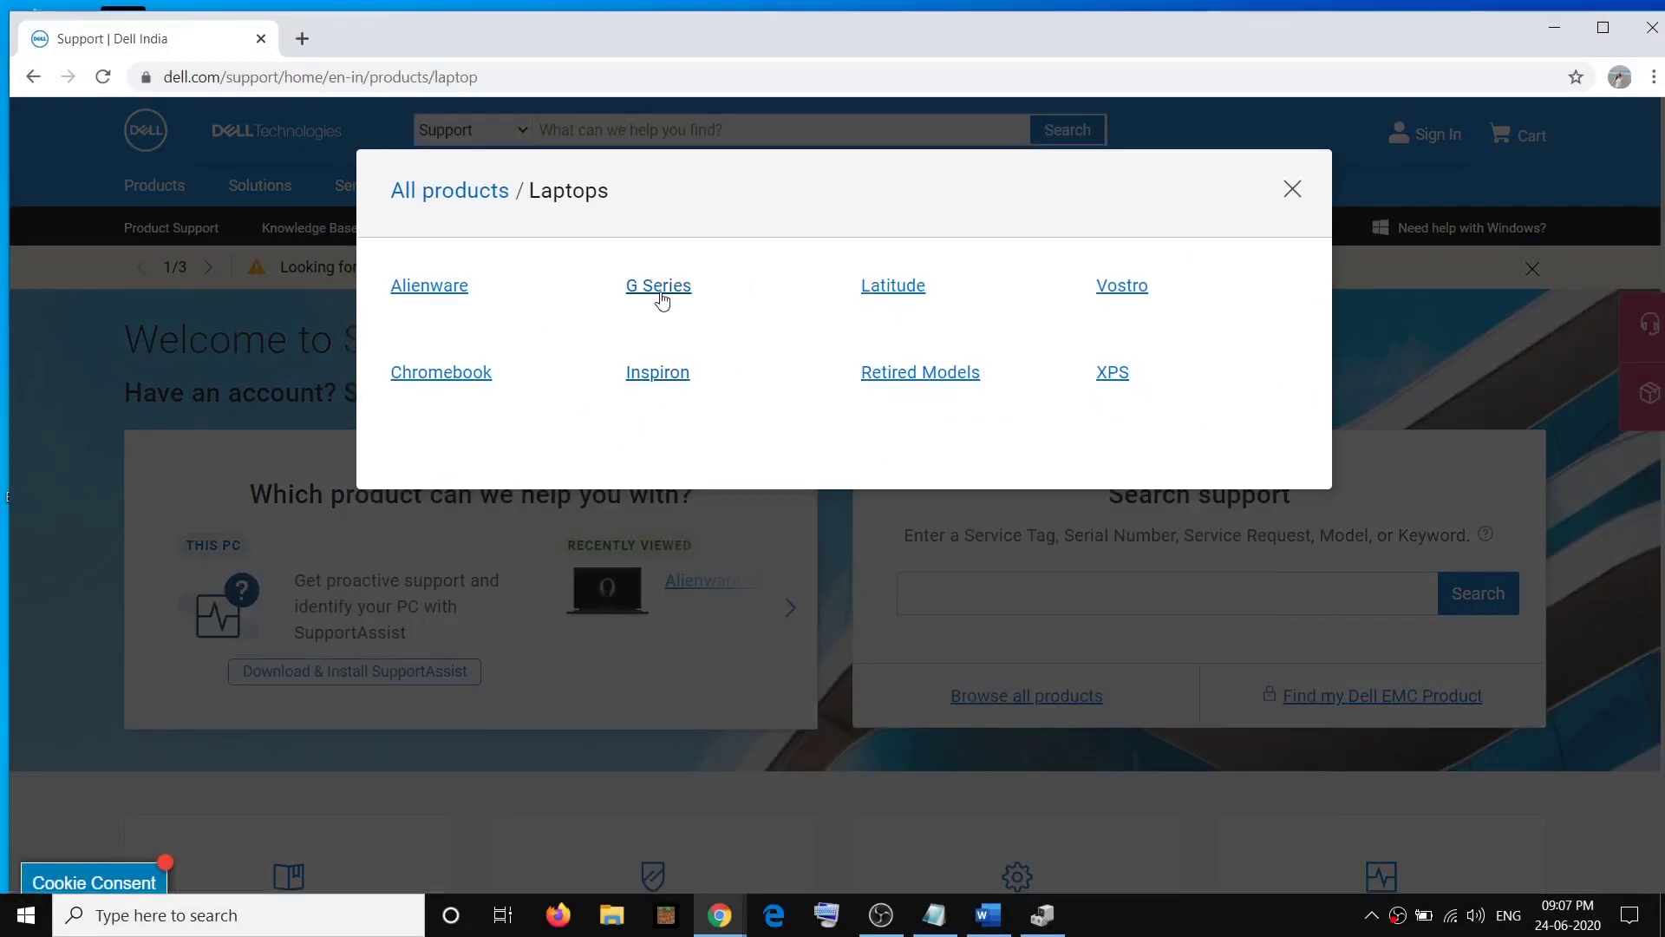
Navigate Inspiron > 7000 Series > Inspiron 15 Gaming 7577 and open its driver downloads
click(642, 375)
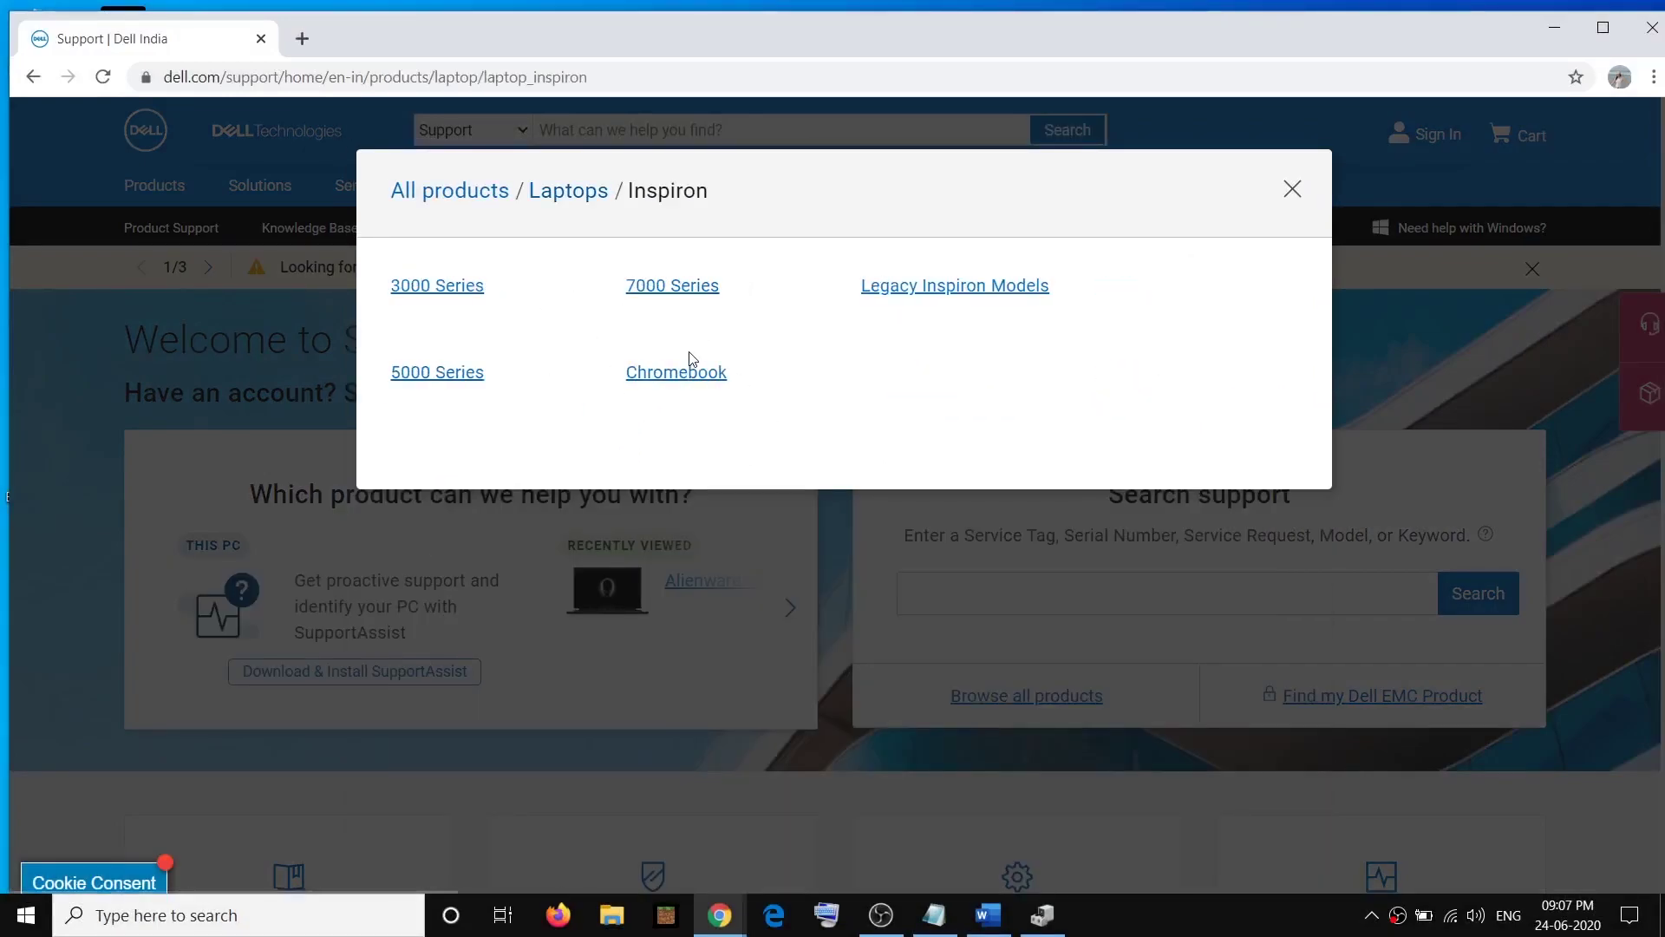
click(668, 292)
click(698, 392)
scroll(758, 472, down, 2)
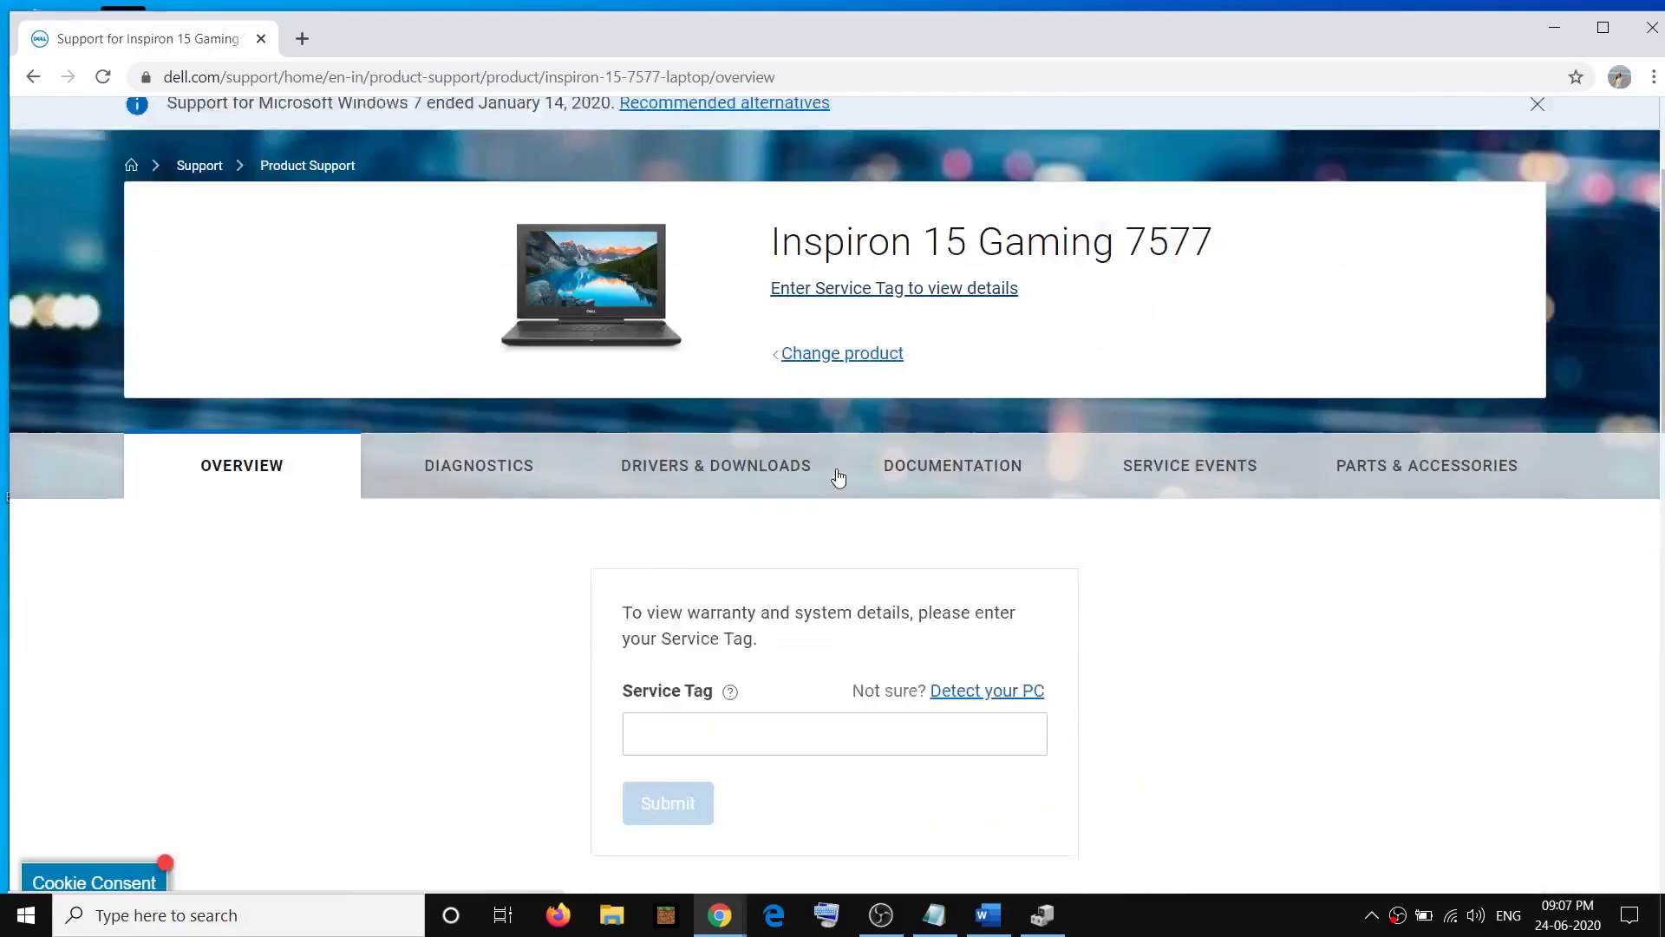
scroll(838, 476, down, 2)
click(737, 310)
Filter the drivers to the Network category, review the list, and minimize Chrome
scroll(806, 420, down, 6)
click(321, 373)
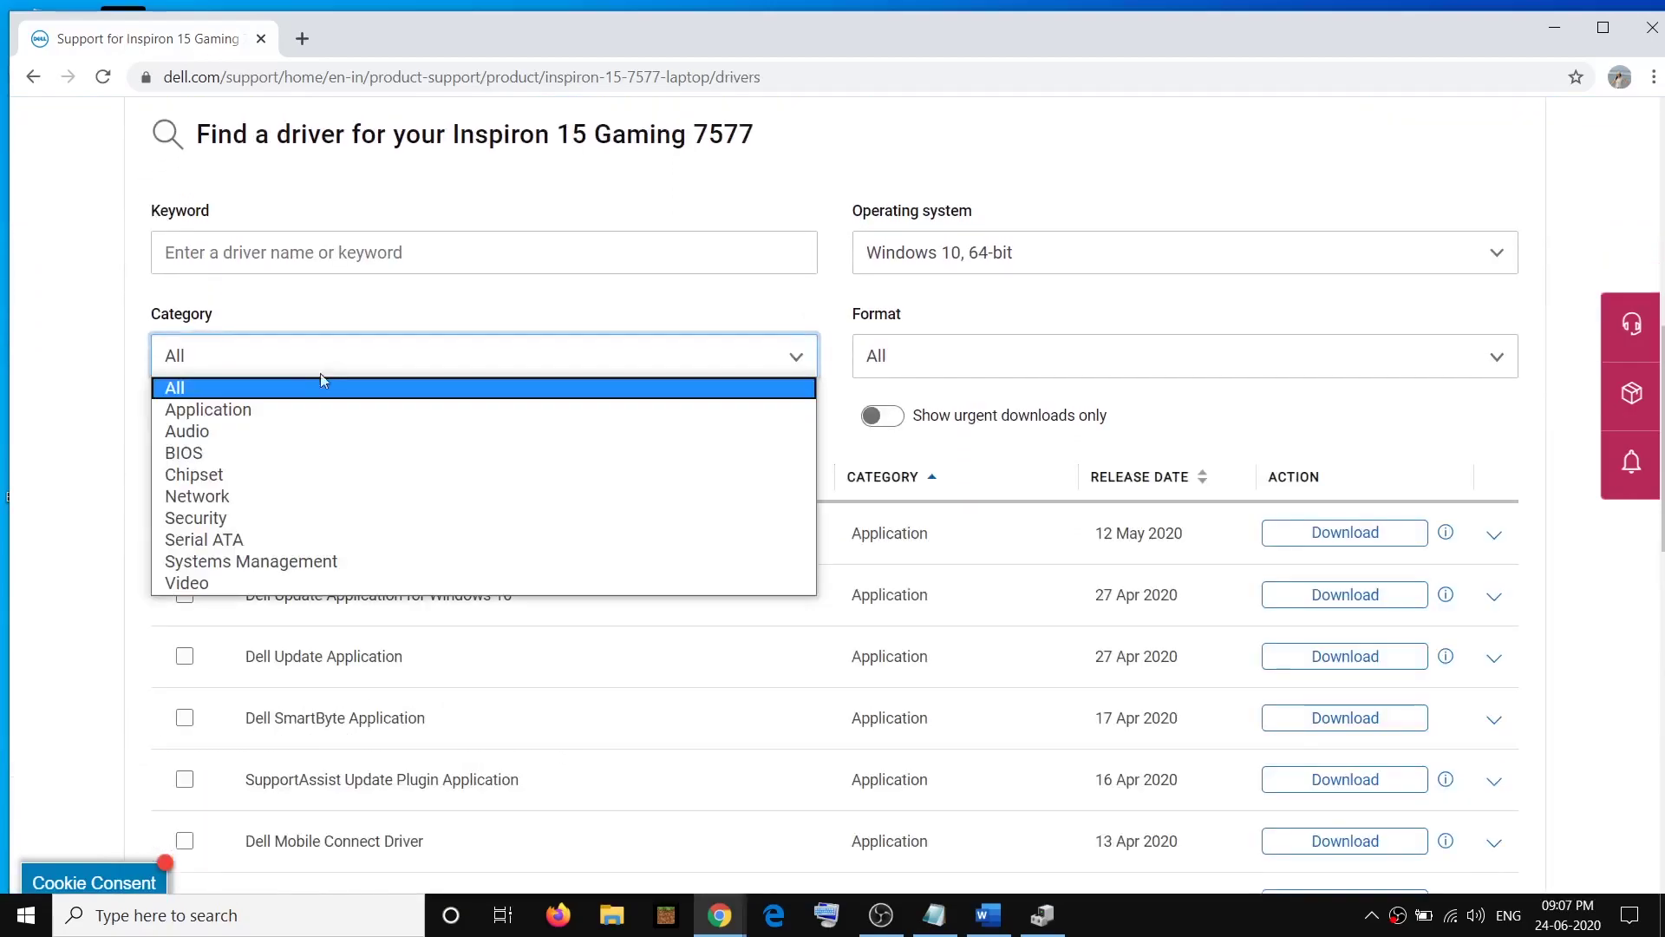
click(230, 499)
scroll(443, 438, down, 3)
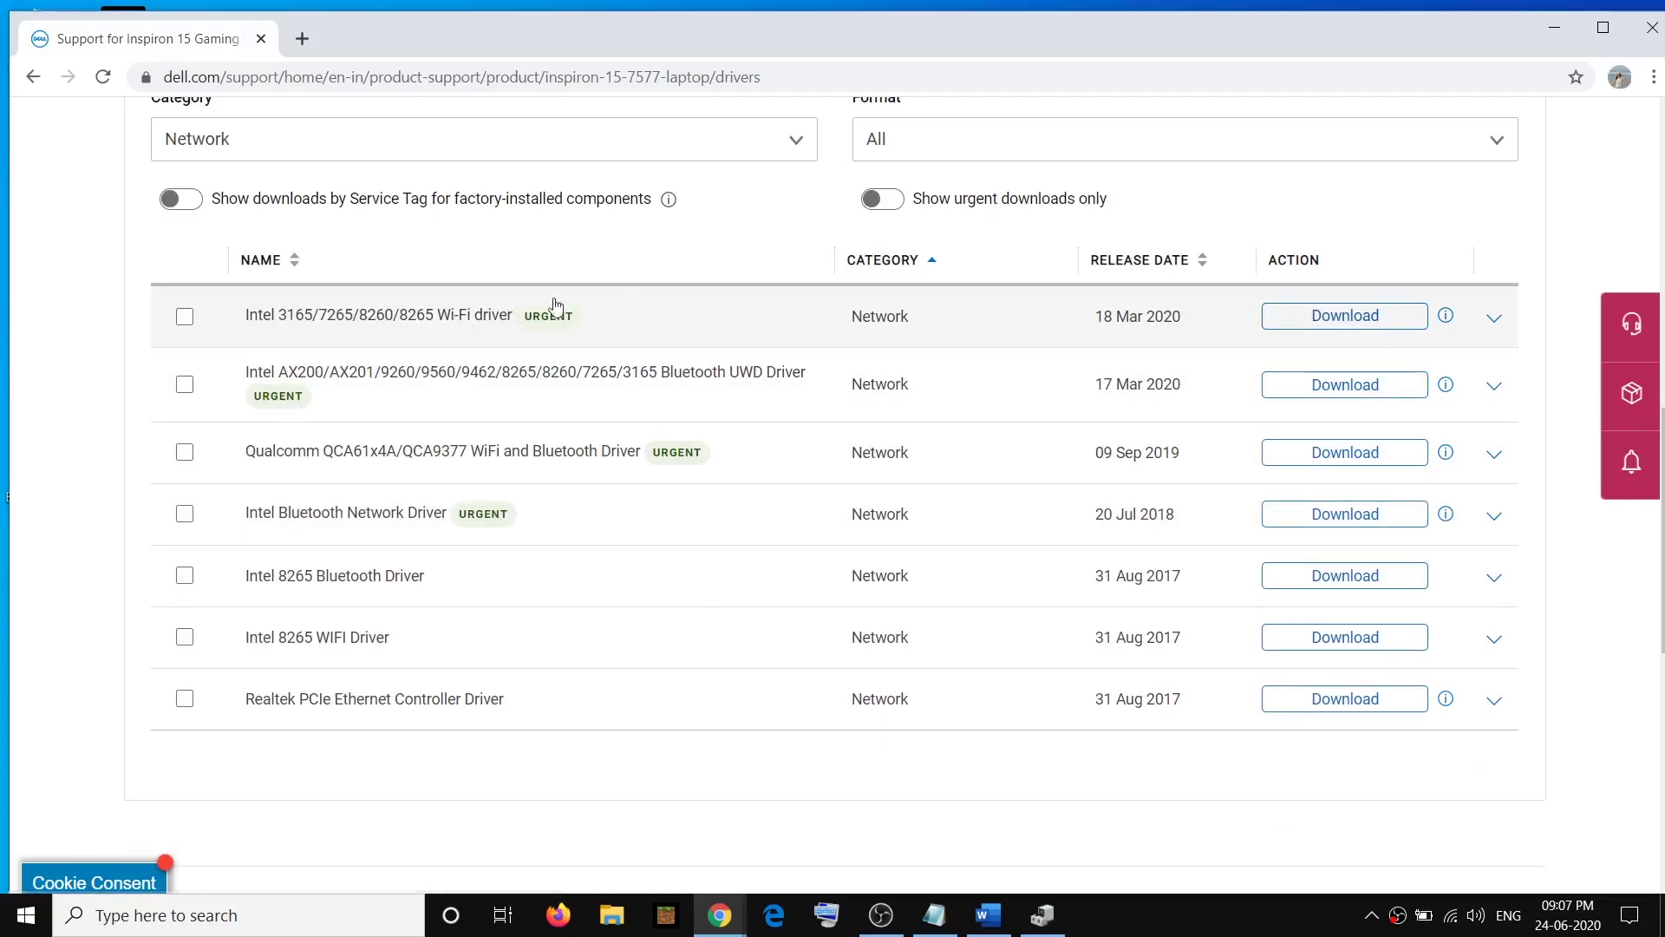
scroll(533, 508, up, 5)
scroll(789, 546, up, 3)
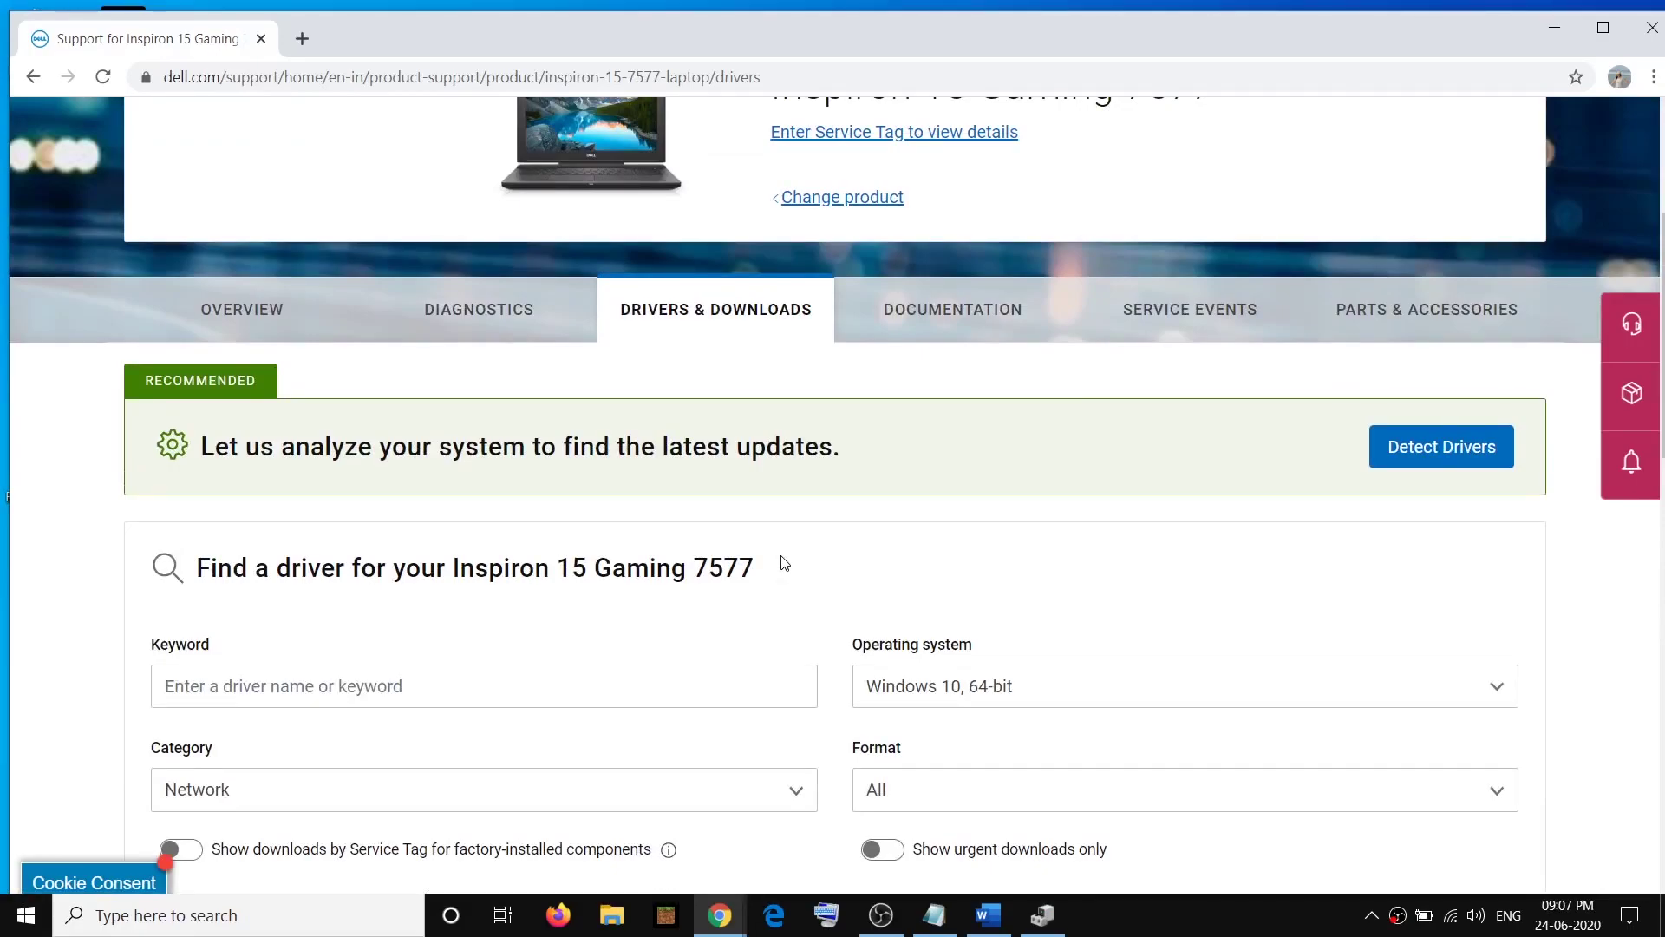
scroll(785, 563, up, 2)
scroll(781, 564, down, 6)
scroll(664, 537, down, 1)
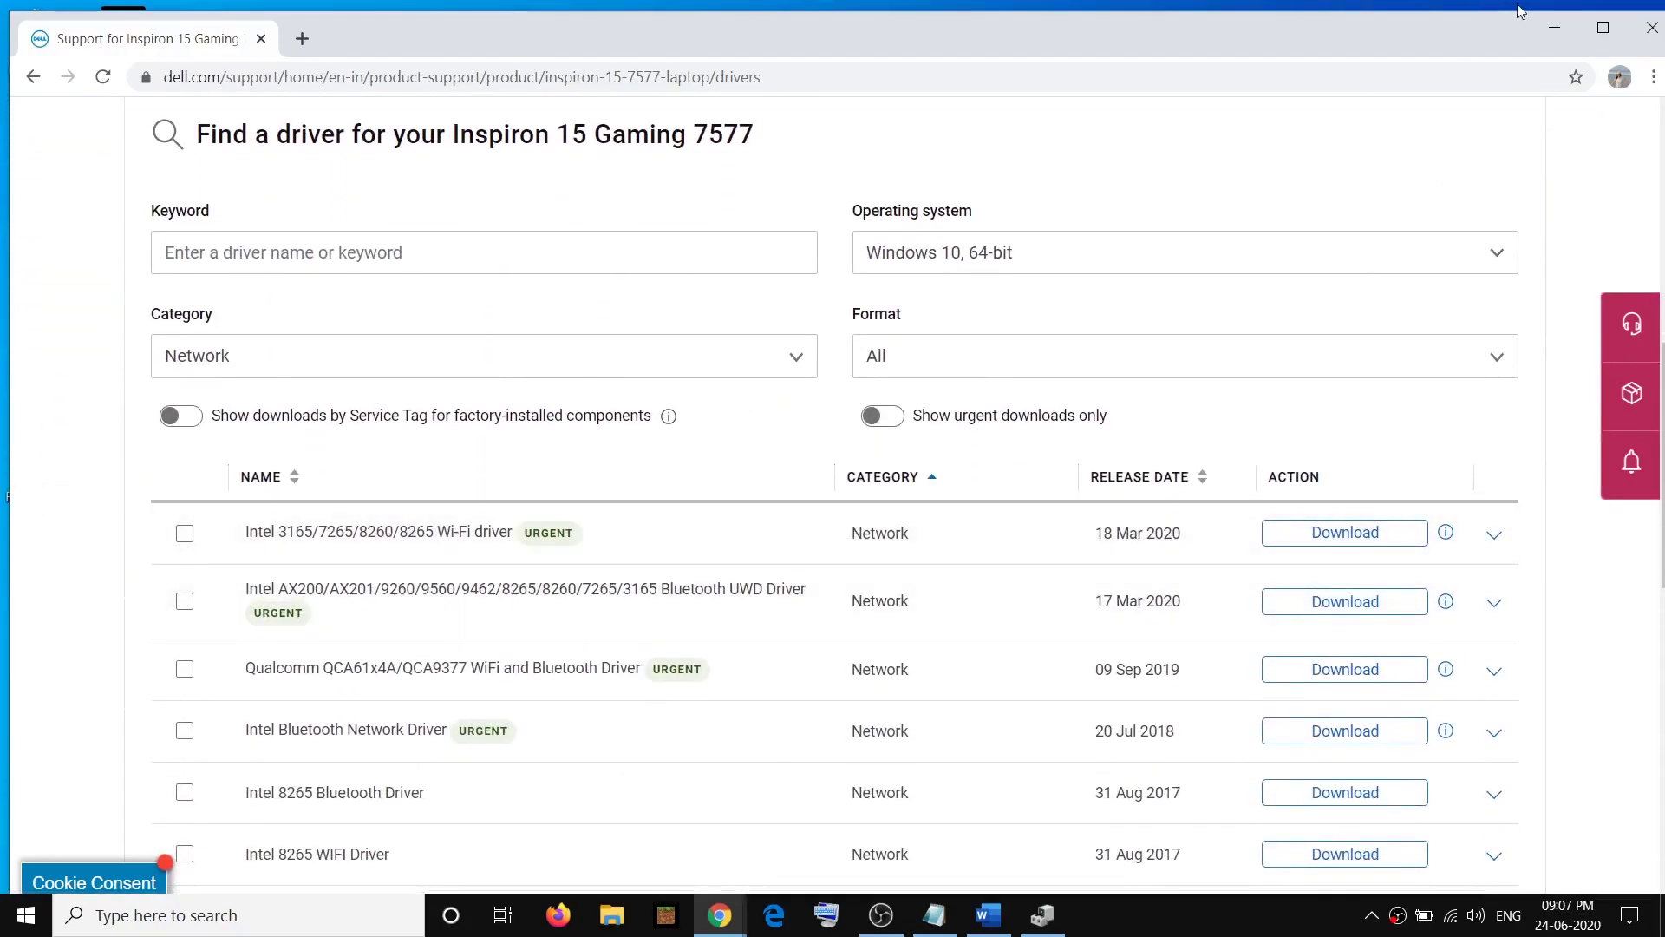
click(1550, 30)
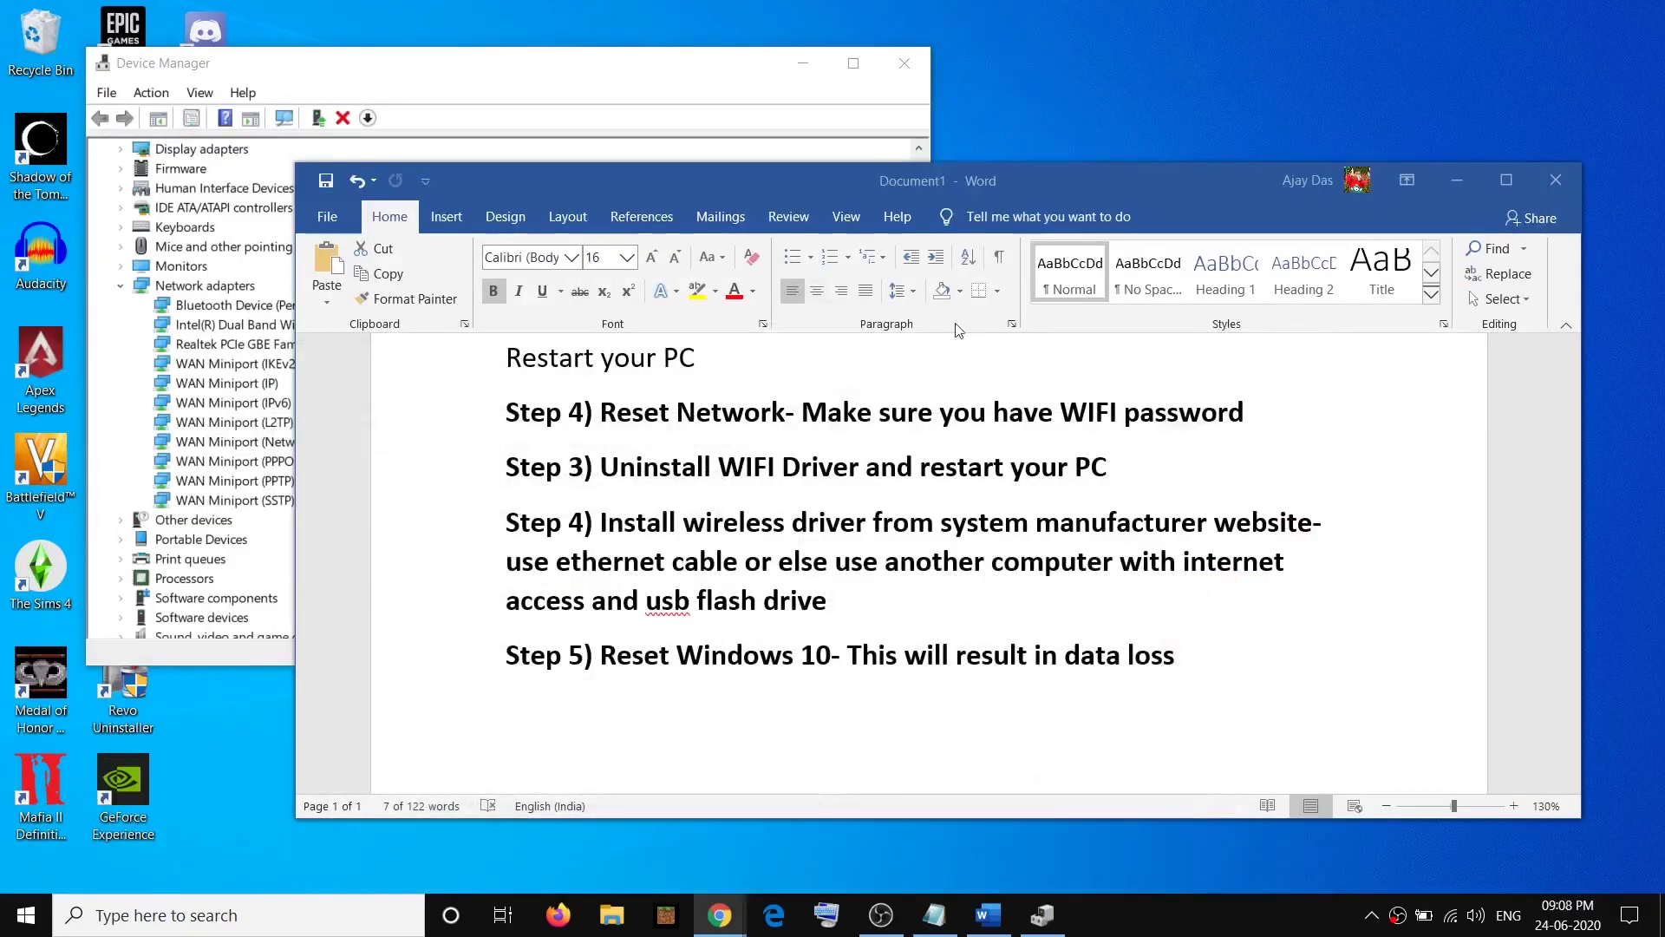
click(849, 566)
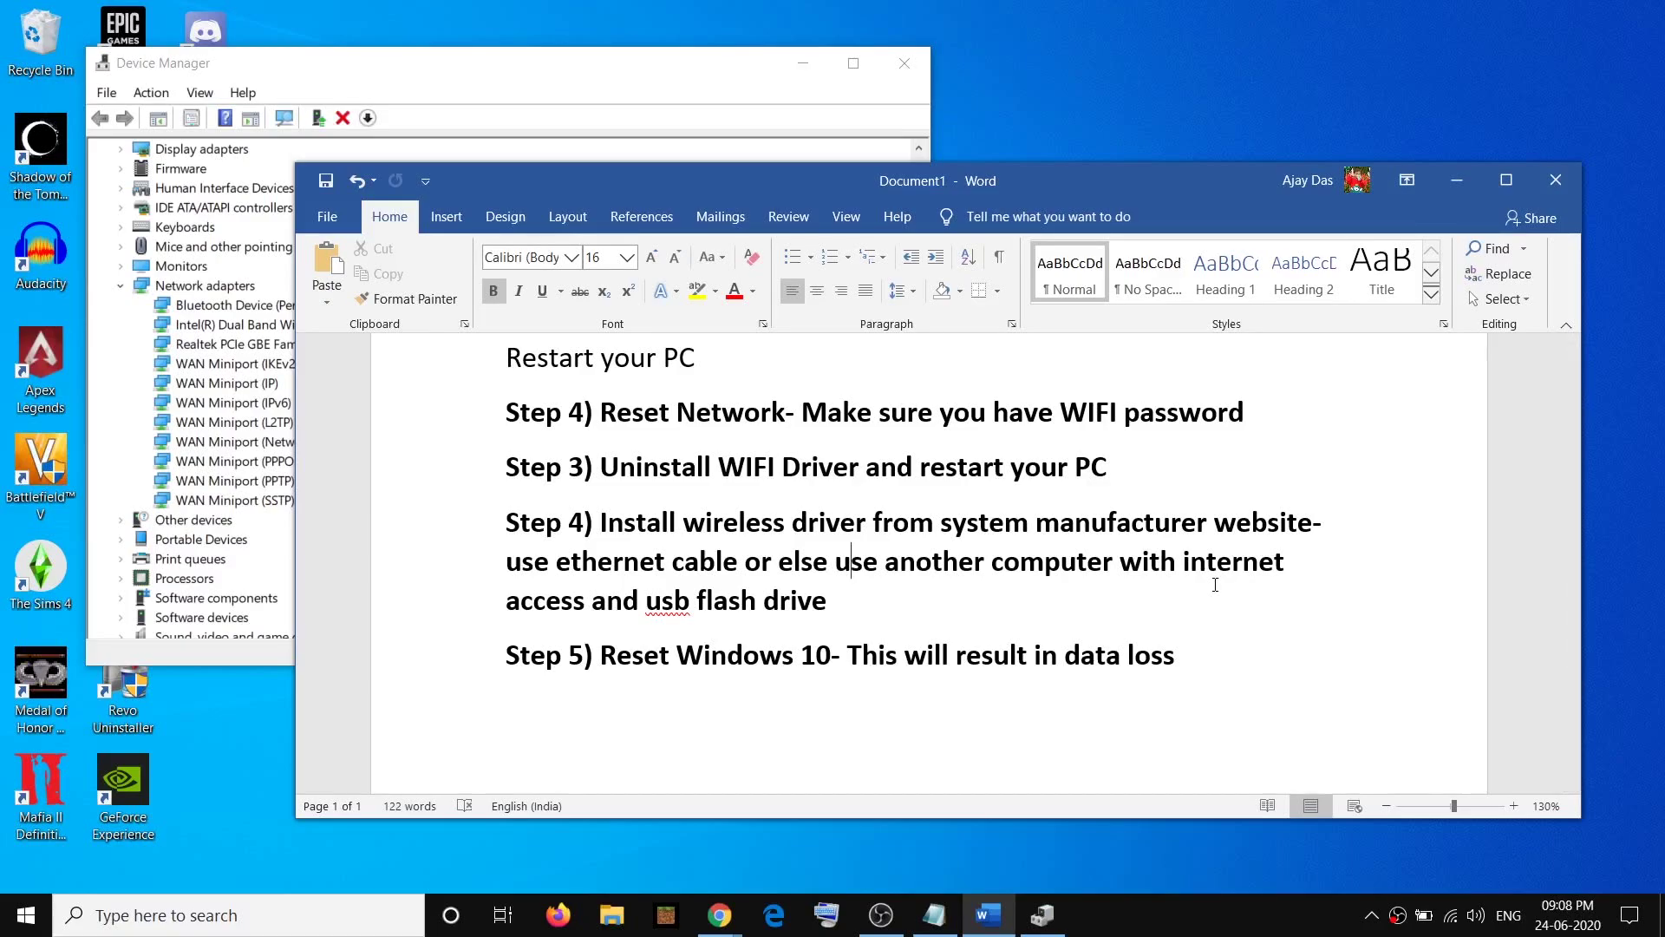
drag(510, 569, 744, 572)
click(765, 576)
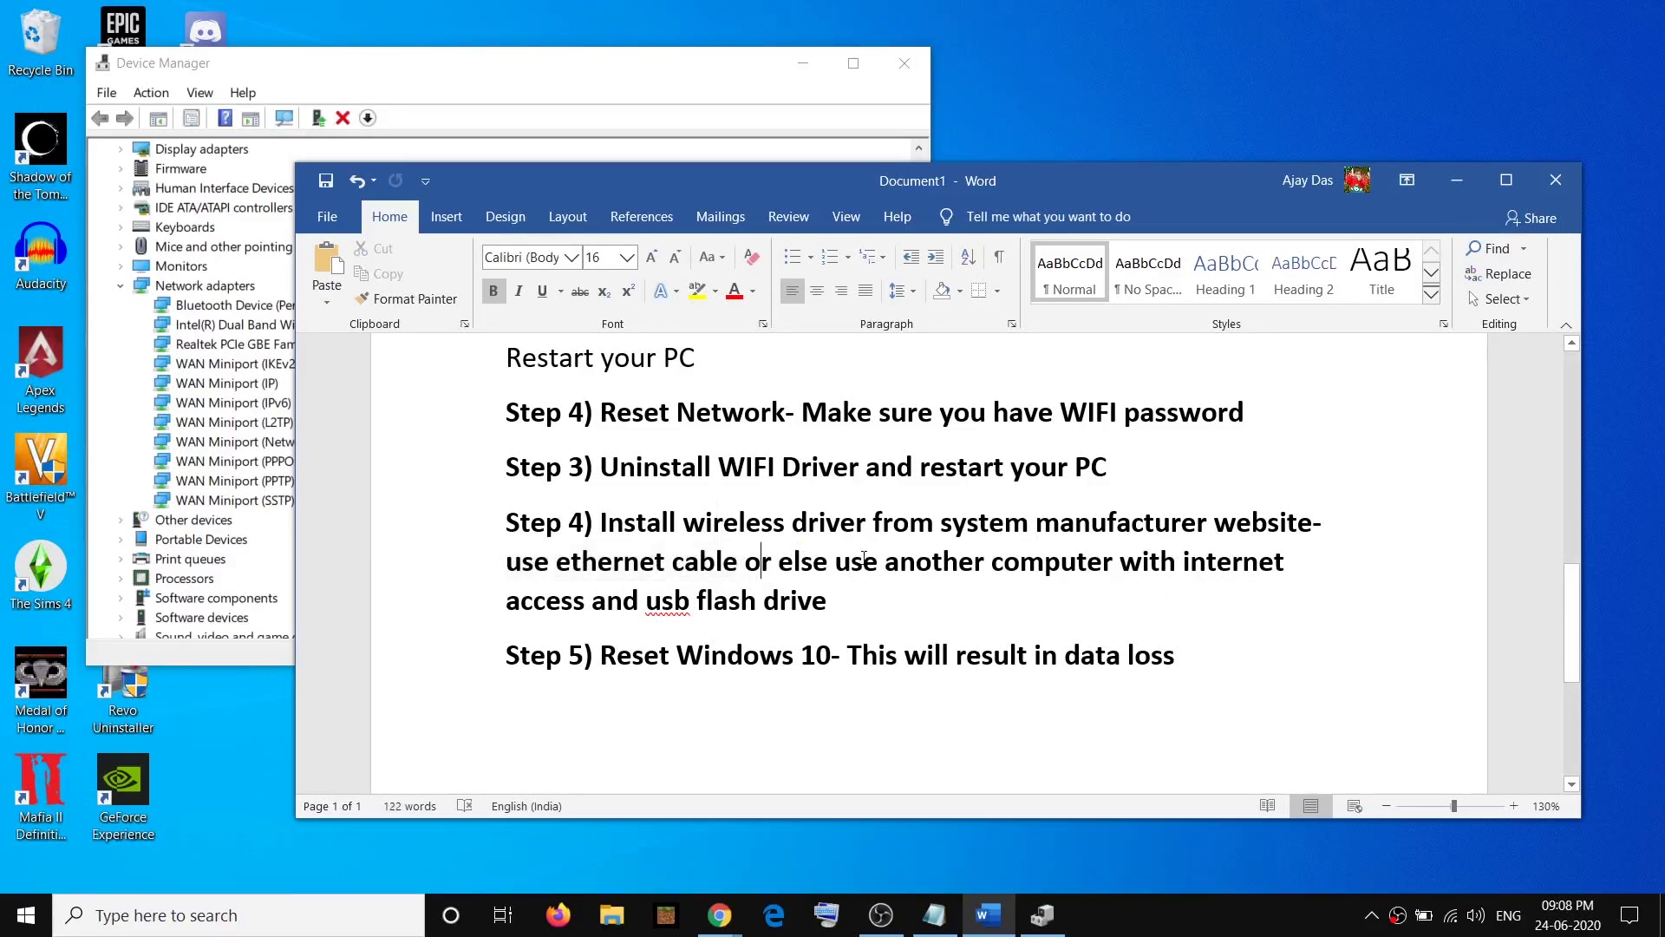
drag(735, 559, 508, 565)
click(951, 577)
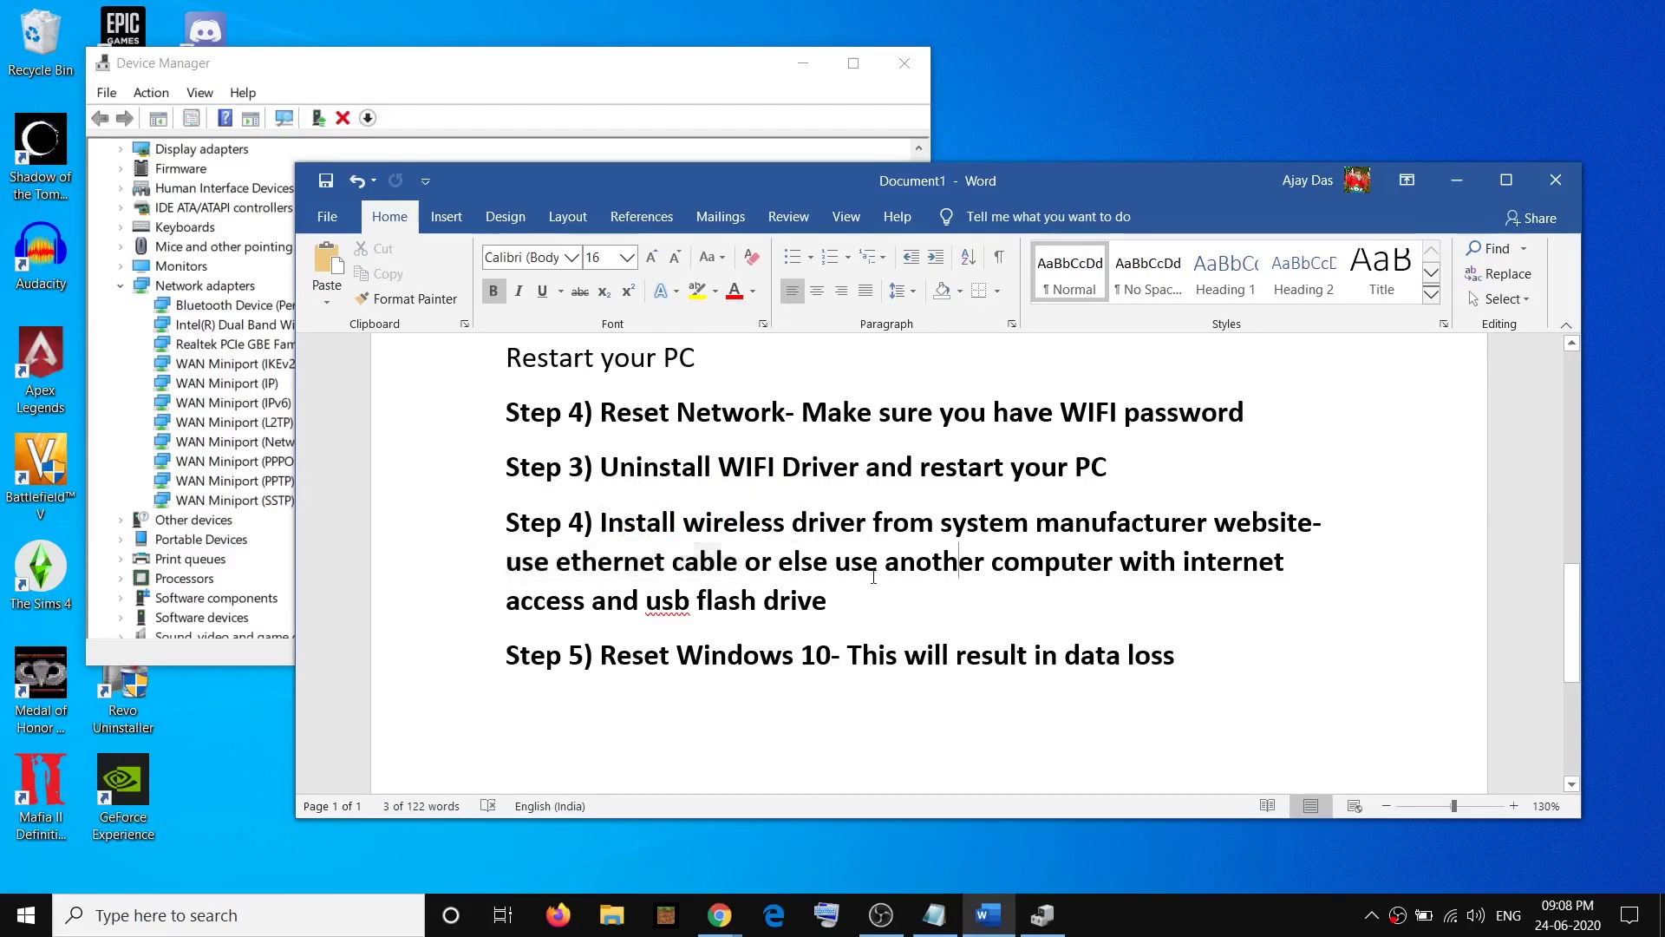
drag(508, 563, 725, 579)
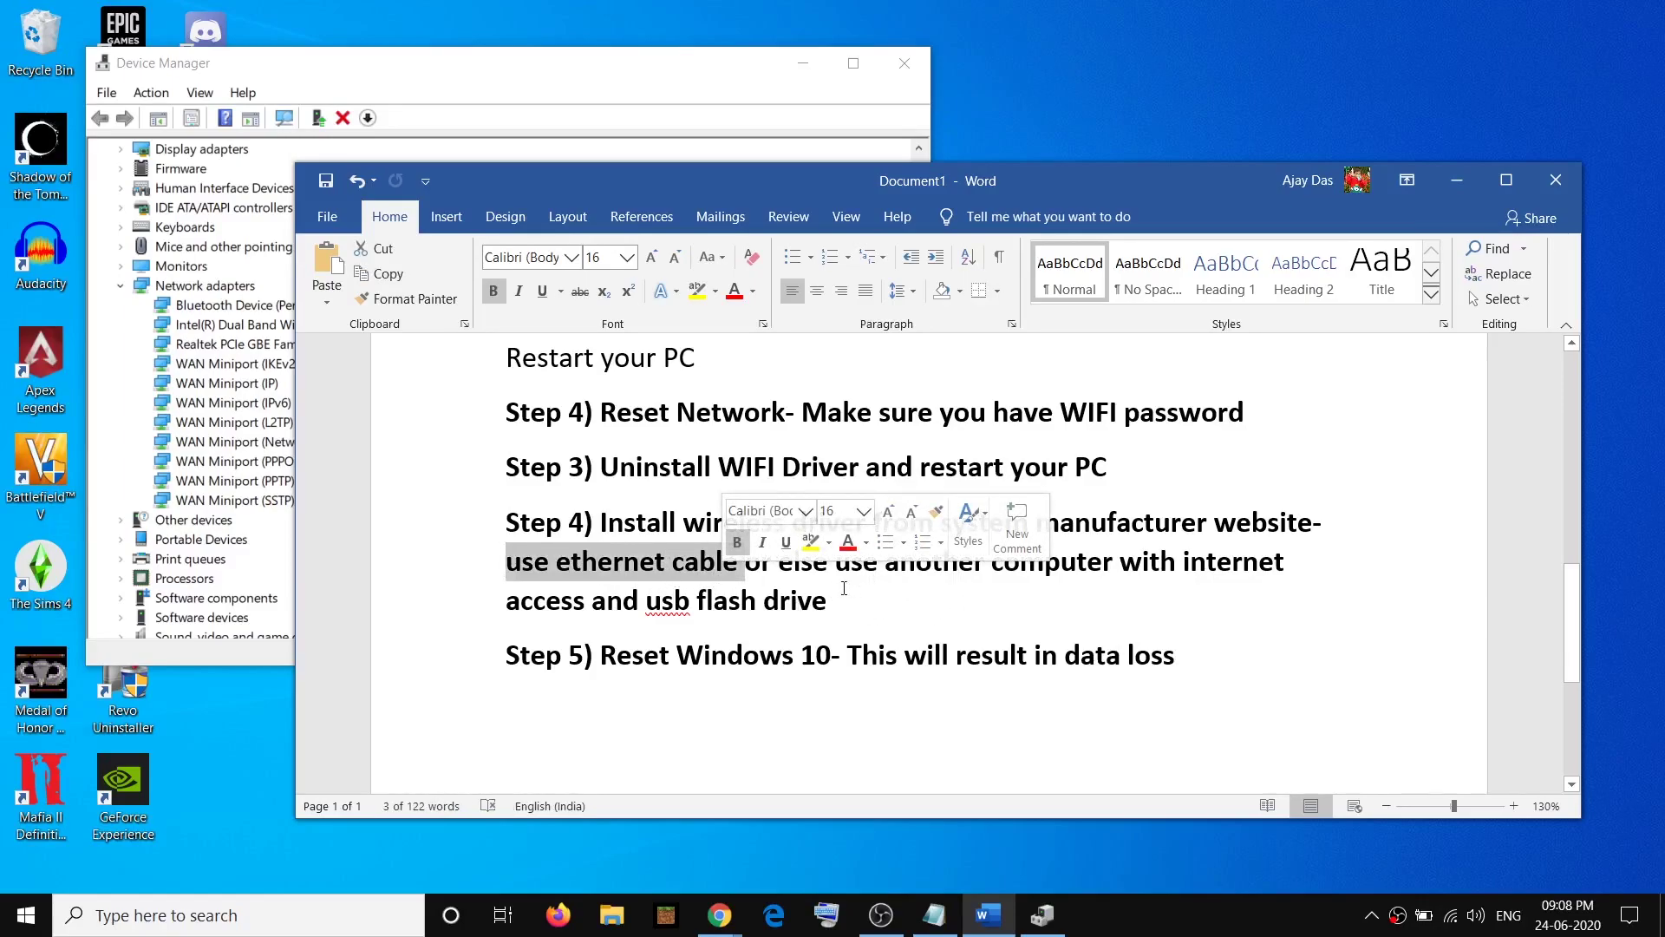
click(813, 566)
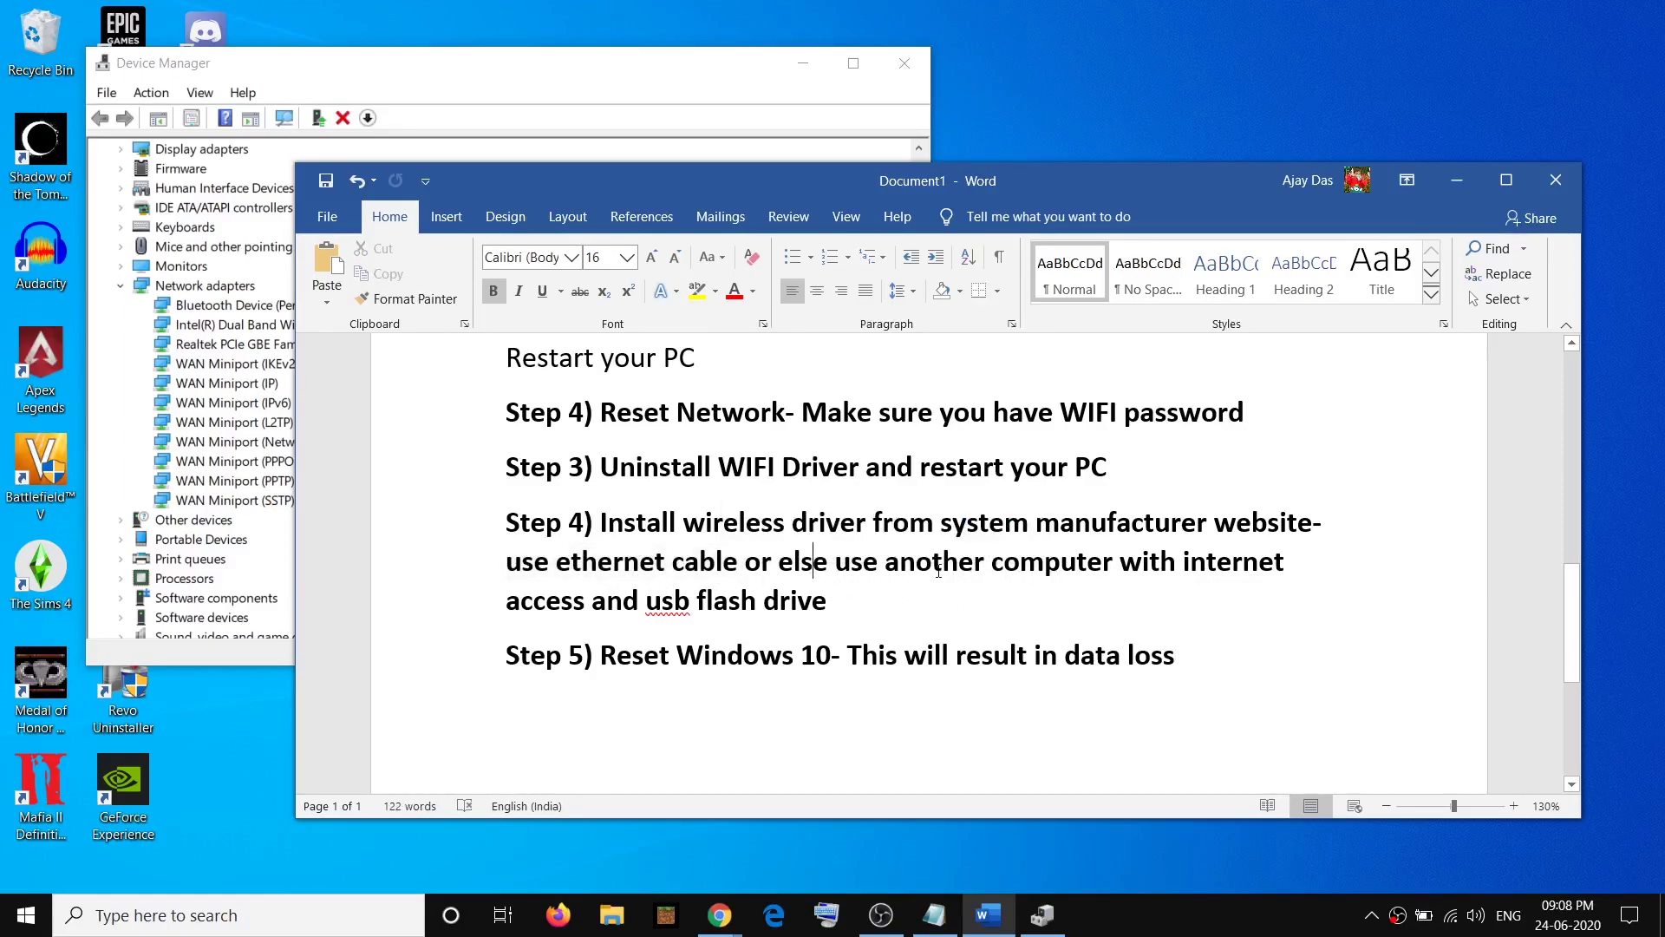
drag(887, 566, 1119, 574)
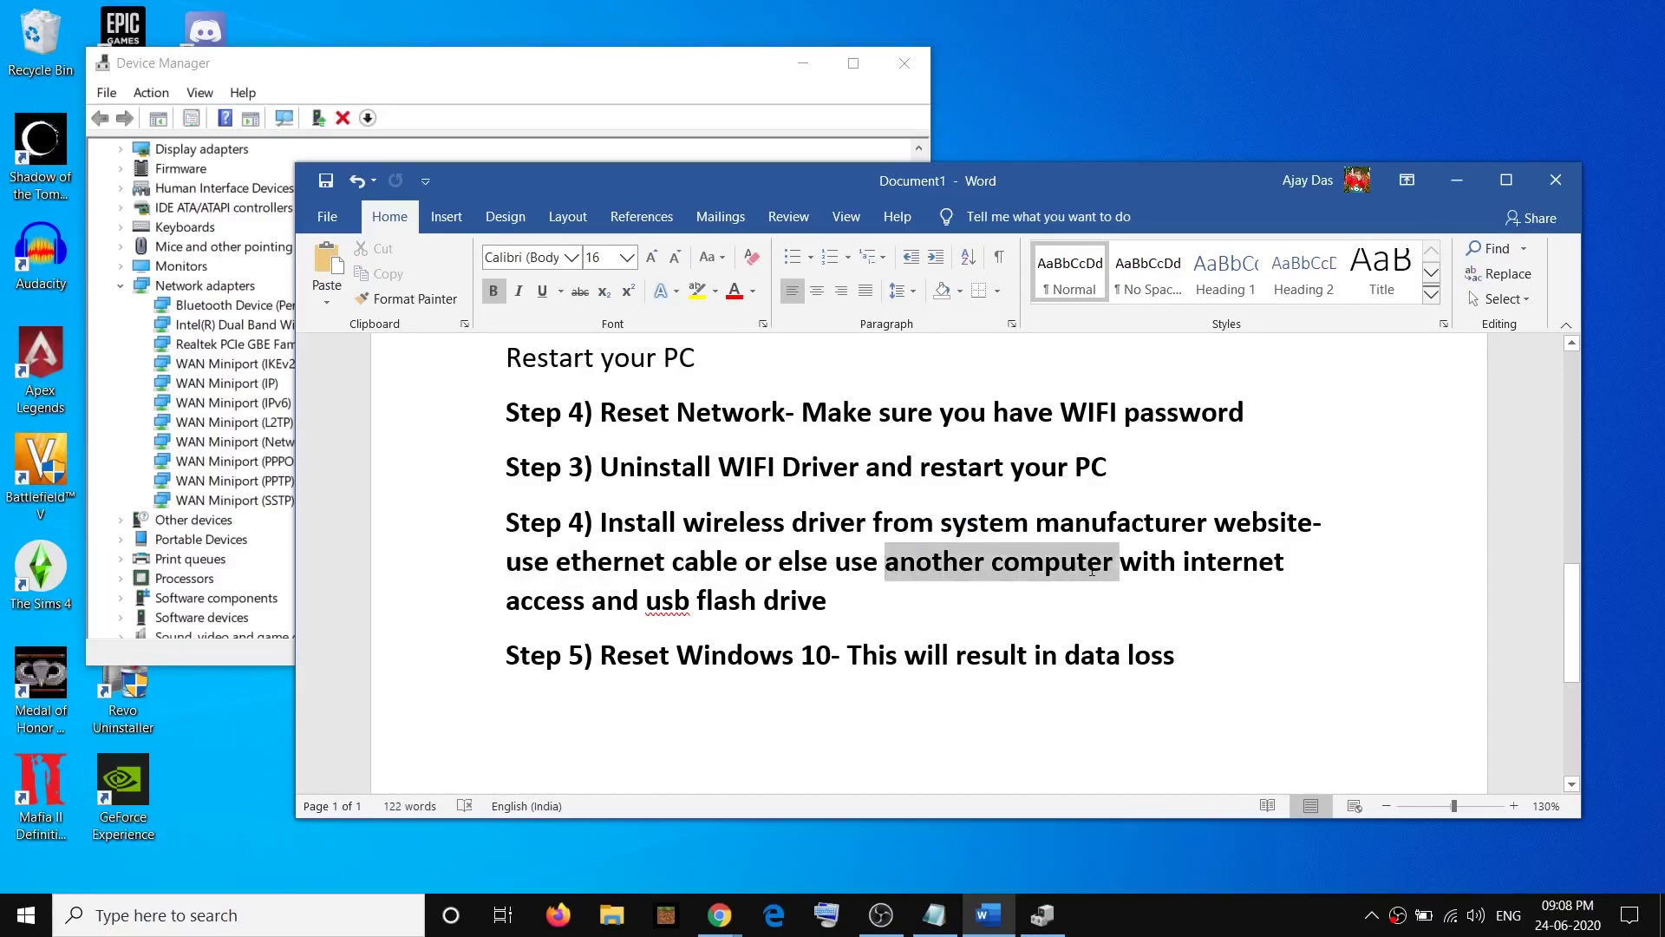
click(961, 585)
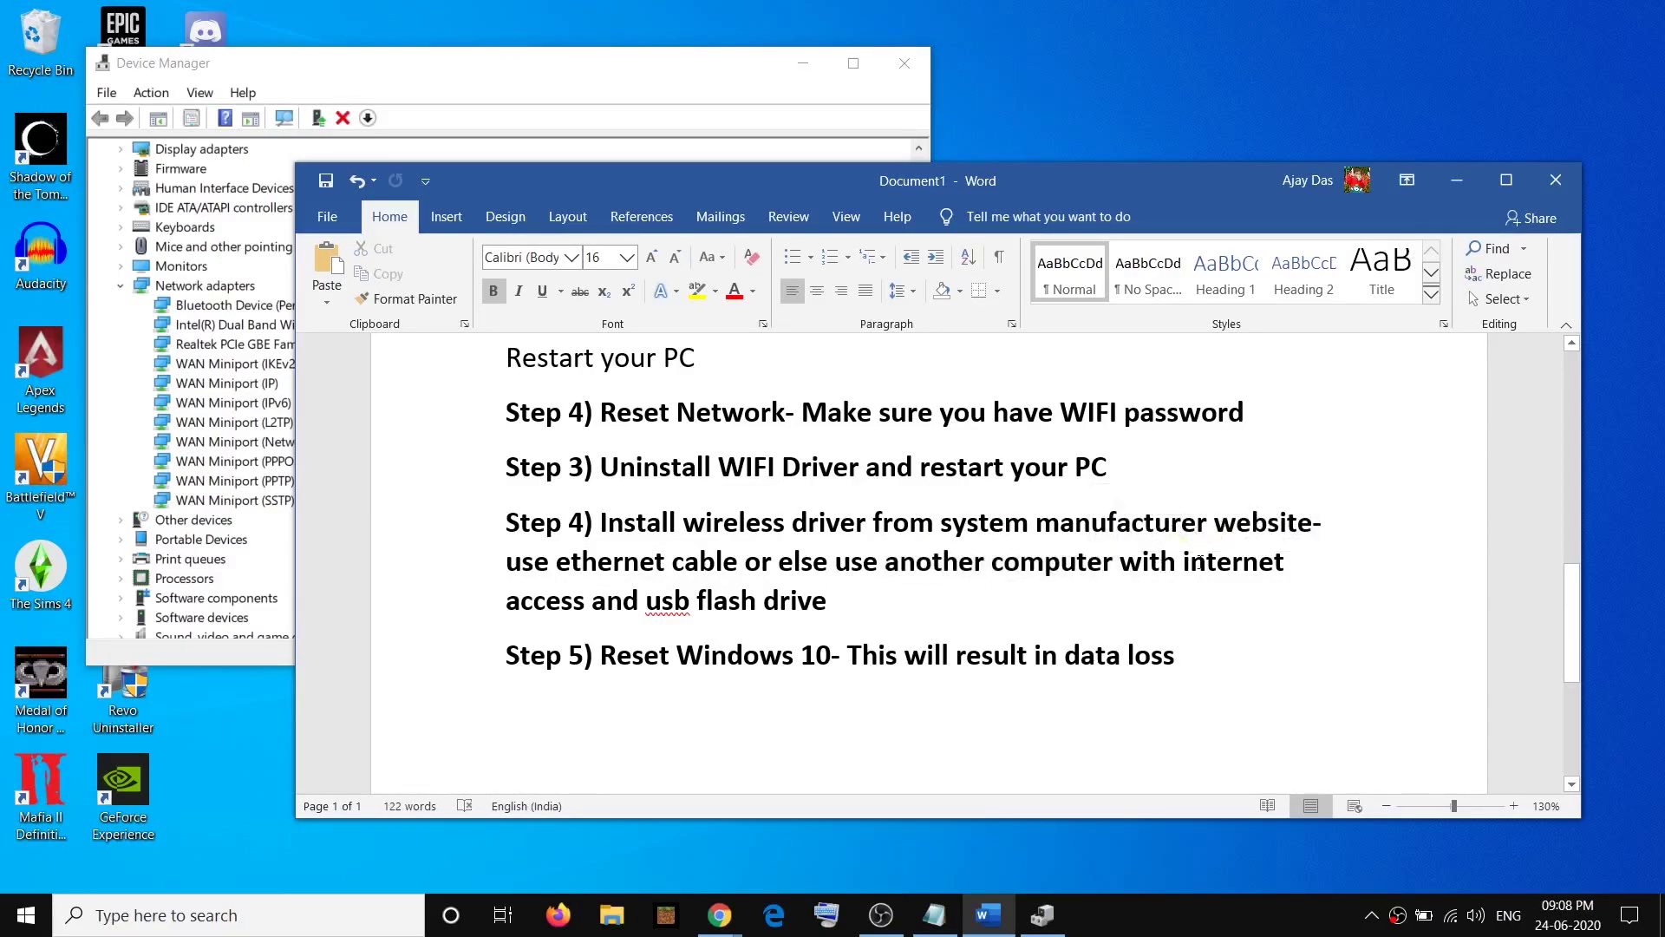
drag(799, 607, 653, 604)
click(1243, 561)
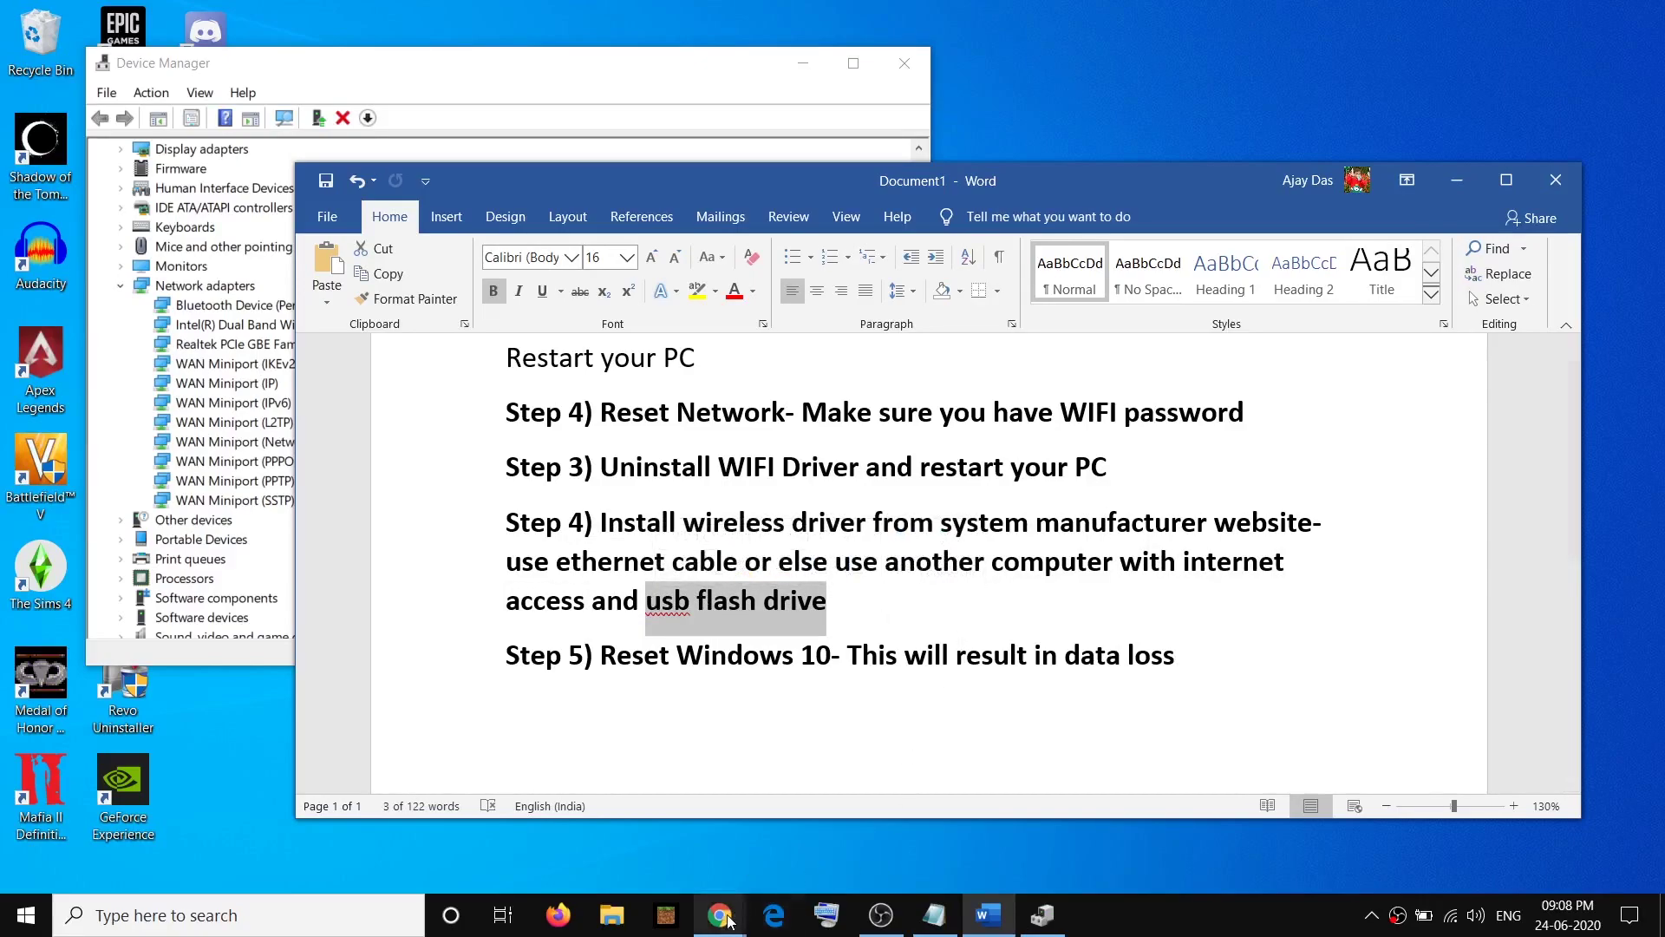
Restore the Dell drivers page, then open File Explorer's This PC and select ESD-USB (E:)
mouse_move(727, 919)
click(845, 820)
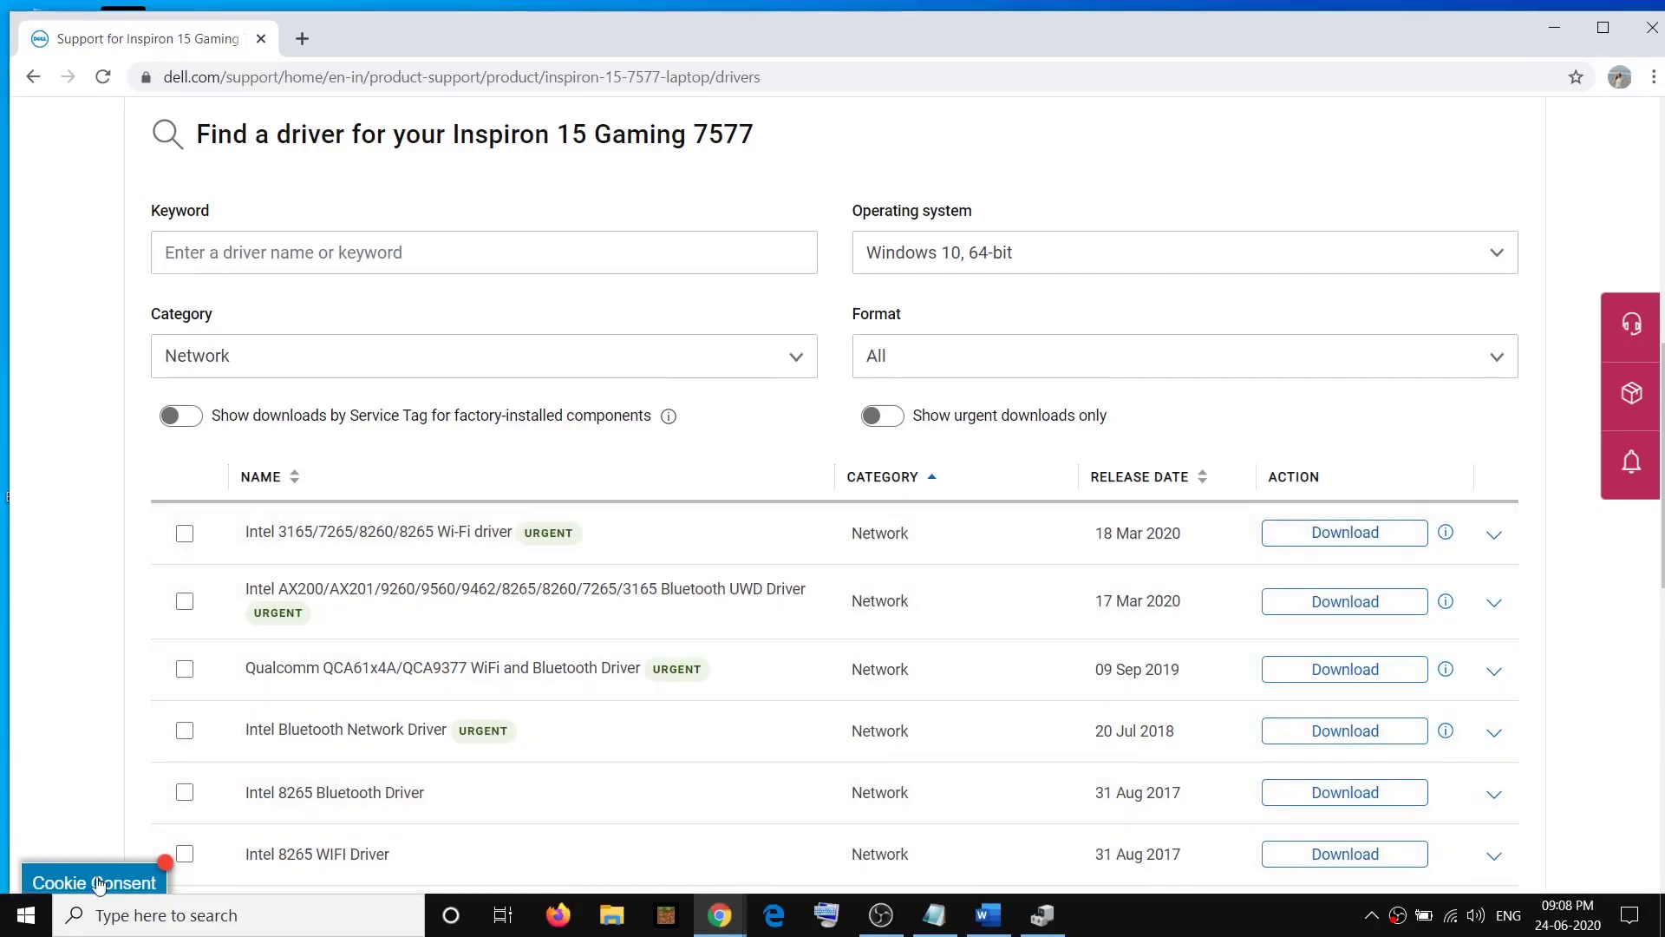
click(29, 921)
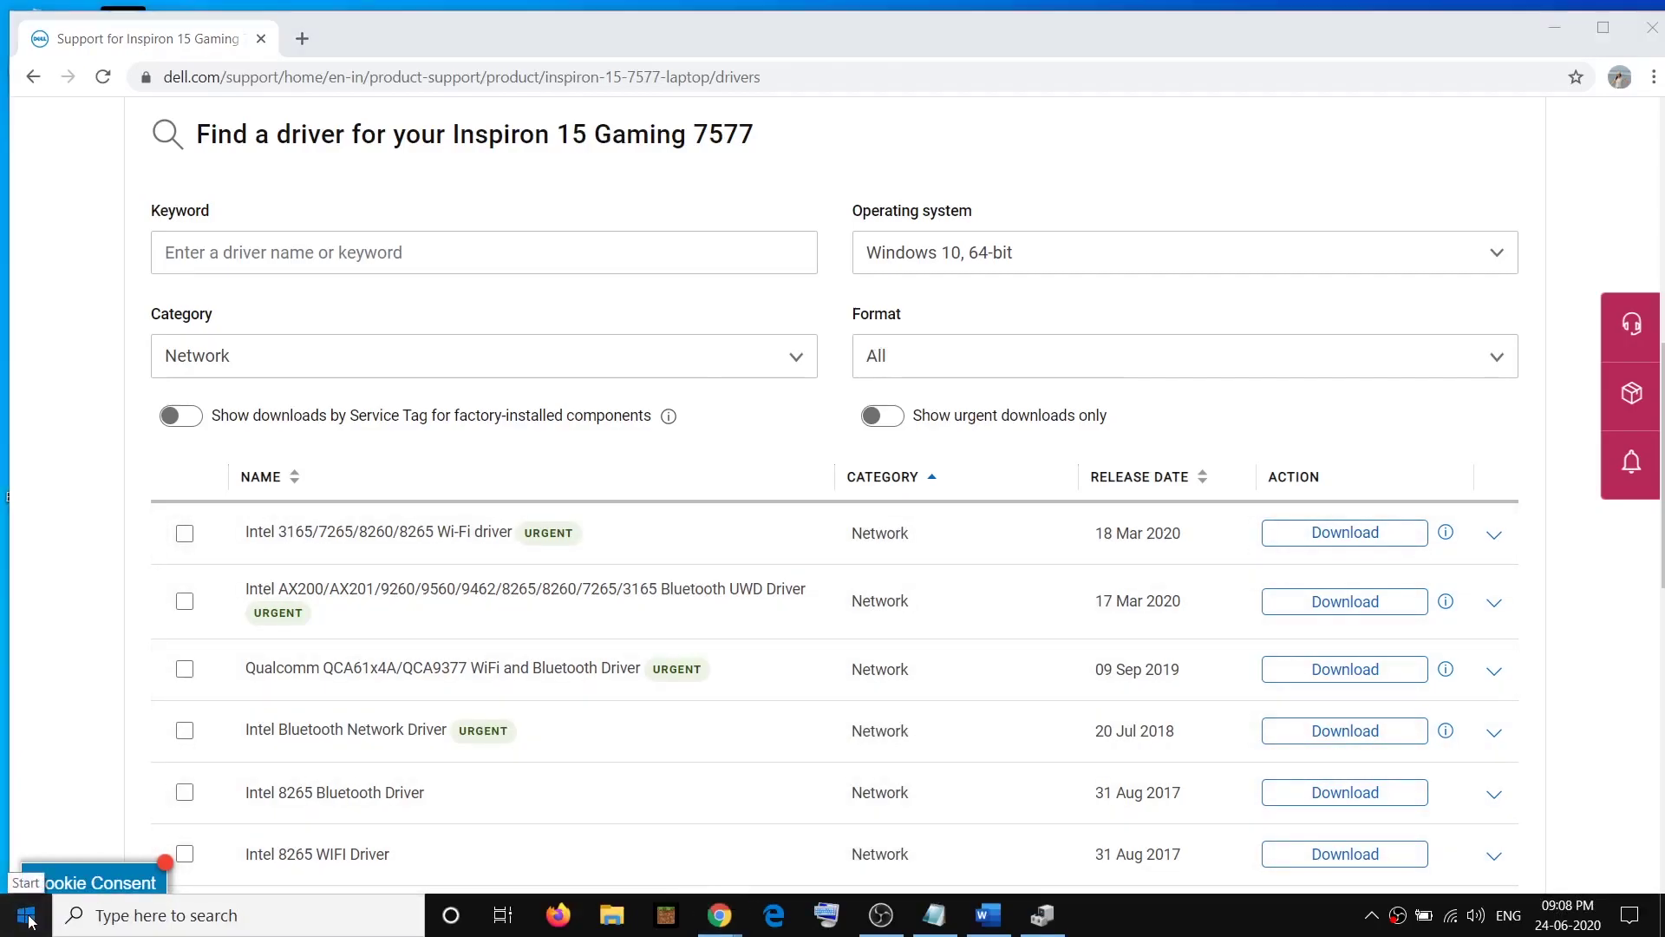
mouse_move(34, 818)
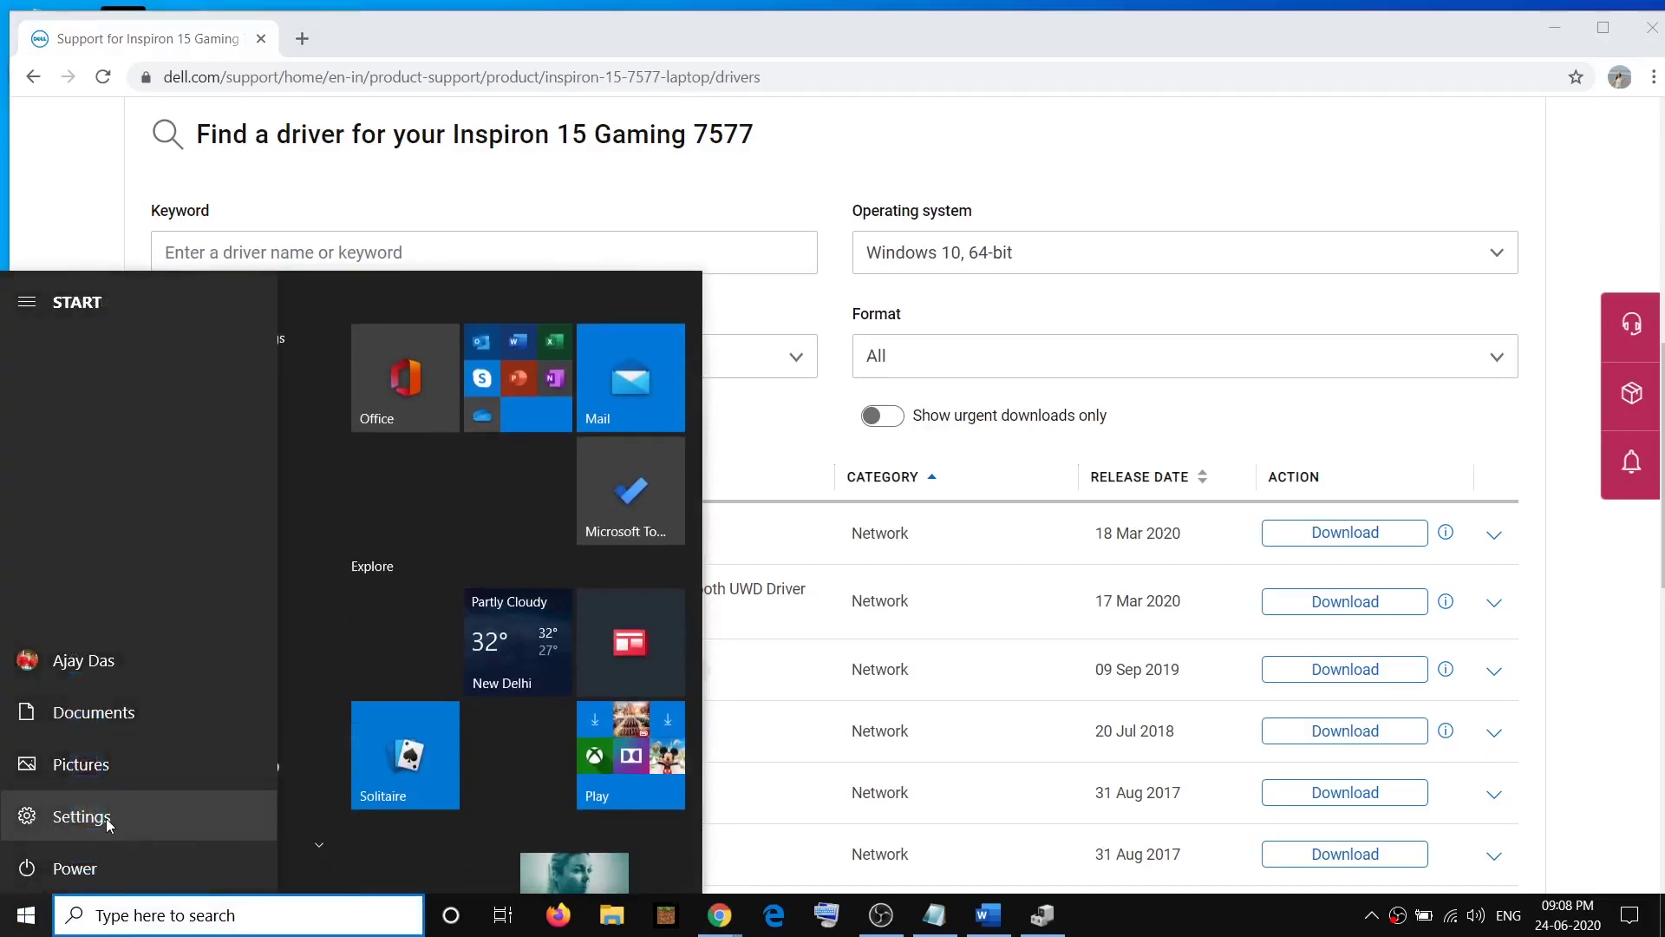
key(Escape)
click(612, 918)
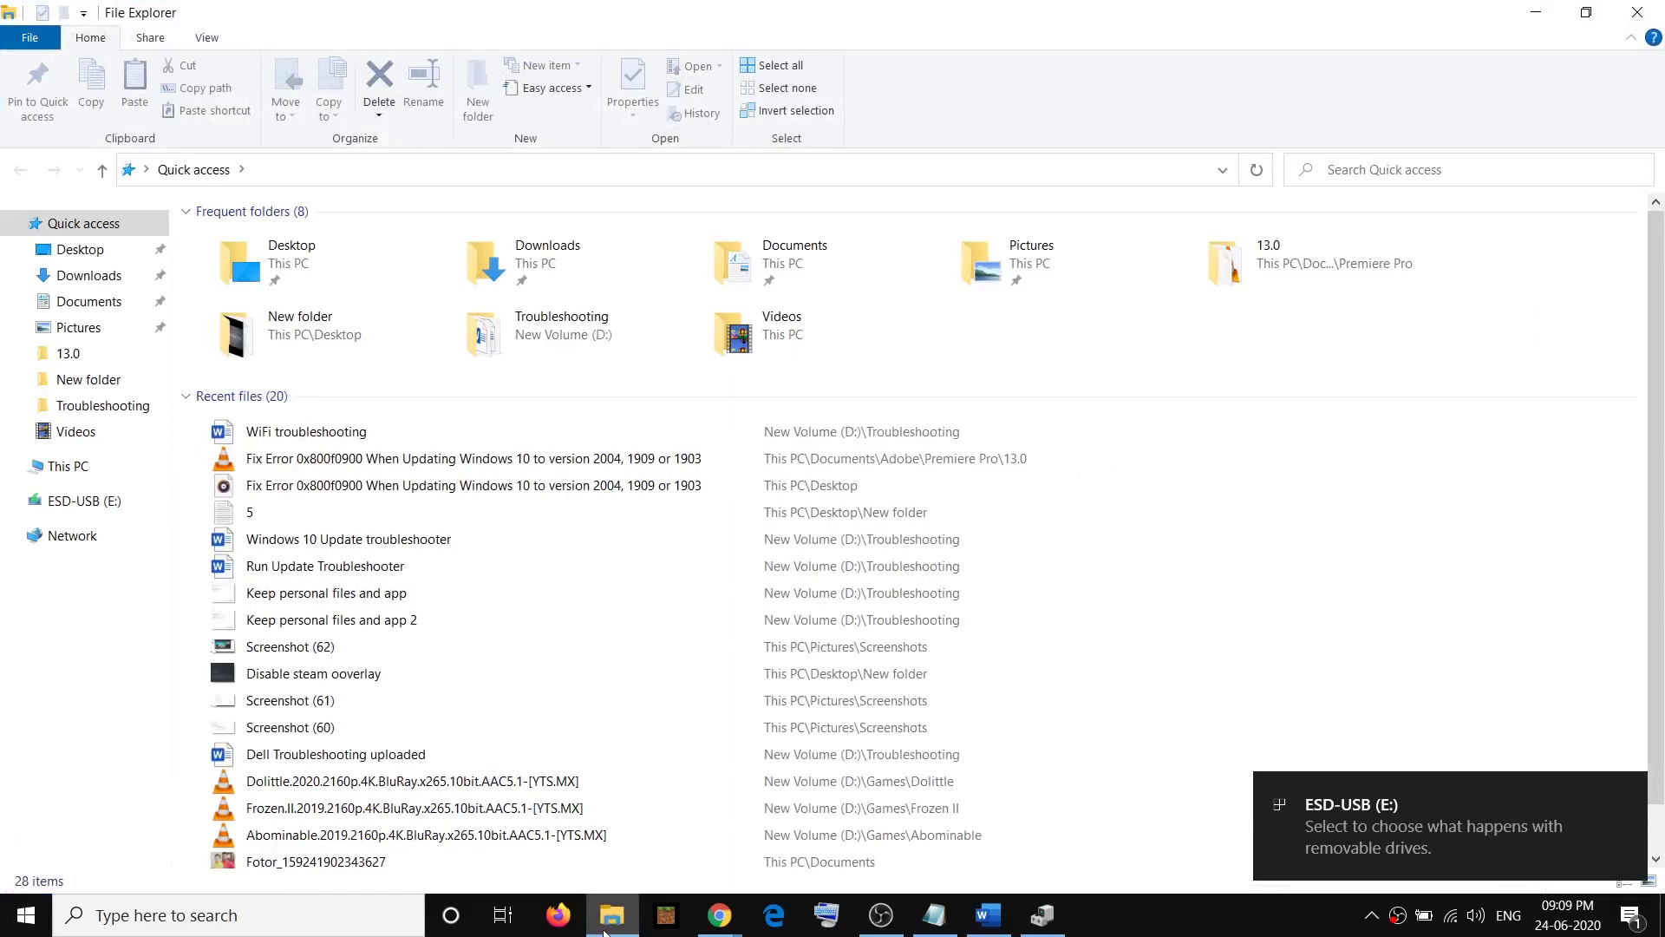
click(165, 461)
click(871, 407)
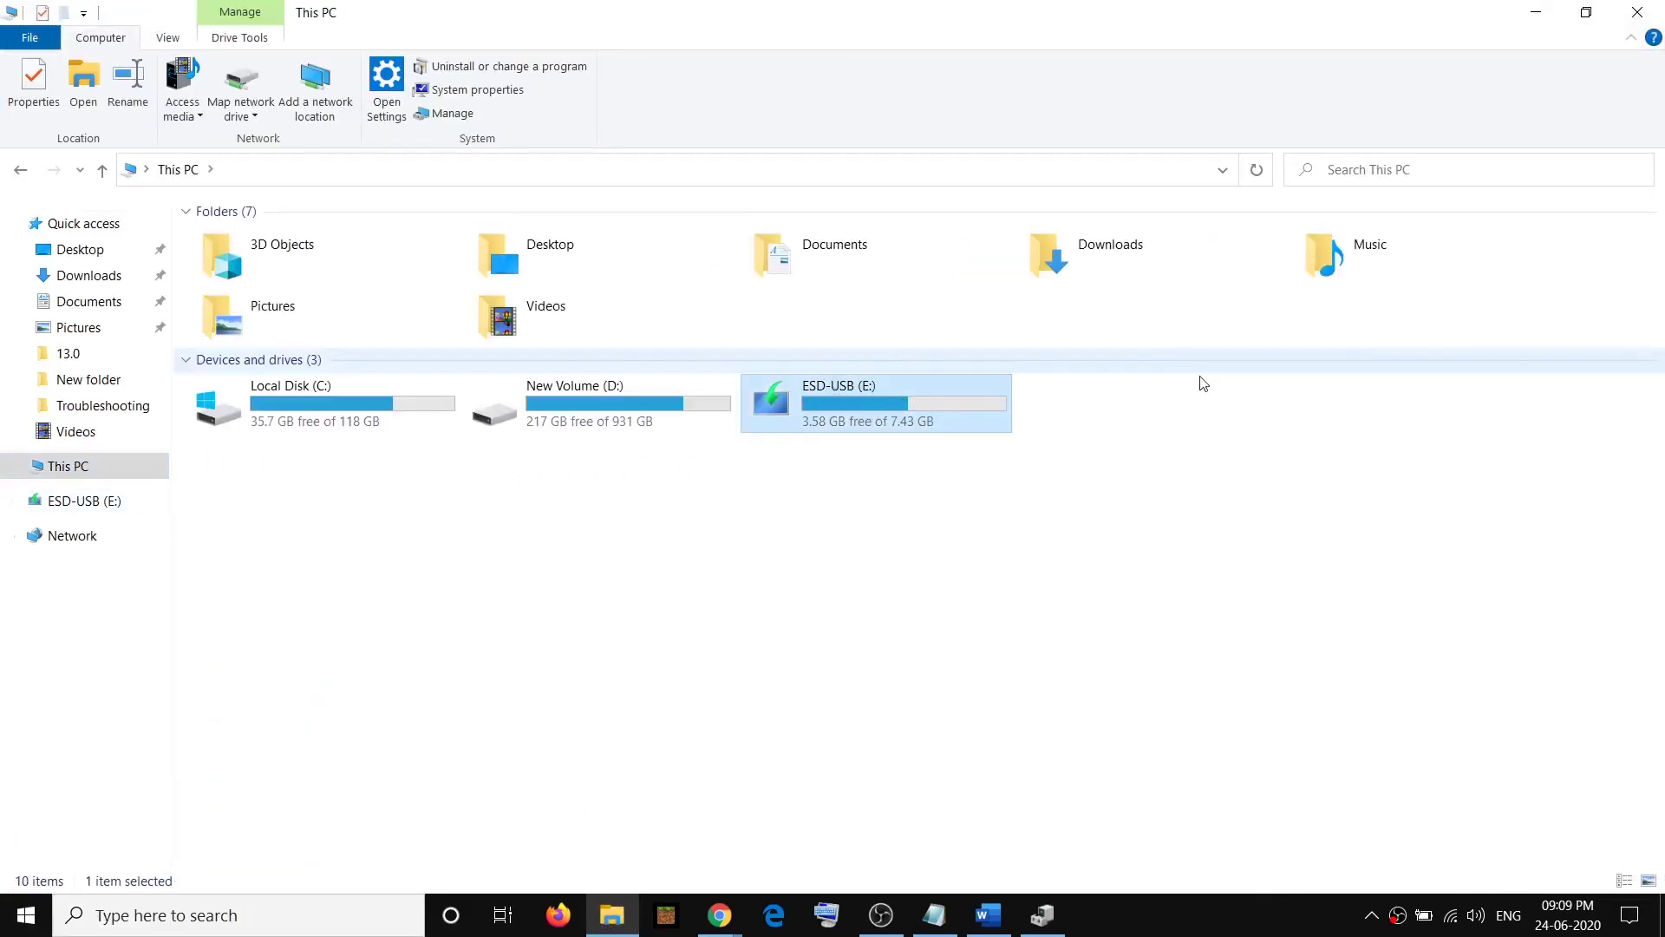
Download the 53.6 MB Intel 3165/7265/8260/8265 Wi-Fi driver and reveal it in Downloads
click(1534, 12)
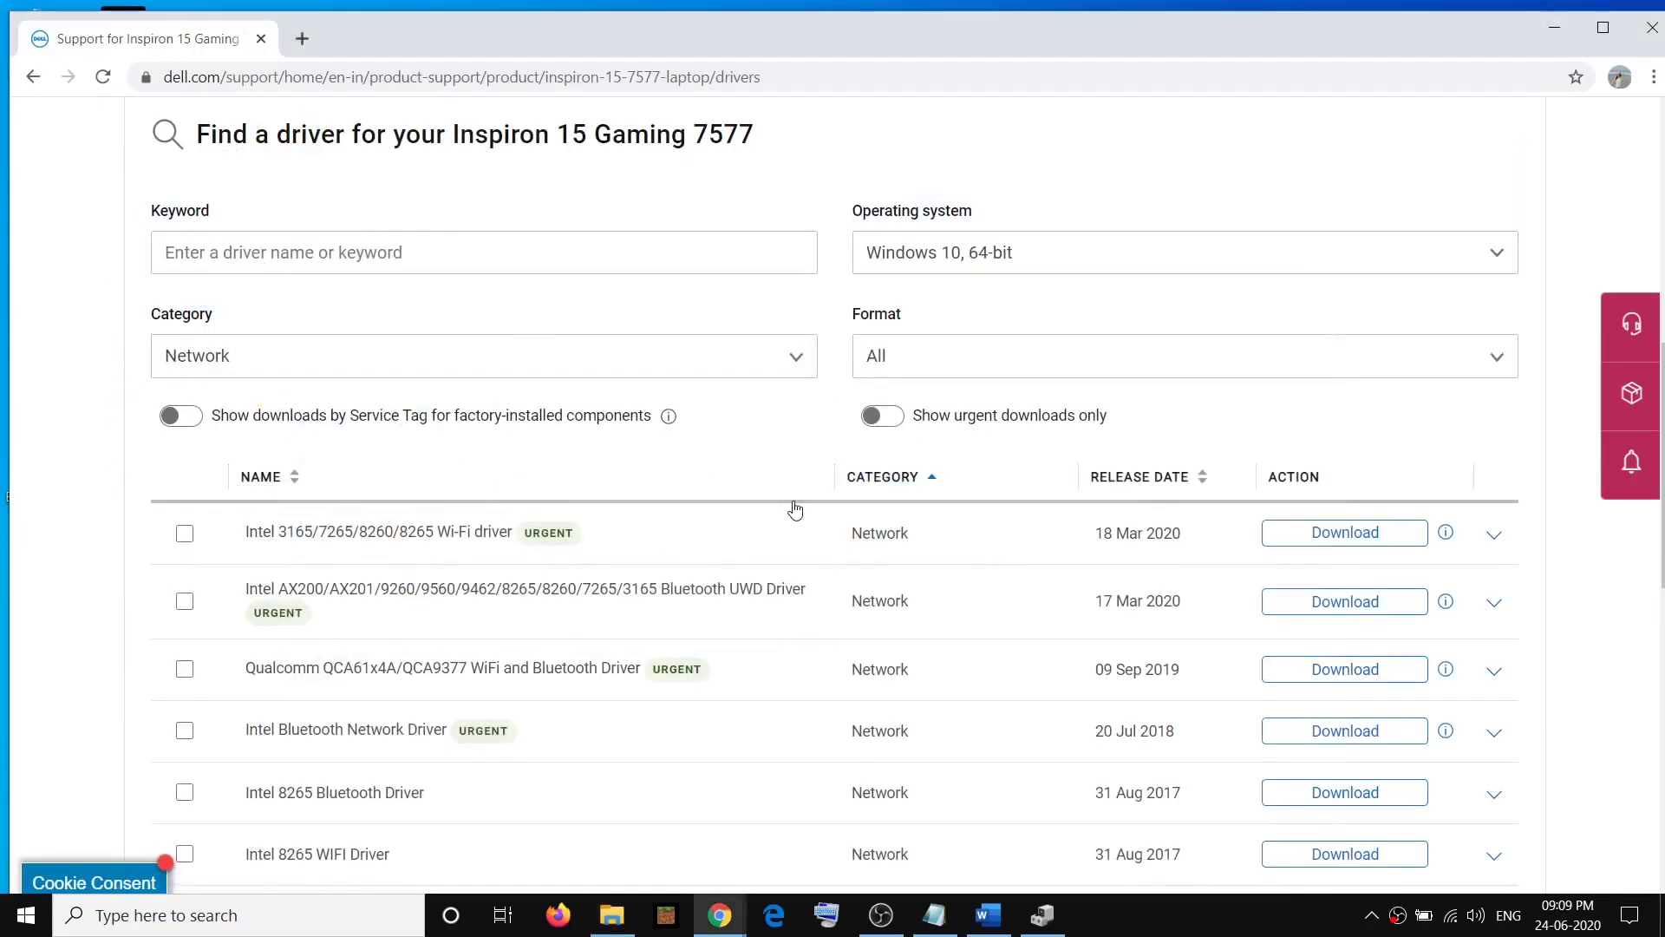
scroll(792, 509, down, 2)
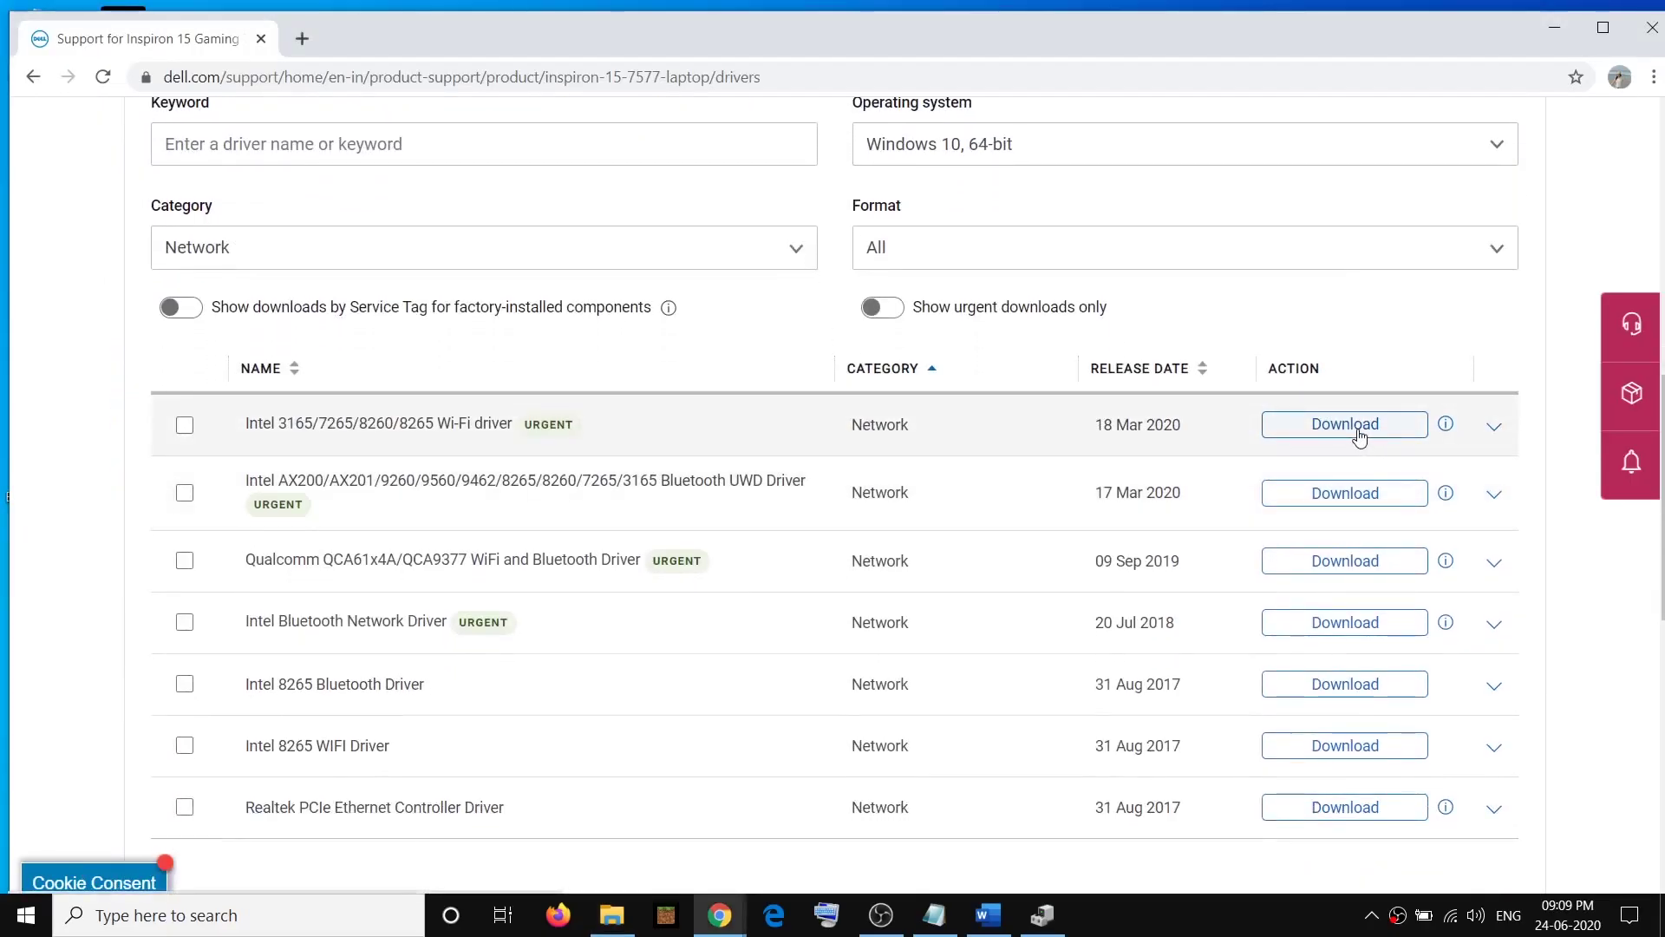
click(1342, 428)
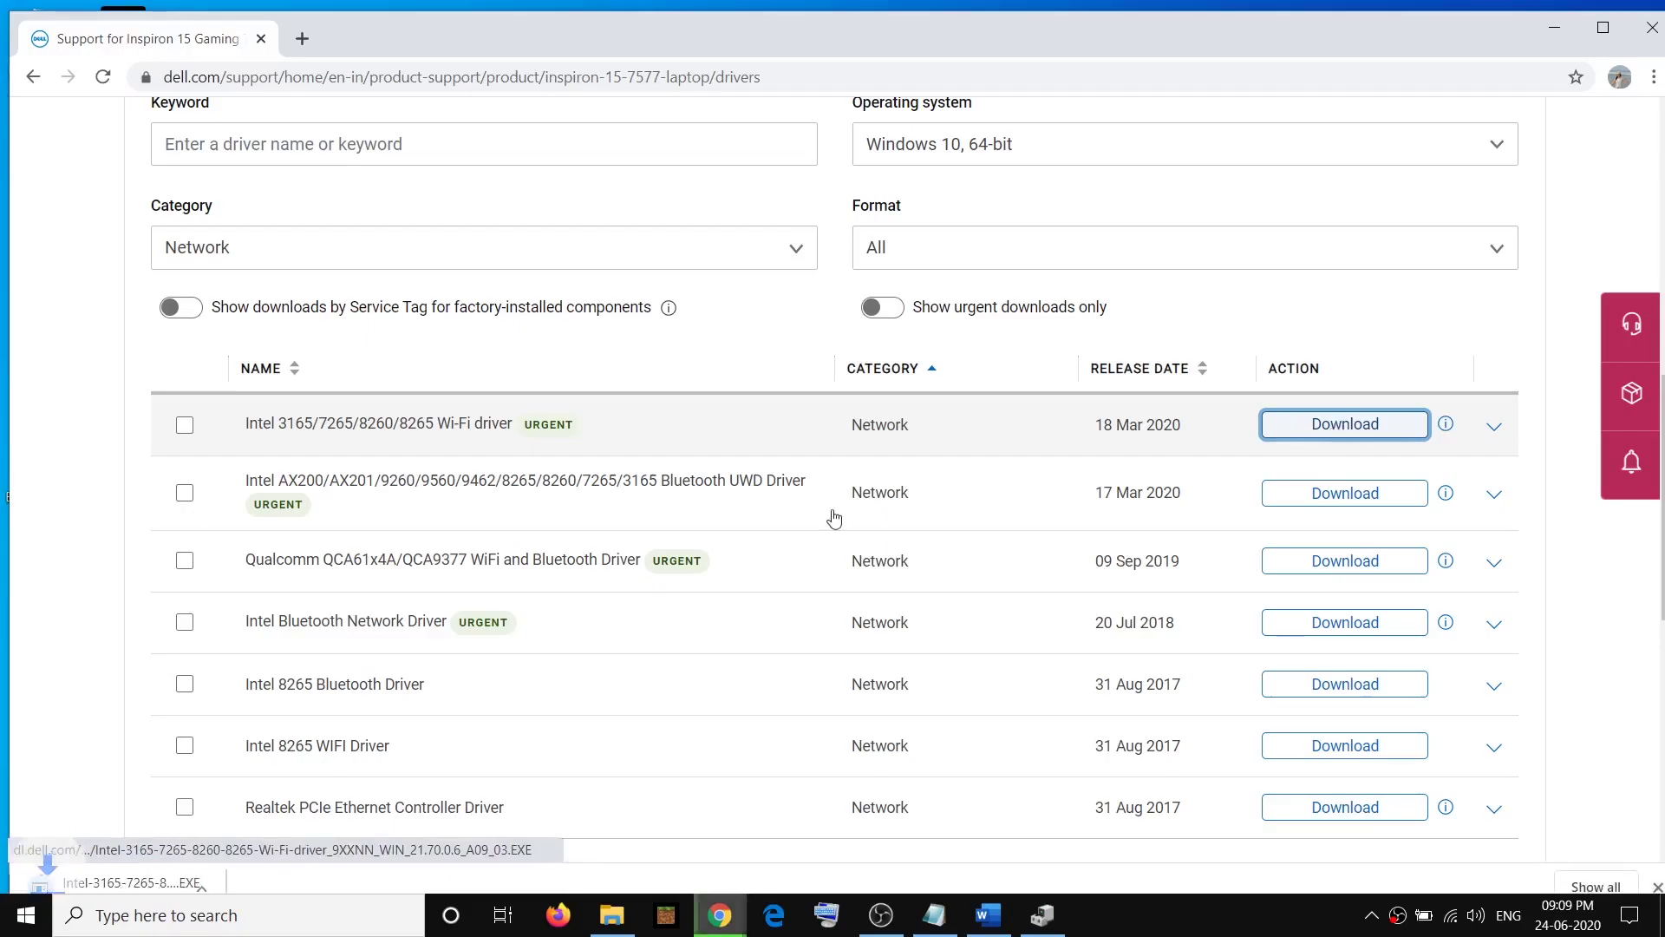
scroll(486, 720, down, 3)
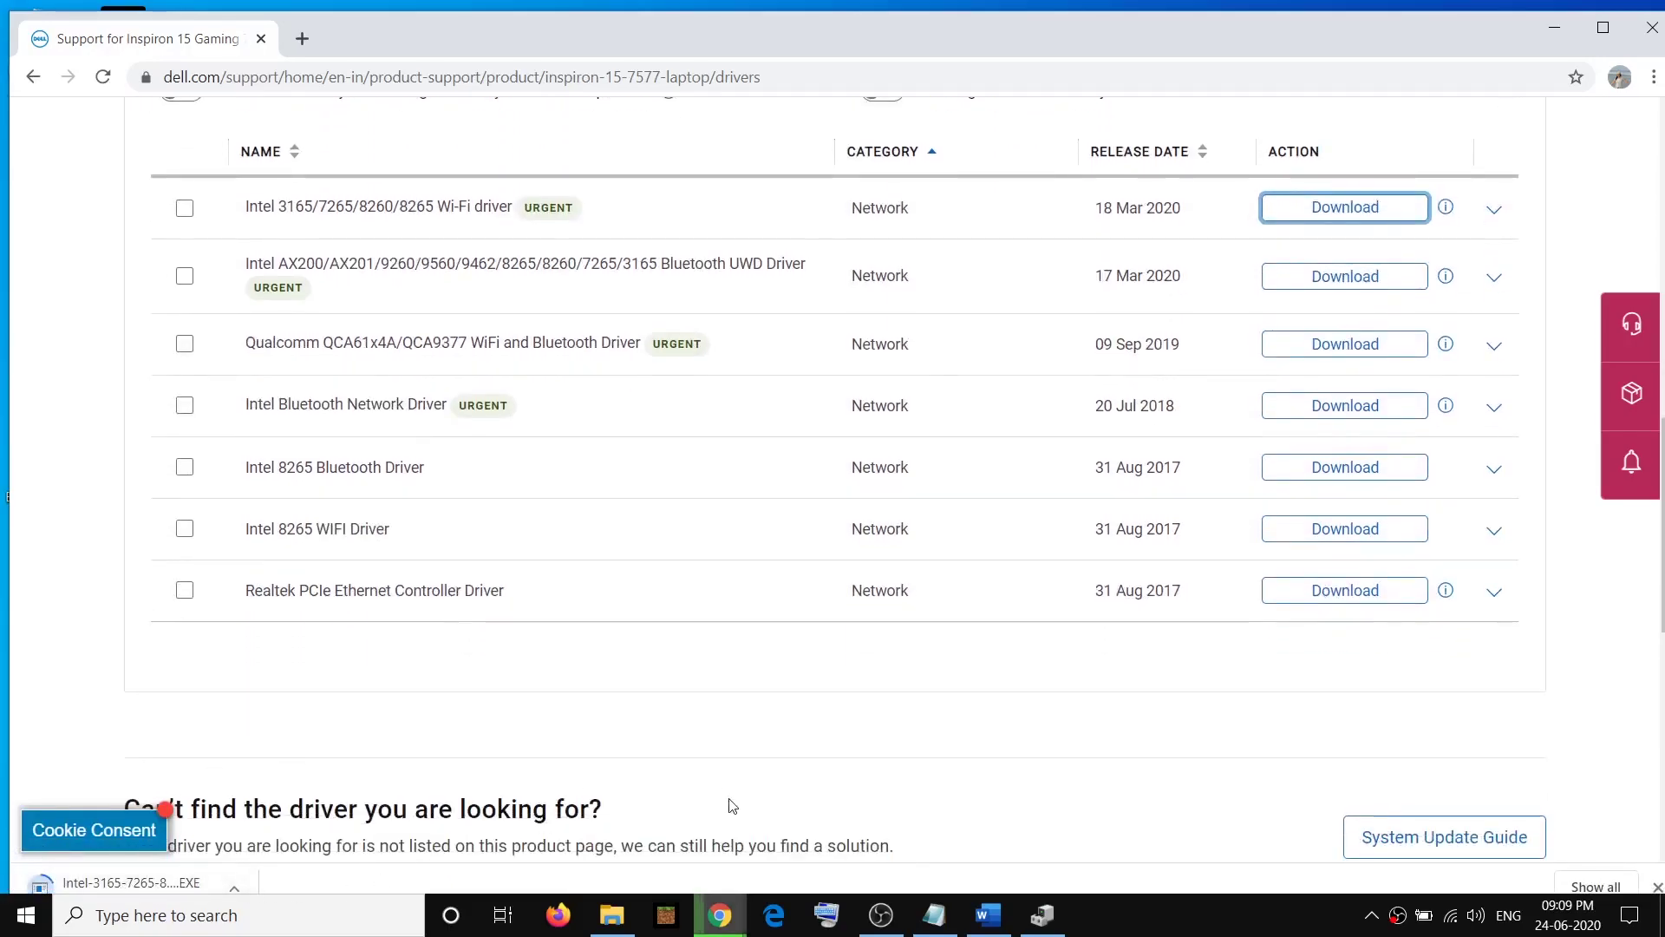
click(1603, 27)
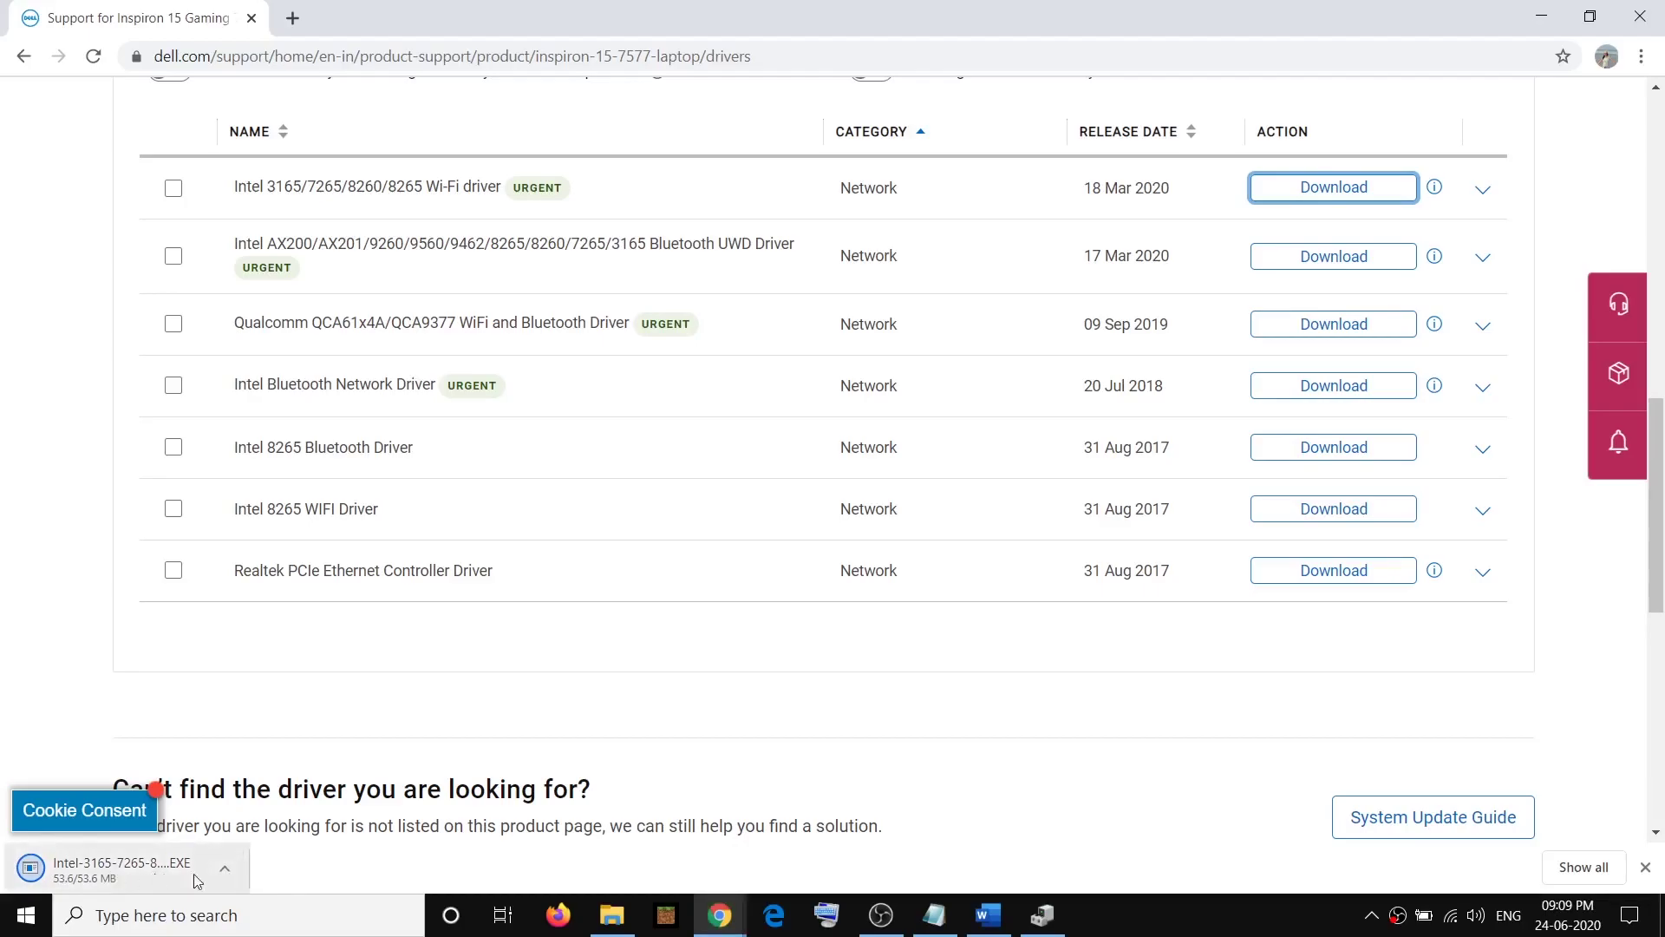
click(228, 872)
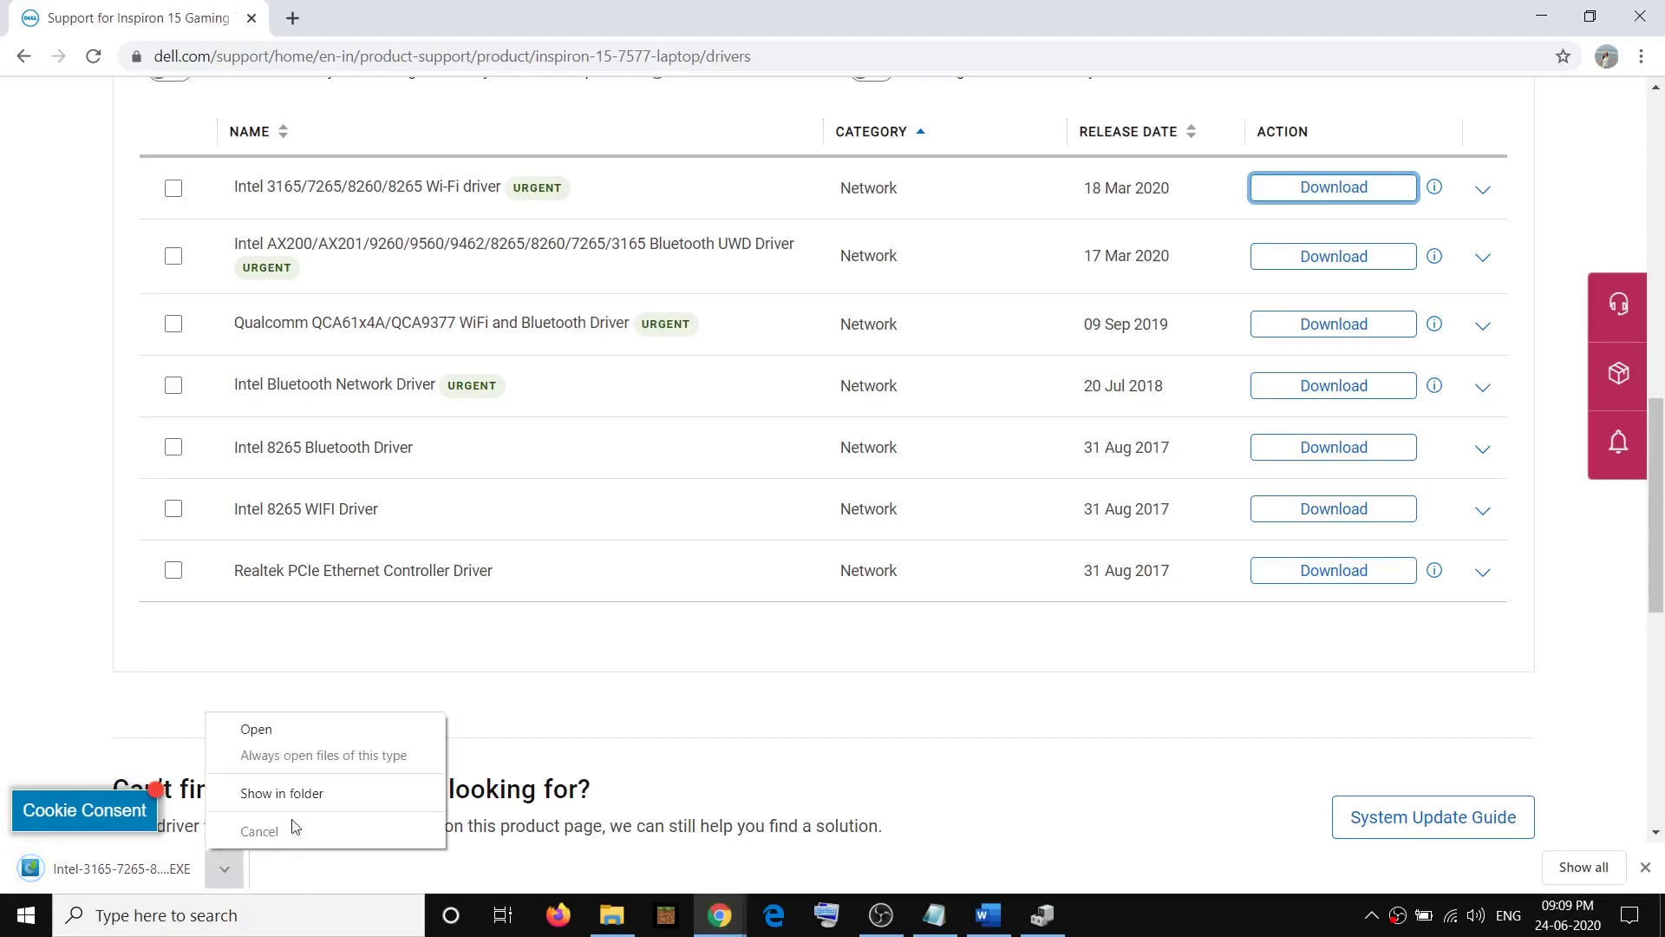
click(289, 798)
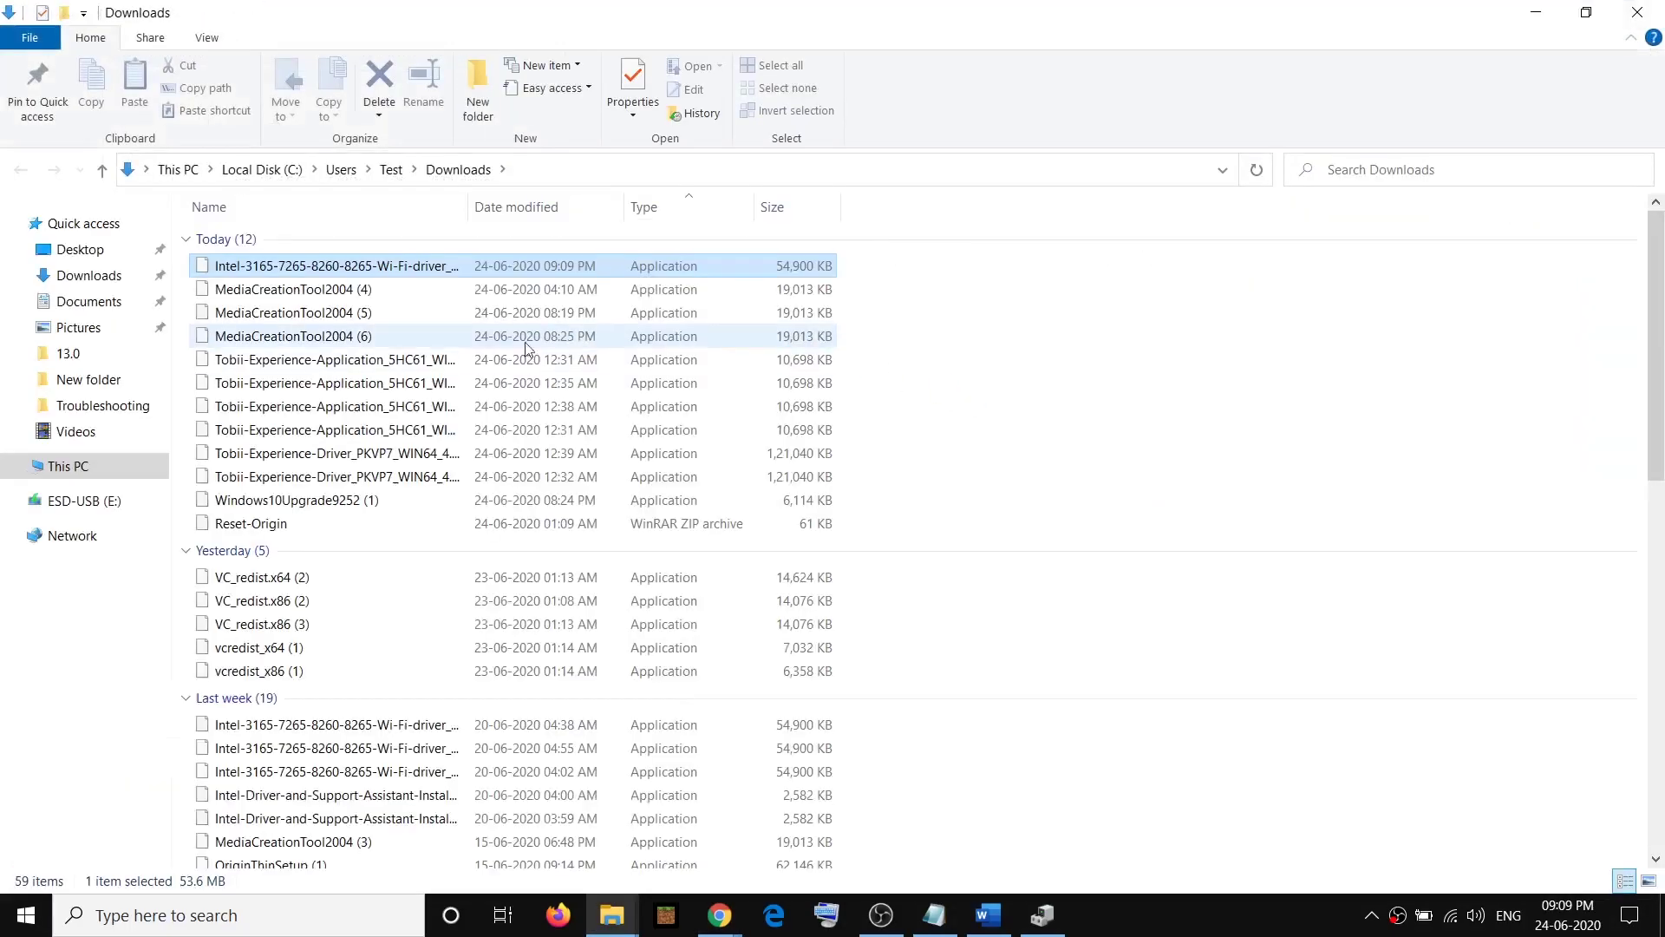
Copy the Intel Wi-Fi driver installer and paste it into the root of ESD-USB (E:)
right_click(260, 265)
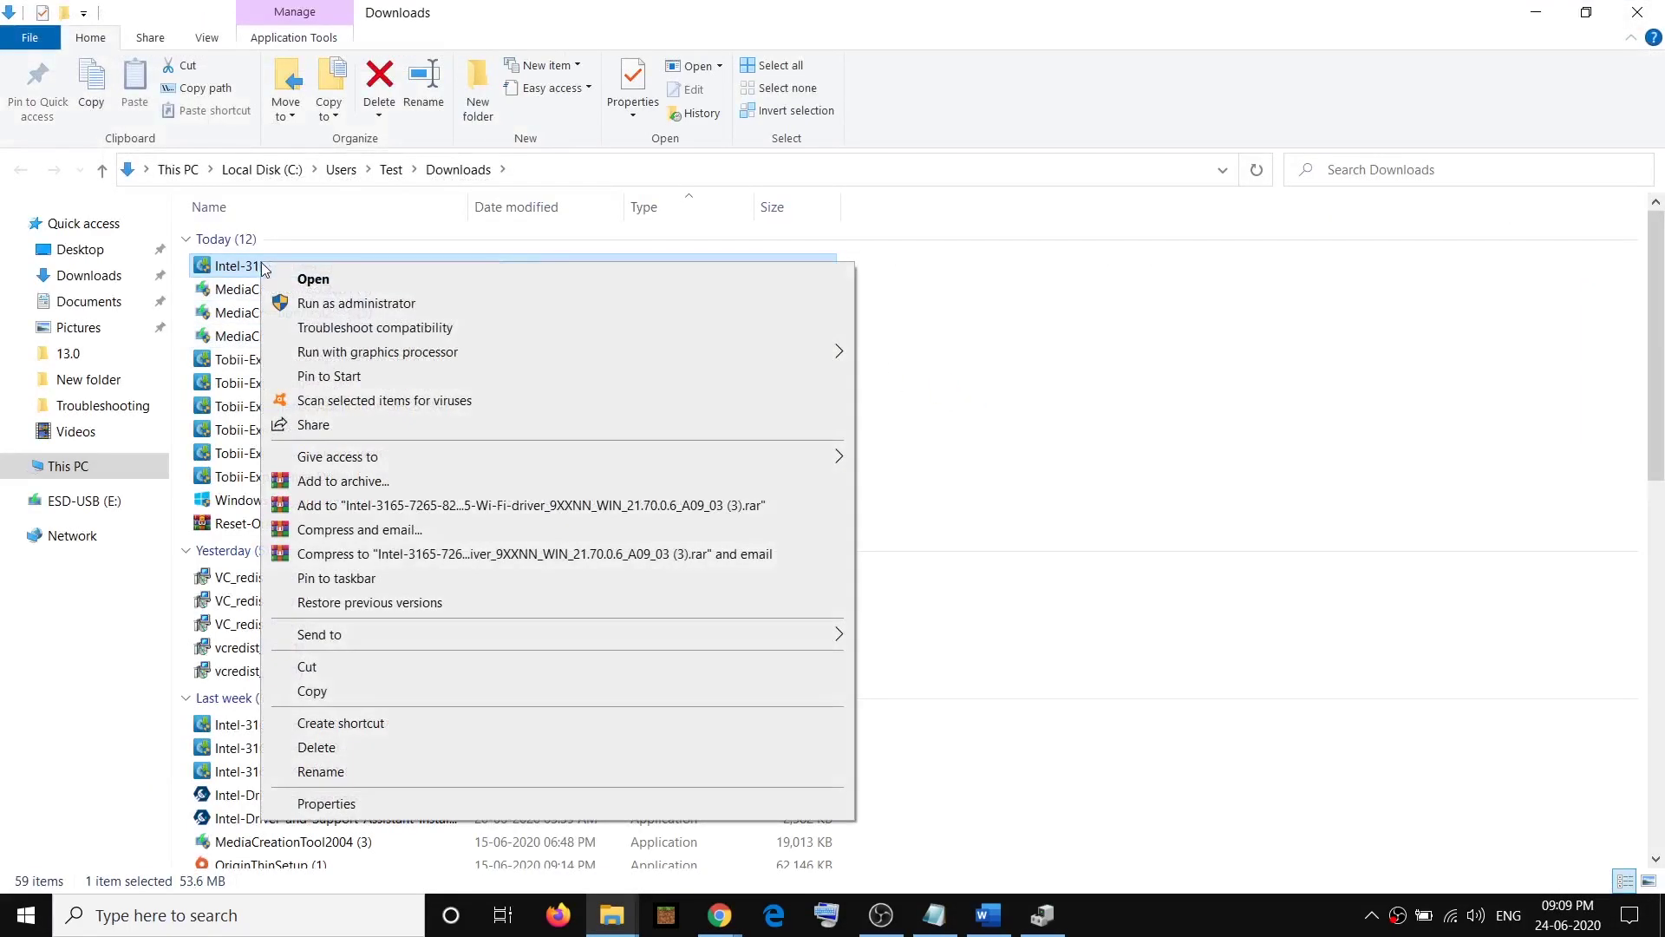
click(322, 691)
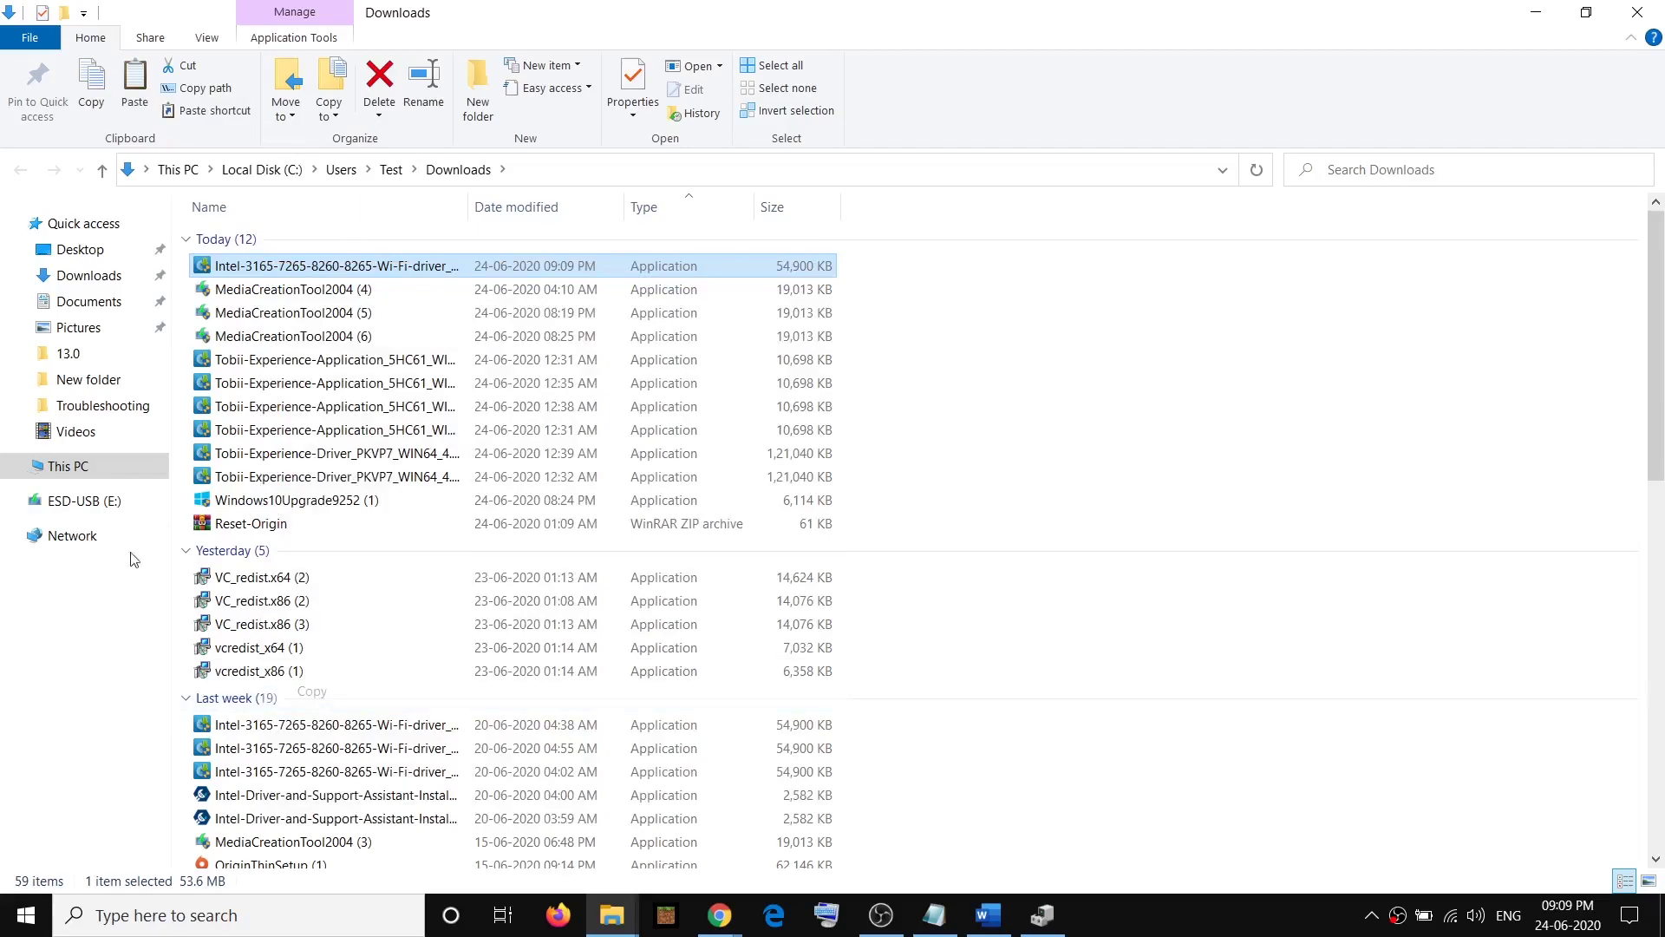
click(104, 468)
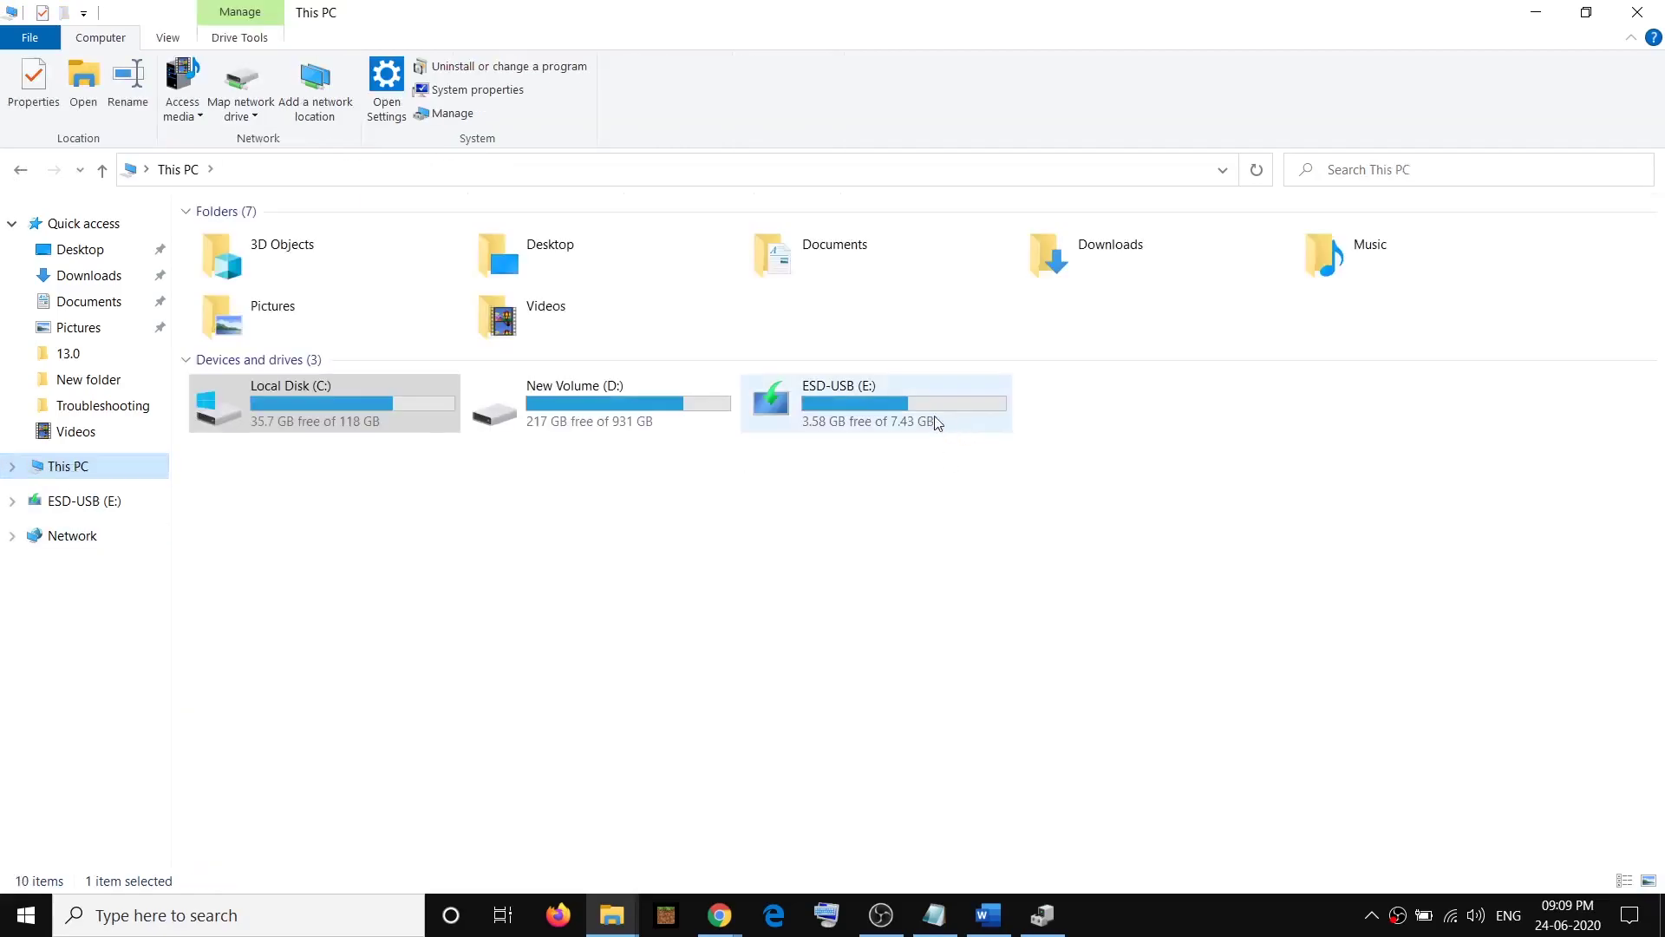
double_click(883, 405)
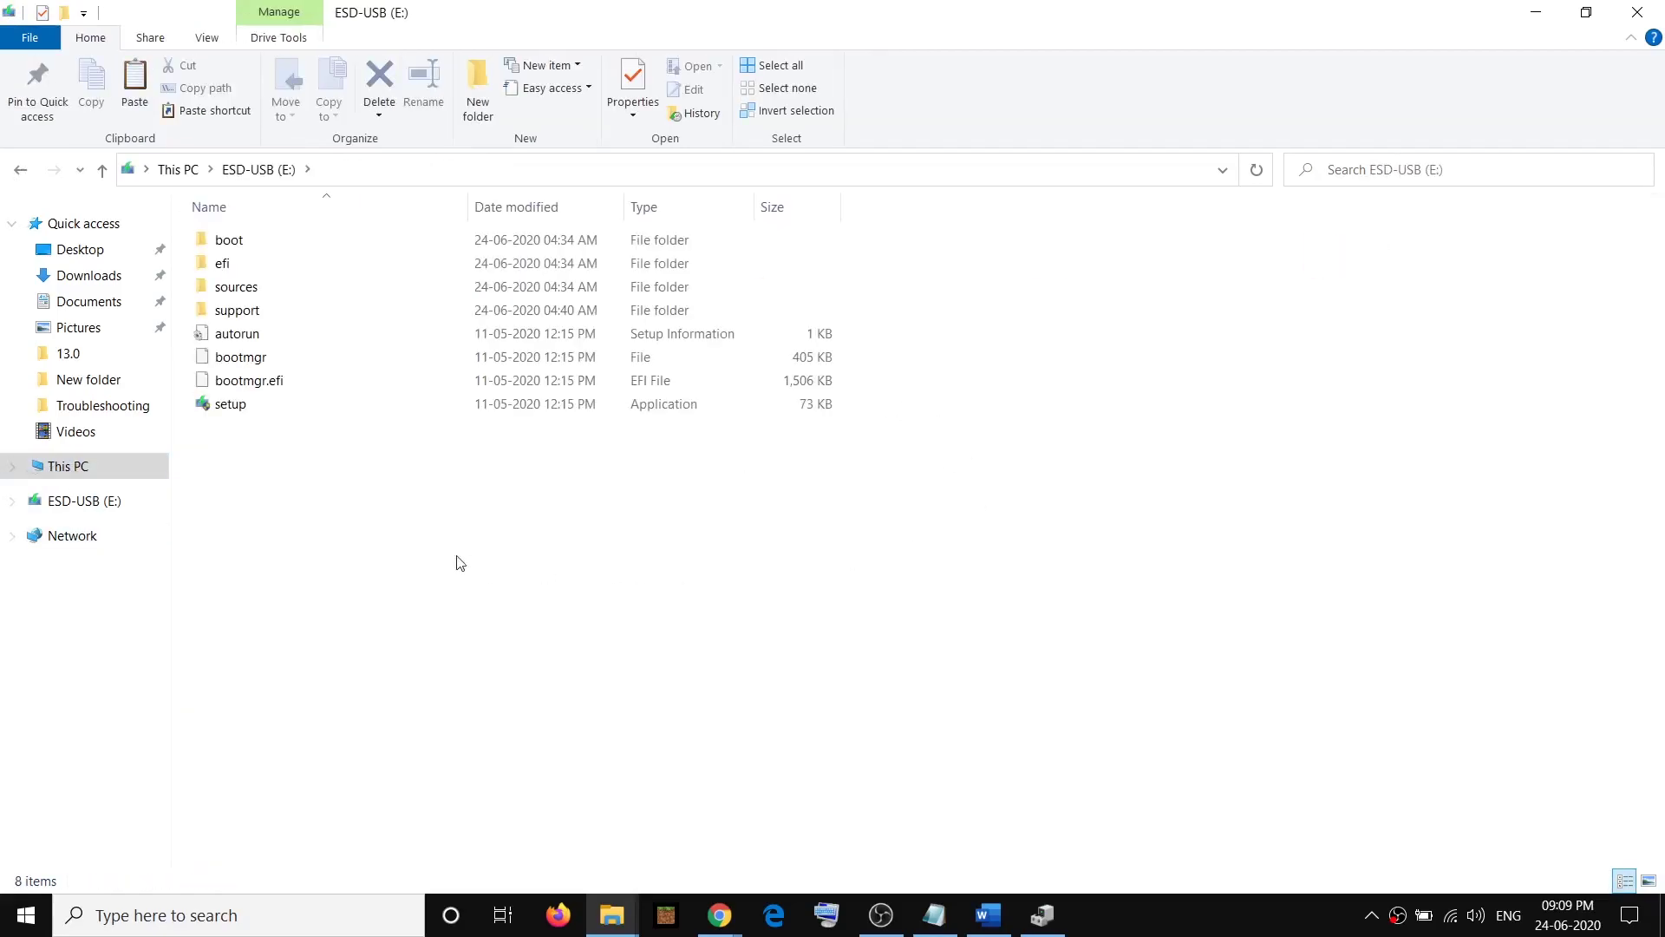
right_click(420, 539)
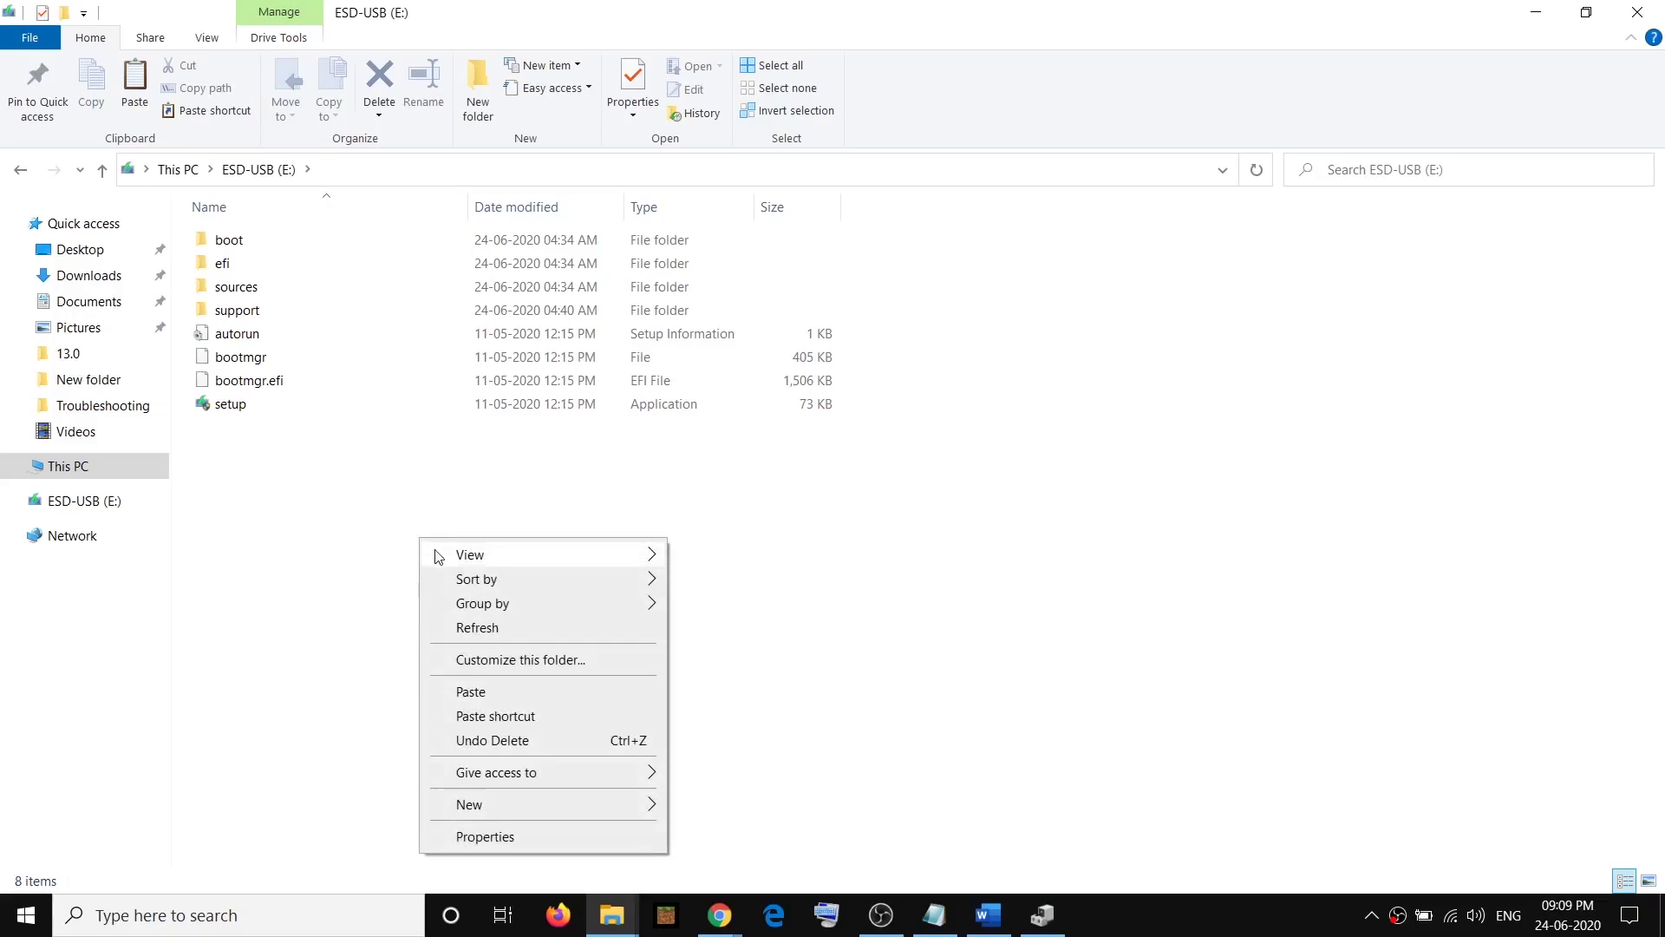
click(466, 690)
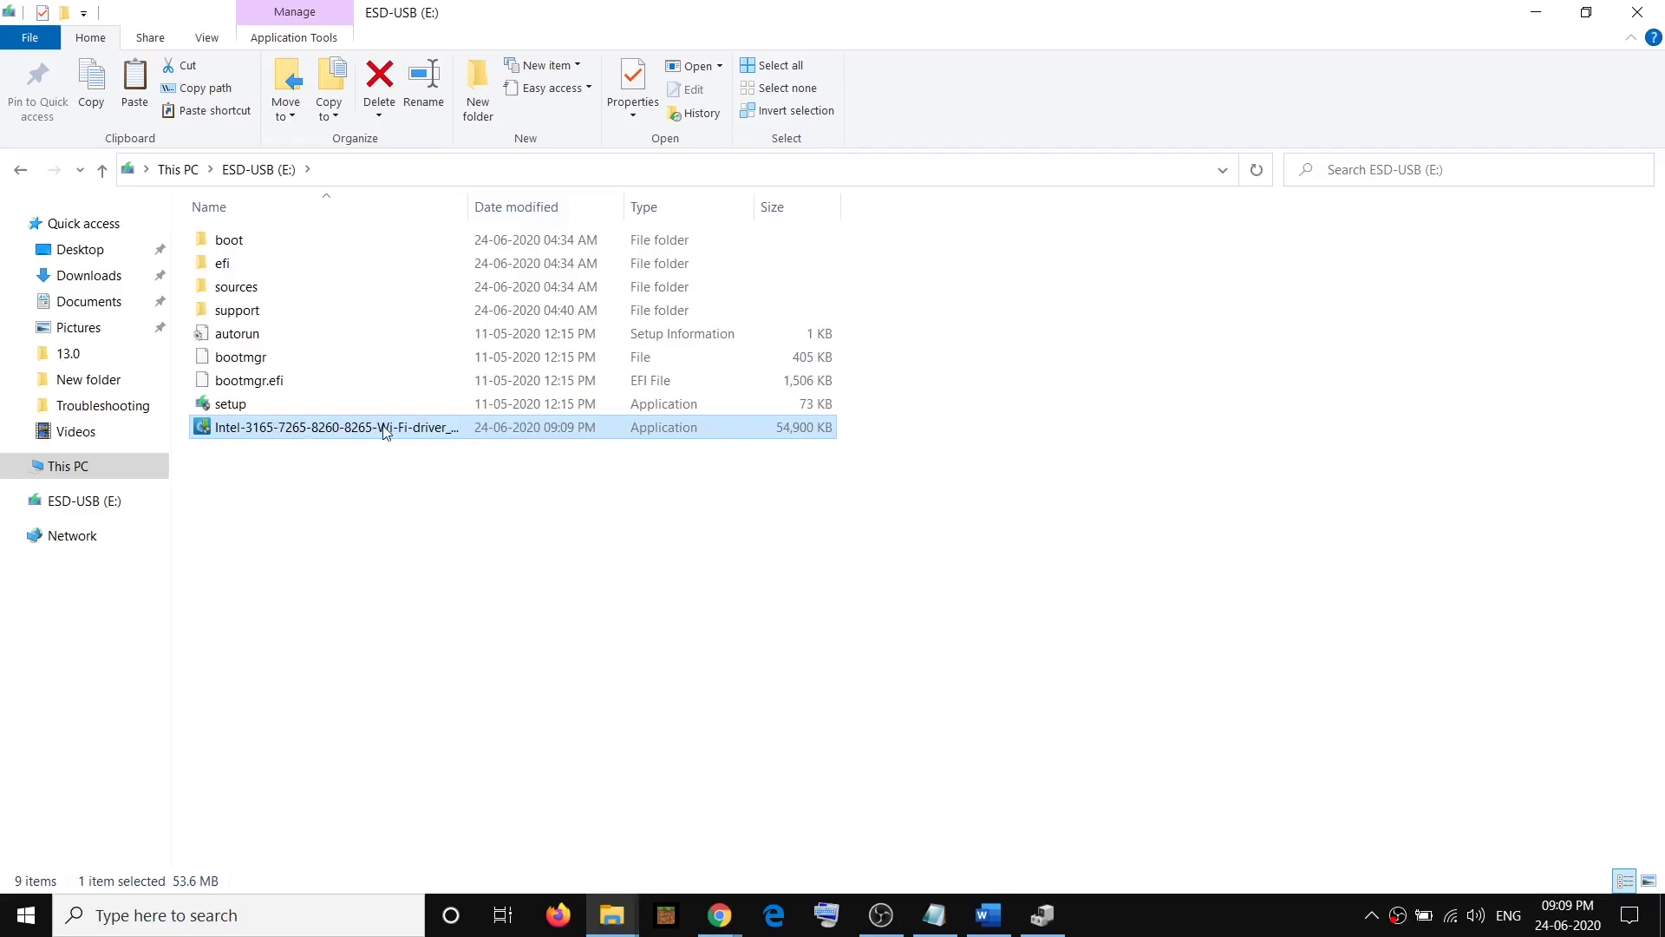
Try to eject ESD-USB (E:) from This PC and dismiss the drive-in-use warning
click(73, 468)
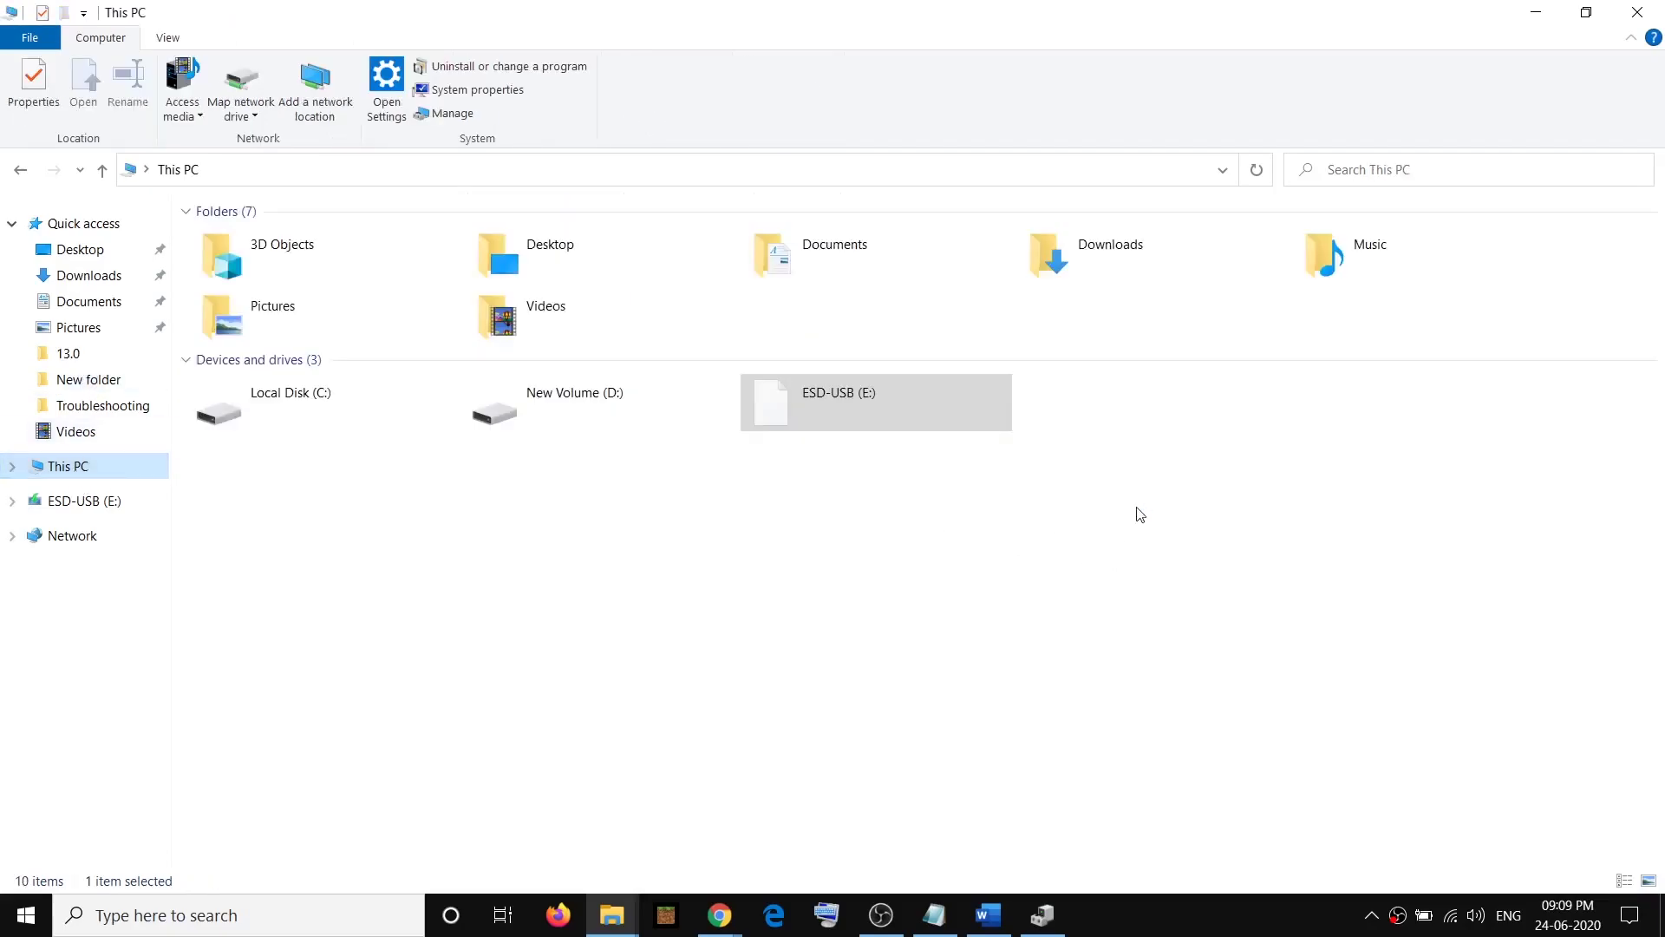
right_click(837, 425)
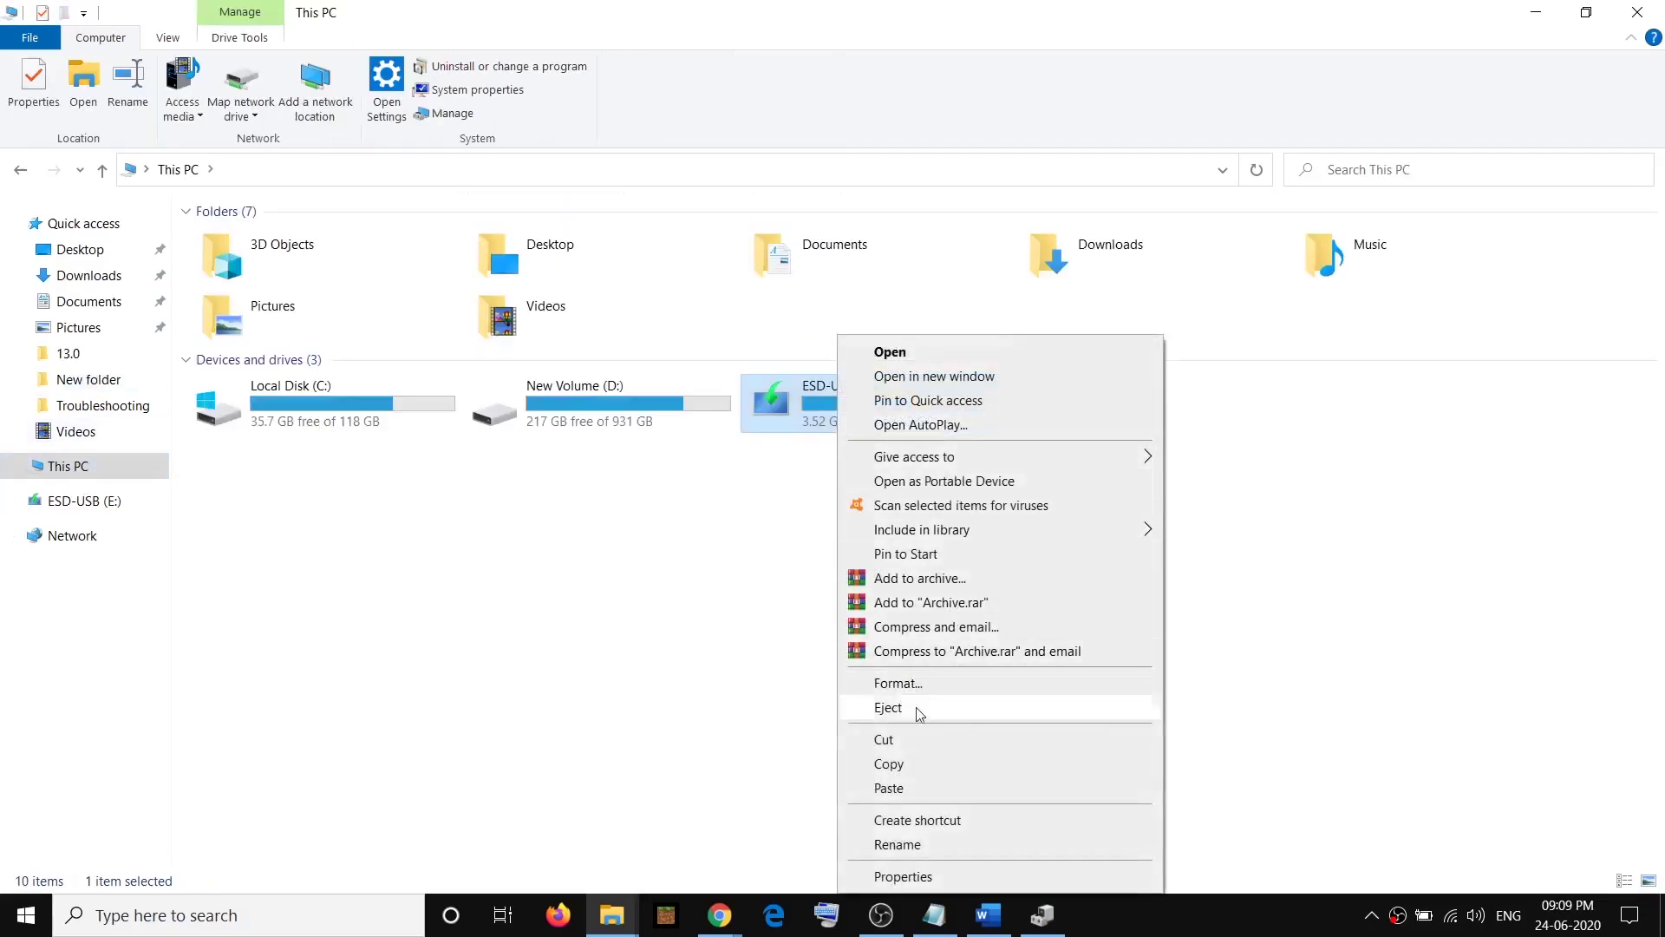
click(902, 713)
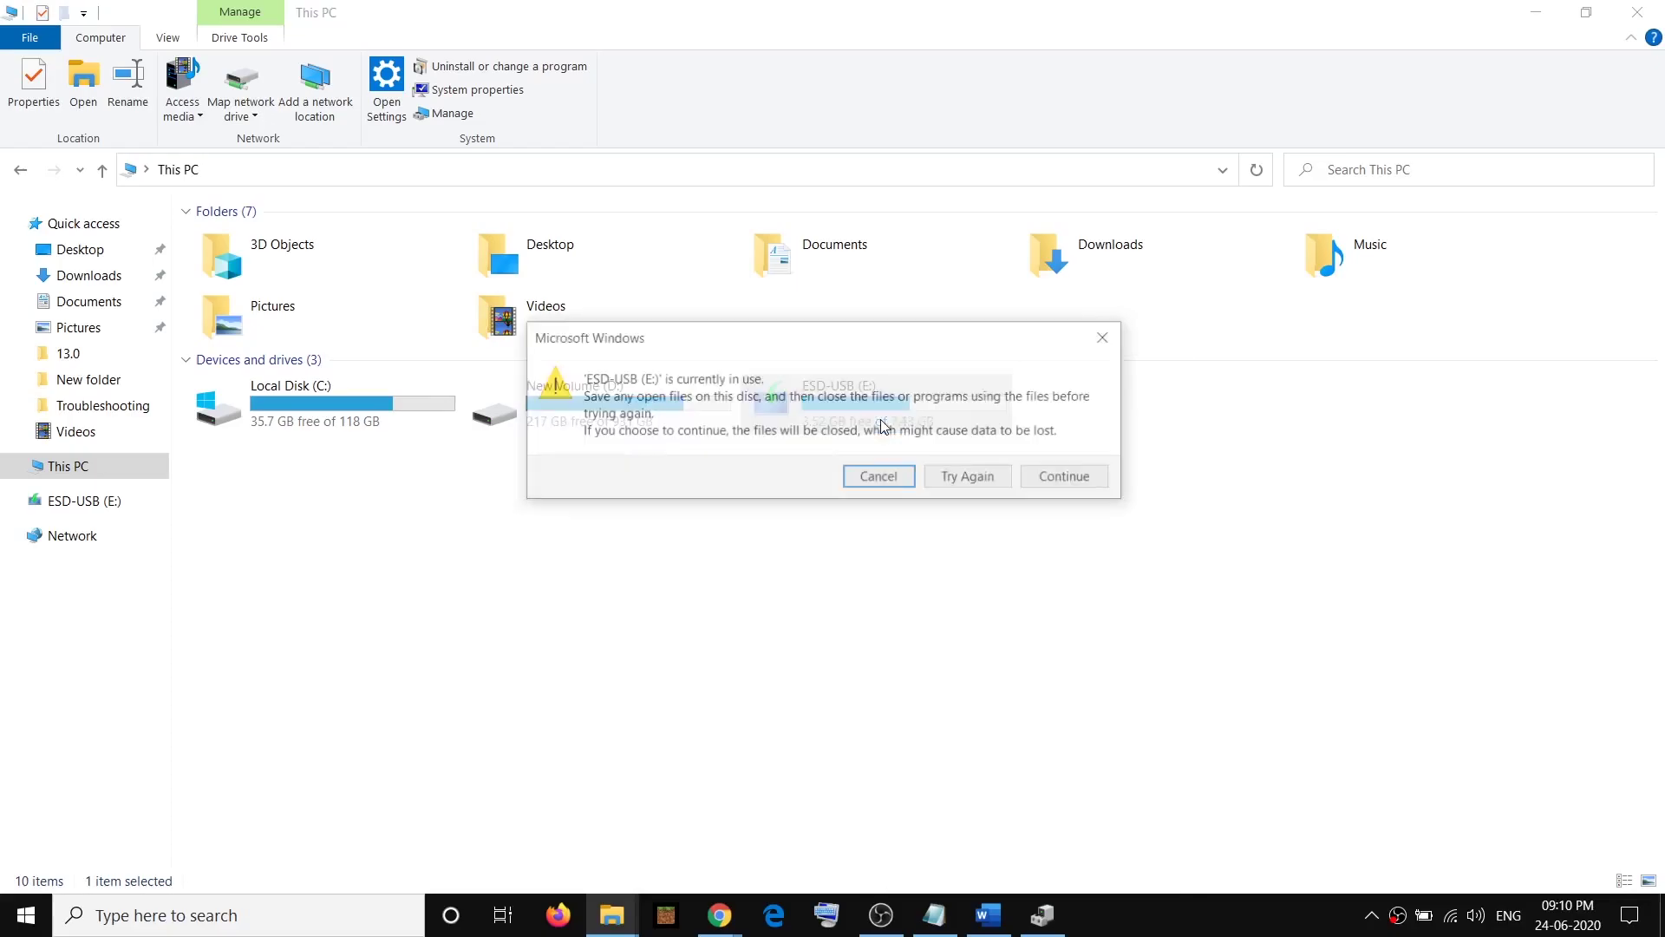
click(1102, 331)
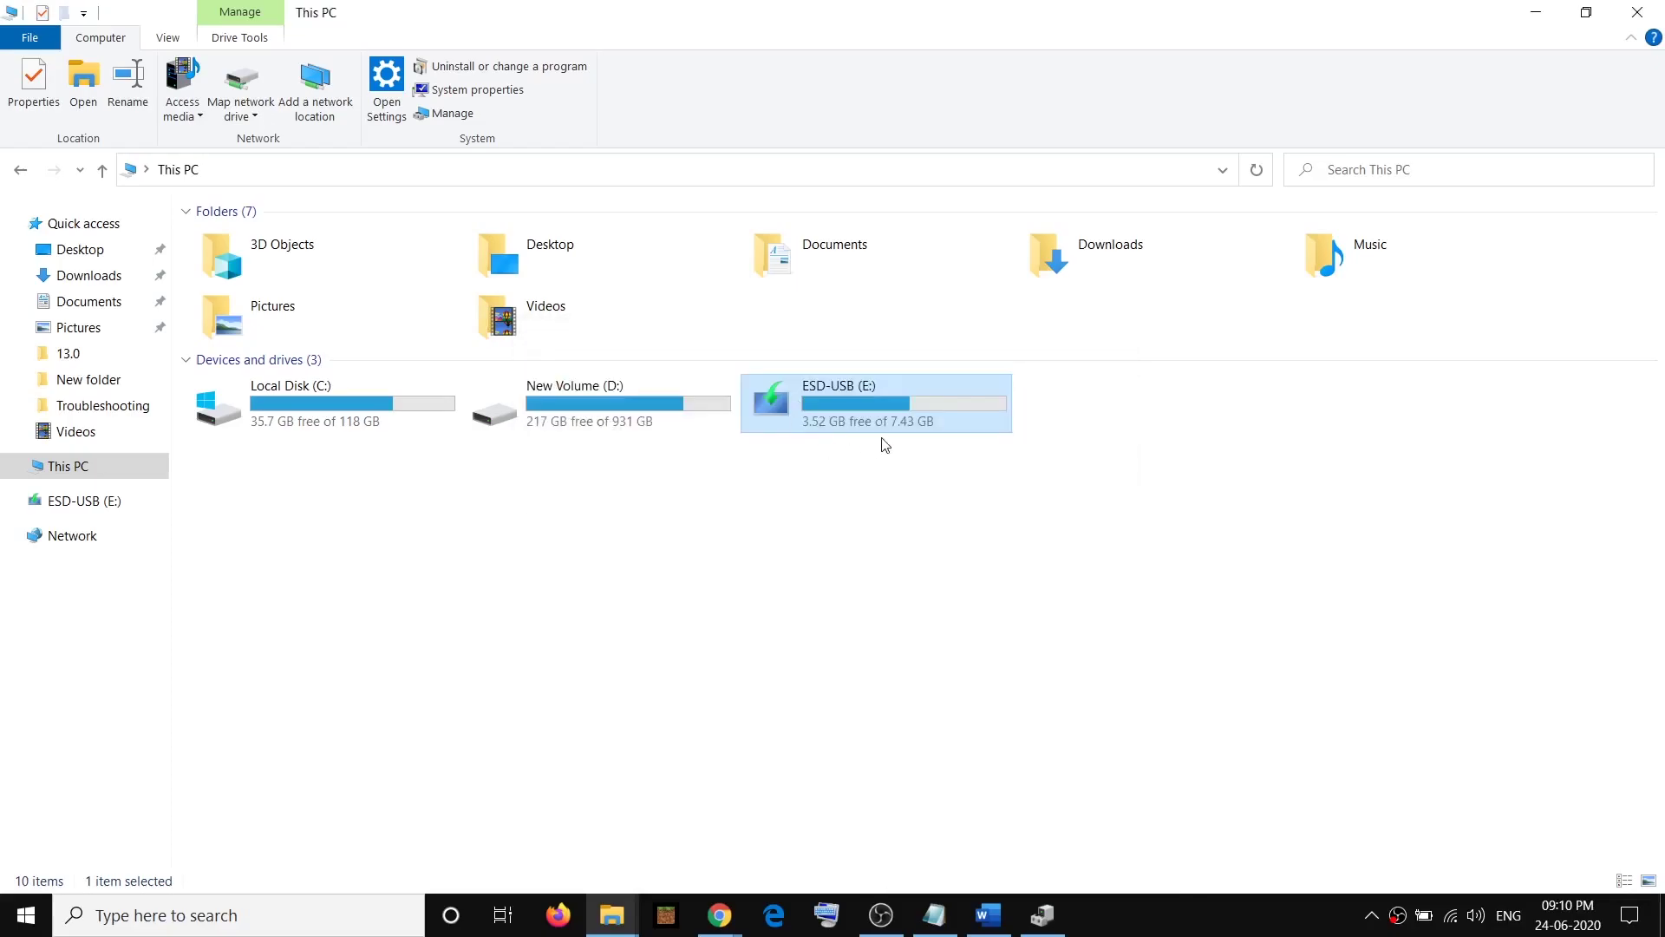
Reopen ESD-USB (E:) to confirm the Intel Wi-Fi driver is there, then return to Word
click(1535, 12)
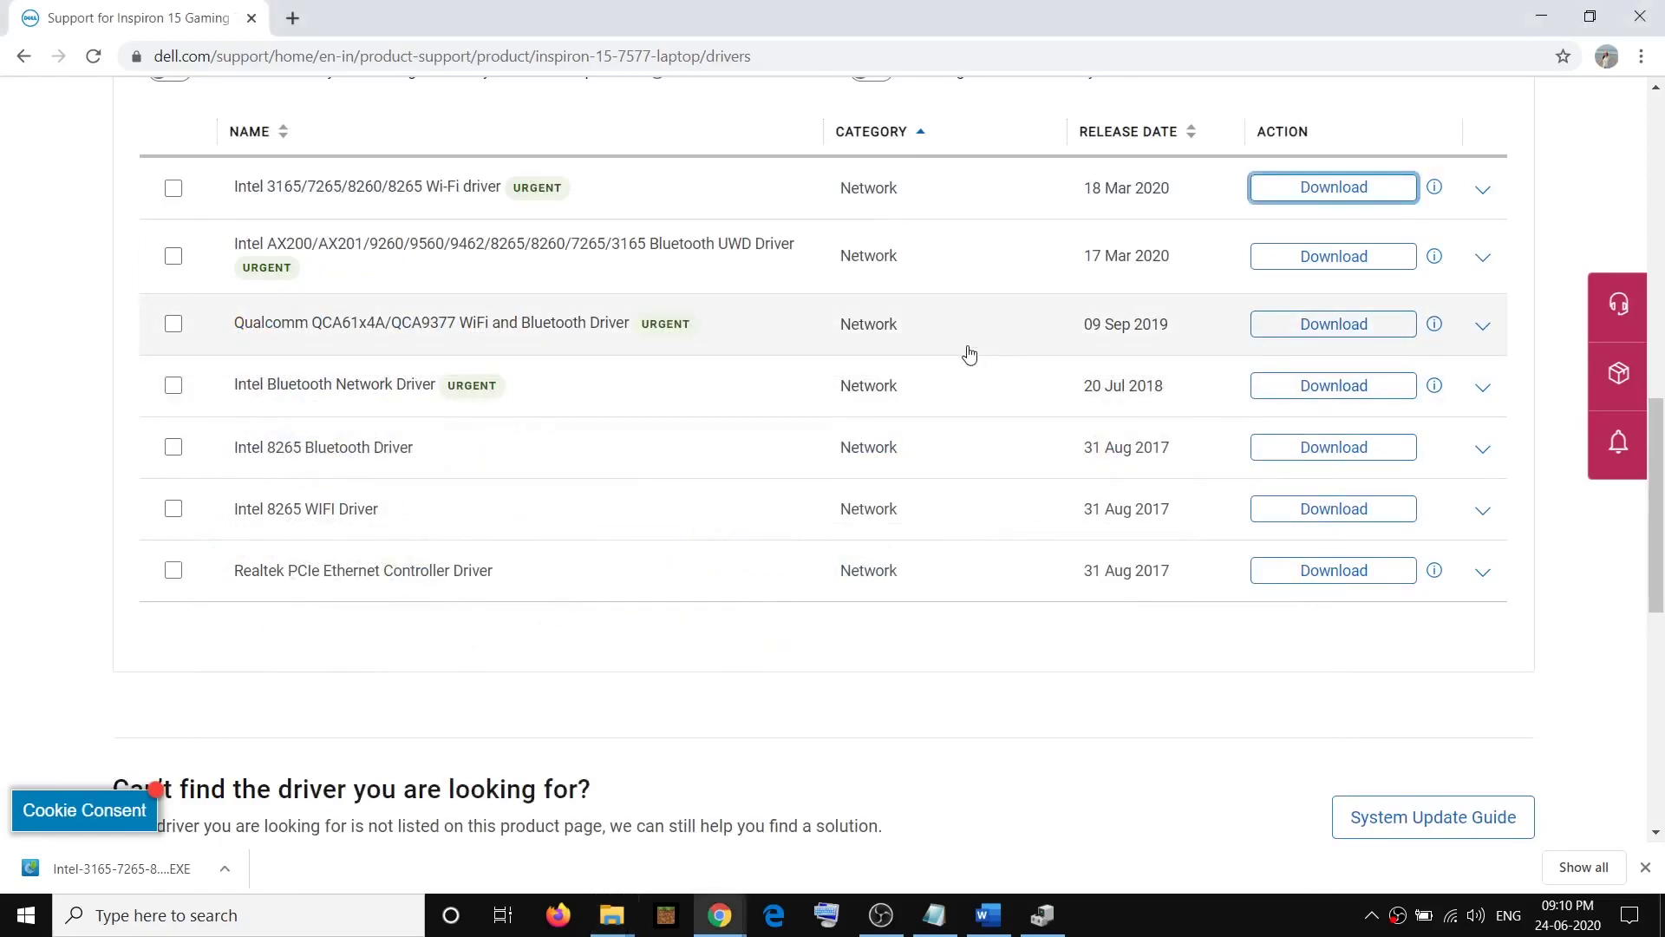
mouse_move(612, 915)
click(520, 794)
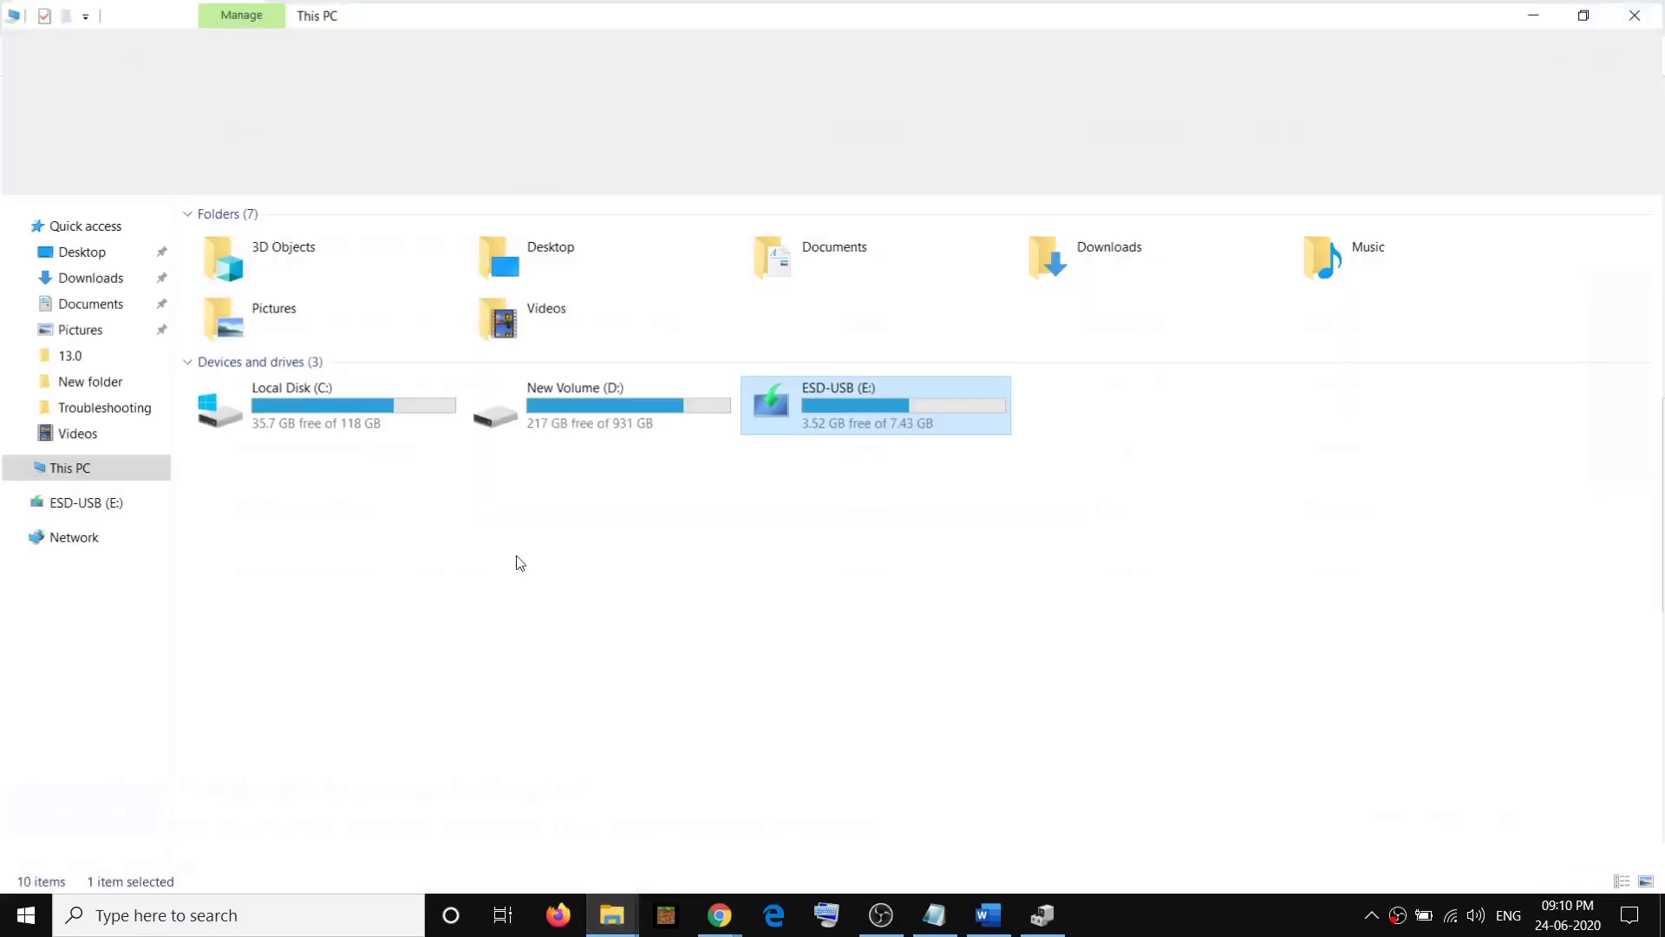
double_click(837, 410)
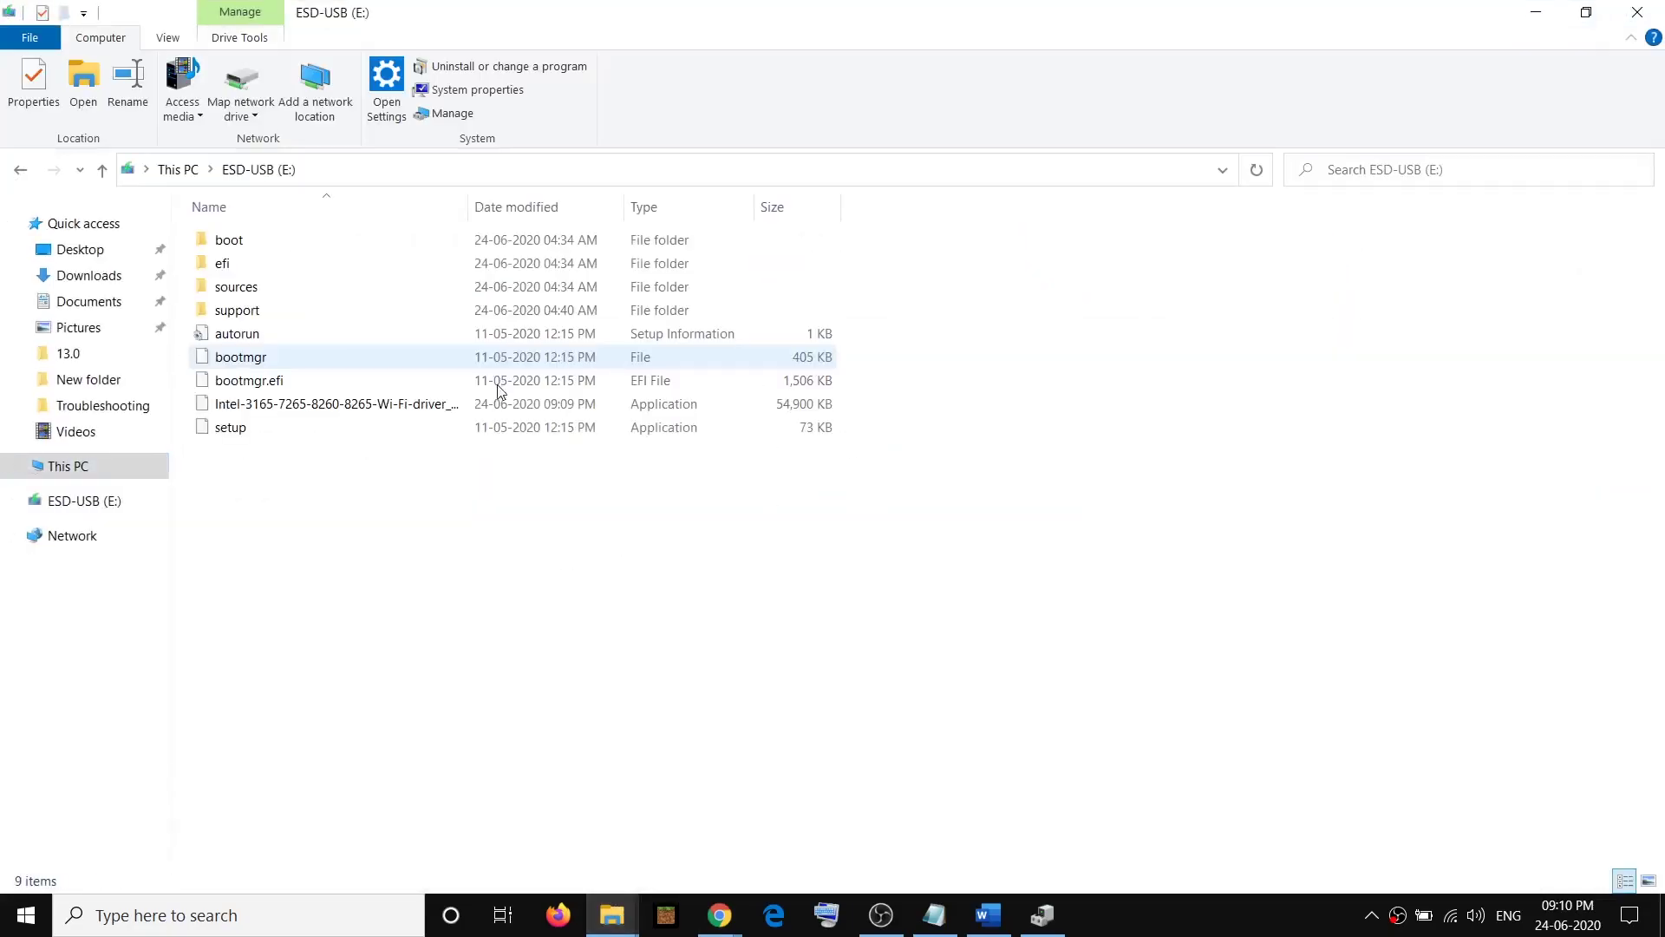
click(222, 405)
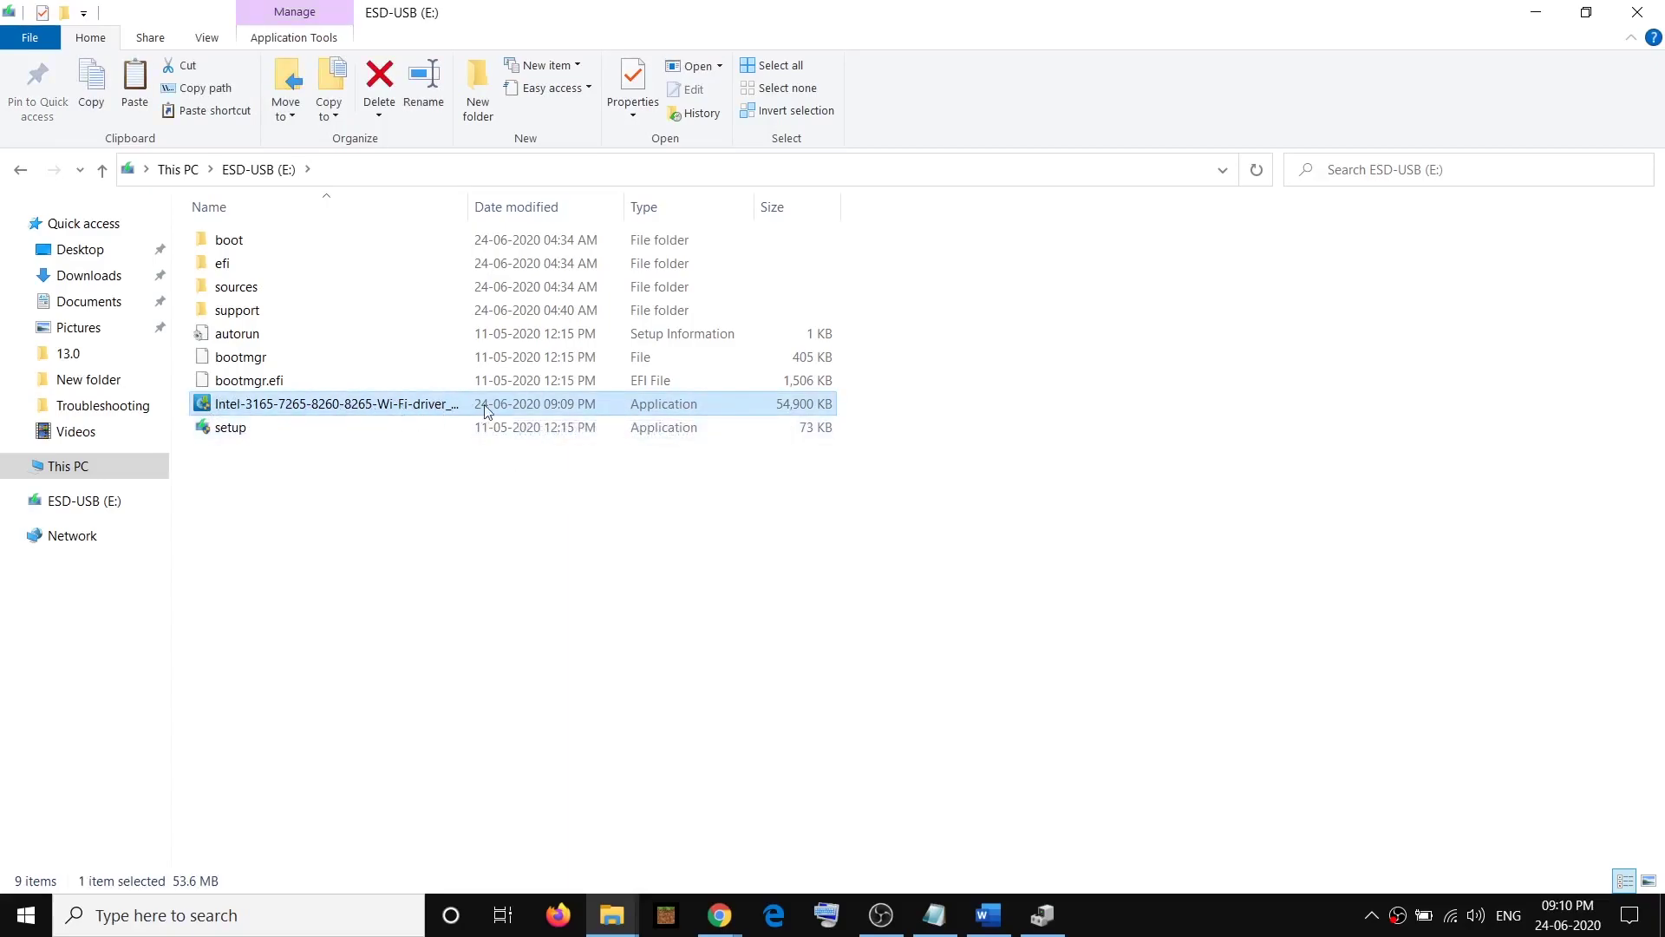
click(1538, 13)
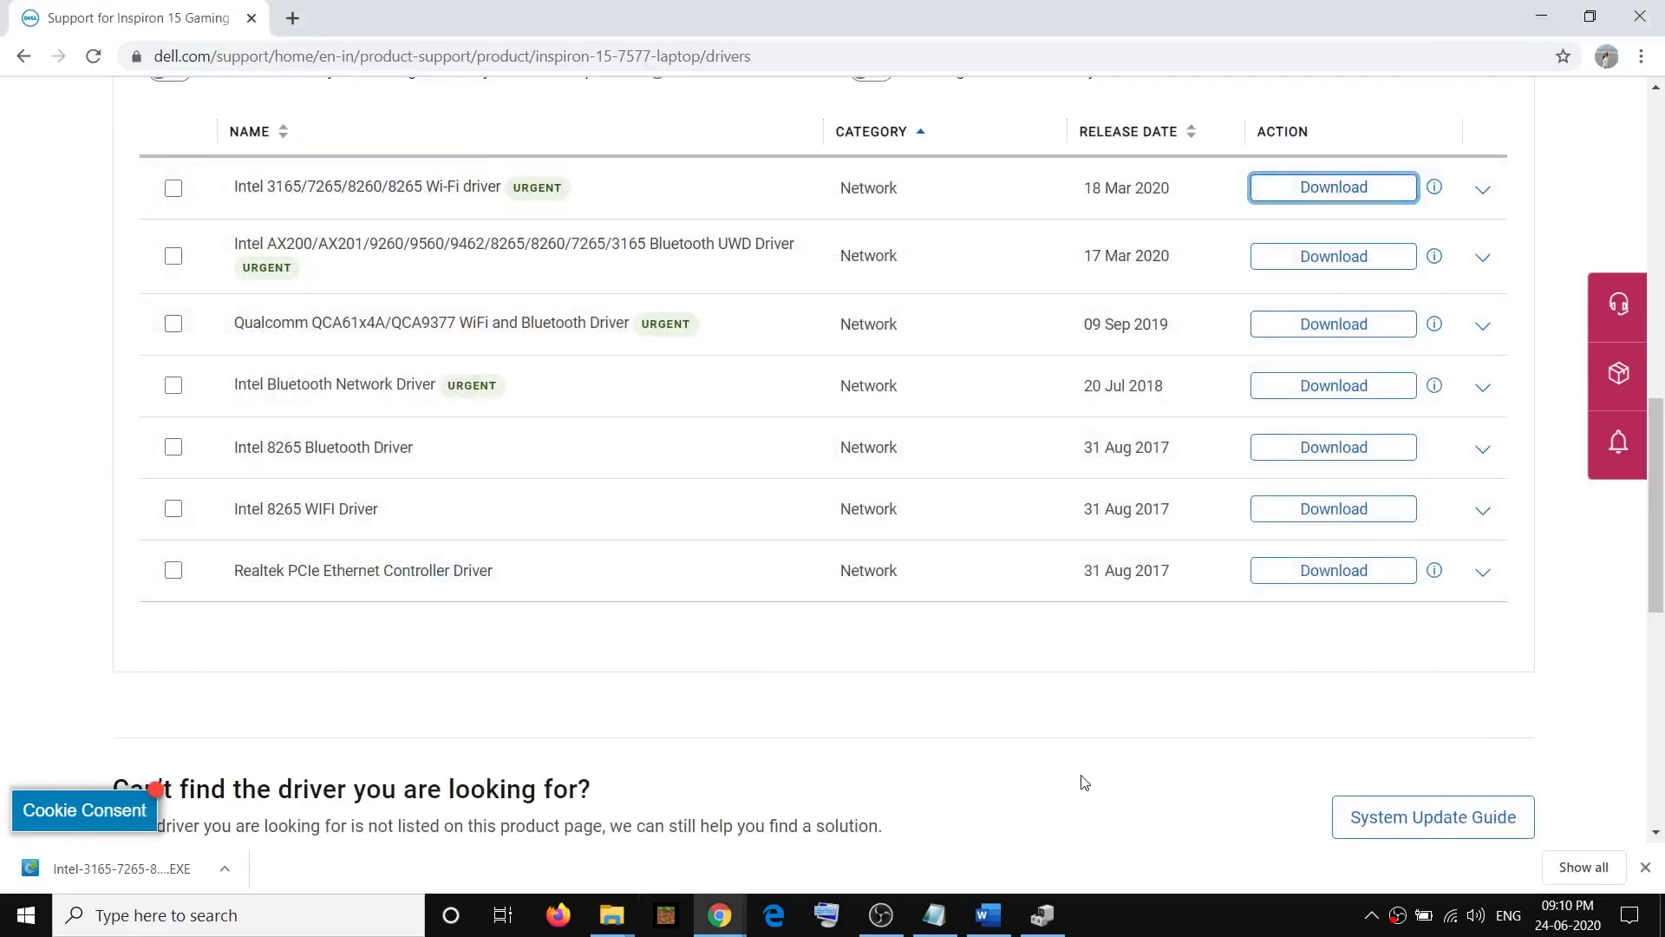
click(988, 915)
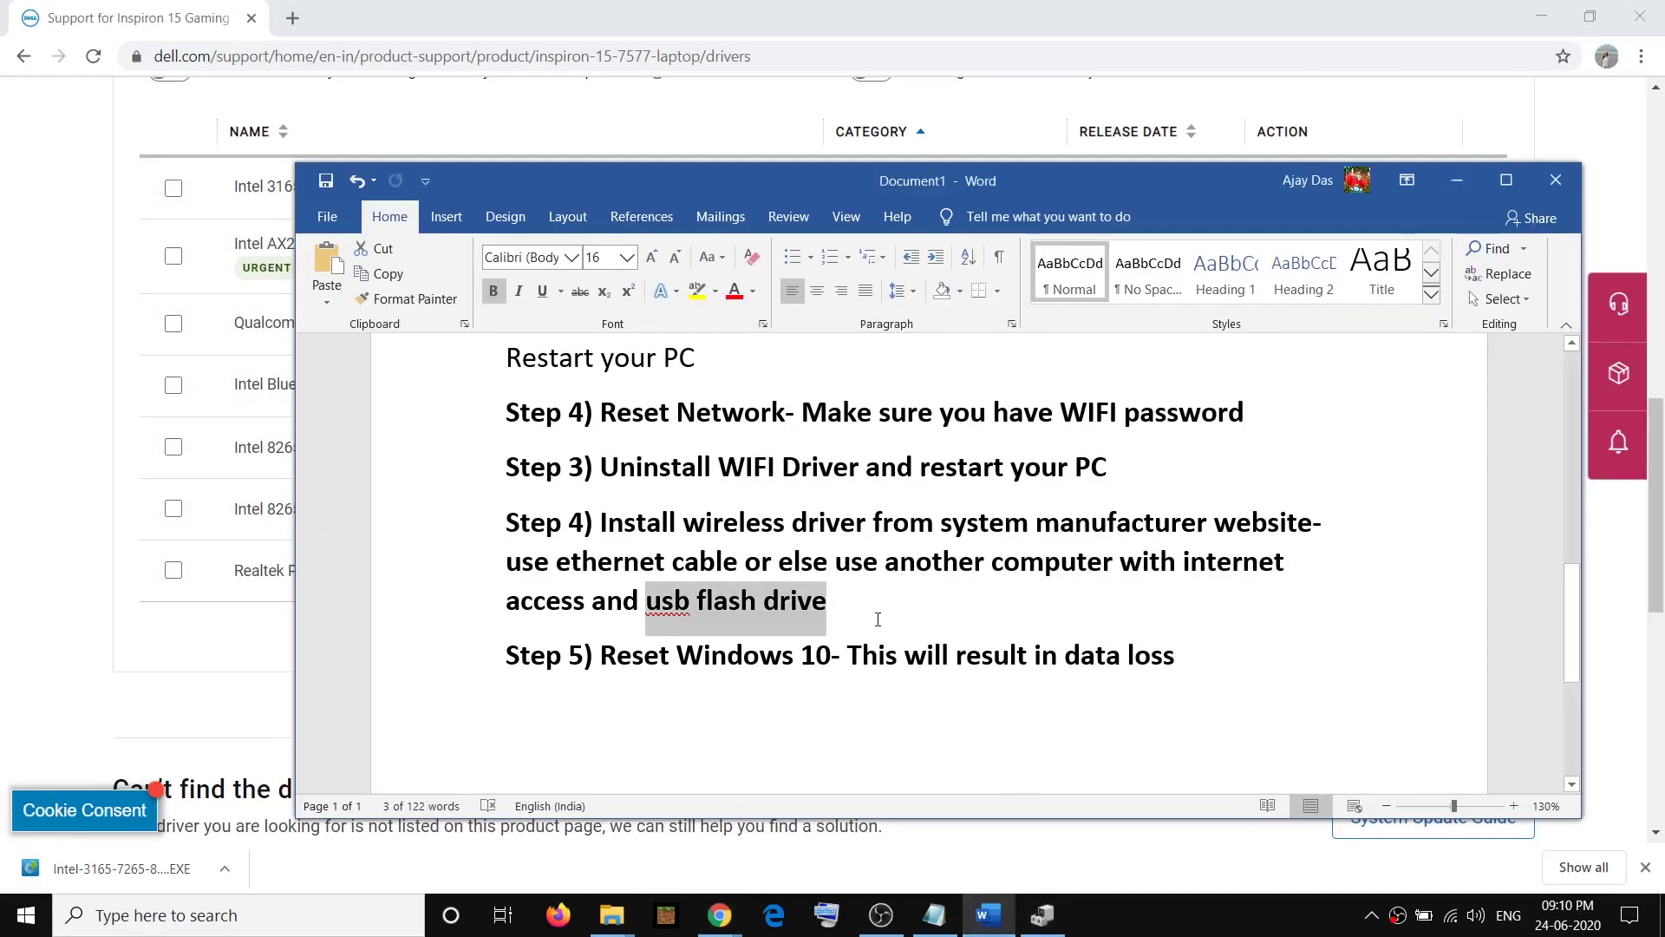
Highlight 'Reset Windows 10' in the Step 5 line
click(658, 664)
drag(601, 665, 831, 668)
click(902, 665)
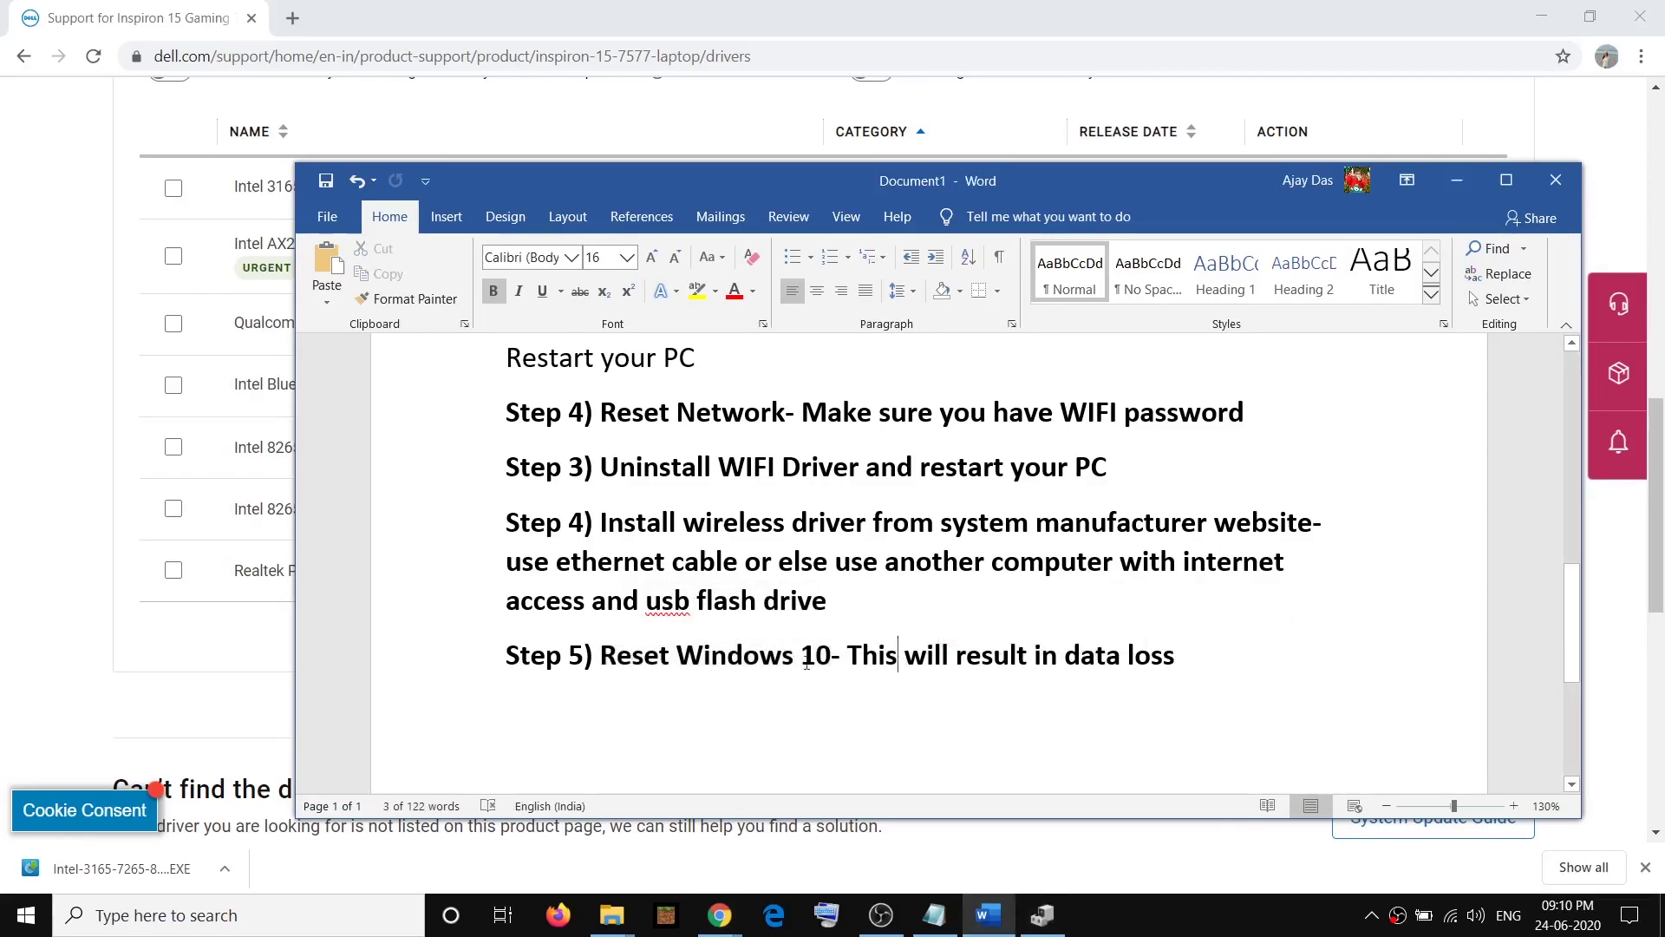
drag(600, 664, 822, 666)
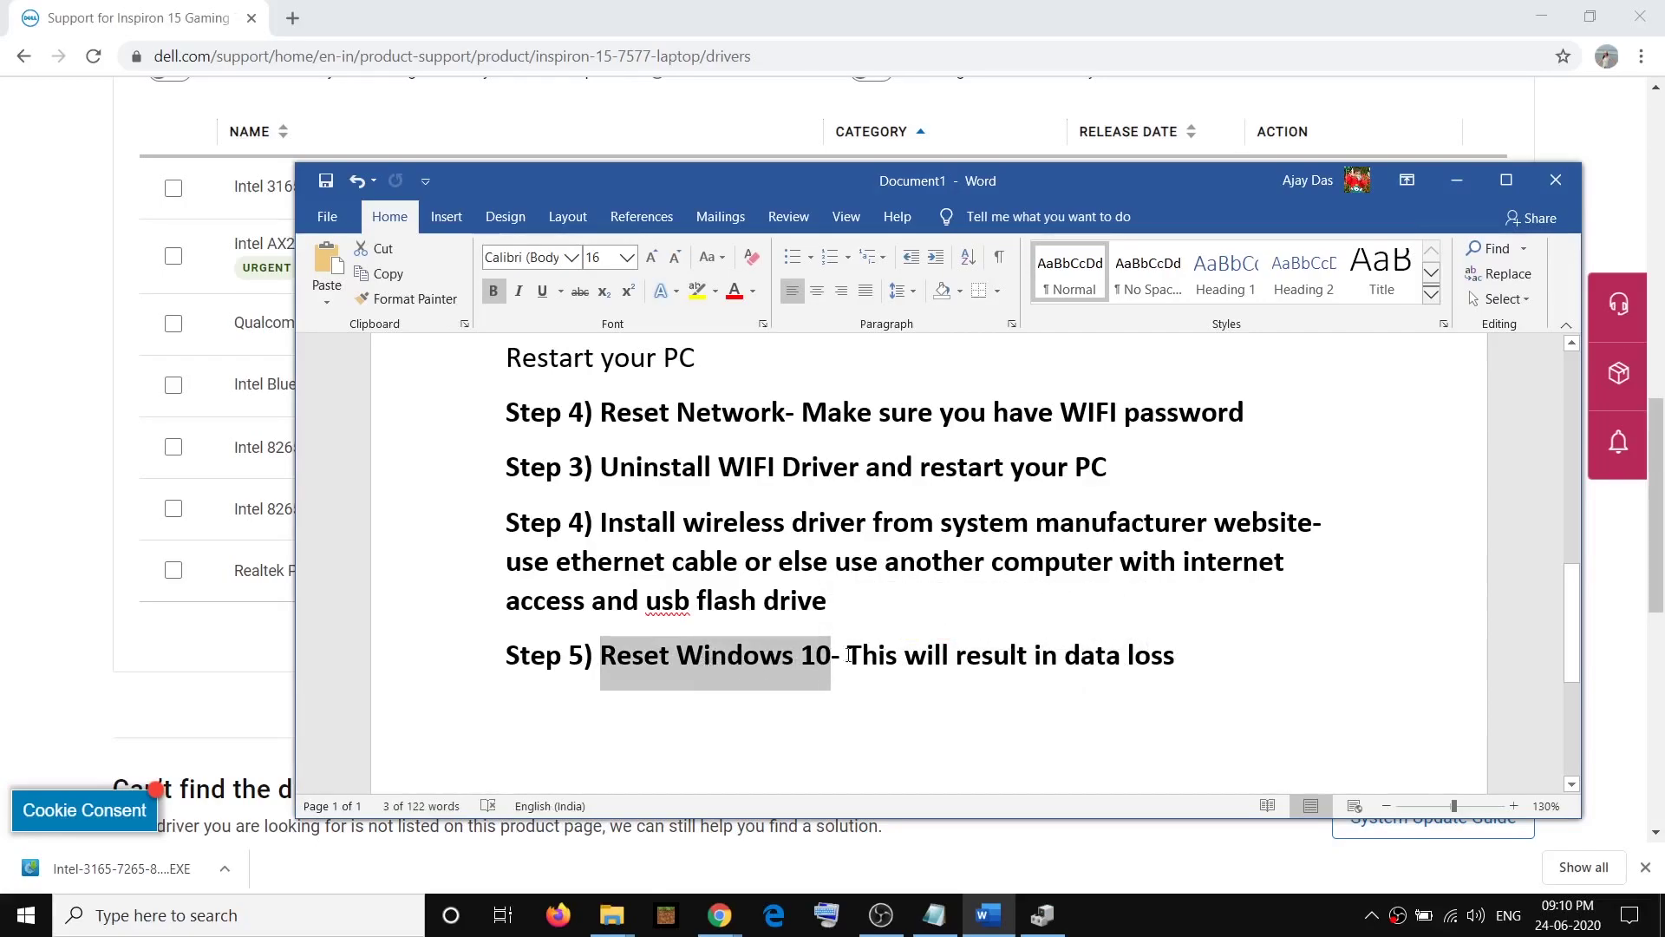
Highlight the 'This will result in data loss' warning, then 'Reset Windows' again
drag(1203, 657, 848, 660)
drag(1177, 657, 874, 655)
drag(1177, 657, 848, 656)
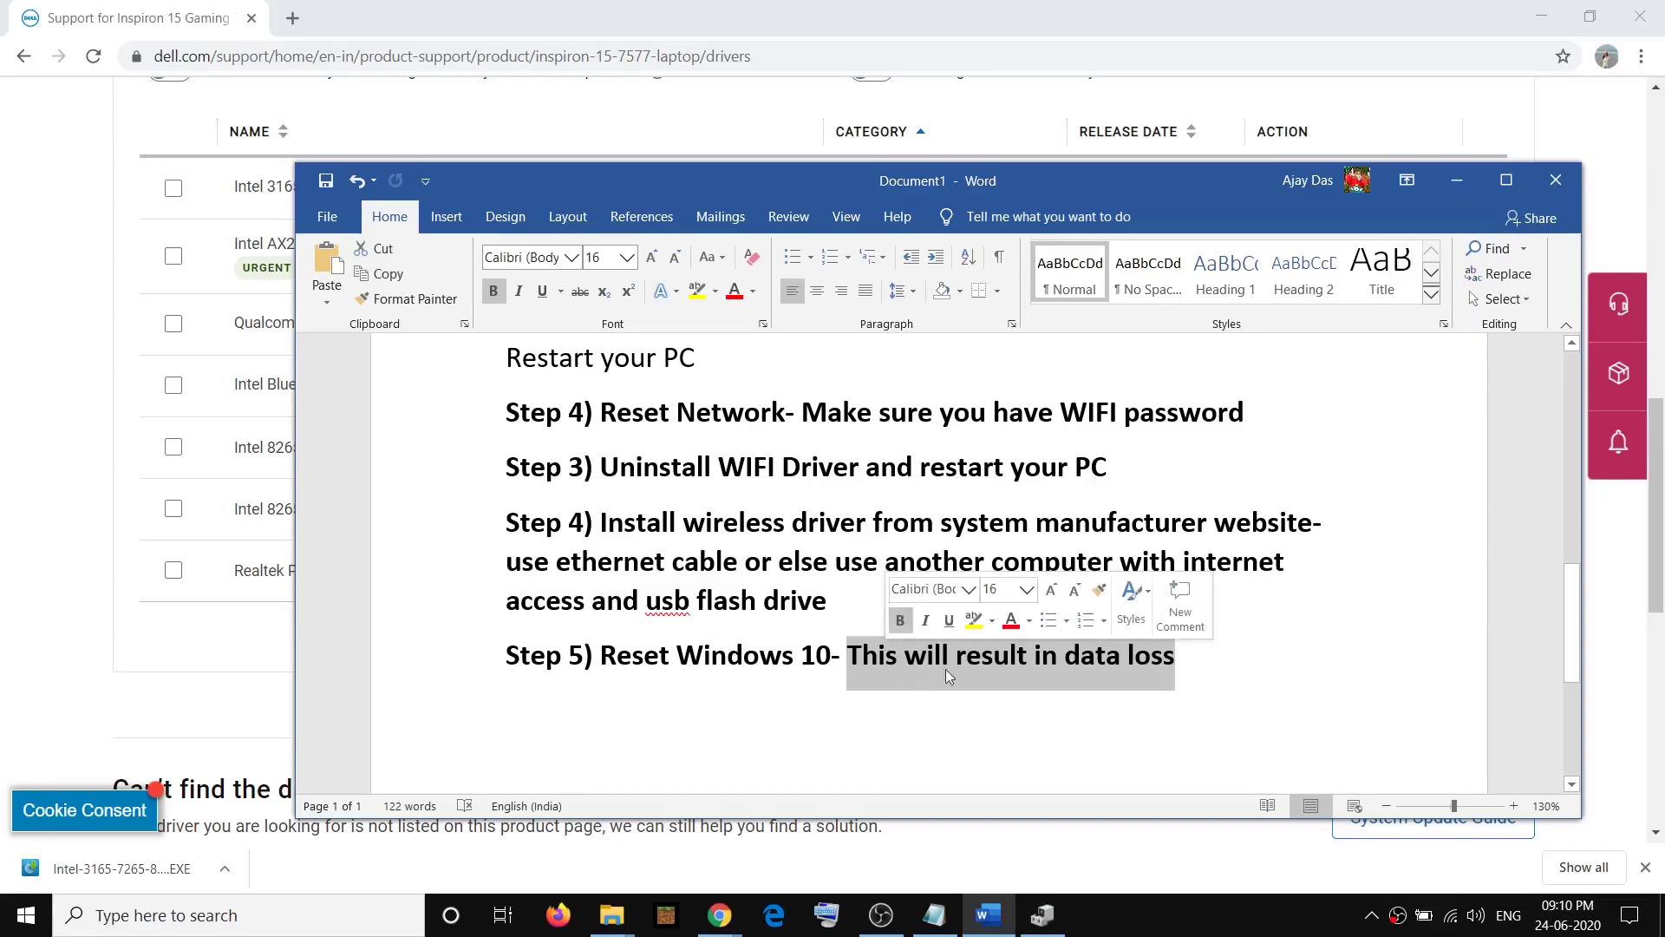
click(1184, 661)
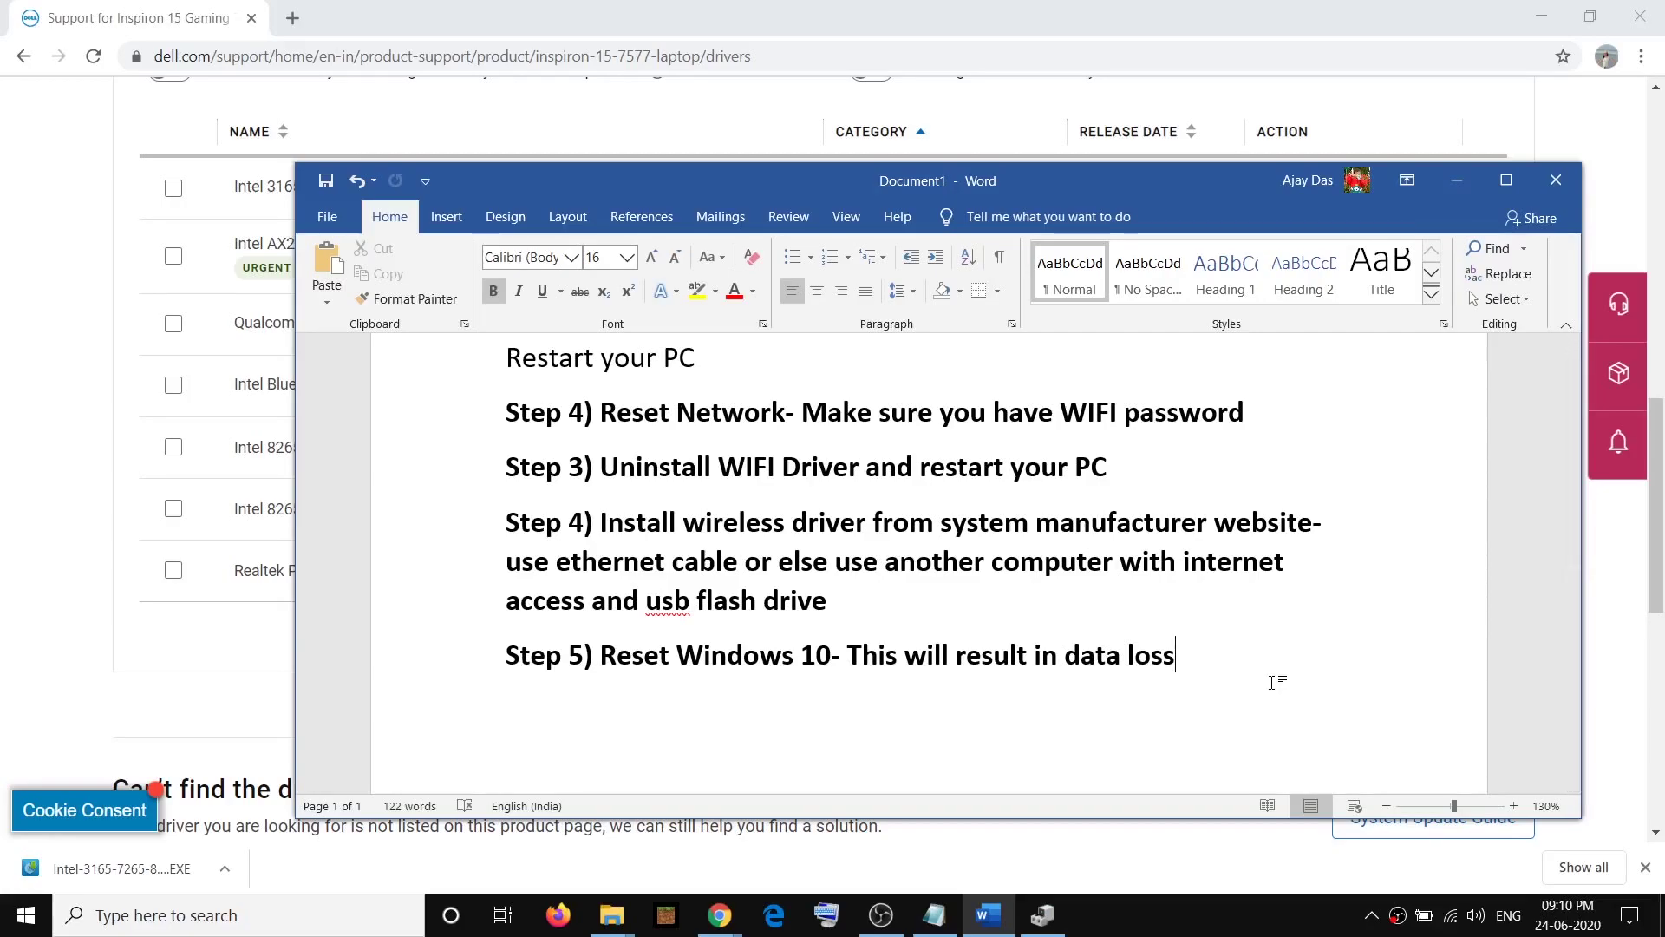
drag(1177, 656, 846, 657)
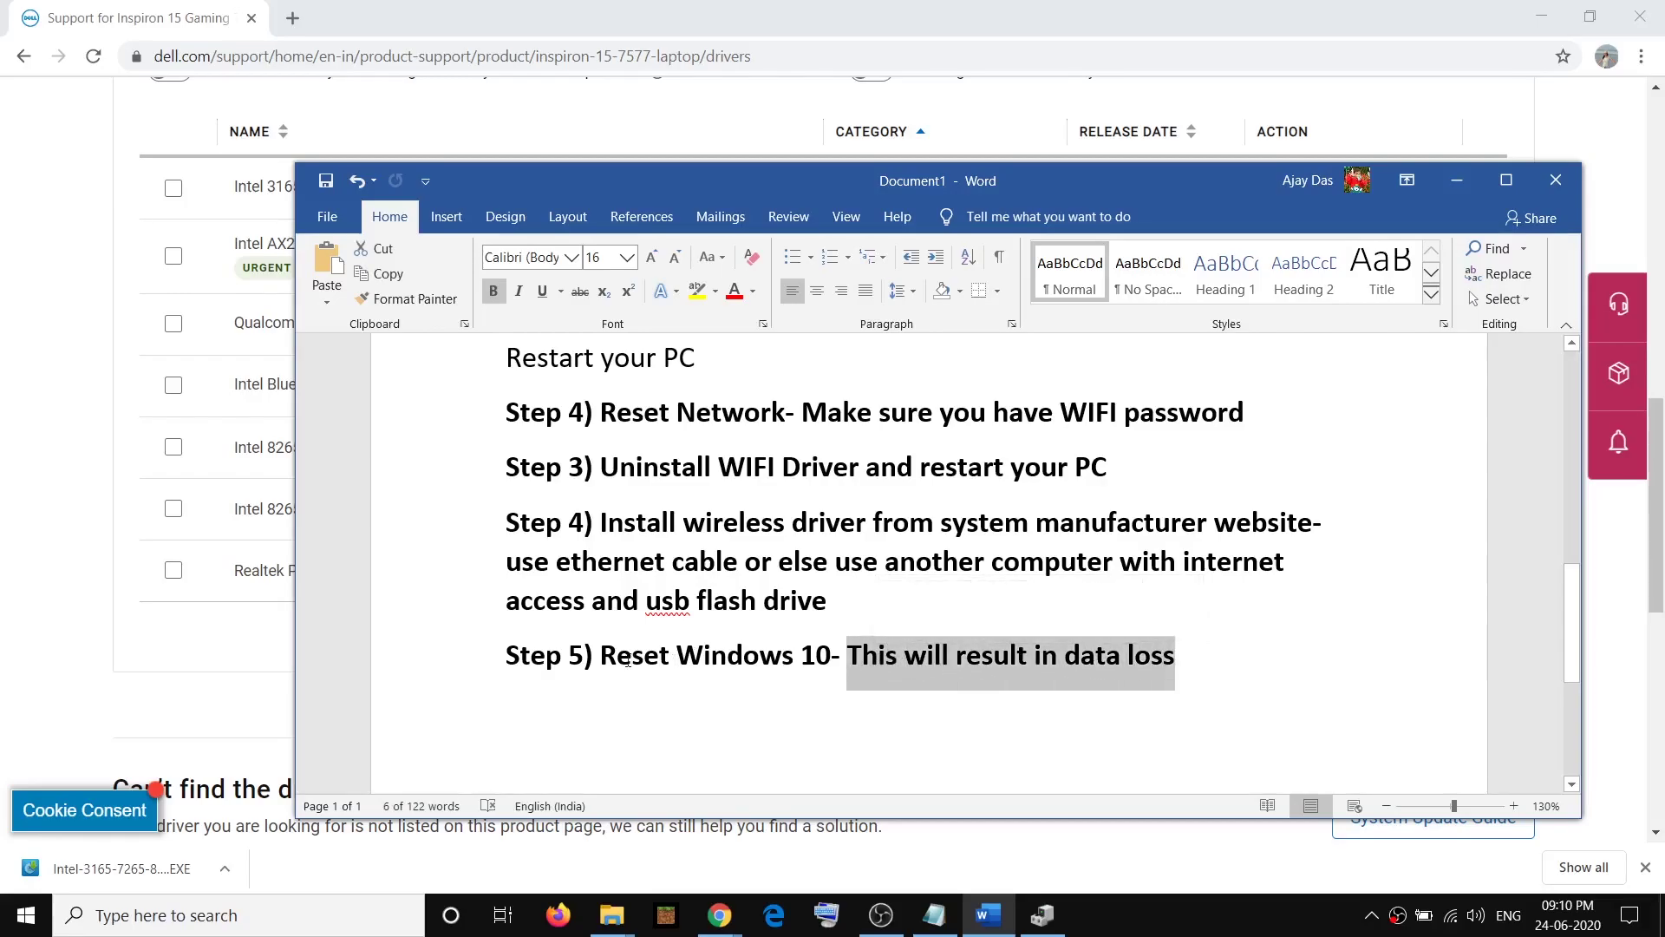
drag(652, 659, 794, 658)
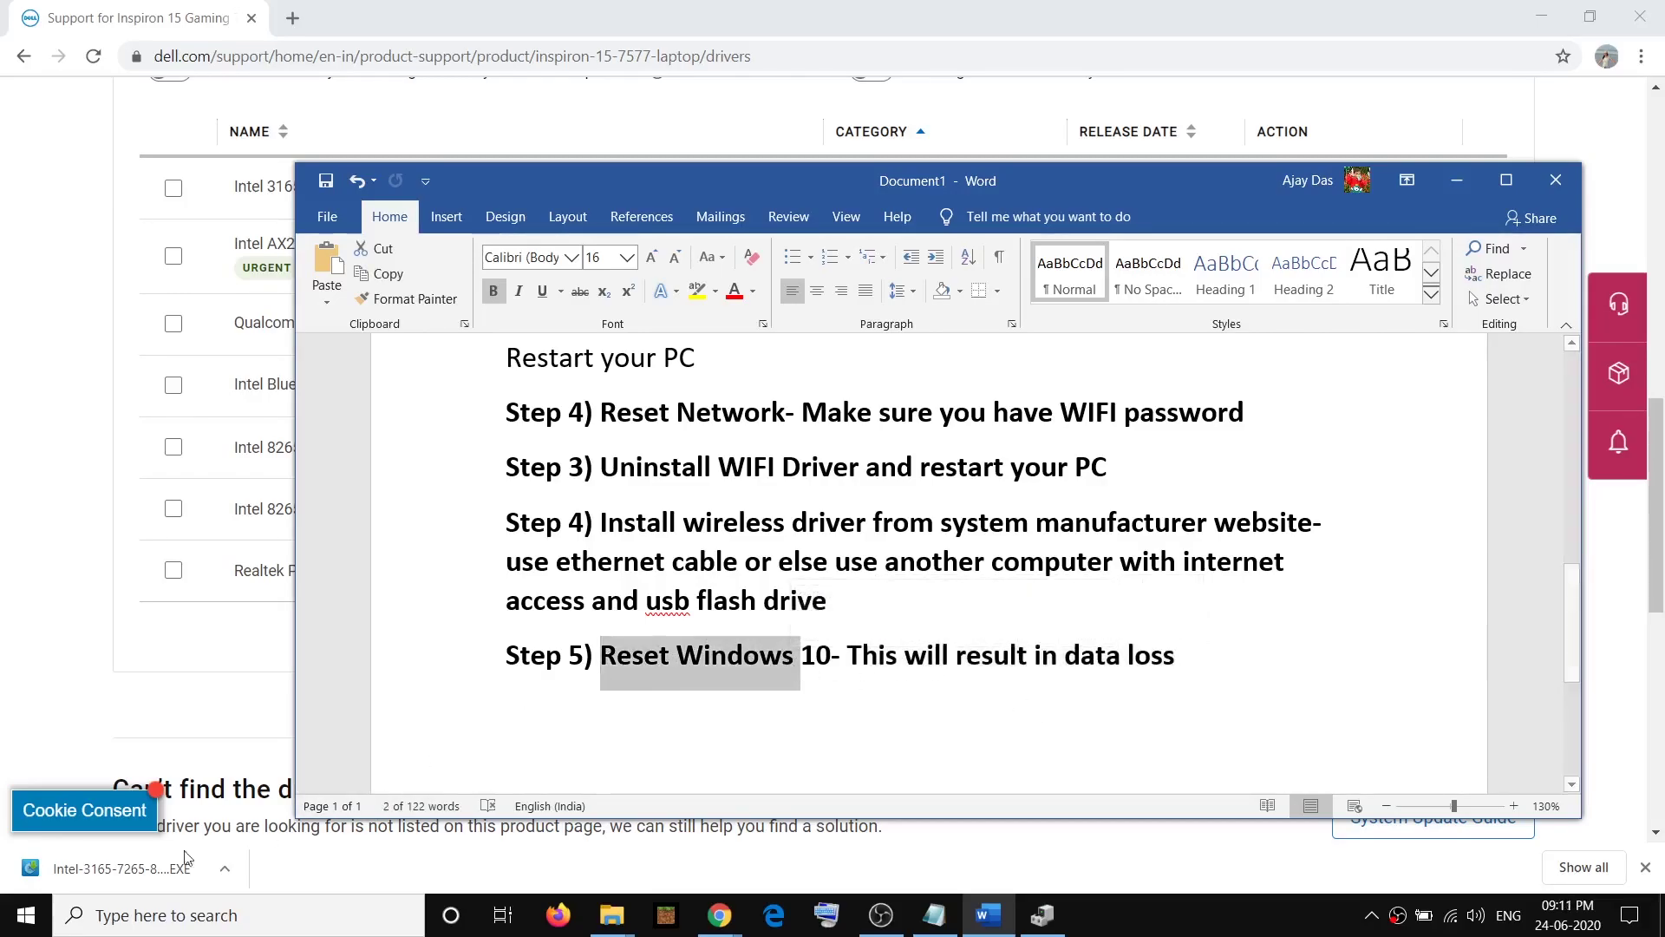
Go to Settings > Update & Security > Recovery, open Reset this PC's options, then cancel
click(26, 916)
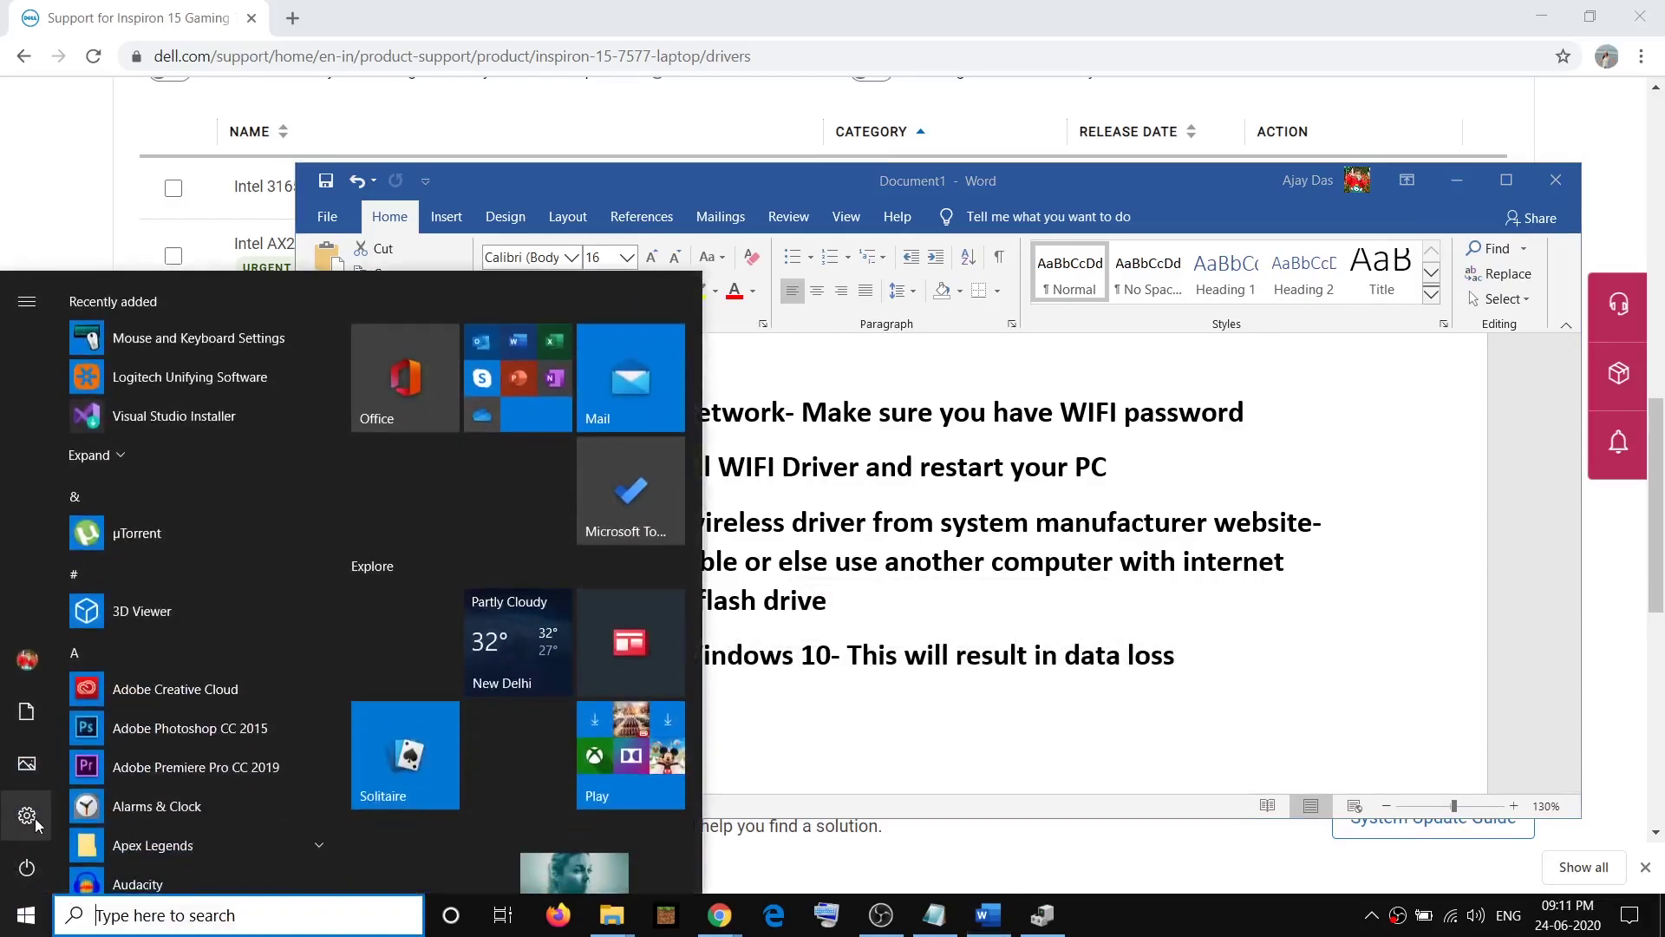
click(42, 825)
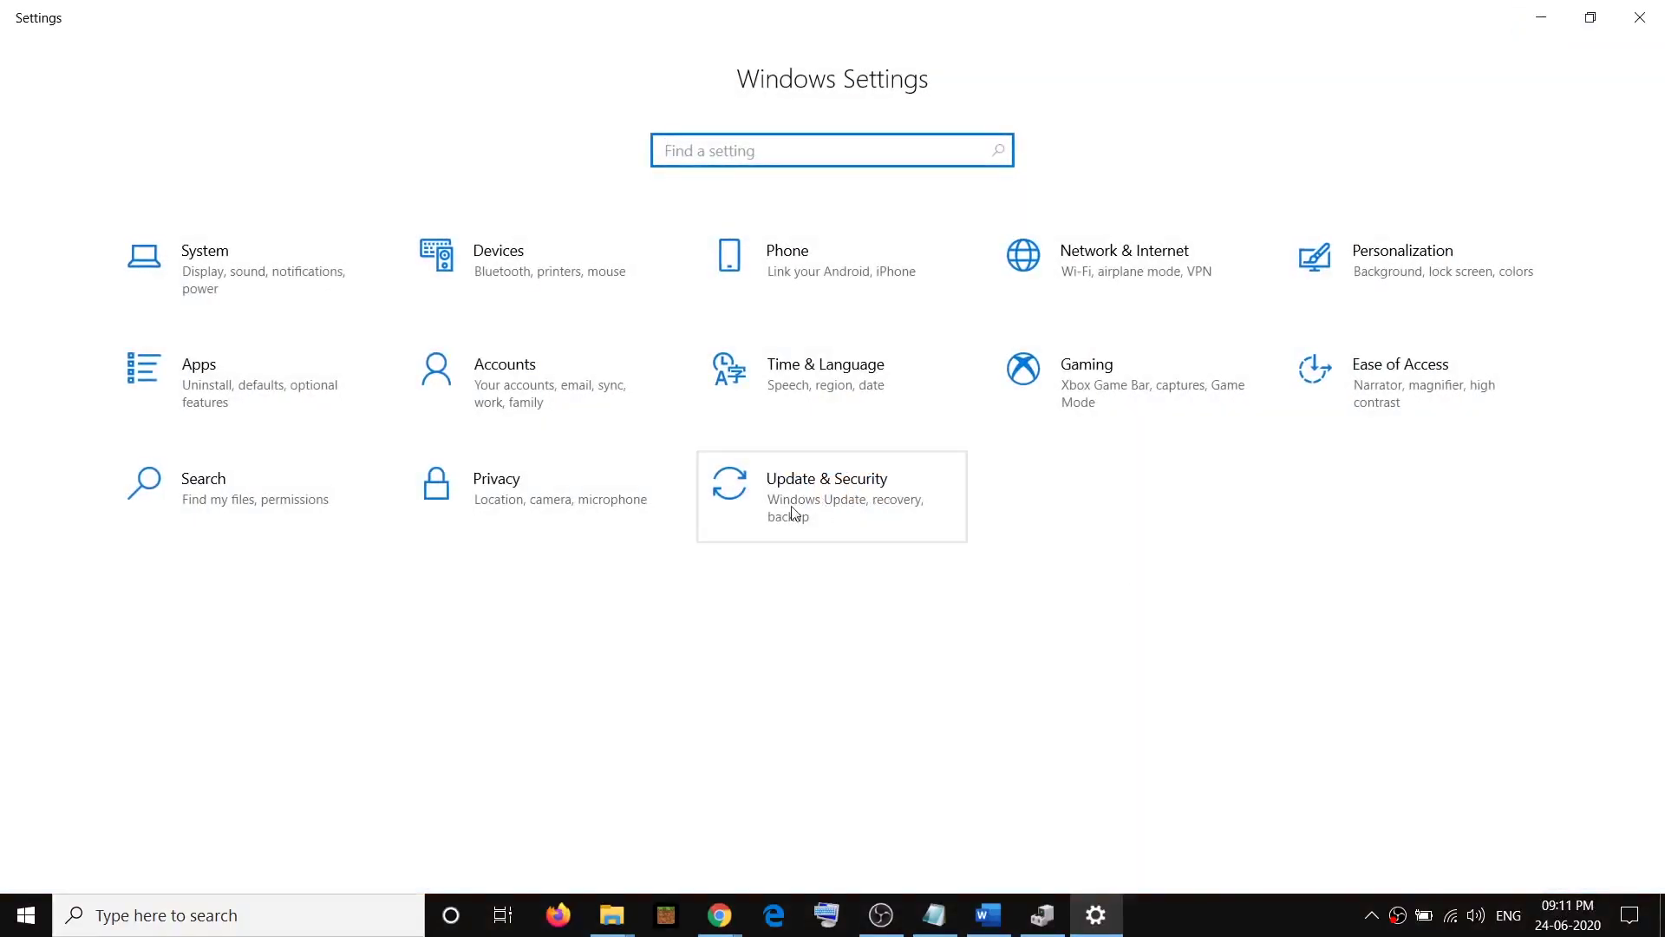
click(793, 515)
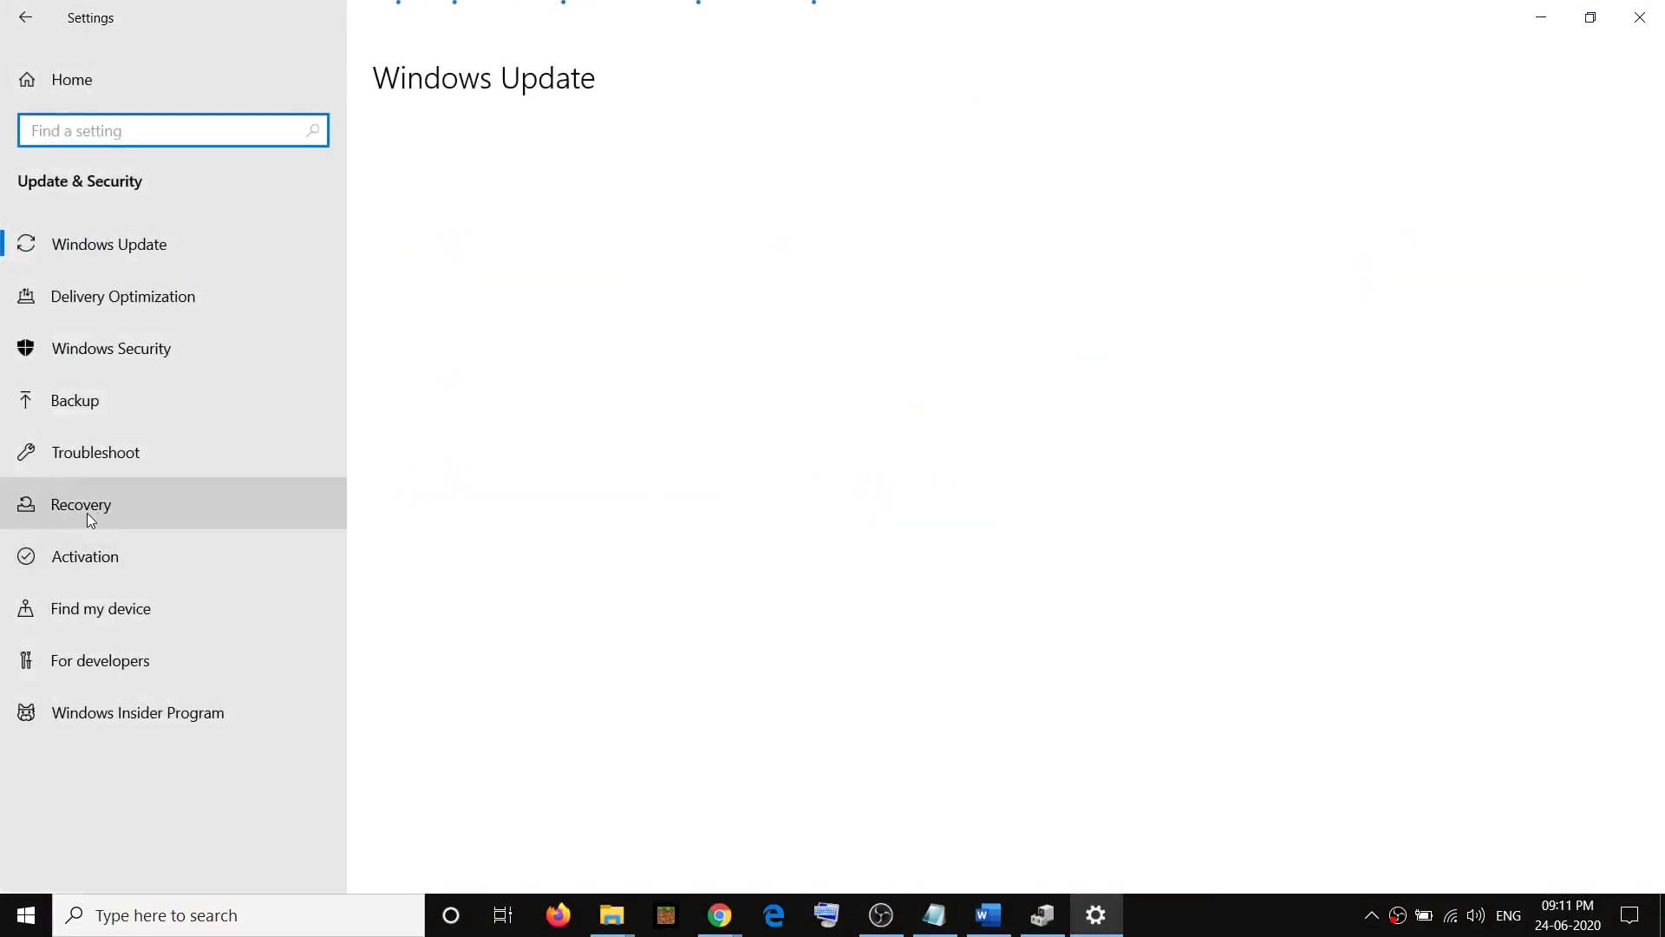
click(101, 514)
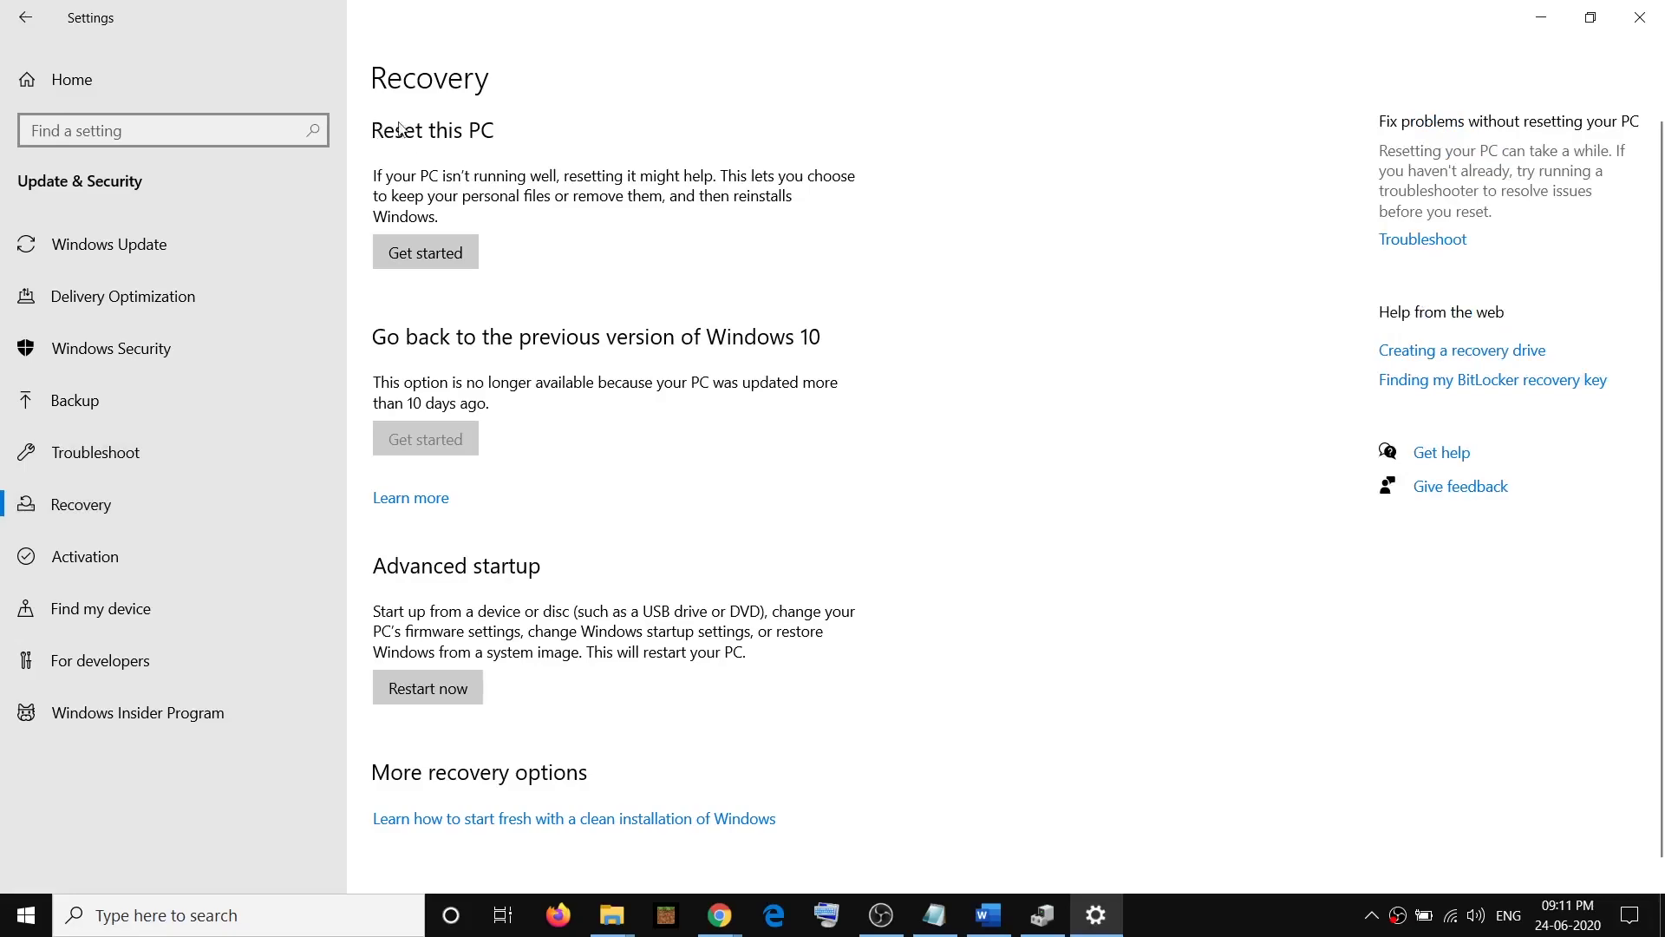
click(416, 258)
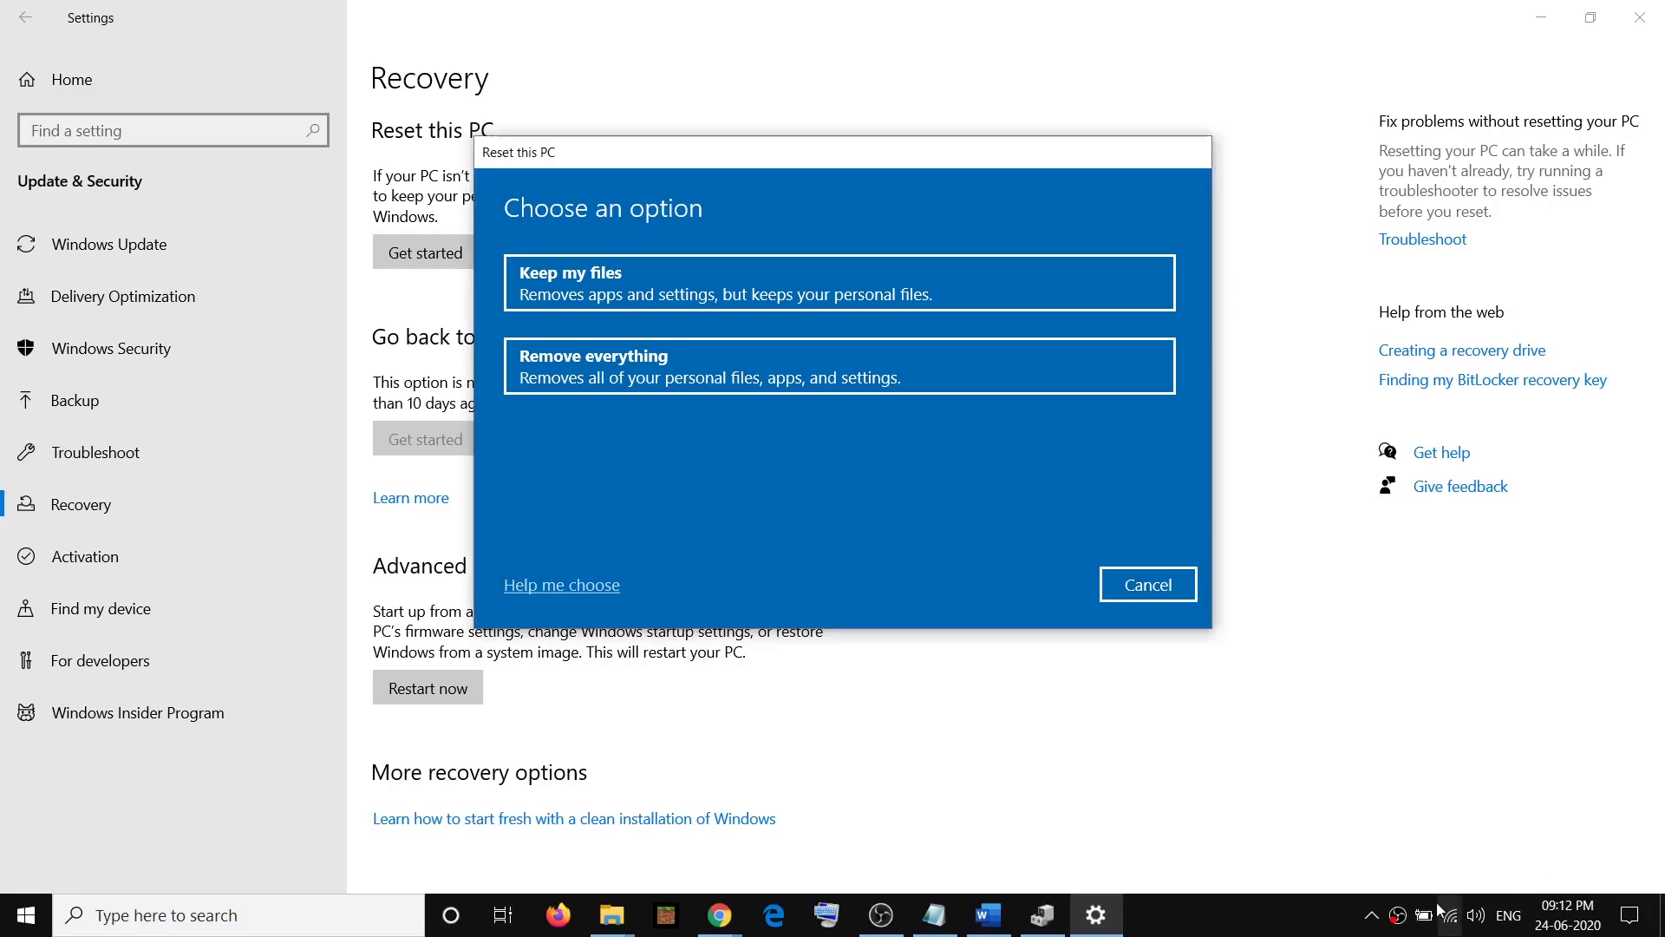
click(1128, 590)
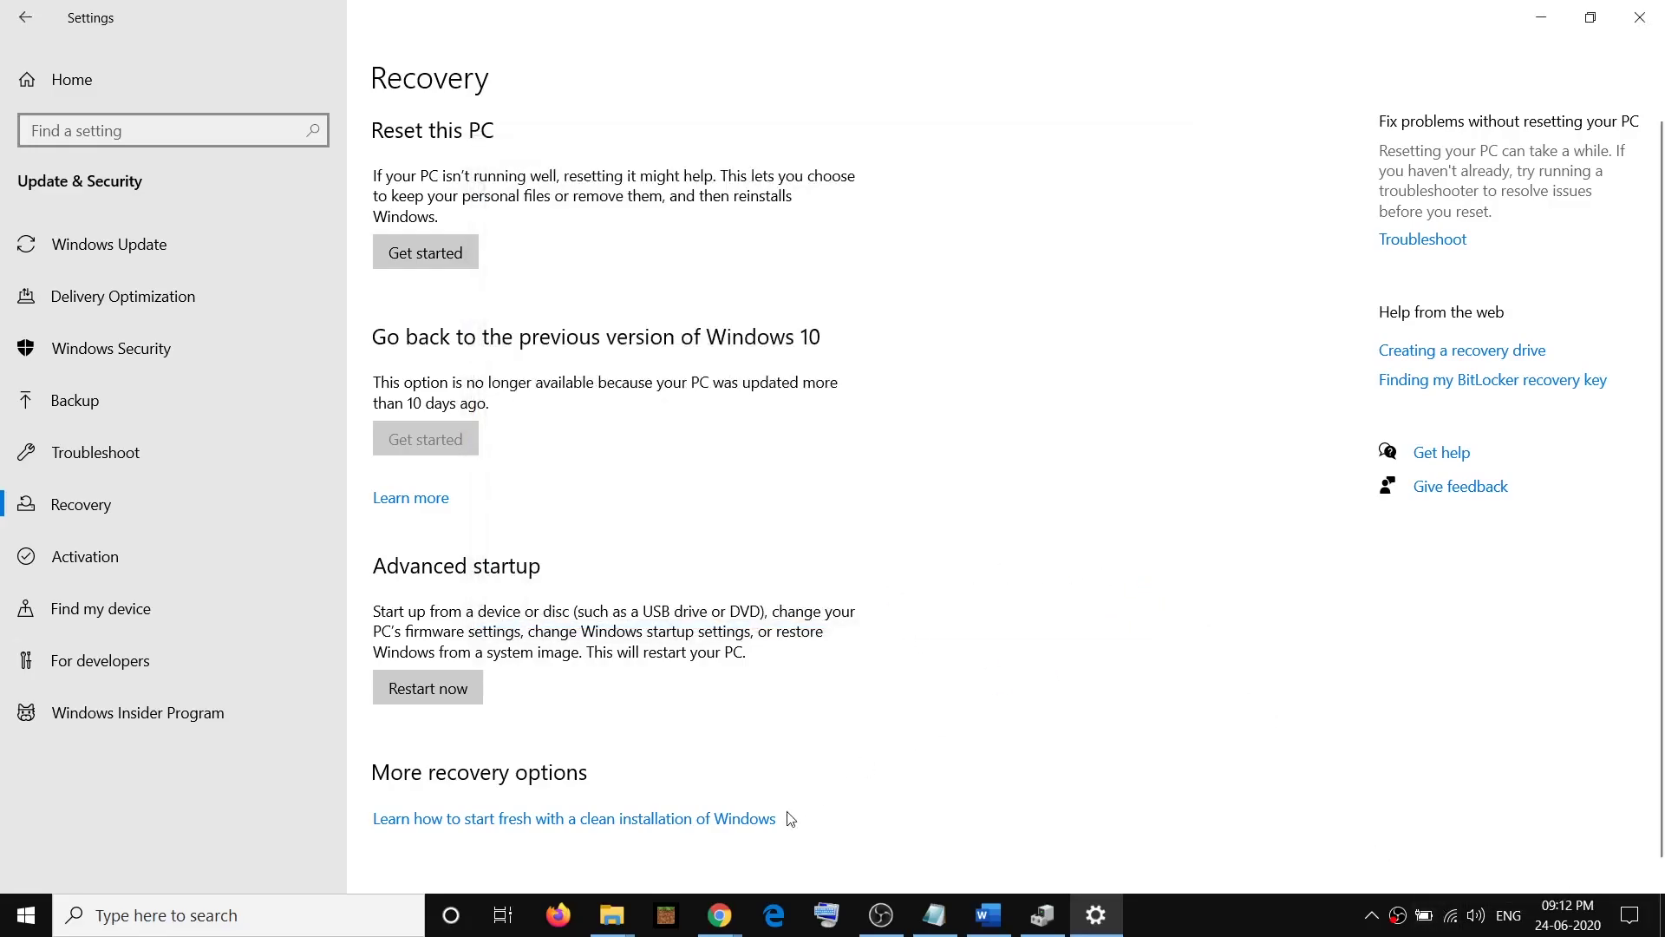
Return to the top of the Word guide and highlight the title 'Fix WIFI Not Working After Updating Windows 10'
mouse_move(720, 915)
mouse_move(711, 841)
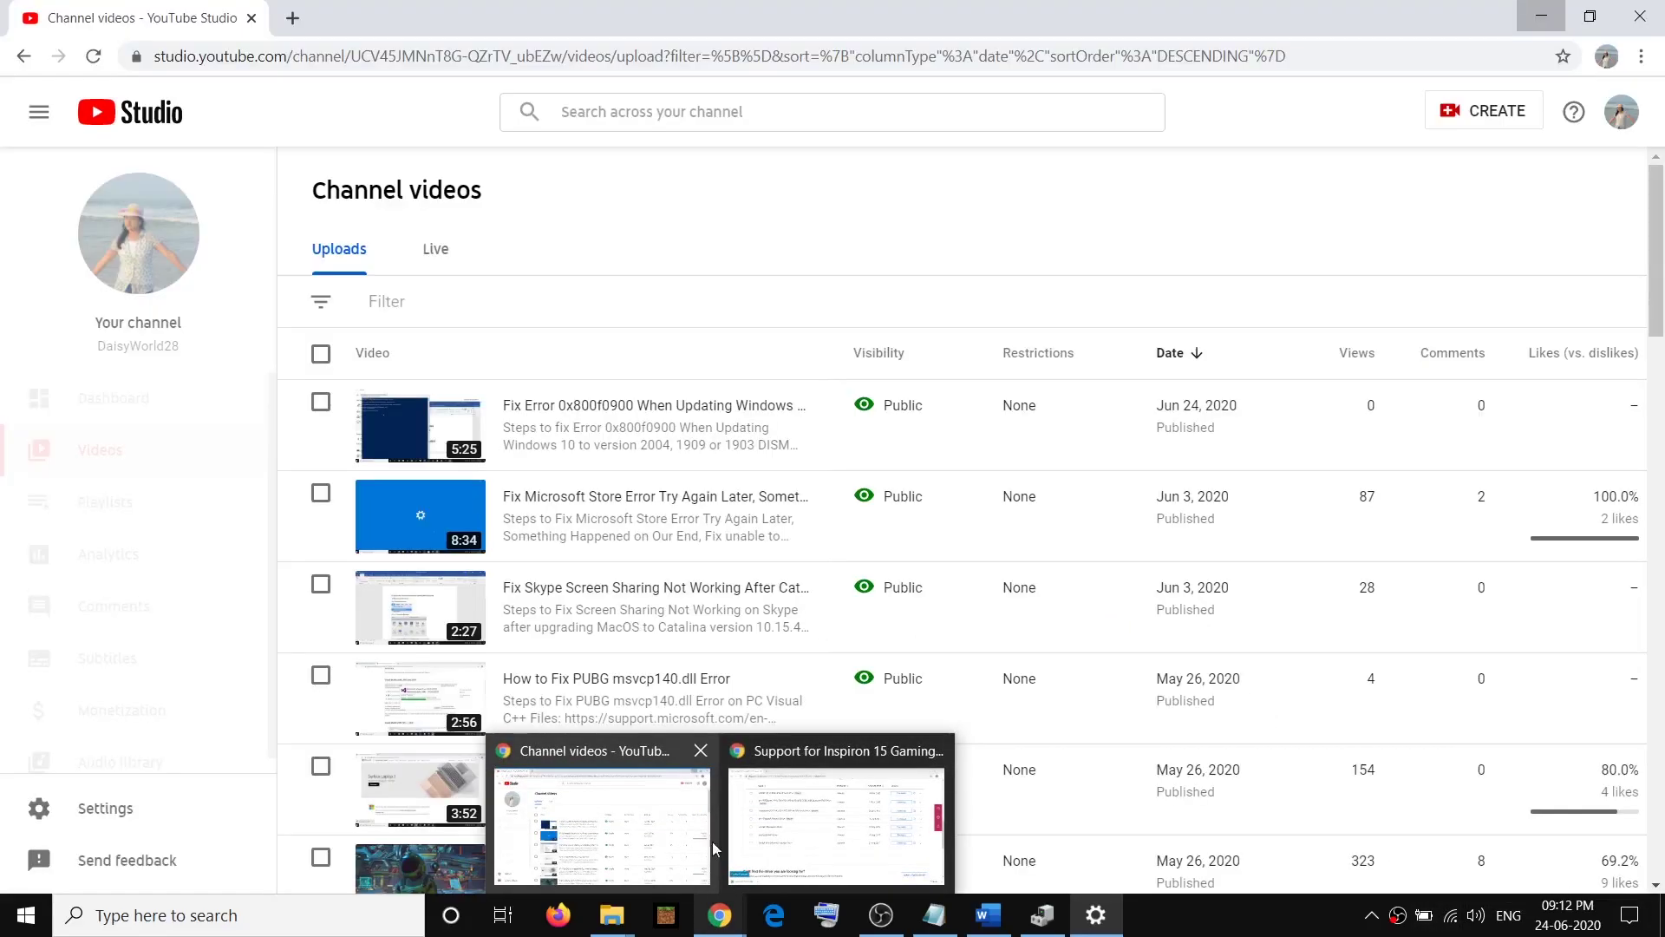
mouse_move(902, 841)
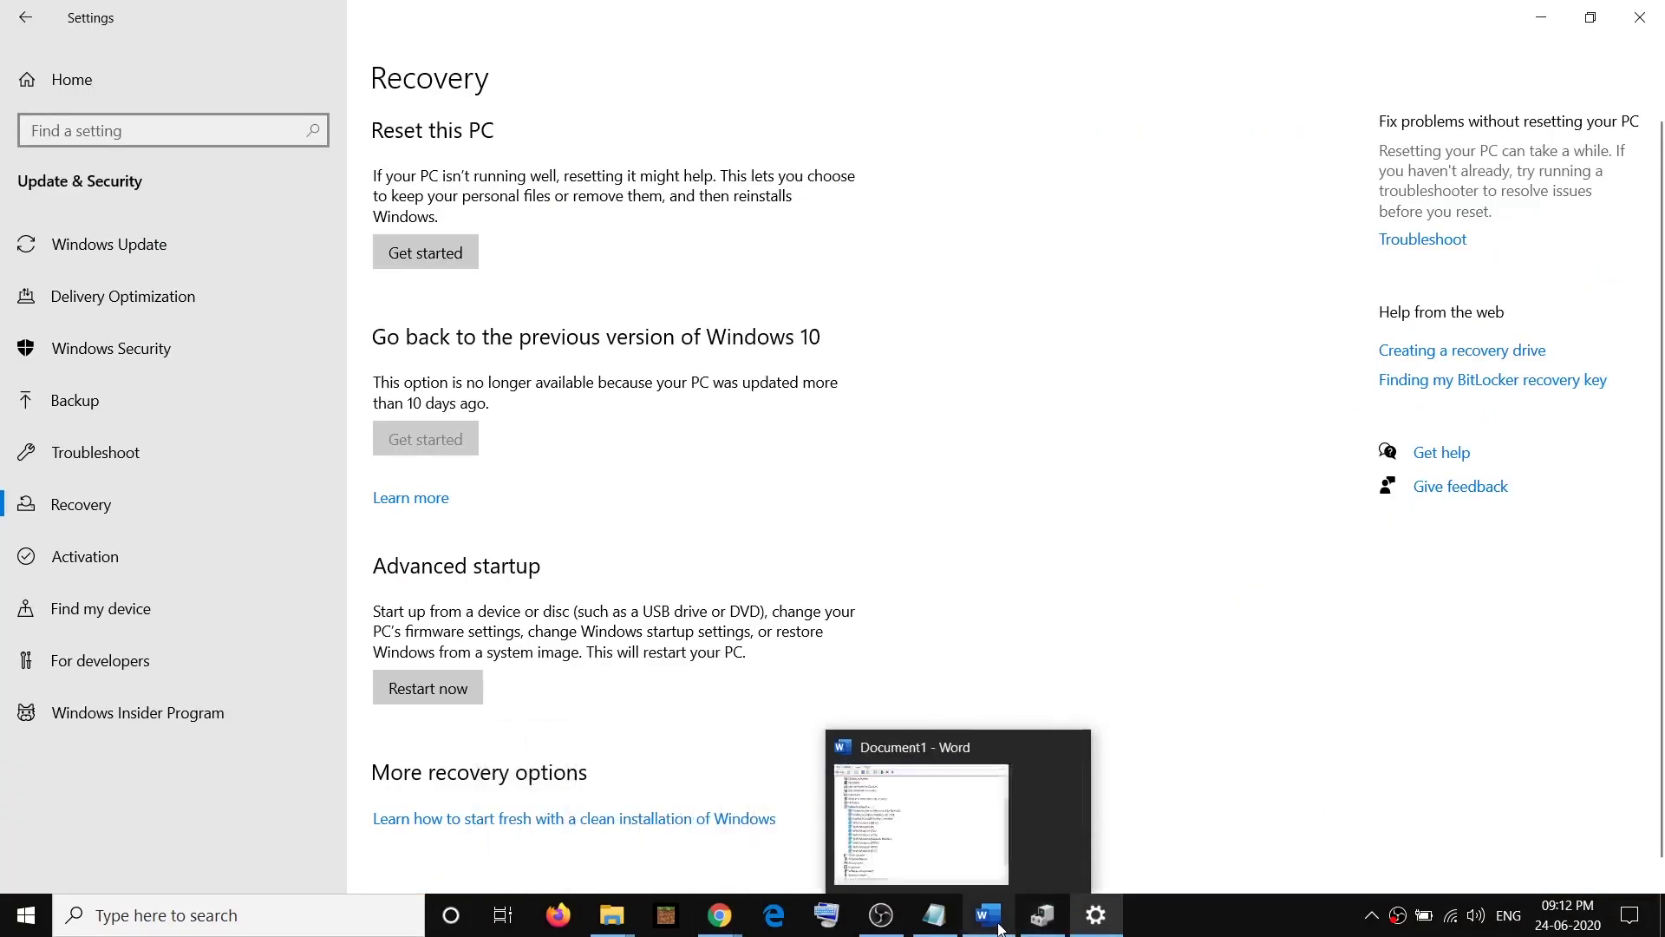
click(989, 915)
scroll(864, 670, up, 5)
scroll(865, 670, up, 5)
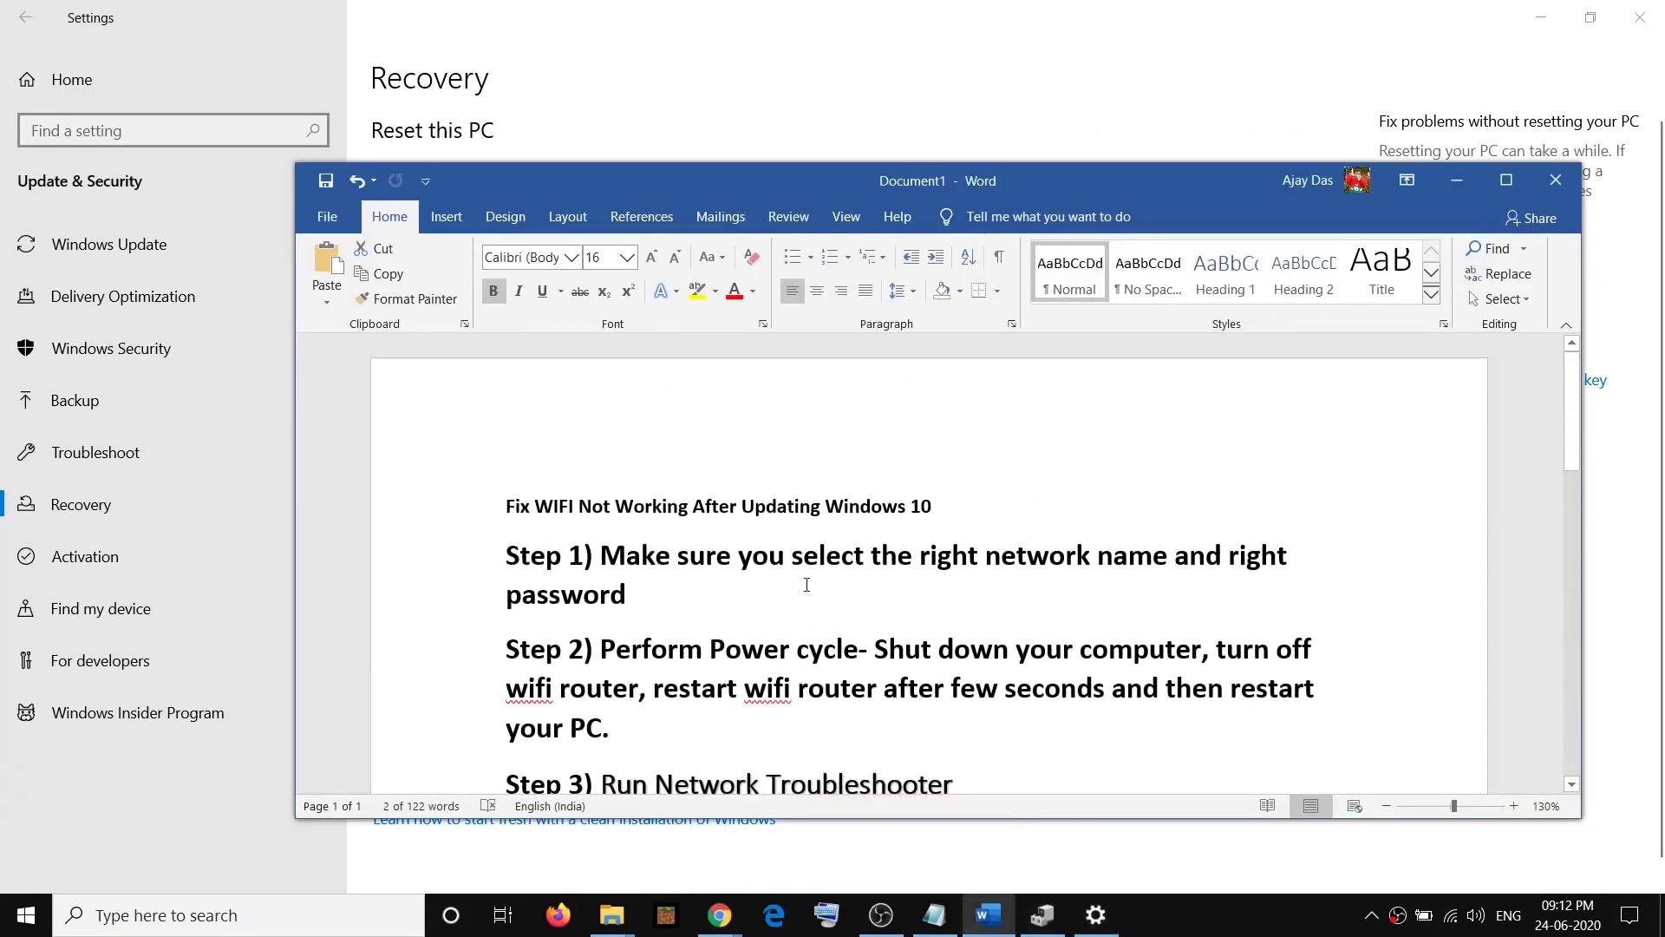
drag(523, 501, 933, 496)
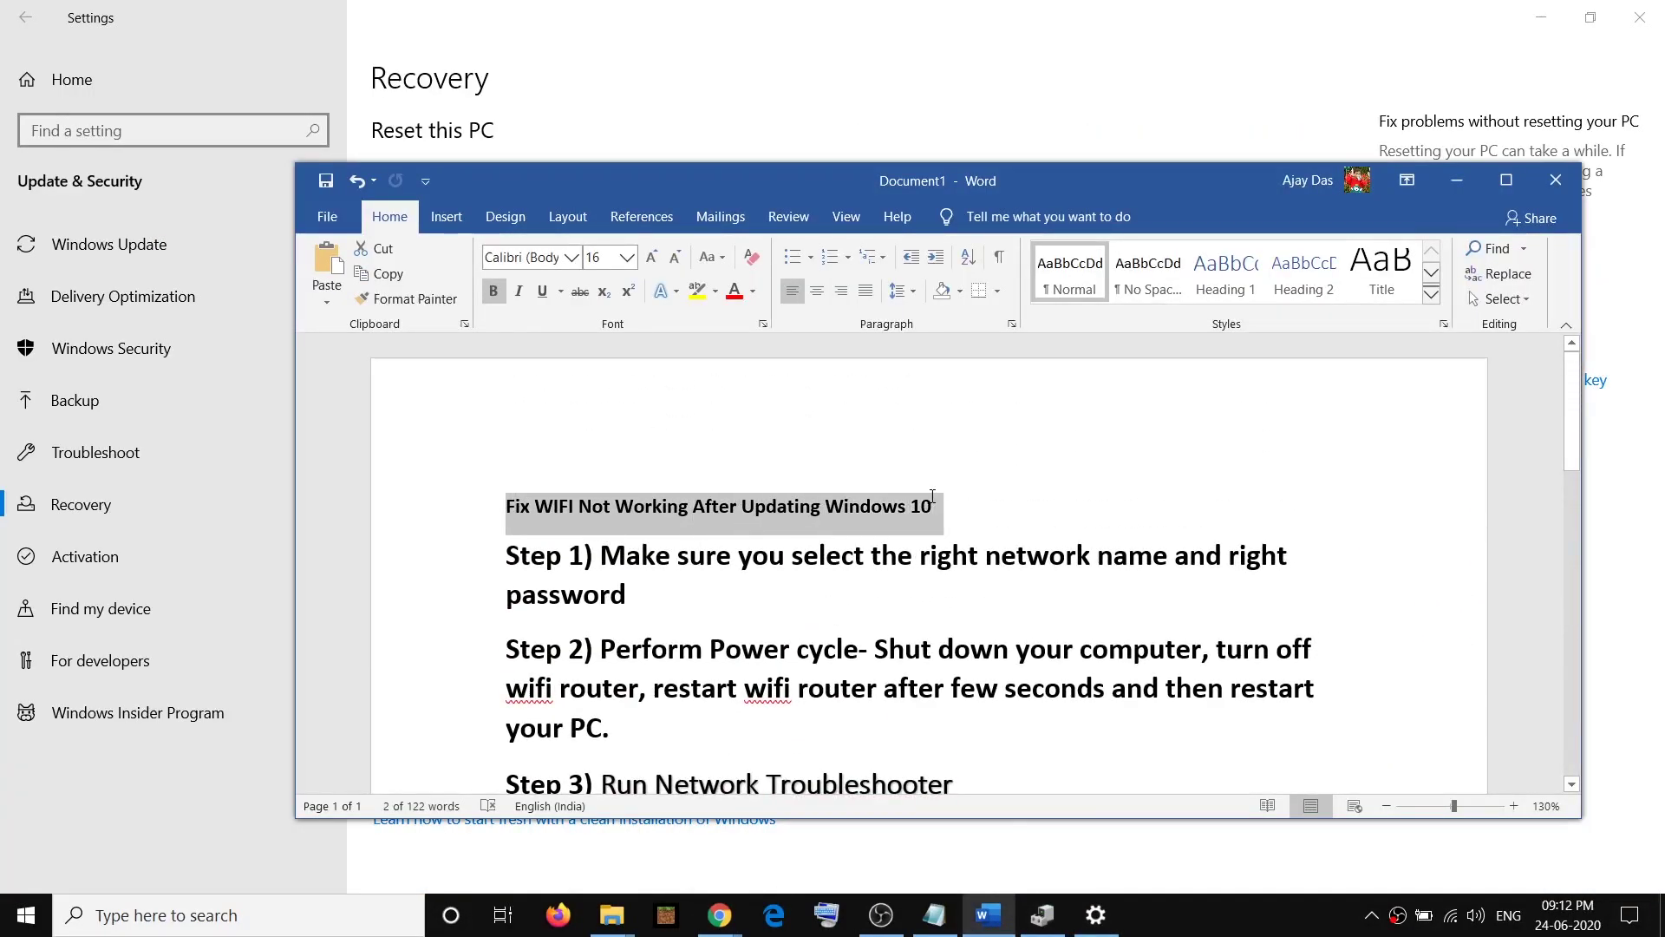
click(1213, 925)
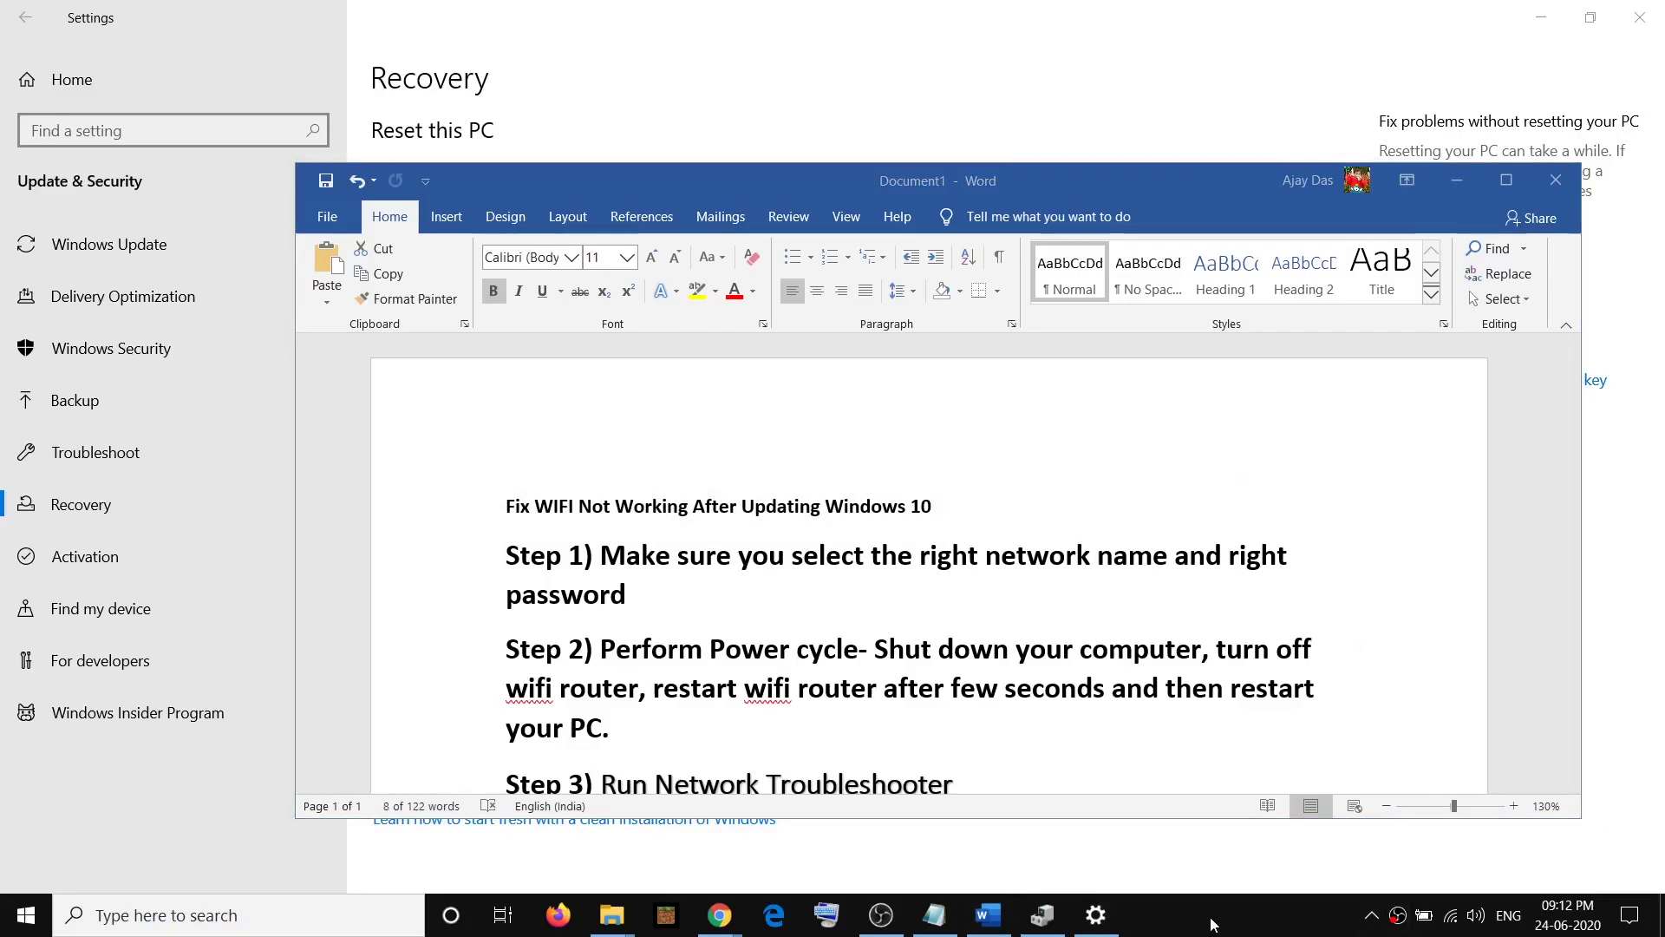